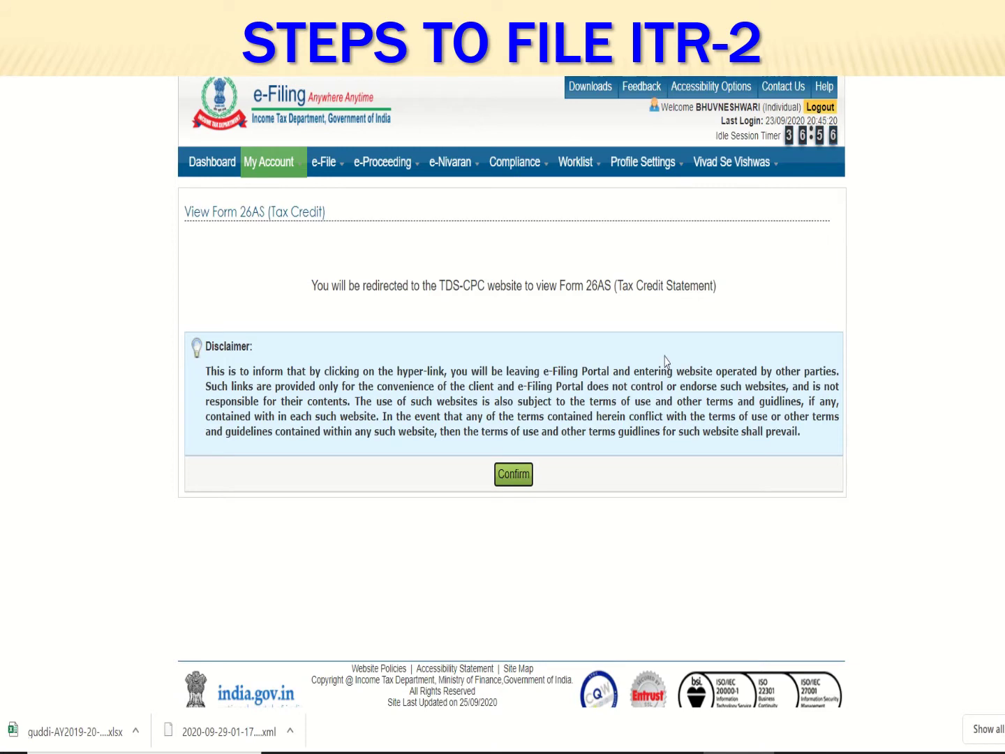
Open the portal's Downloads page of AY 2020-21 return utilities and dismiss the Important Note
{"action": "mouse_move", "coordinate": [534, 167]}
{"action": "left_click", "coordinate": [588, 87]}
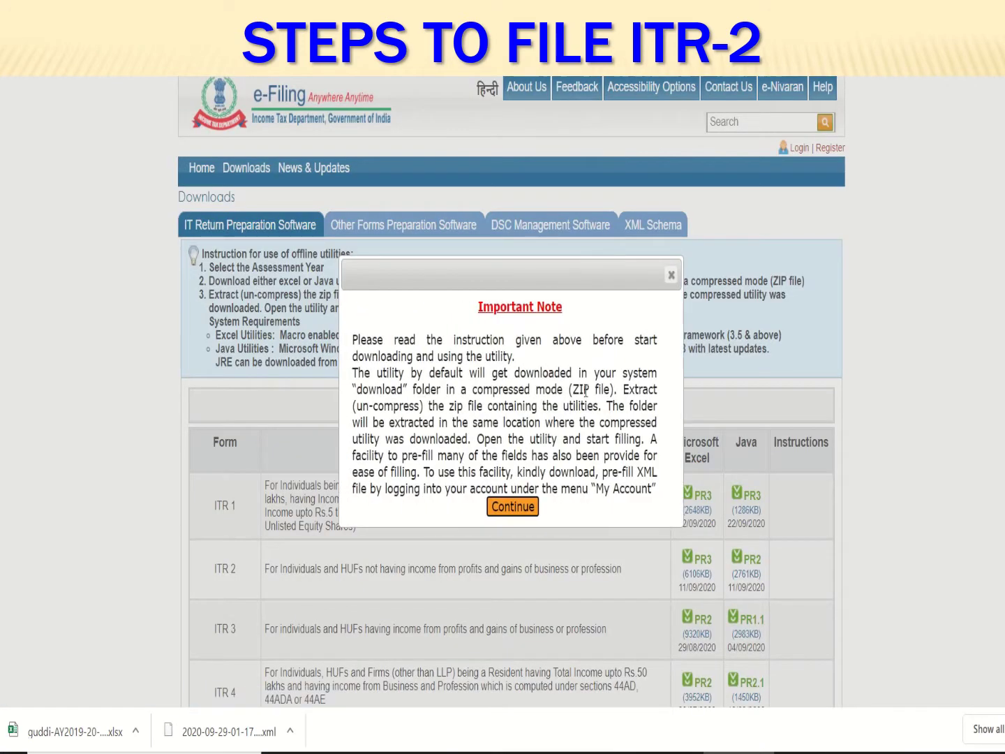
{"action": "left_click", "coordinate": [671, 275]}
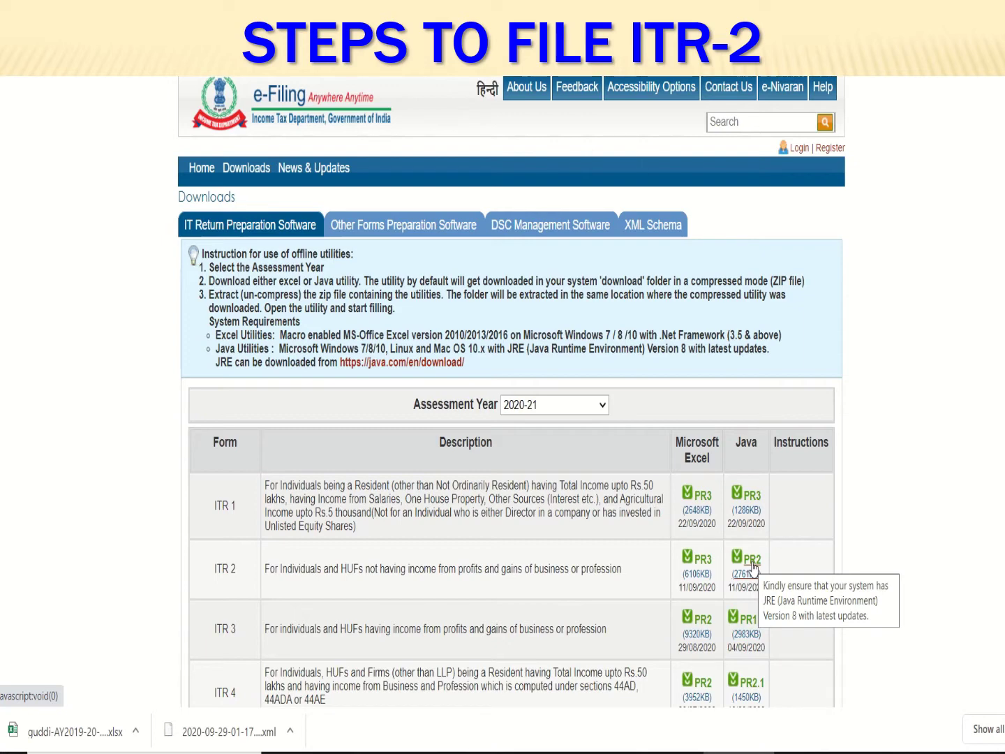
Launch the ITR-2_AY202021_PR2 utility from the ITR-2_2020 folder under Downloads
{"action": "left_click", "coordinate": [398, 753]}
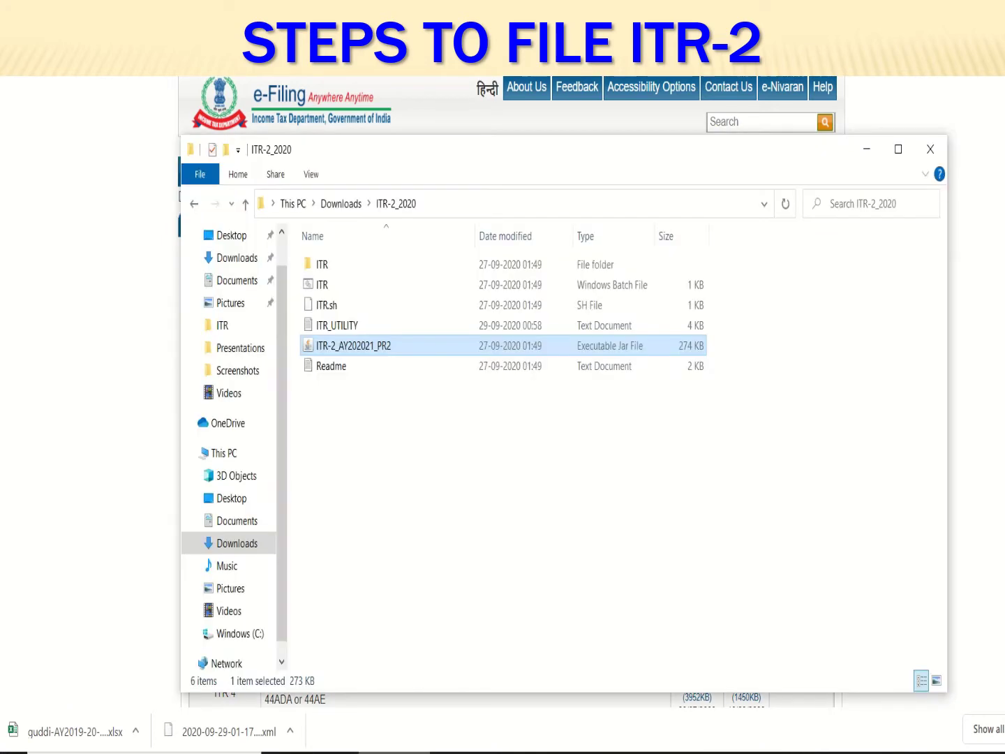
{"action": "left_click", "coordinate": [342, 203]}
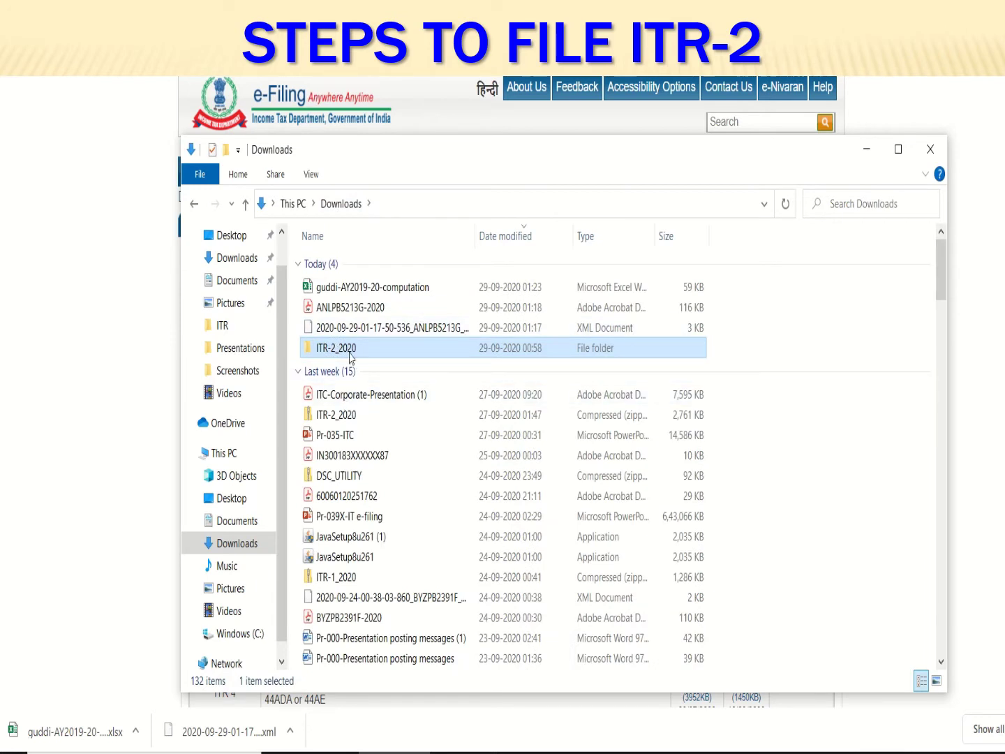
{"action": "left_click", "coordinate": [345, 418]}
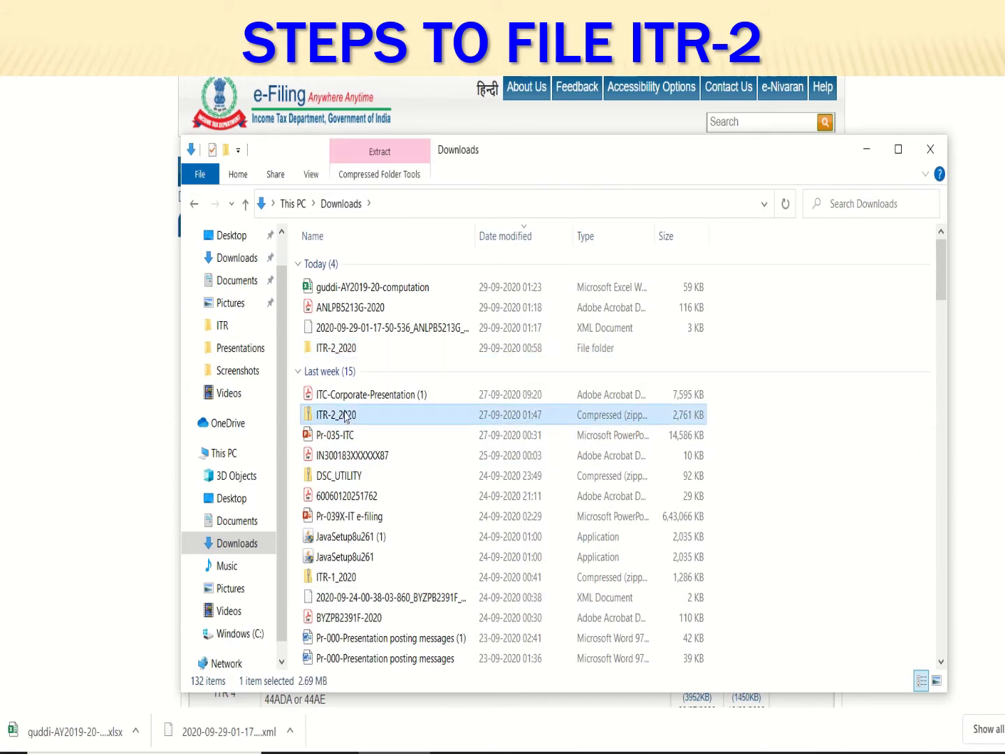
{"action": "double_click", "coordinate": [353, 348]}
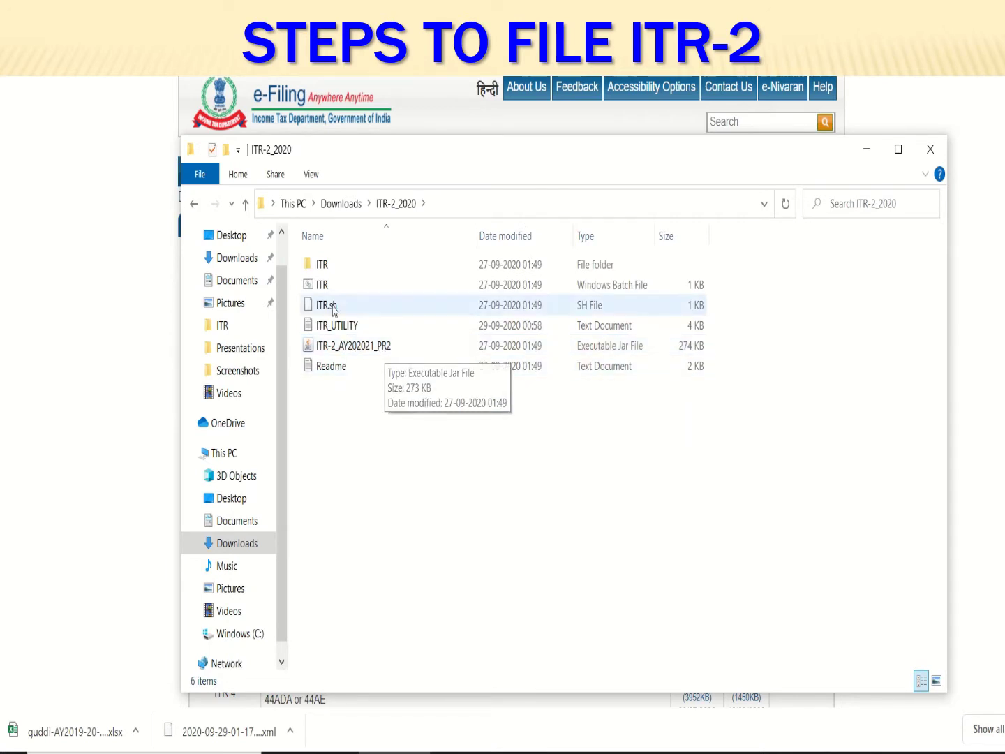
{"action": "double_click", "coordinate": [383, 347]}
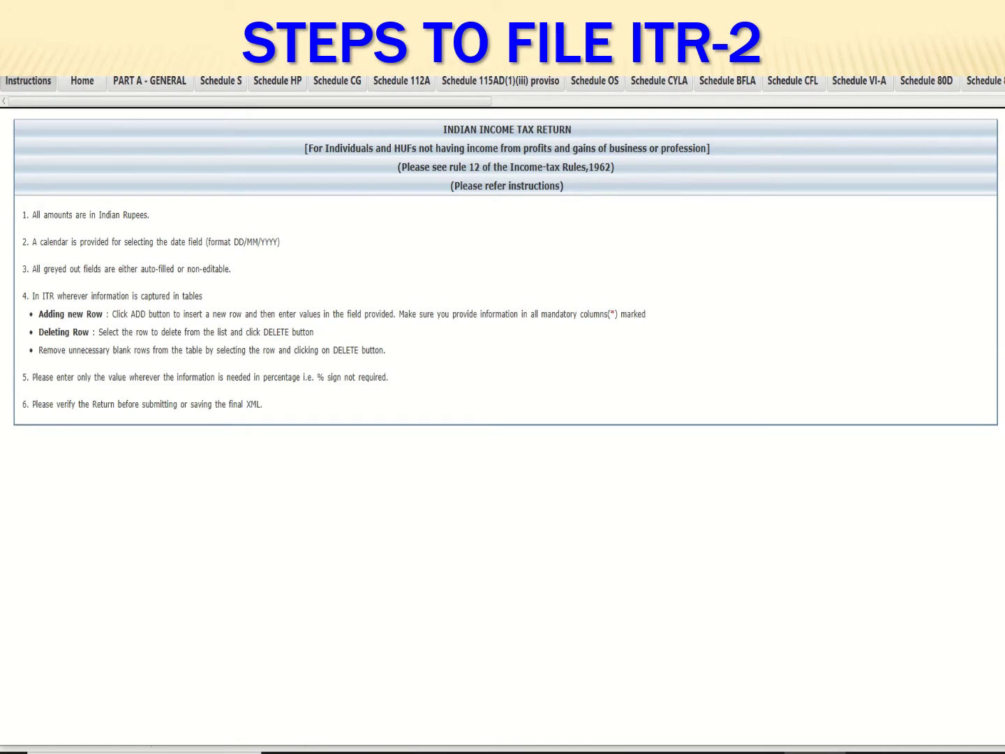
Import the pre-filled XML dated 29-09-2020 from Downloads and acknowledge the success message
{"action": "key", "text": "ctrl+o"}
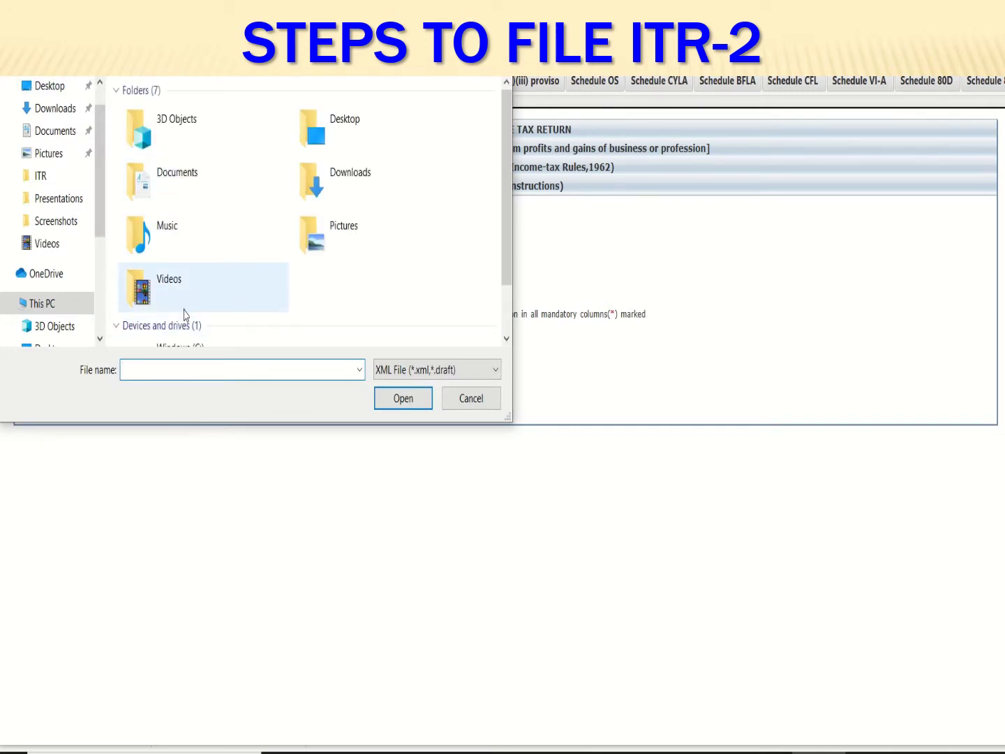
{"action": "scroll", "coordinate": [183, 222], "scroll_direction": "down", "scroll_amount": 1}
{"action": "scroll", "coordinate": [199, 218], "scroll_direction": "up", "scroll_amount": 1}
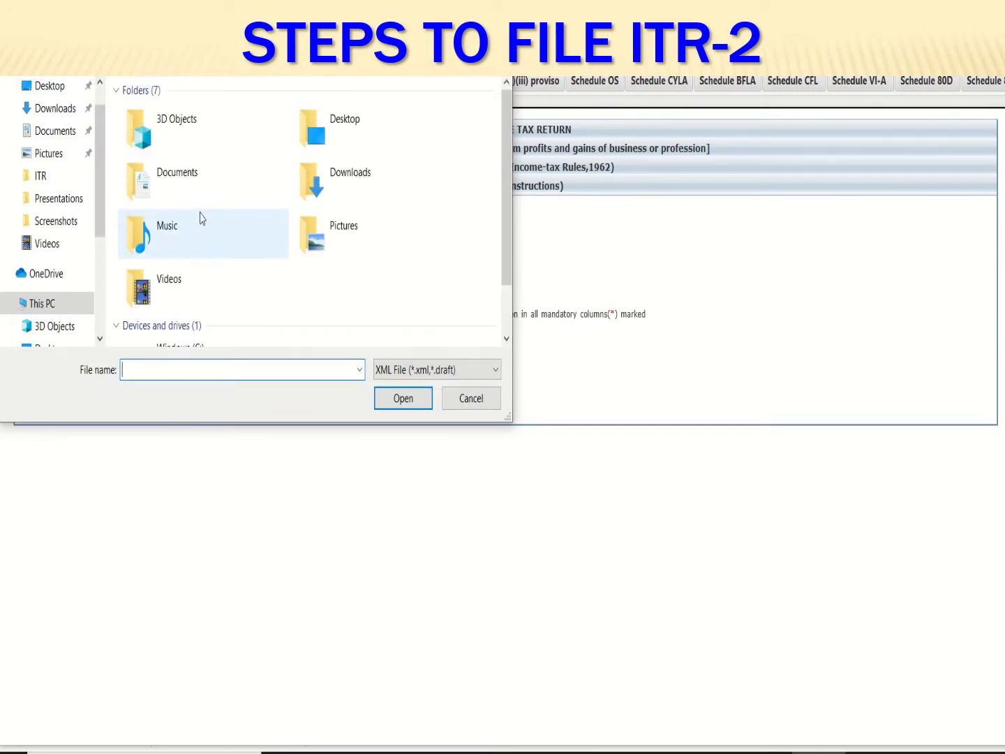
{"action": "double_click", "coordinate": [325, 187]}
{"action": "left_click", "coordinate": [222, 139]}
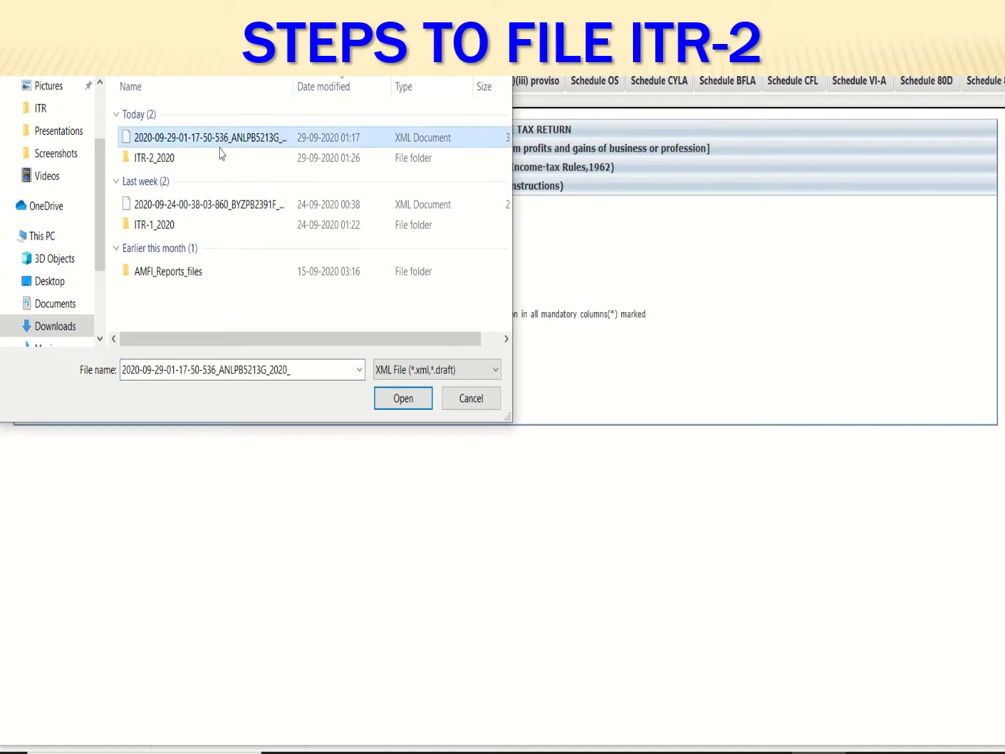
{"action": "left_click", "coordinate": [377, 406]}
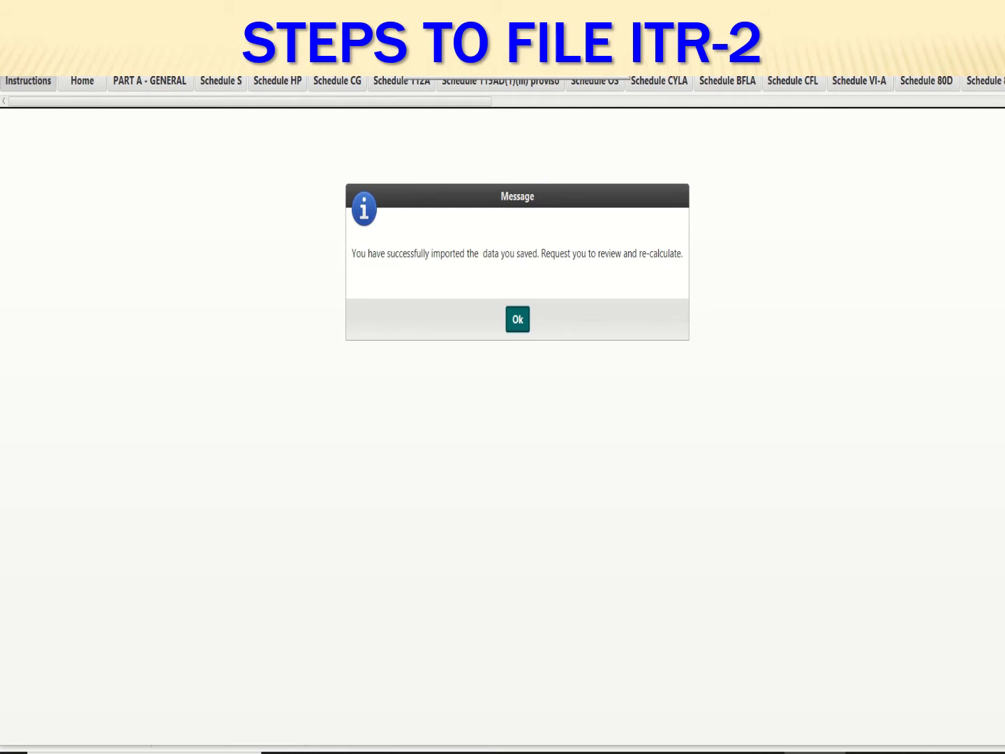
{"action": "key", "text": "Return"}
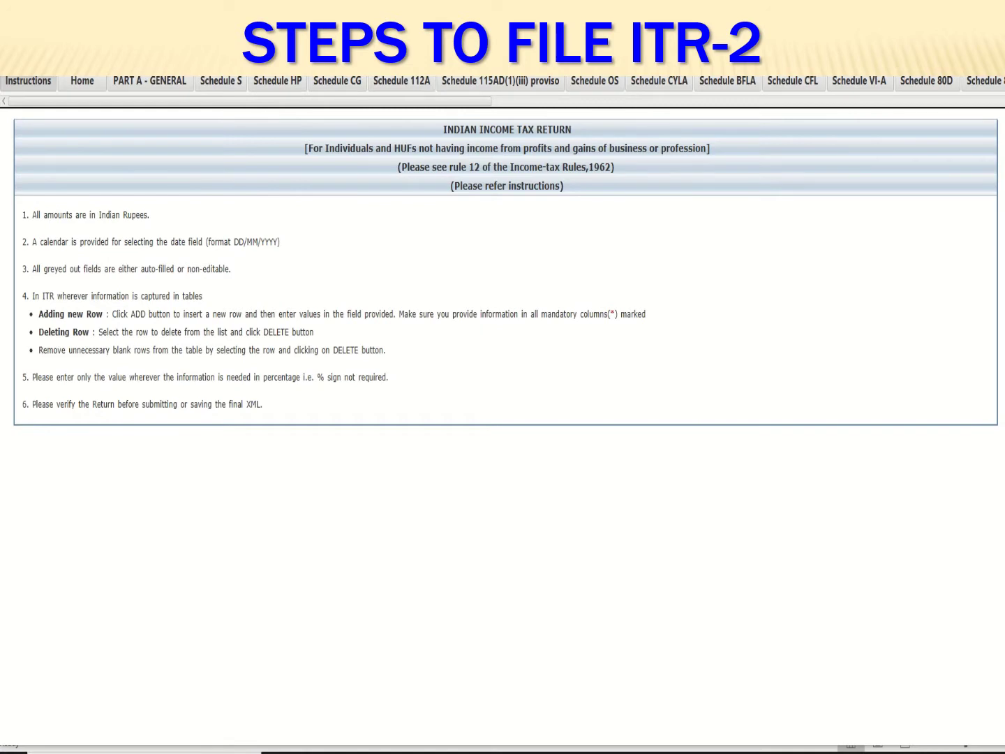
In Part A - General, keep the 182-days-or-more residency condition for Resident status
{"action": "left_click", "coordinate": [160, 89]}
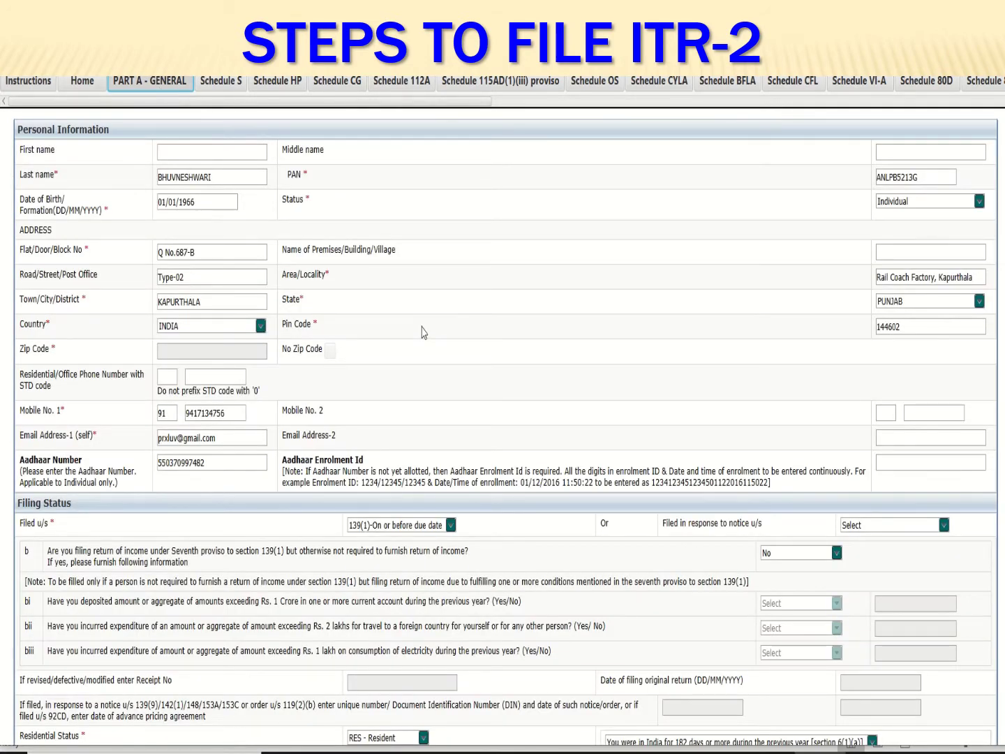
{"action": "scroll", "coordinate": [421, 331], "scroll_direction": "down", "scroll_amount": 4}
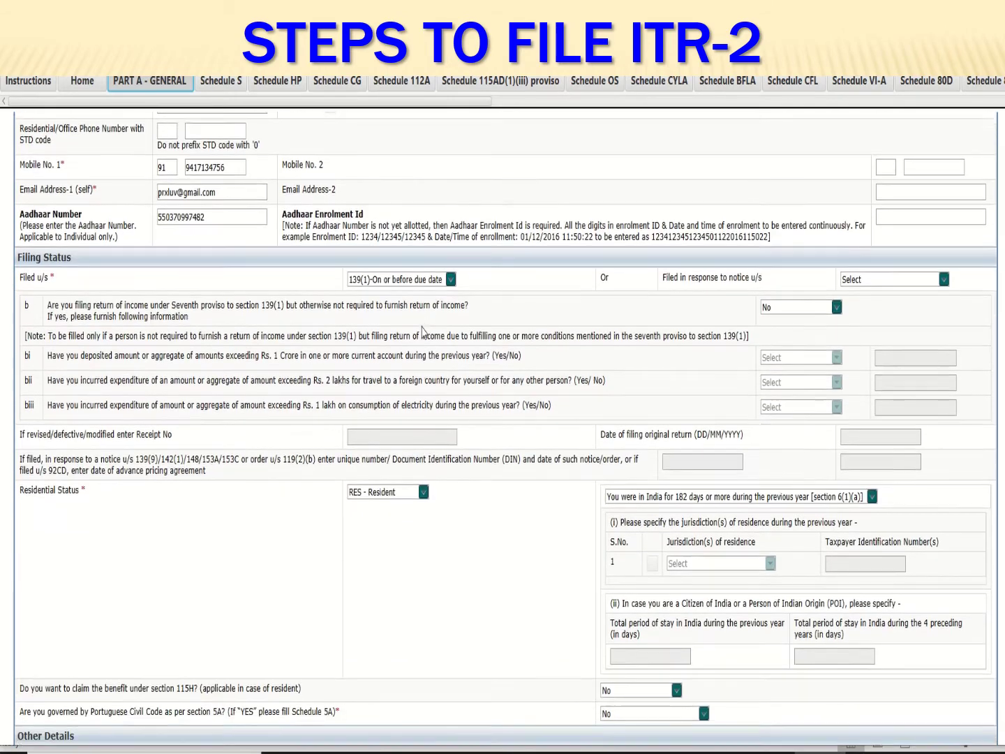
{"action": "scroll", "coordinate": [422, 332], "scroll_direction": "down", "scroll_amount": 2}
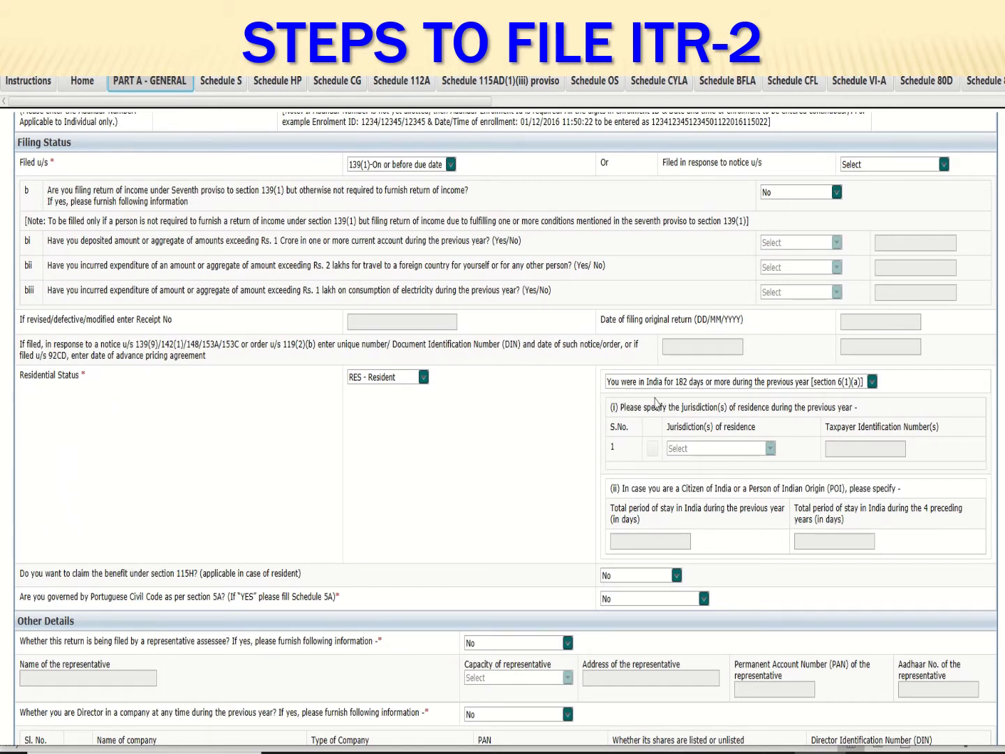
{"action": "left_click", "coordinate": [872, 382]}
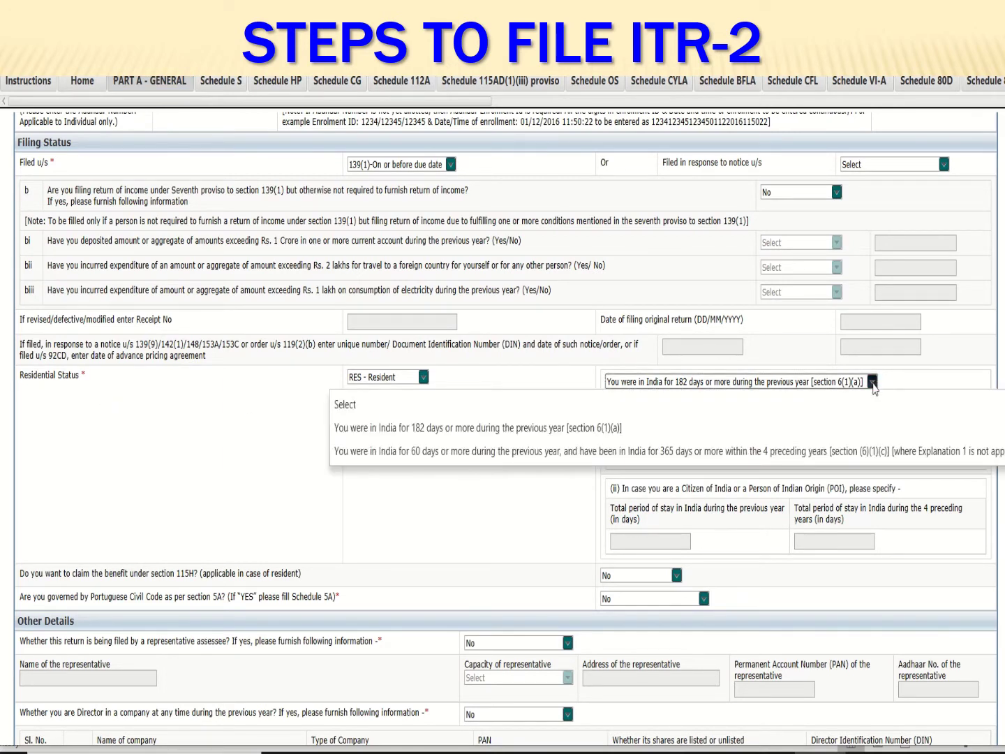
{"action": "left_click", "coordinate": [846, 433]}
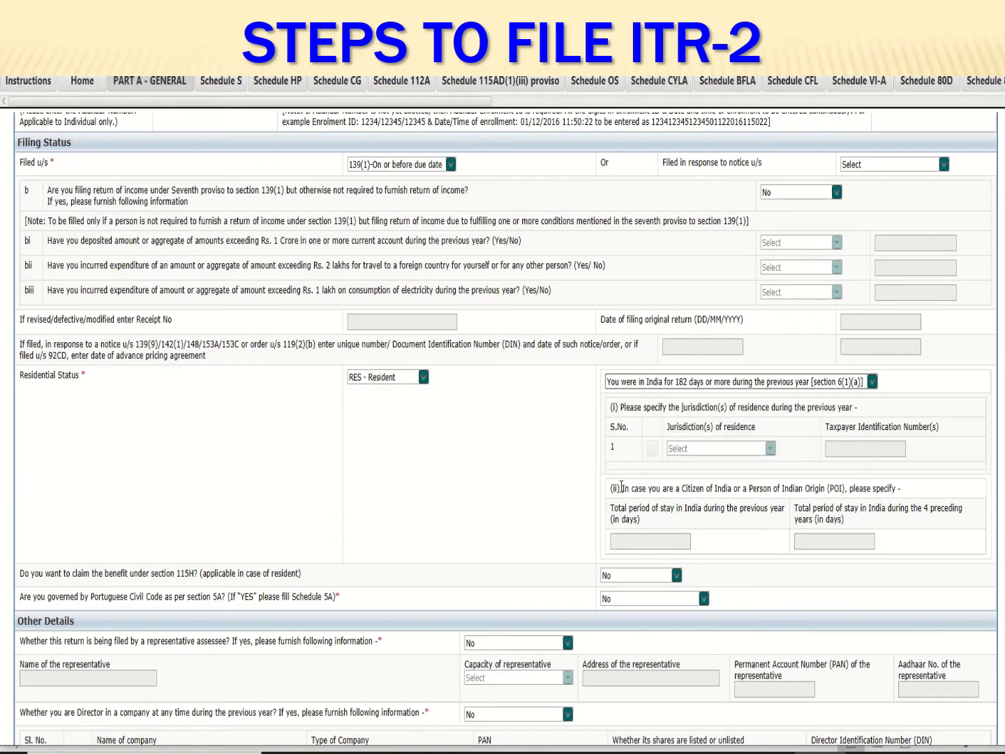
Answer No to the representative assessee question
{"action": "scroll", "coordinate": [536, 475], "scroll_direction": "down", "scroll_amount": 3}
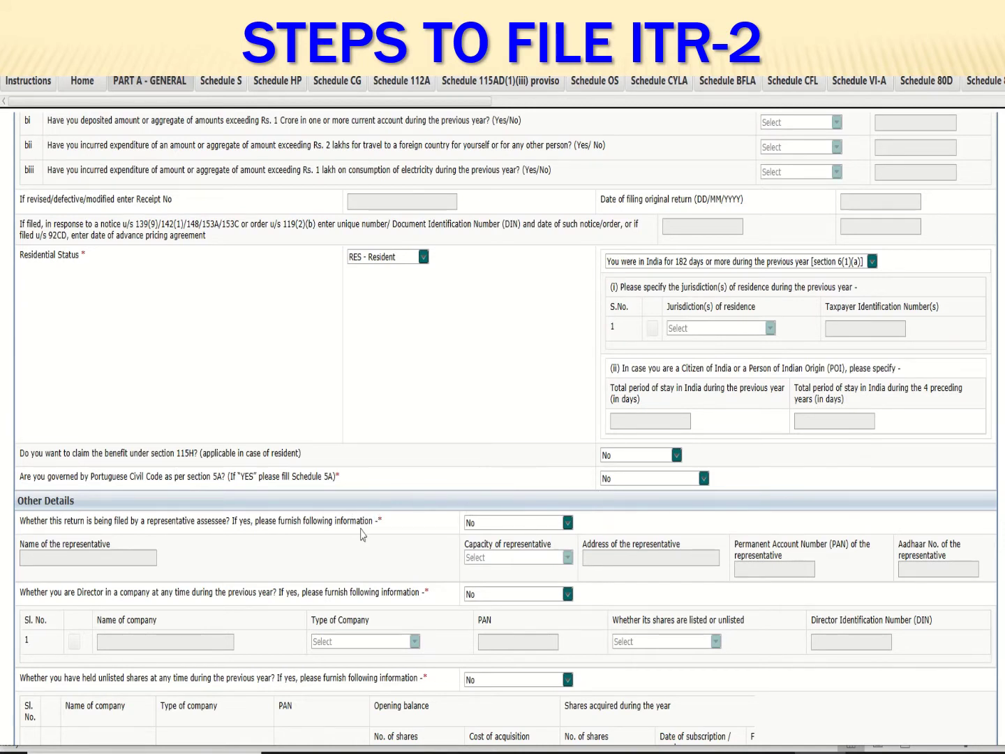
{"action": "scroll", "coordinate": [353, 534], "scroll_direction": "down", "scroll_amount": 1}
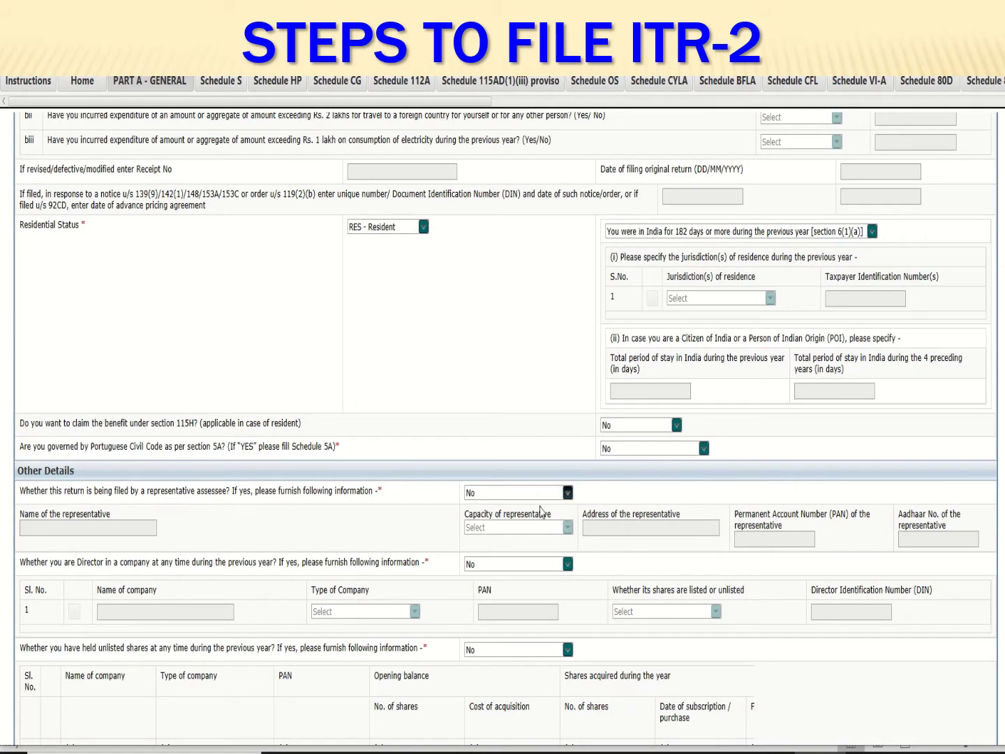
{"action": "left_click", "coordinate": [567, 493]}
{"action": "left_click", "coordinate": [488, 566]}
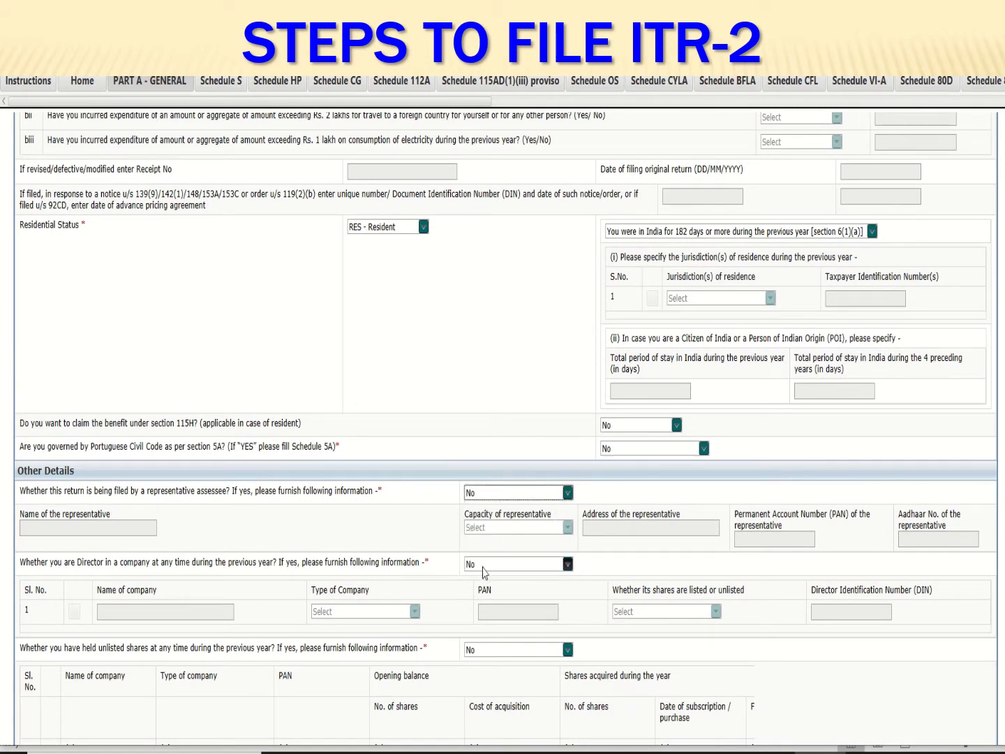
{"action": "scroll", "coordinate": [429, 506], "scroll_direction": "down", "scroll_amount": 1}
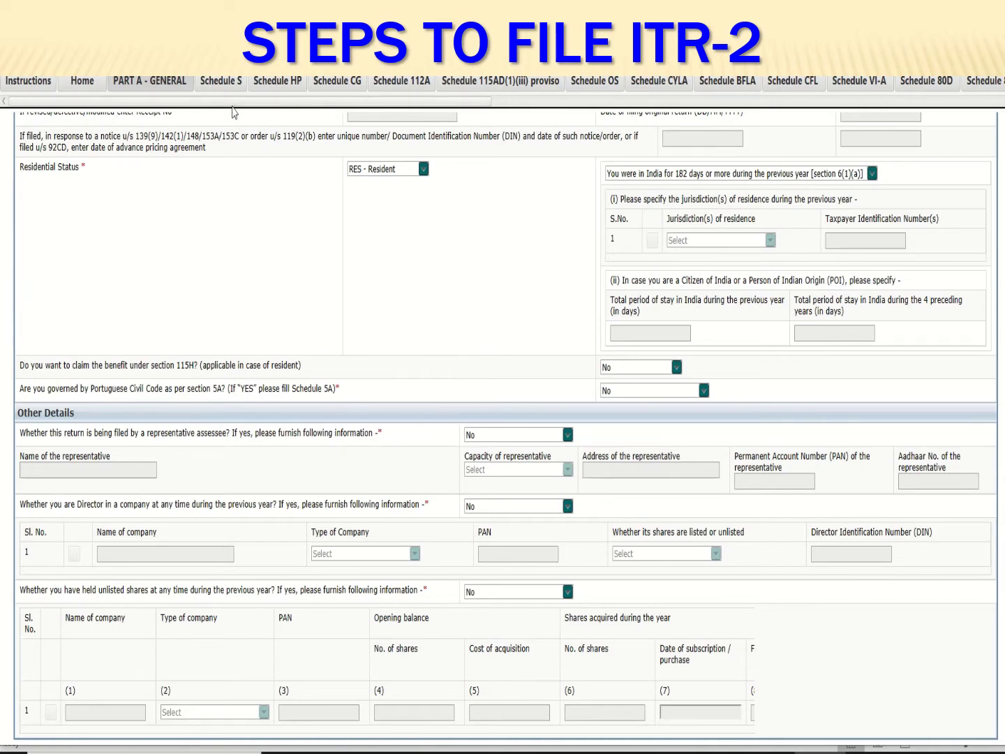
Review Schedule S salary 426563 and deduction 50000, leaving exempt allowance type at Select
{"action": "left_click", "coordinate": [222, 81]}
{"action": "scroll", "coordinate": [420, 384], "scroll_direction": "up", "scroll_amount": 3}
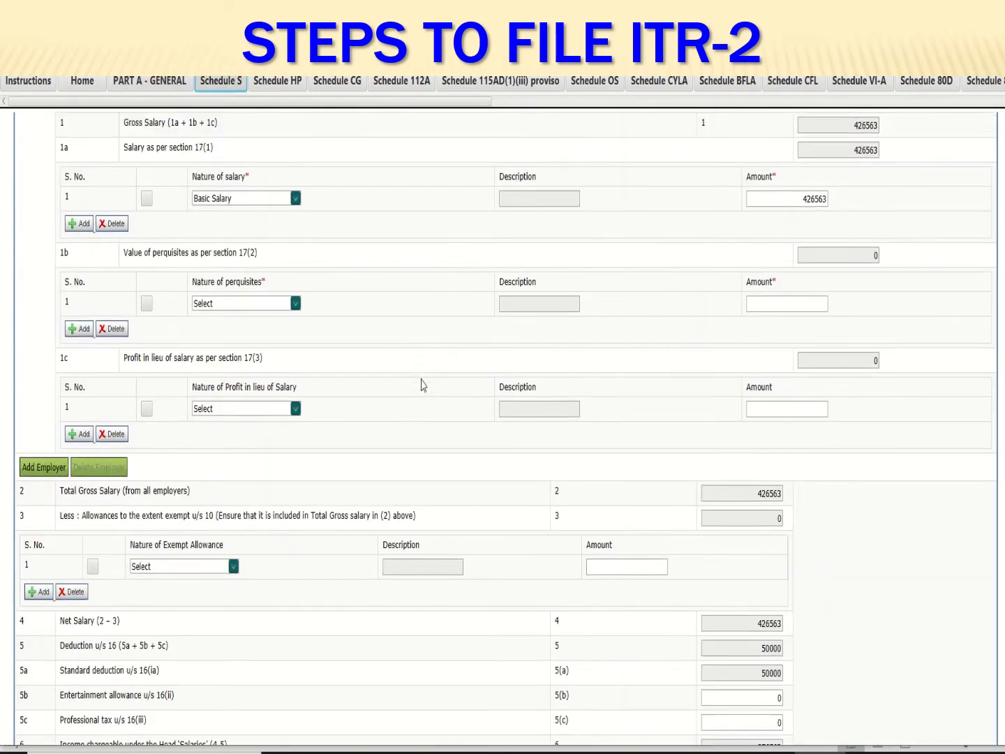
{"action": "scroll", "coordinate": [421, 384], "scroll_direction": "up", "scroll_amount": 2}
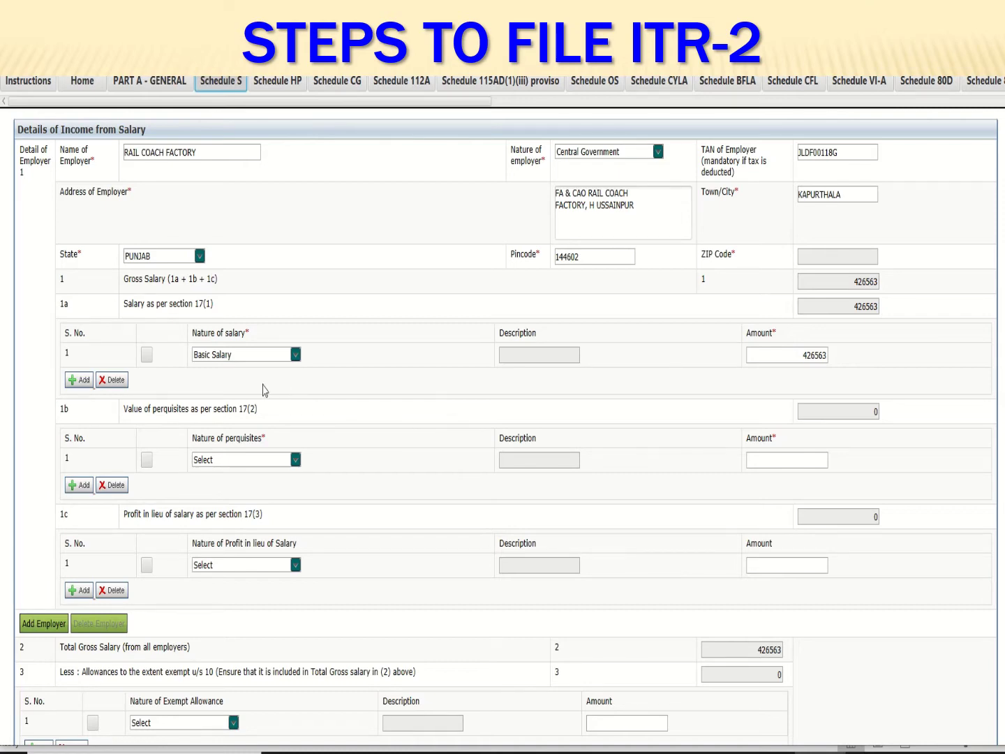
{"action": "scroll", "coordinate": [374, 594], "scroll_direction": "down", "scroll_amount": 3}
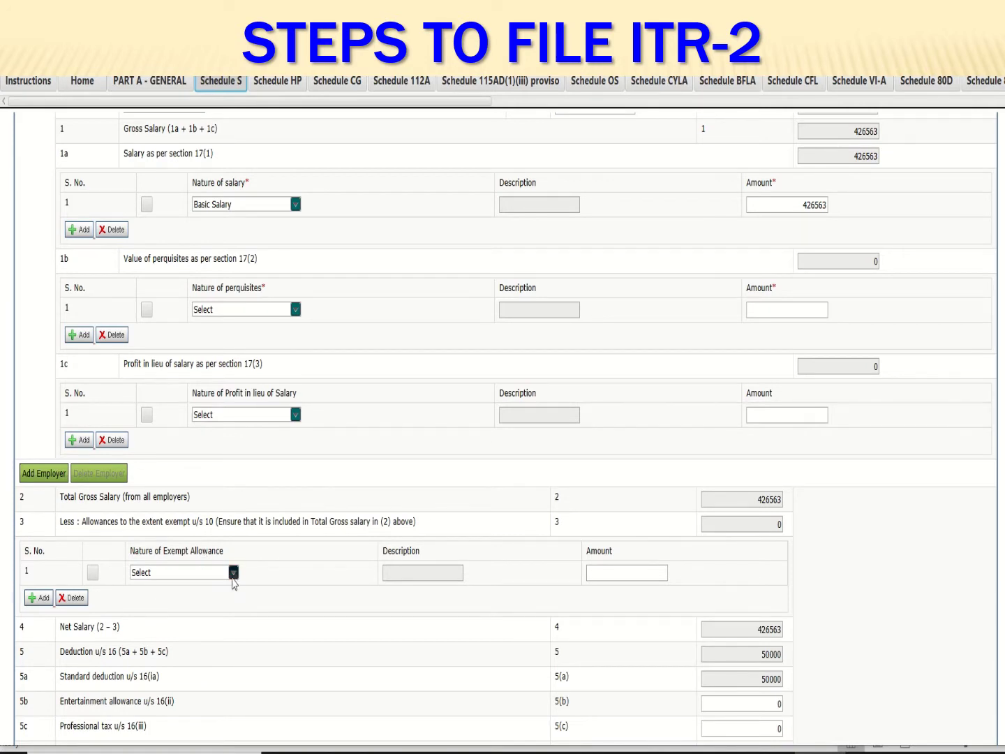
{"action": "left_click", "coordinate": [233, 573]}
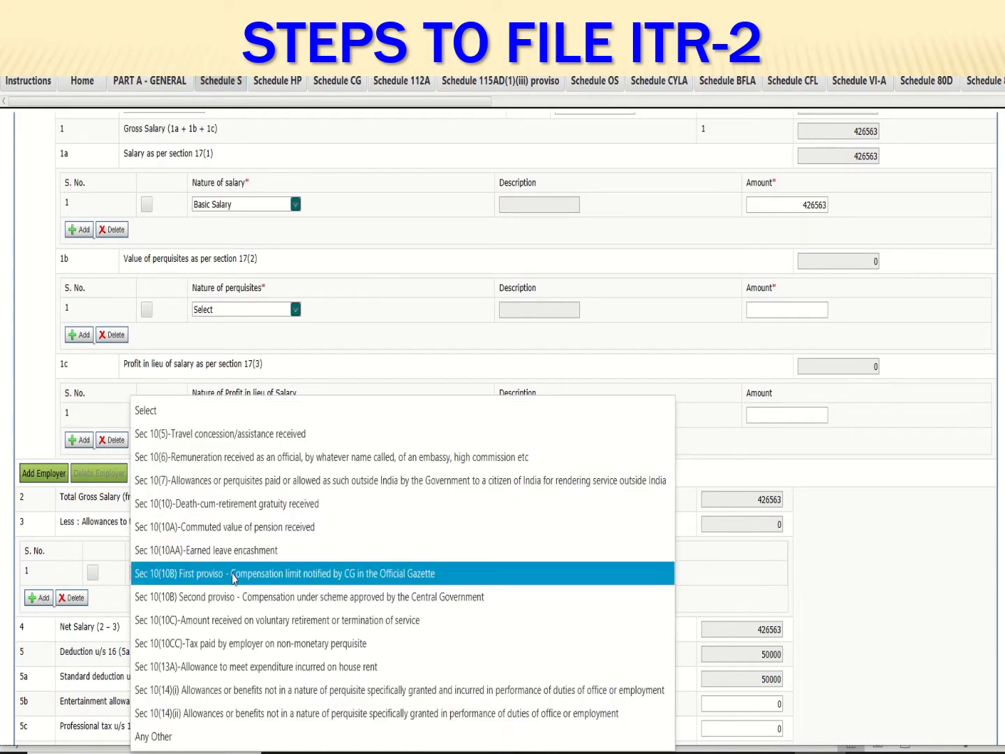
{"action": "left_click", "coordinate": [238, 666]}
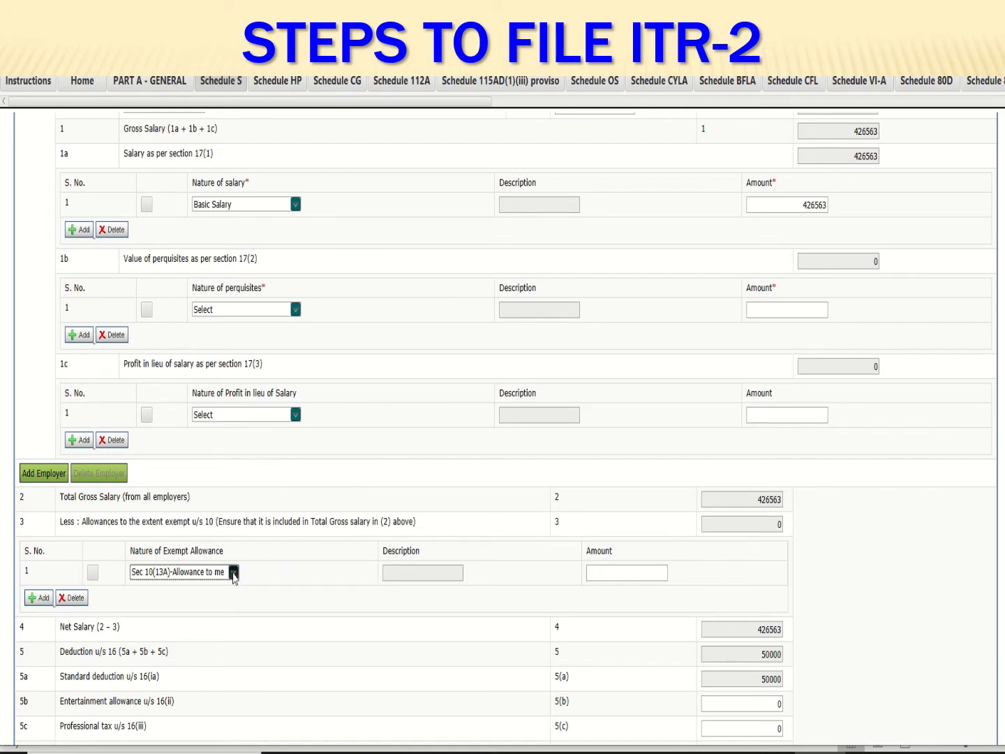
{"action": "left_click", "coordinate": [233, 573]}
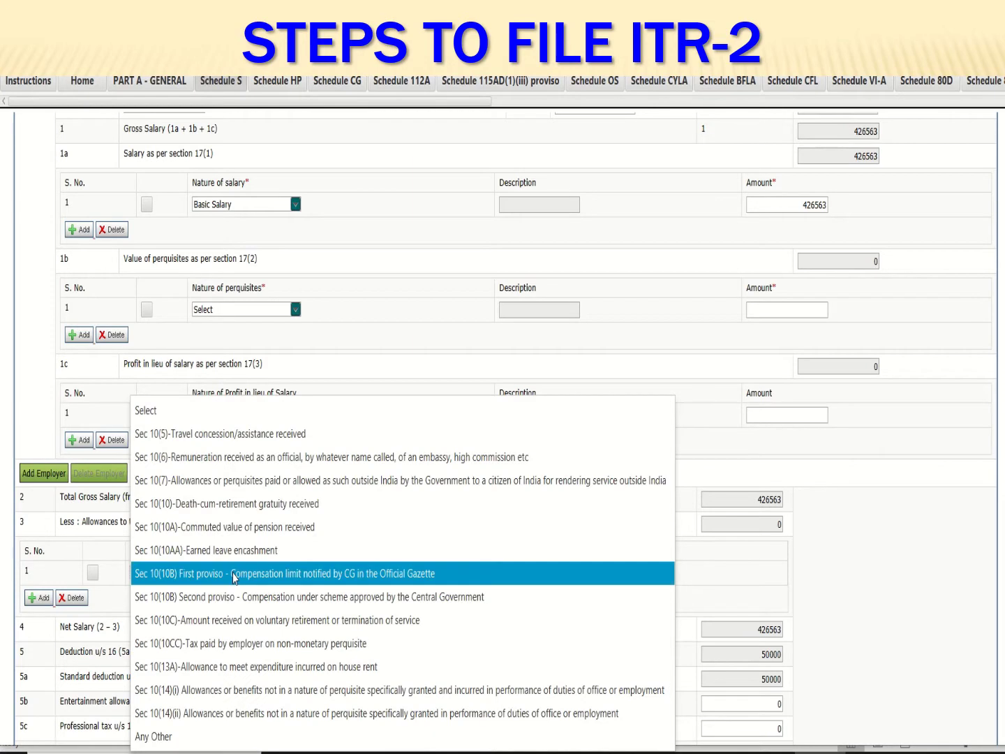
{"action": "left_click", "coordinate": [244, 412]}
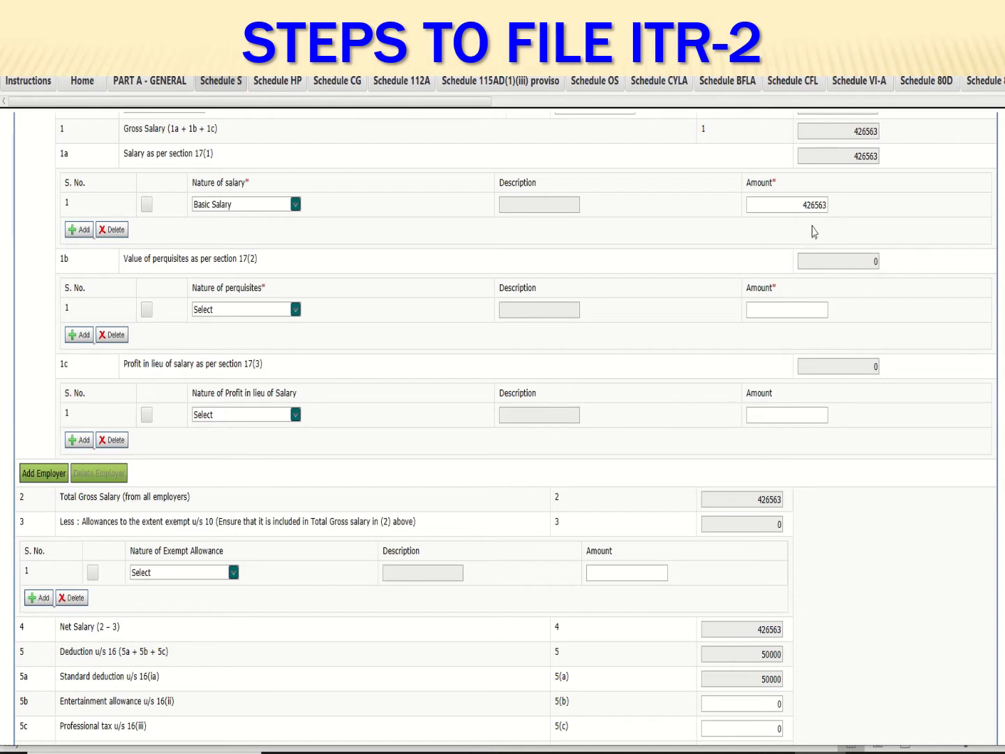
{"action": "scroll", "coordinate": [578, 536], "scroll_direction": "down", "scroll_amount": 1}
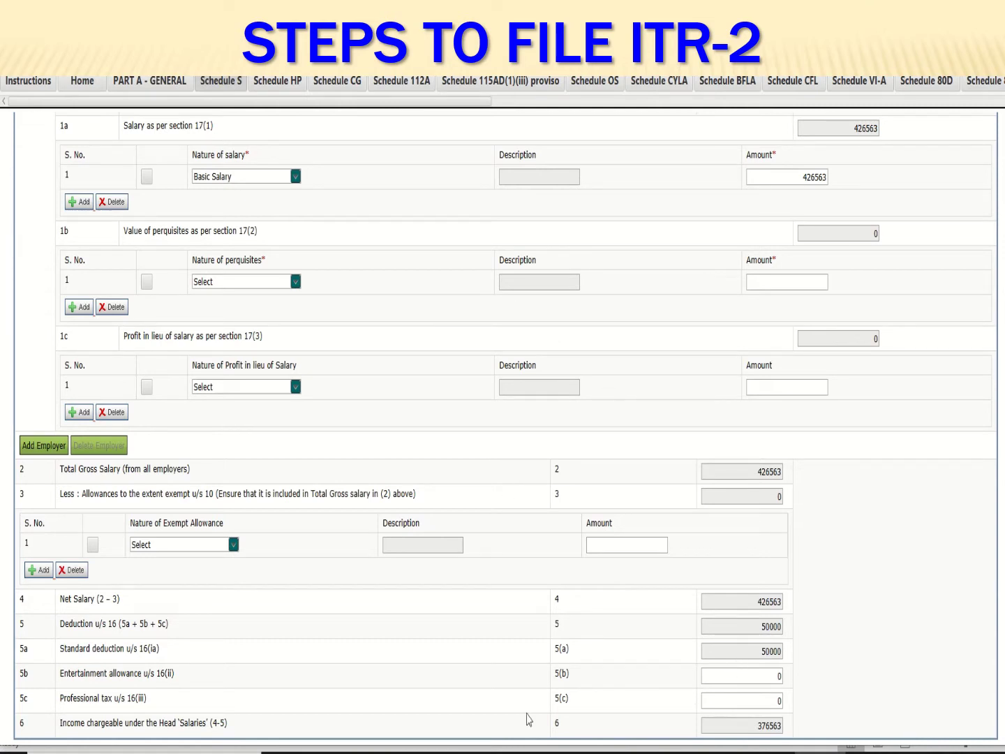
Review the Schedule HP house property section
{"action": "left_click", "coordinate": [278, 82]}
{"action": "scroll", "coordinate": [303, 318], "scroll_direction": "up", "scroll_amount": 5}
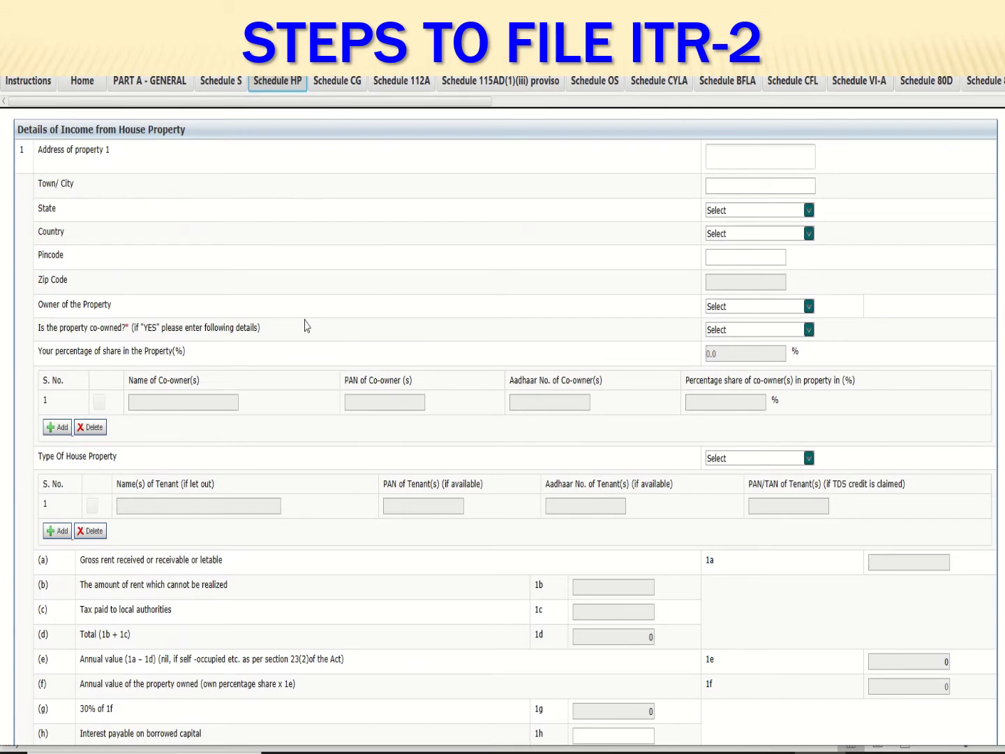
{"action": "scroll", "coordinate": [305, 326], "scroll_direction": "down", "scroll_amount": 3}
{"action": "scroll", "coordinate": [307, 307], "scroll_direction": "up", "scroll_amount": 2}
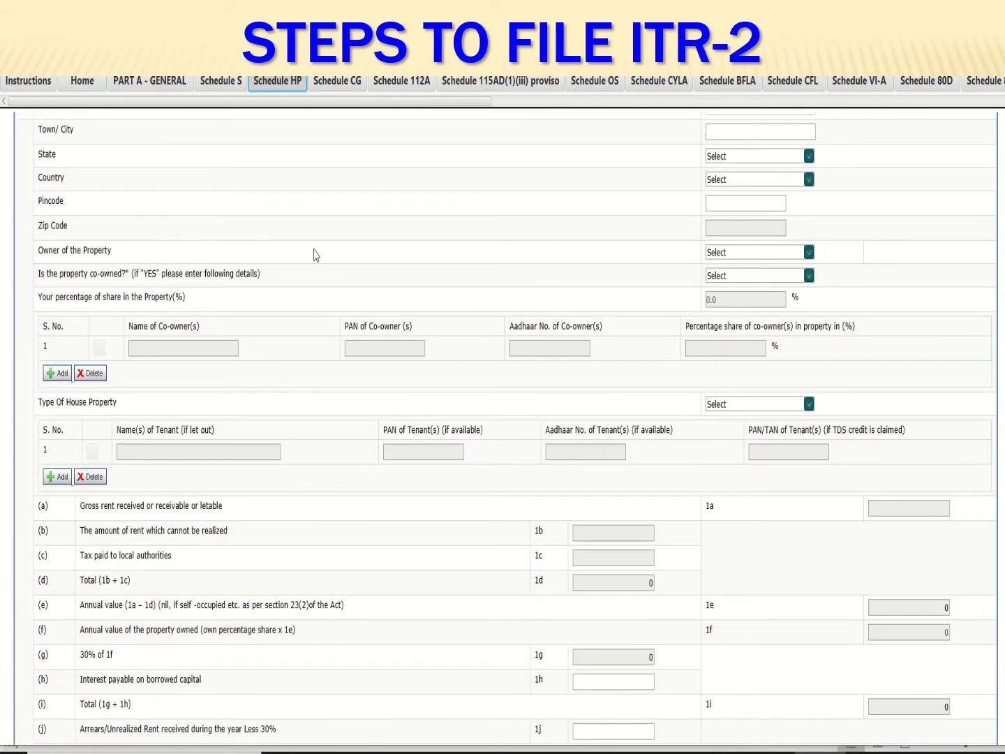
Review the Capital Gains schedule and switch to the Excel Statement of Total Income
{"action": "left_click", "coordinate": [338, 82]}
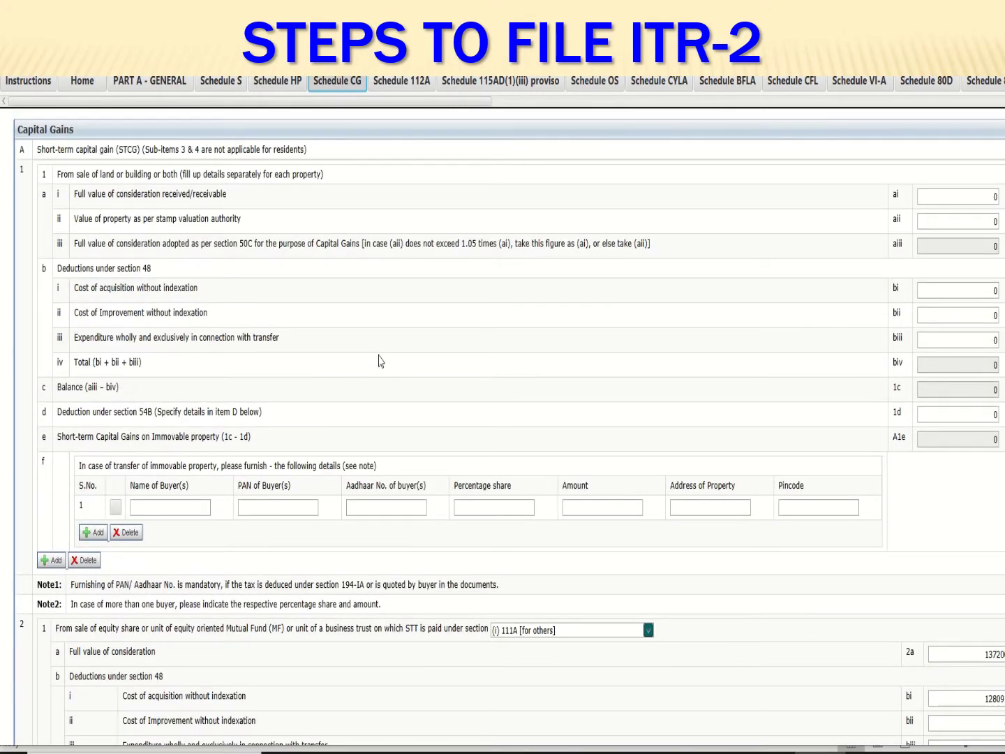
{"action": "scroll", "coordinate": [380, 361], "scroll_direction": "down", "scroll_amount": 1}
{"action": "scroll", "coordinate": [380, 361], "scroll_direction": "down", "scroll_amount": 2}
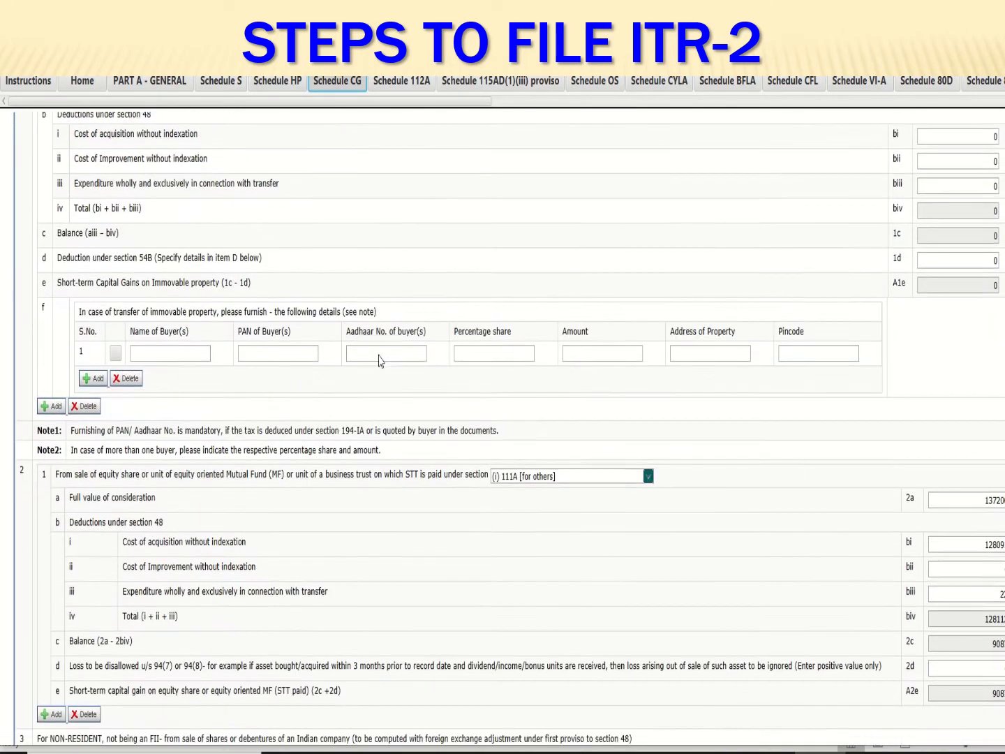
{"action": "scroll", "coordinate": [380, 361], "scroll_direction": "up", "scroll_amount": 3}
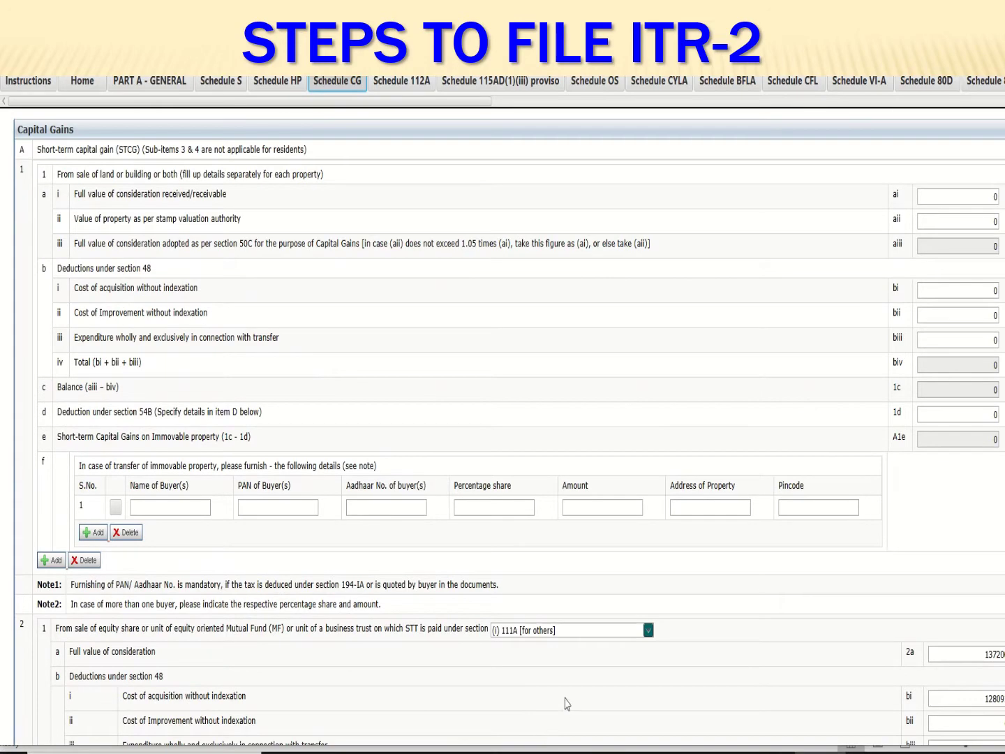
{"action": "key", "text": "alt+Tab"}
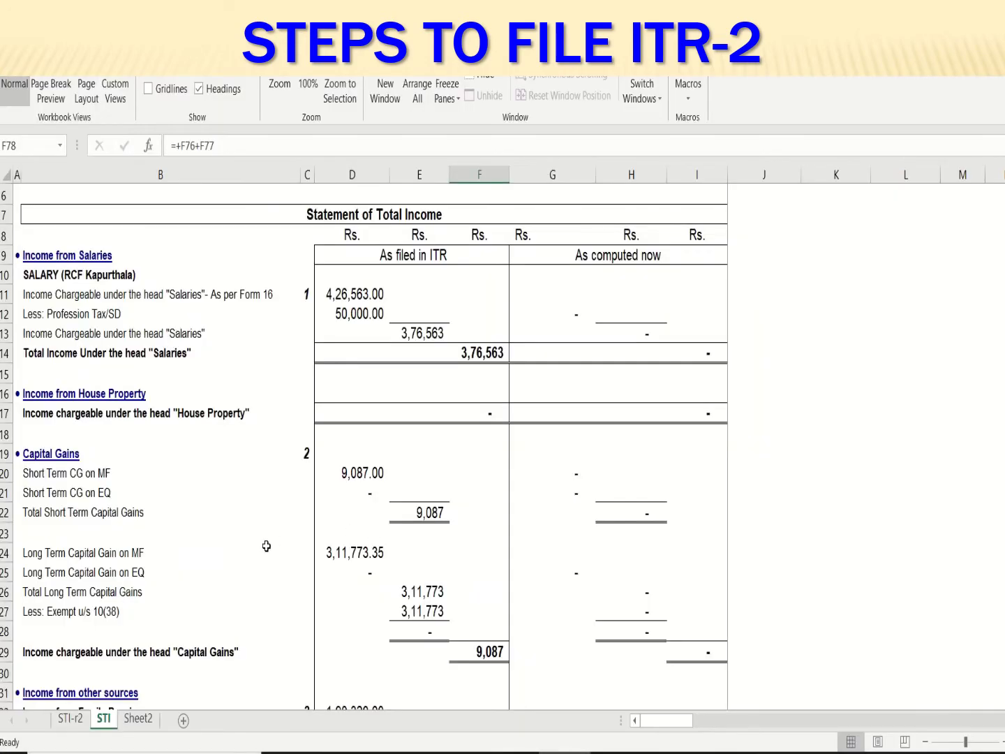
Check the short-term fund sale value 1,37,200.00 in cell D109 of Schedule 2
{"action": "scroll", "coordinate": [267, 545], "scroll_direction": "down", "scroll_amount": 18}
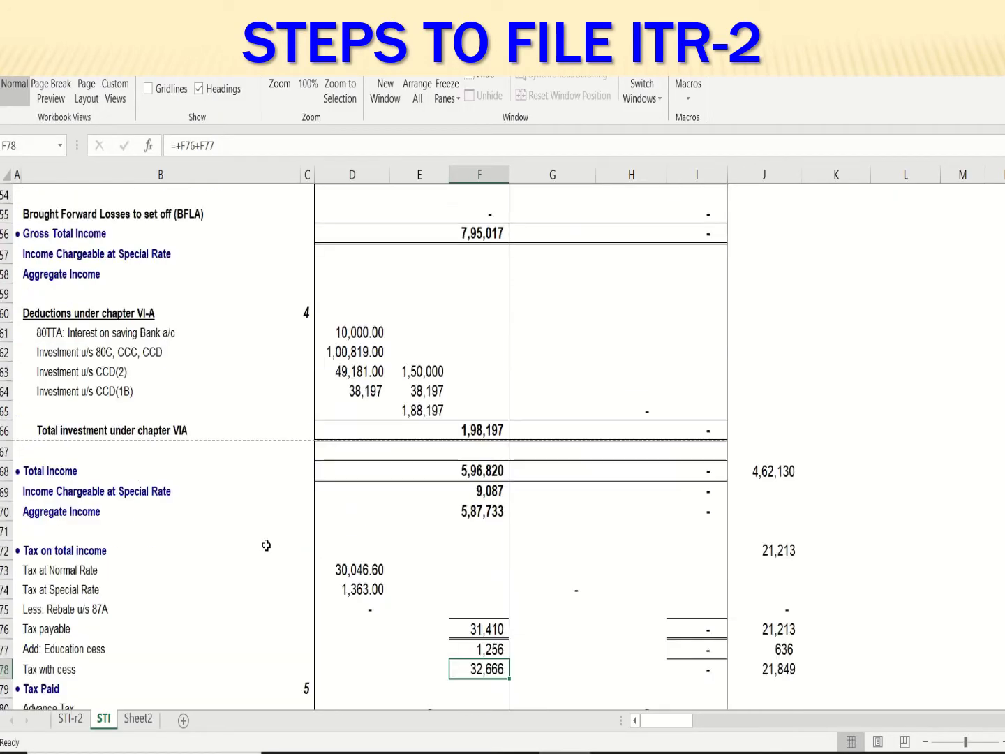
{"action": "scroll", "coordinate": [267, 546], "scroll_direction": "down", "scroll_amount": 11}
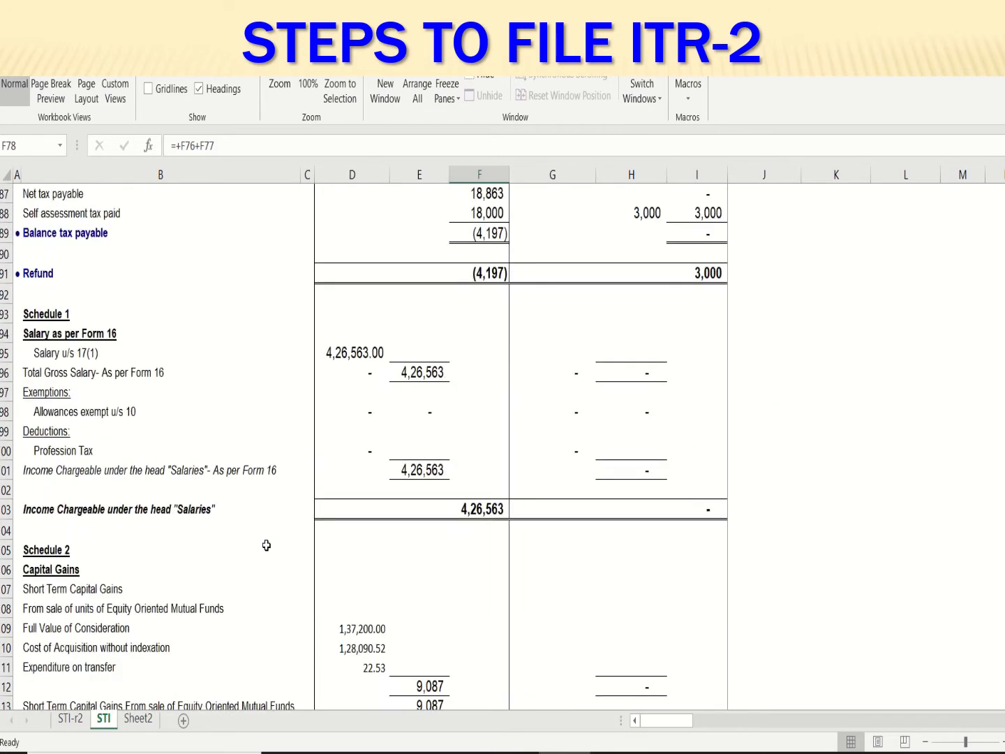
{"action": "scroll", "coordinate": [266, 545], "scroll_direction": "down", "scroll_amount": 3}
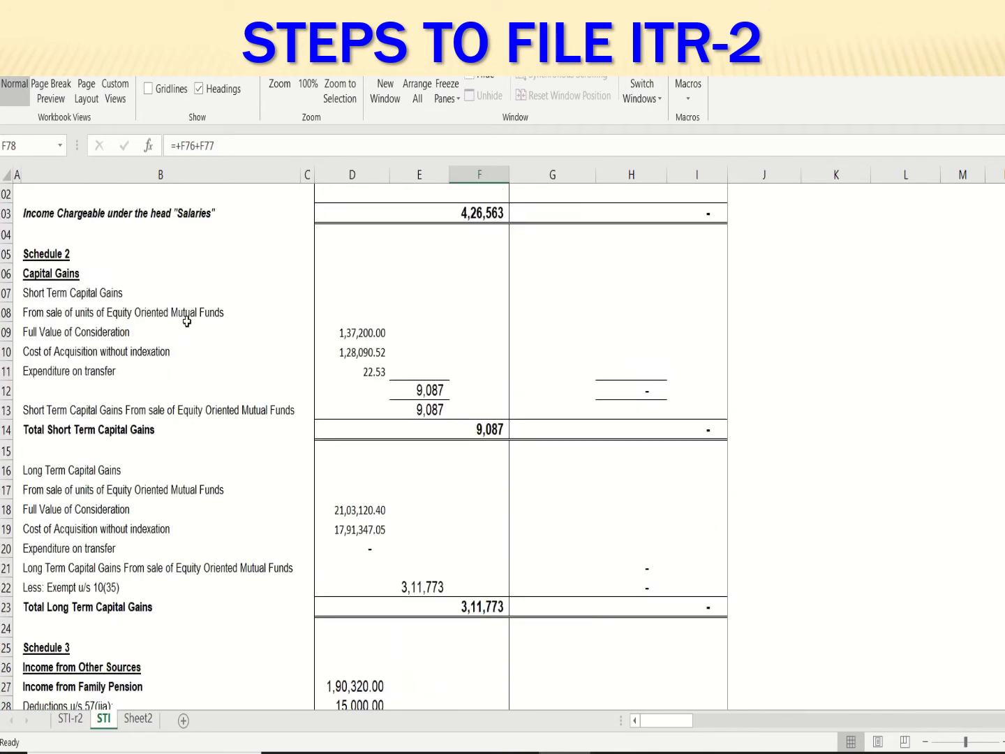
{"action": "left_click", "coordinate": [340, 333]}
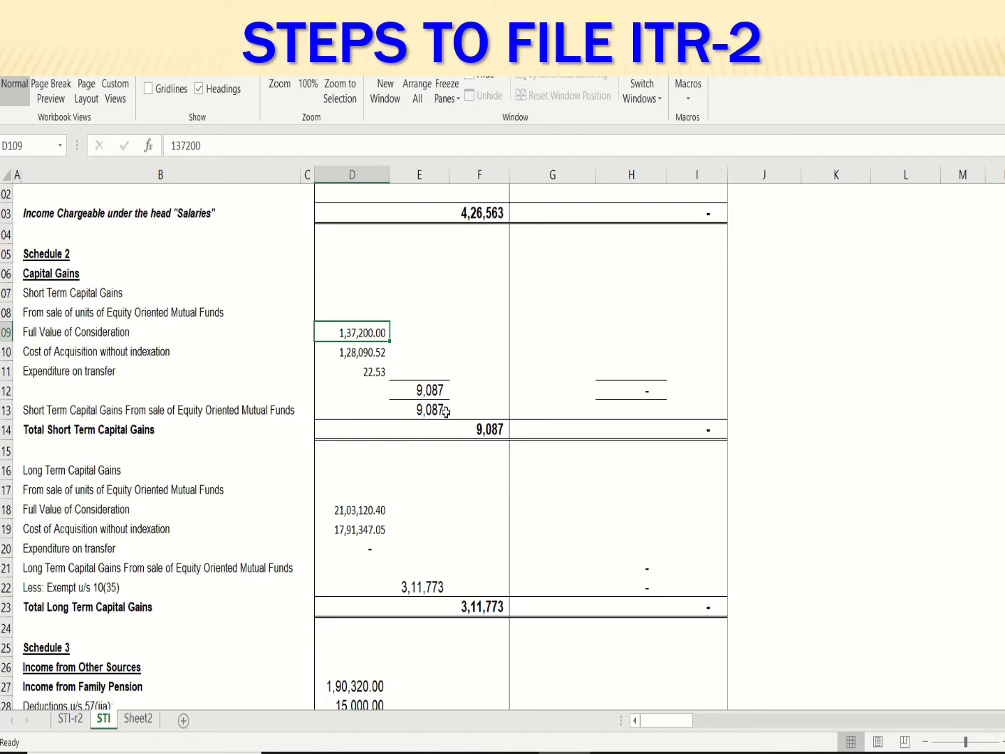
{"action": "left_click", "coordinate": [820, 751]}
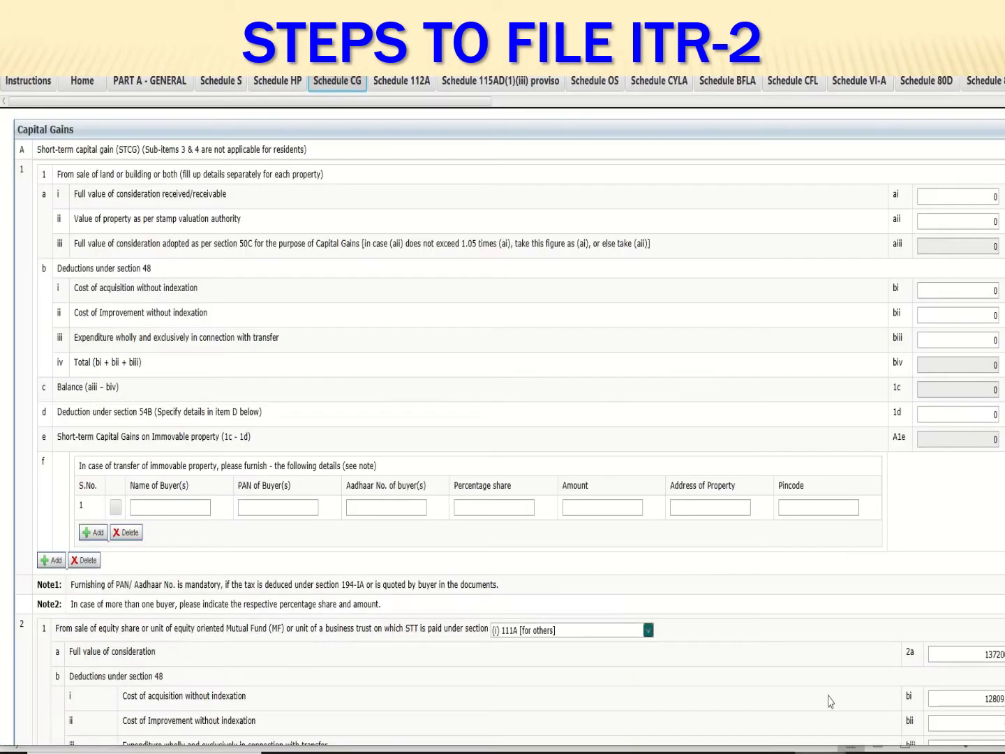
{"action": "scroll", "coordinate": [906, 606], "scroll_direction": "down", "scroll_amount": 3}
{"action": "scroll", "coordinate": [474, 429], "scroll_direction": "up", "scroll_amount": 3}
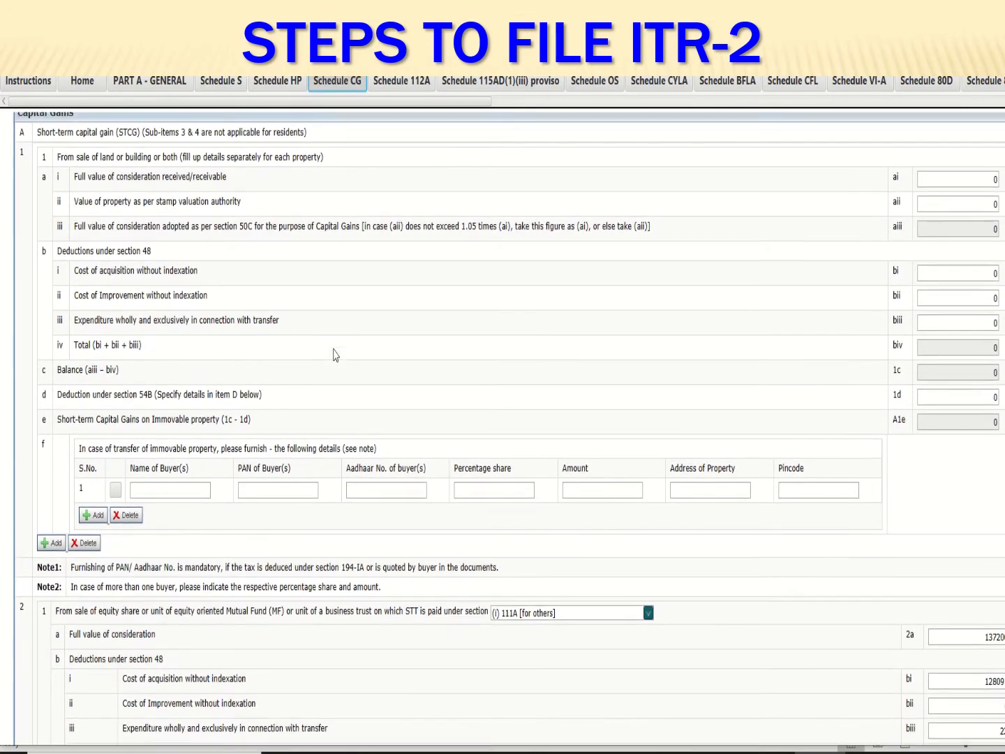
{"action": "scroll", "coordinate": [332, 377], "scroll_direction": "down", "scroll_amount": 3}
{"action": "scroll", "coordinate": [176, 572], "scroll_direction": "down", "scroll_amount": 5}
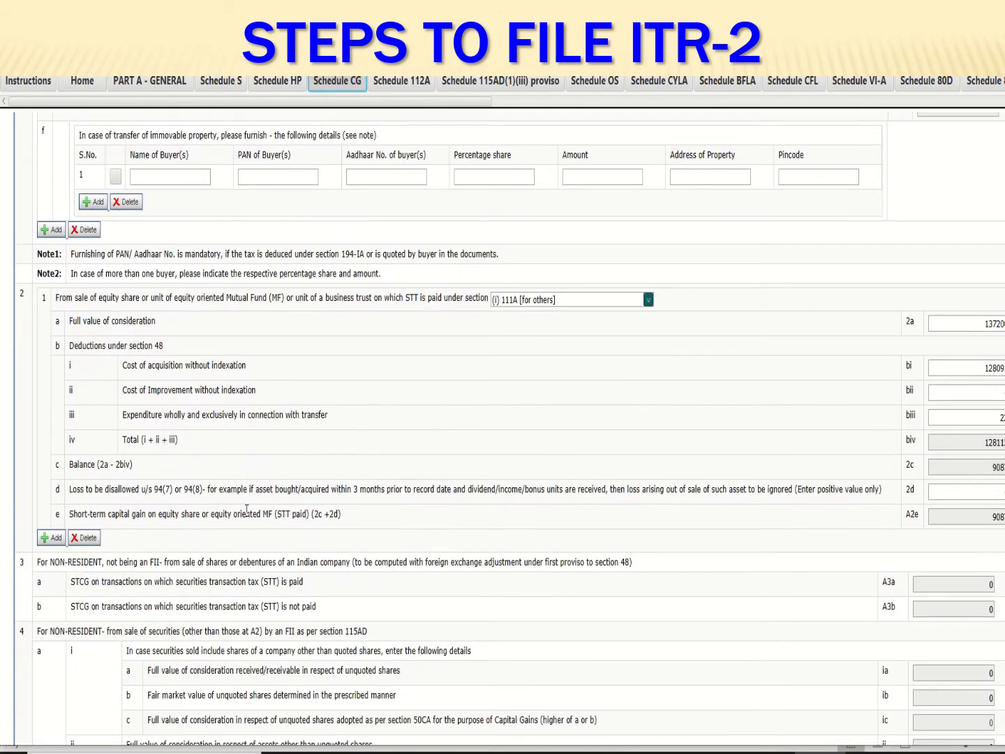
{"action": "scroll", "coordinate": [246, 509], "scroll_direction": "up", "scroll_amount": 1}
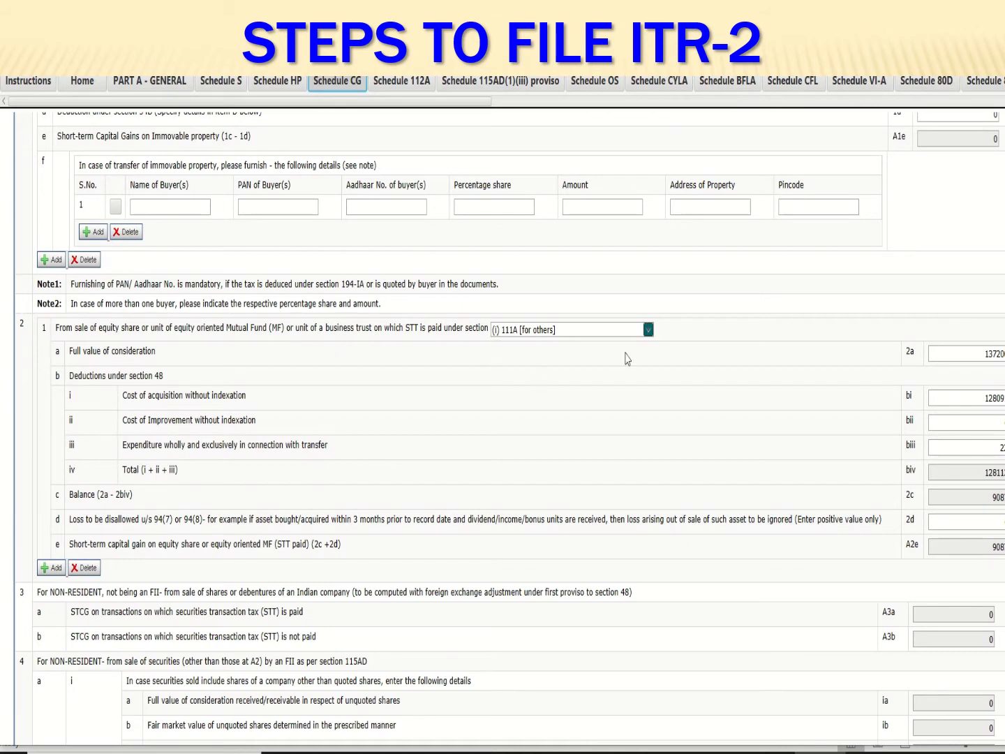
{"action": "left_click", "coordinate": [648, 333]}
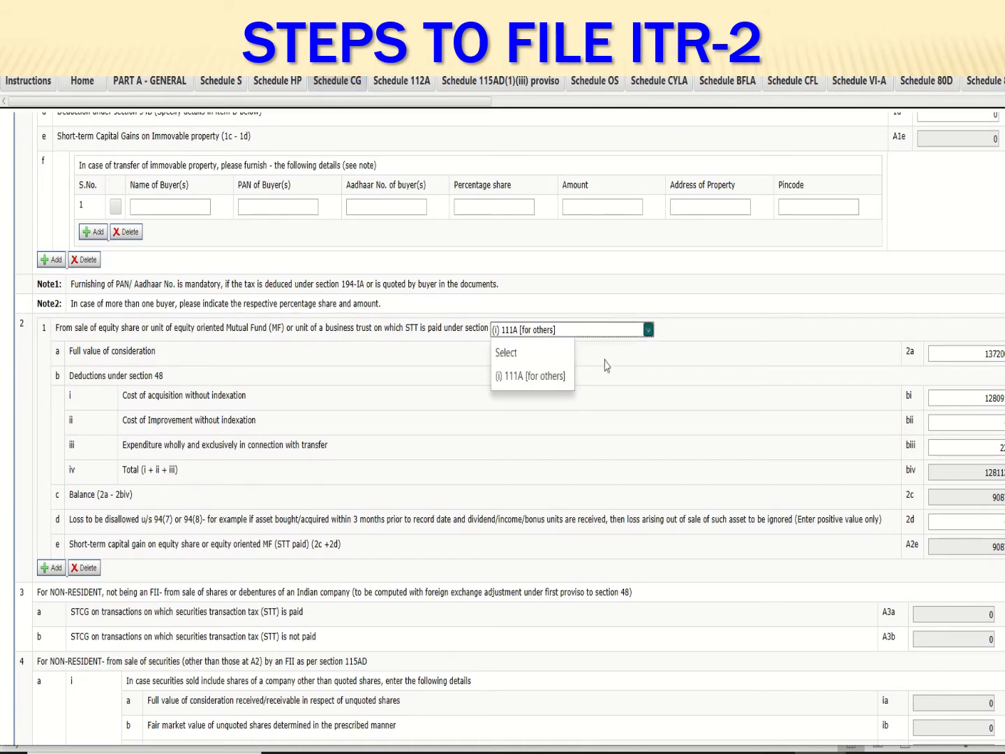
{"action": "left_click", "coordinate": [546, 383]}
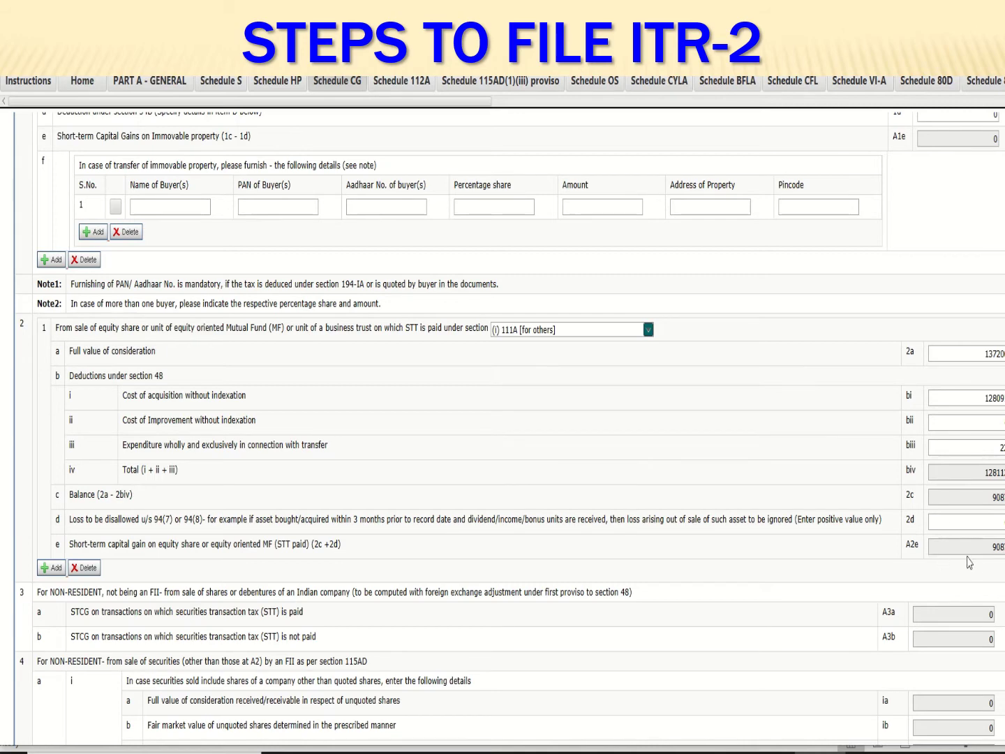
{"action": "scroll", "coordinate": [745, 620], "scroll_direction": "down", "scroll_amount": 1}
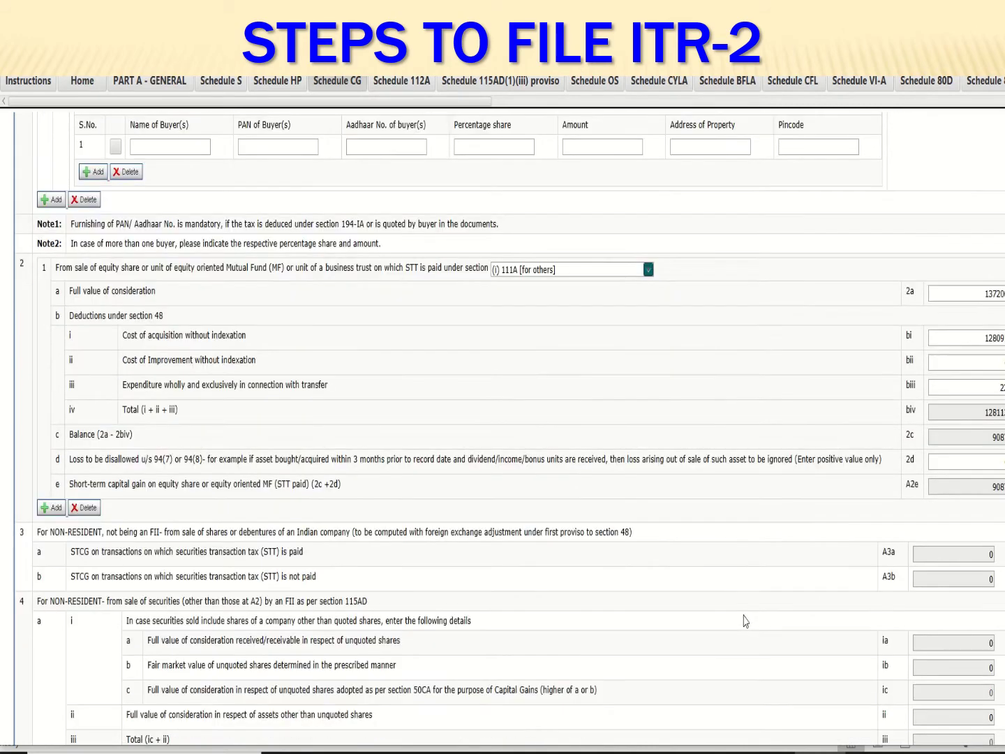
{"action": "scroll", "coordinate": [746, 620], "scroll_direction": "down", "scroll_amount": 5}
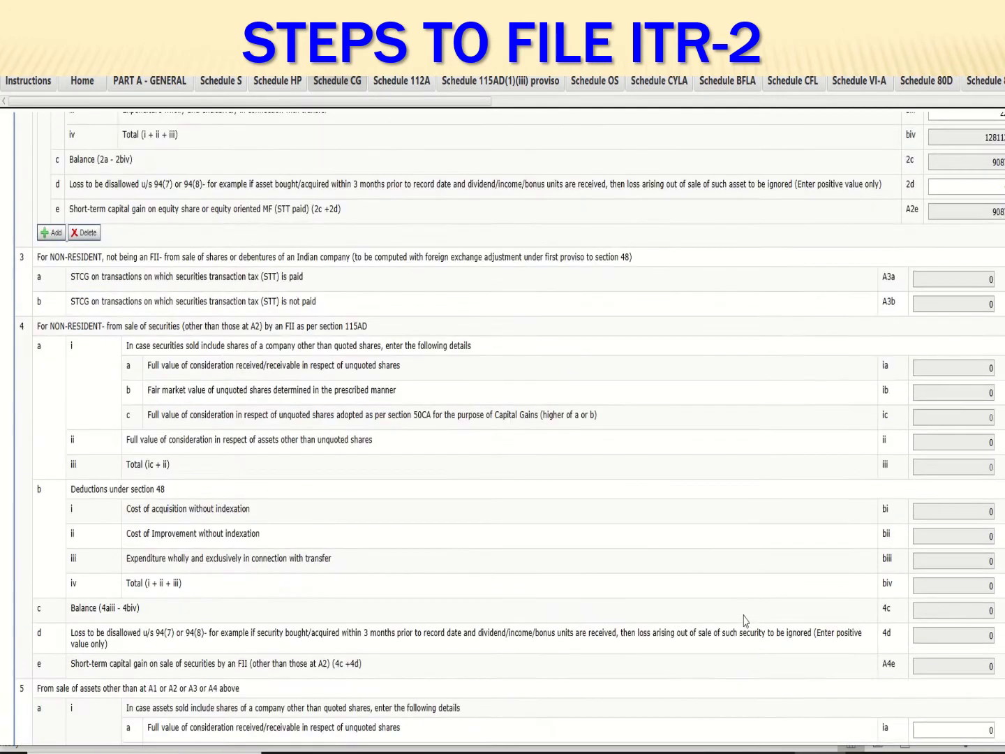
{"action": "scroll", "coordinate": [746, 620], "scroll_direction": "down", "scroll_amount": 7}
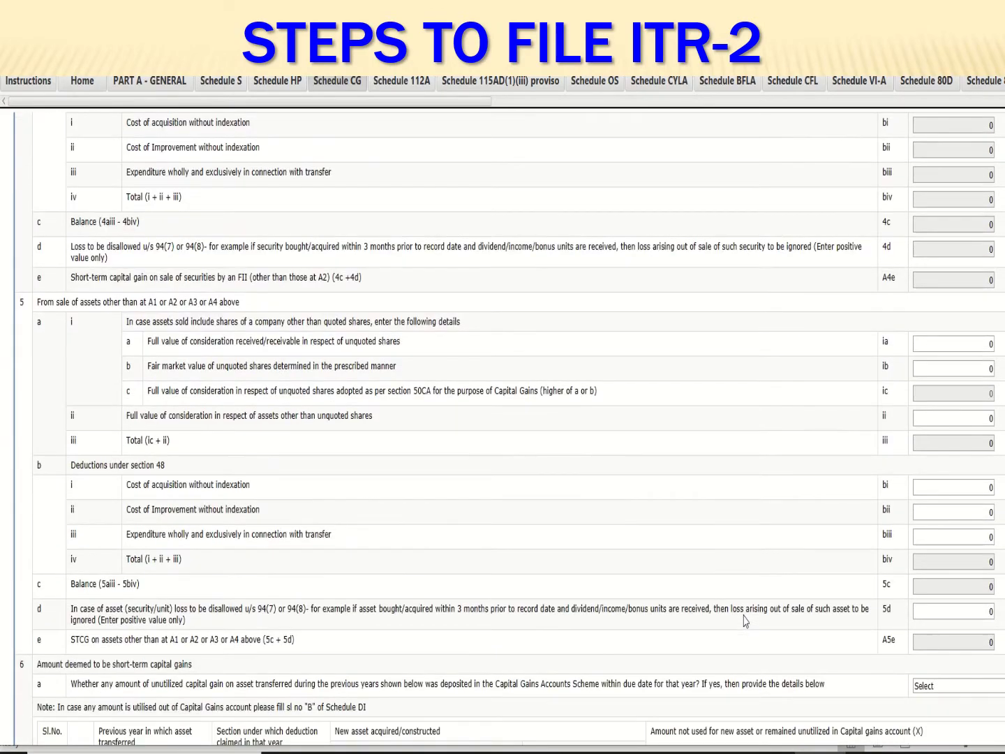
{"action": "scroll", "coordinate": [643, 559], "scroll_direction": "down", "scroll_amount": 8}
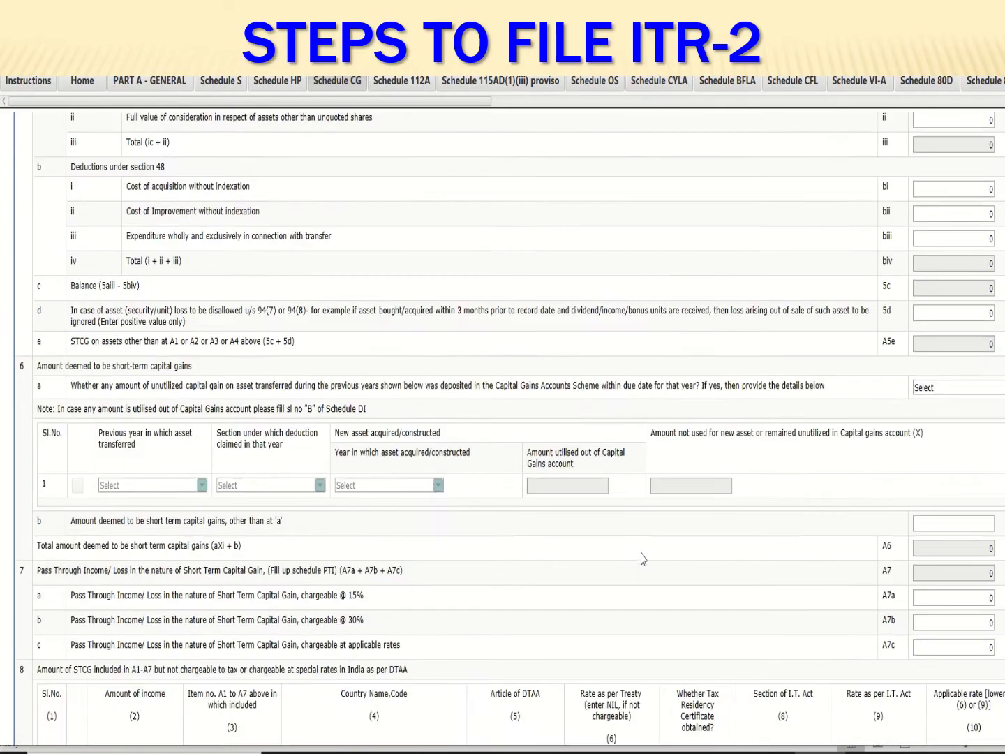
{"action": "scroll", "coordinate": [643, 558], "scroll_direction": "down", "scroll_amount": 9}
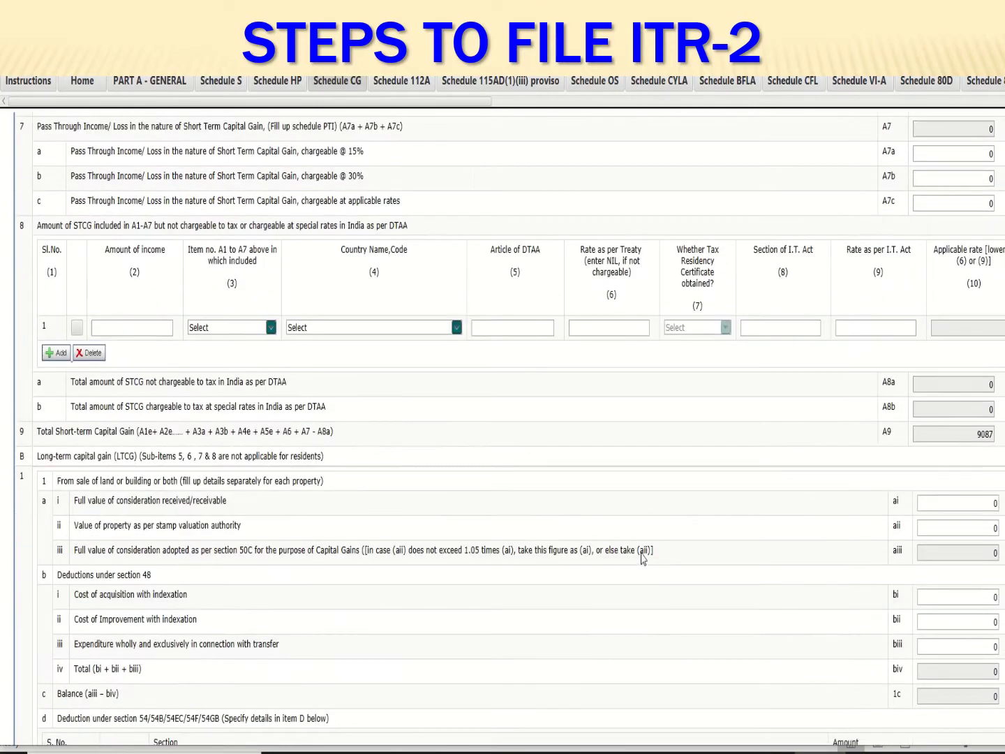
{"action": "scroll", "coordinate": [642, 559], "scroll_direction": "down", "scroll_amount": 6}
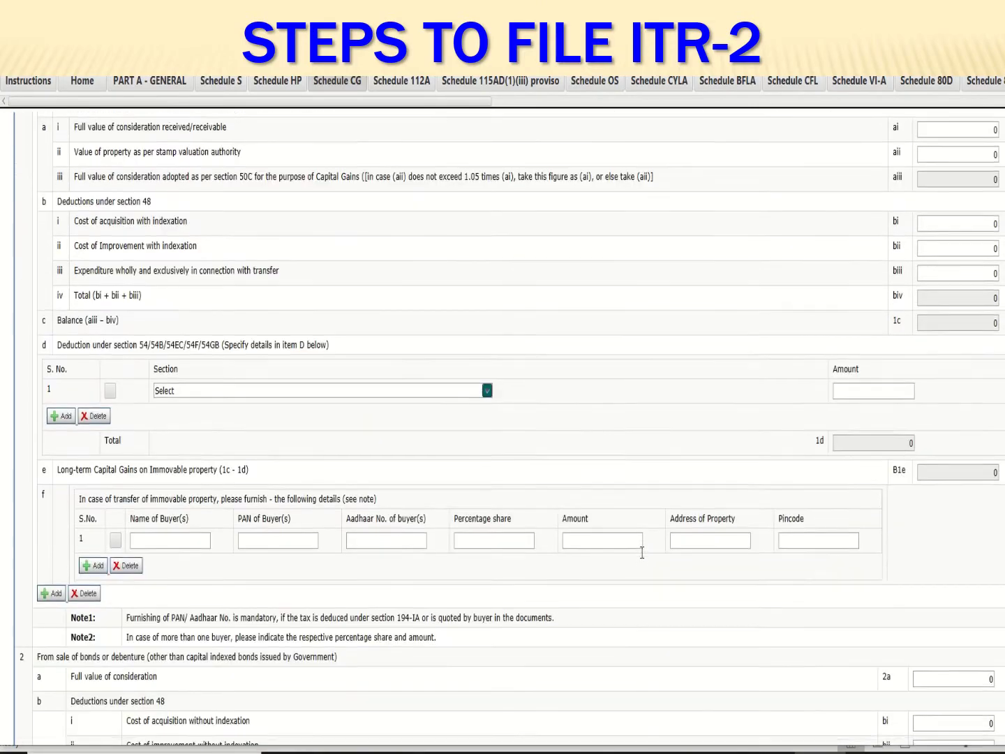
{"action": "scroll", "coordinate": [642, 558], "scroll_direction": "up", "scroll_amount": 5}
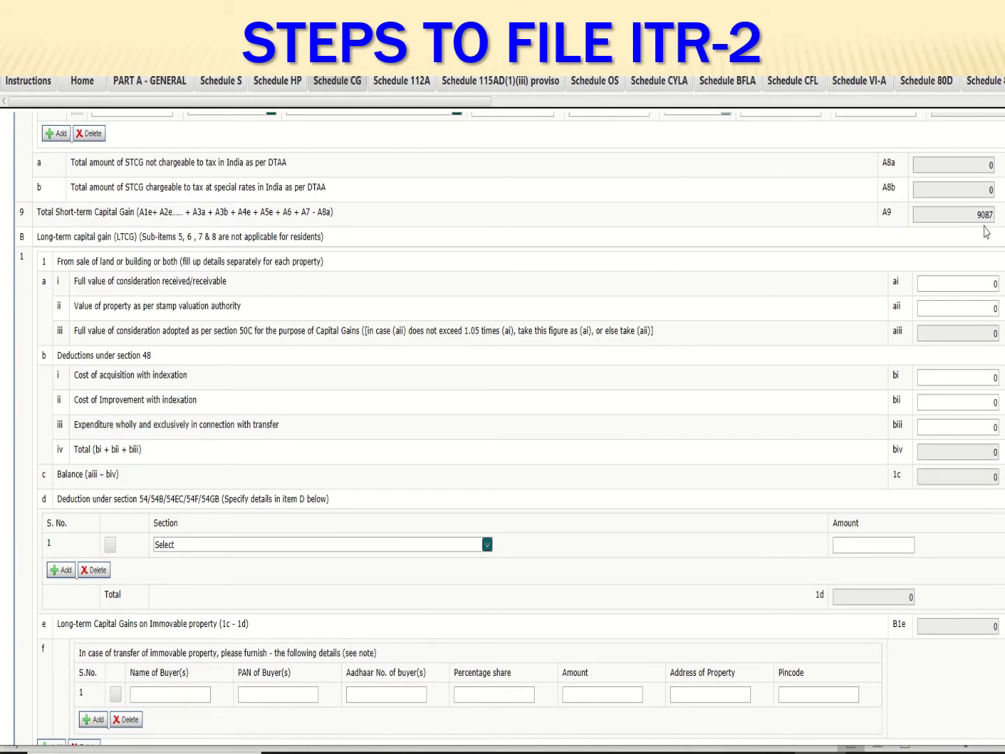
{"action": "scroll", "coordinate": [806, 310], "scroll_direction": "up", "scroll_amount": 3}
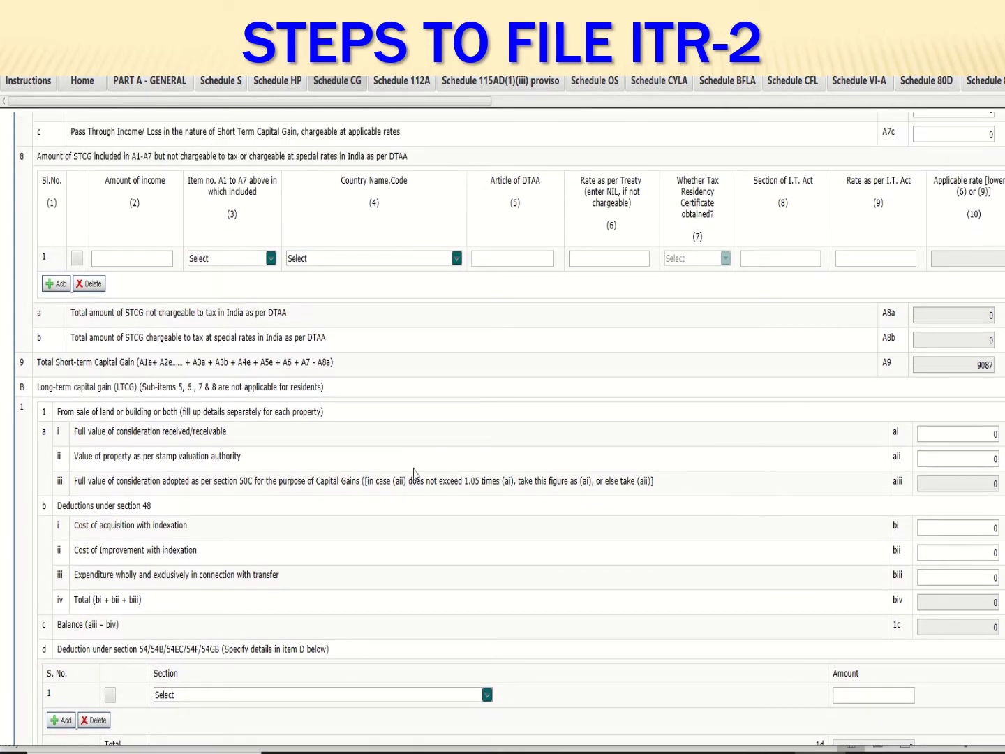
{"action": "scroll", "coordinate": [406, 437], "scroll_direction": "down", "scroll_amount": 2}
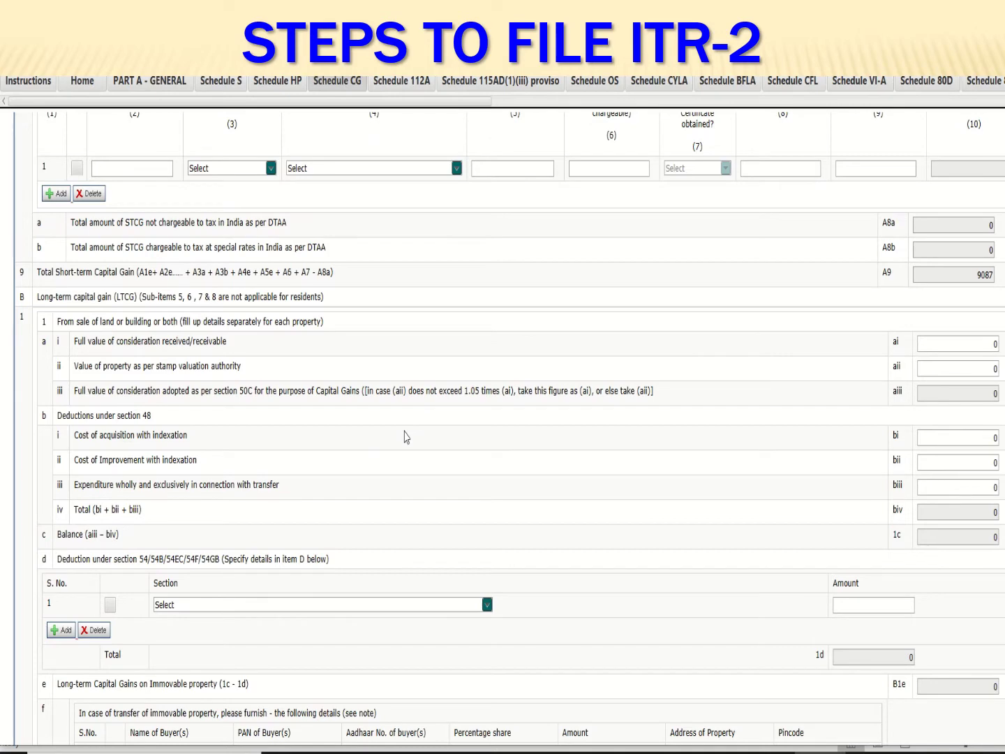
{"action": "scroll", "coordinate": [406, 437], "scroll_direction": "down", "scroll_amount": 3}
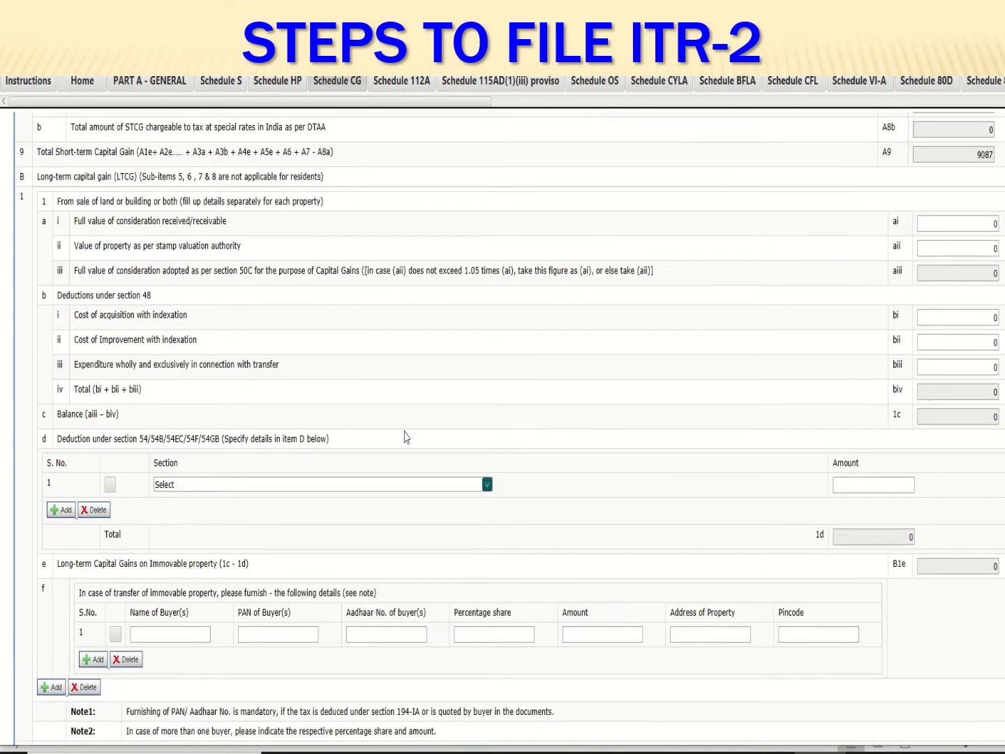
{"action": "scroll", "coordinate": [370, 572], "scroll_direction": "down", "scroll_amount": 1}
{"action": "scroll", "coordinate": [370, 572], "scroll_direction": "down", "scroll_amount": 5}
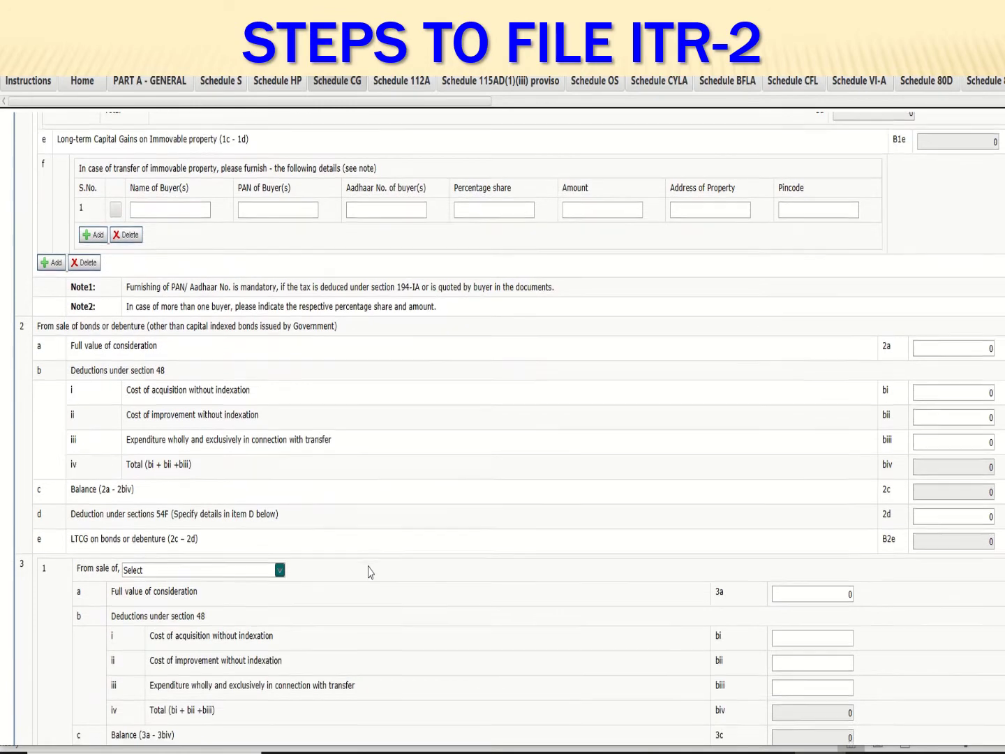
{"action": "scroll", "coordinate": [370, 572], "scroll_direction": "down", "scroll_amount": 3}
{"action": "scroll", "coordinate": [370, 572], "scroll_direction": "down", "scroll_amount": 2}
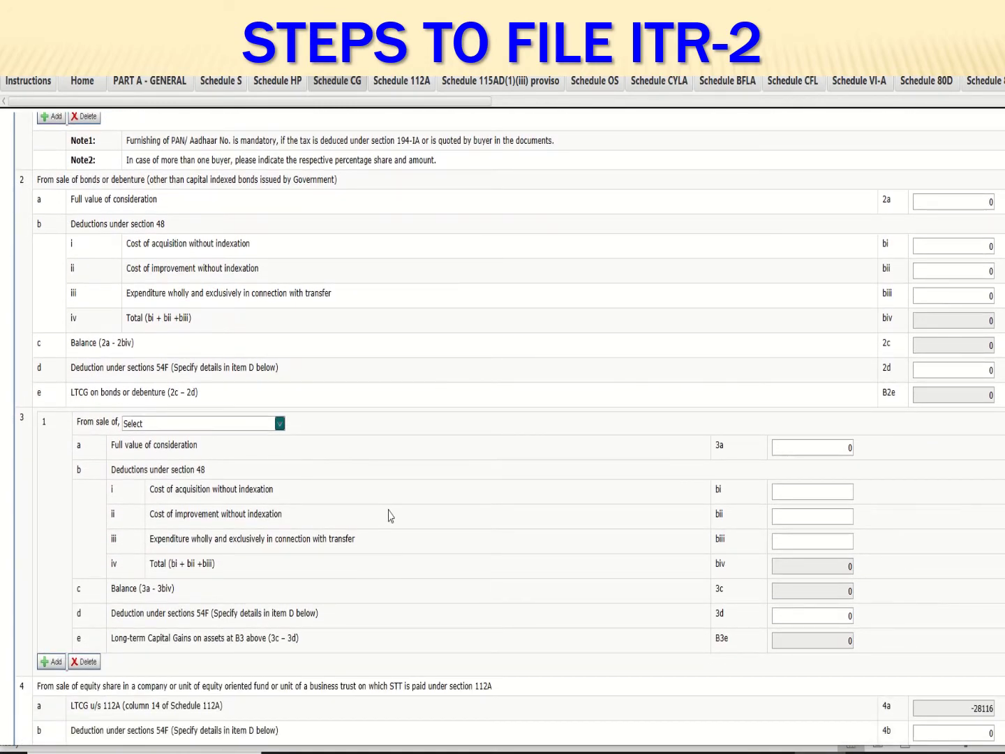
{"action": "scroll", "coordinate": [390, 515], "scroll_direction": "down", "scroll_amount": 6}
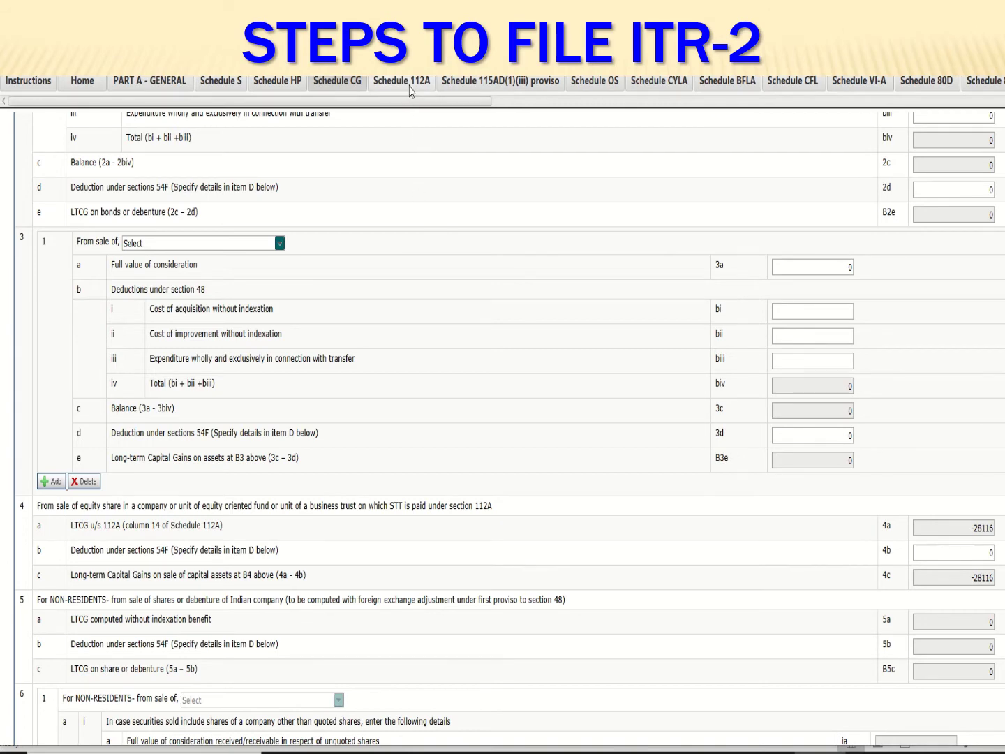
Review Schedule 112A's 14 fund sales totalling 2103176.59, then bring up the Excel g-cg sheet
{"action": "left_click", "coordinate": [410, 90]}
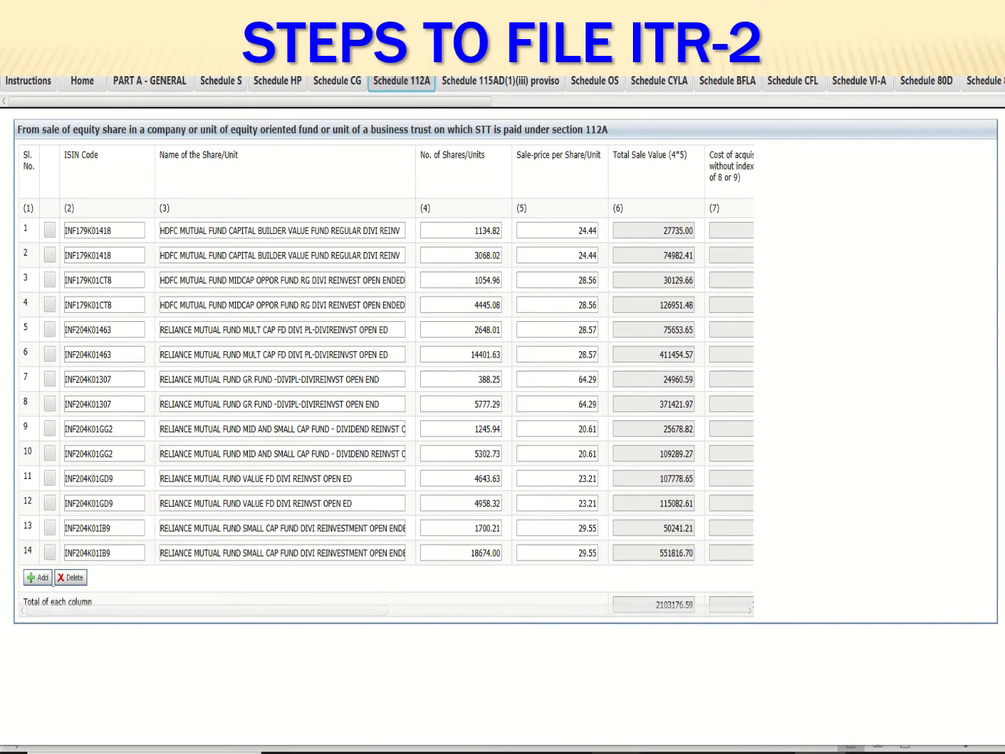
{"action": "left_click", "coordinate": [618, 752]}
{"action": "left_click", "coordinate": [690, 431]}
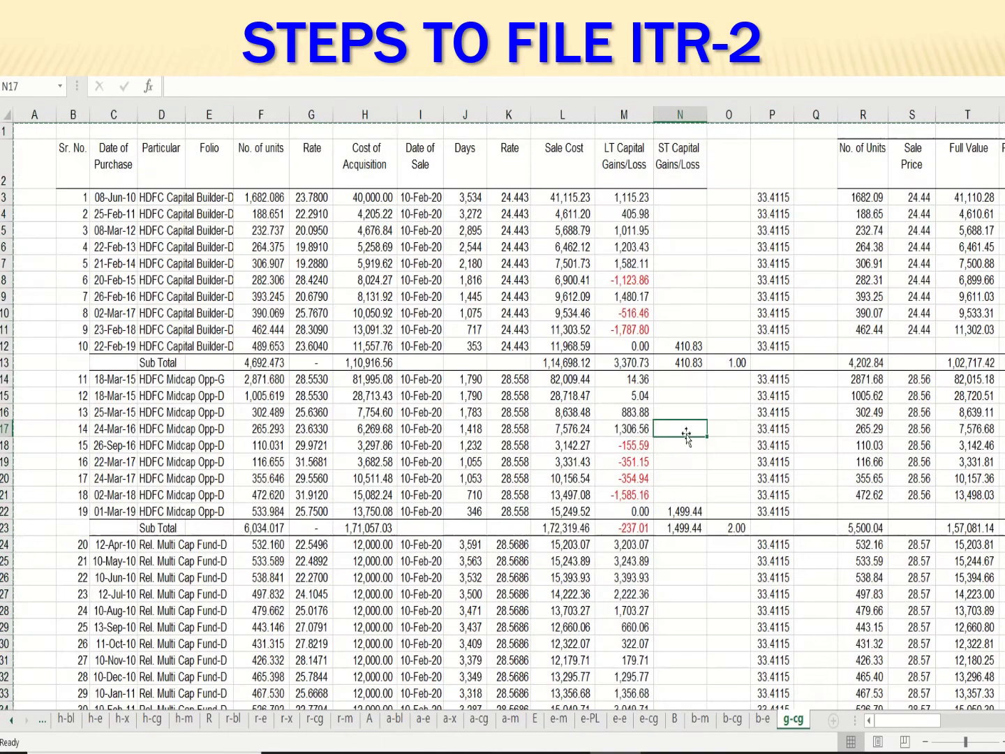
{"action": "key", "text": "Right"}
{"action": "key", "text": "Right"}
{"action": "key", "text": "Right"}
{"action": "key", "text": "Right"}
{"action": "key", "text": "Right"}
{"action": "key", "text": "Right"}
{"action": "key", "text": "Right"}
{"action": "key", "text": "Right"}
{"action": "key", "text": "Right"}
{"action": "key", "text": "Right"}
{"action": "key", "text": "Right"}
{"action": "key", "text": "Right"}
{"action": "key", "text": "Right"}
{"action": "key", "text": "Right"}
{"action": "key", "text": "Right"}
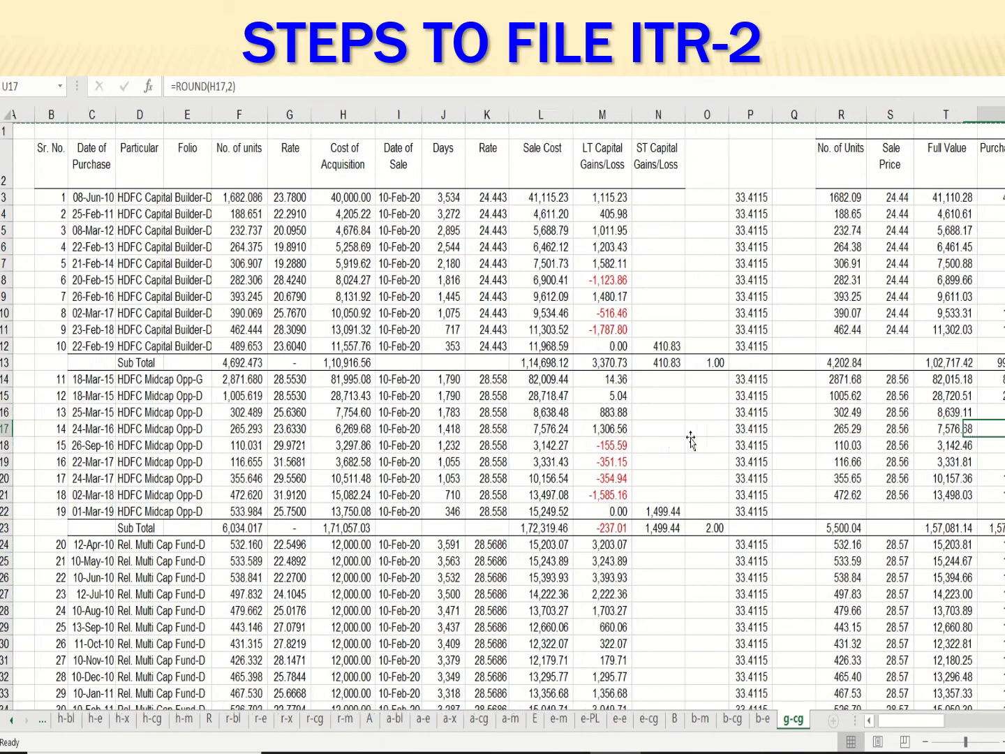
{"action": "key", "text": "Right"}
{"action": "key", "text": "Right"}
{"action": "key", "text": "Right"}
{"action": "key", "text": "Right"}
{"action": "key", "text": "Right"}
{"action": "key", "text": "Right"}
{"action": "key", "text": "Right"}
{"action": "key", "text": "Right"}
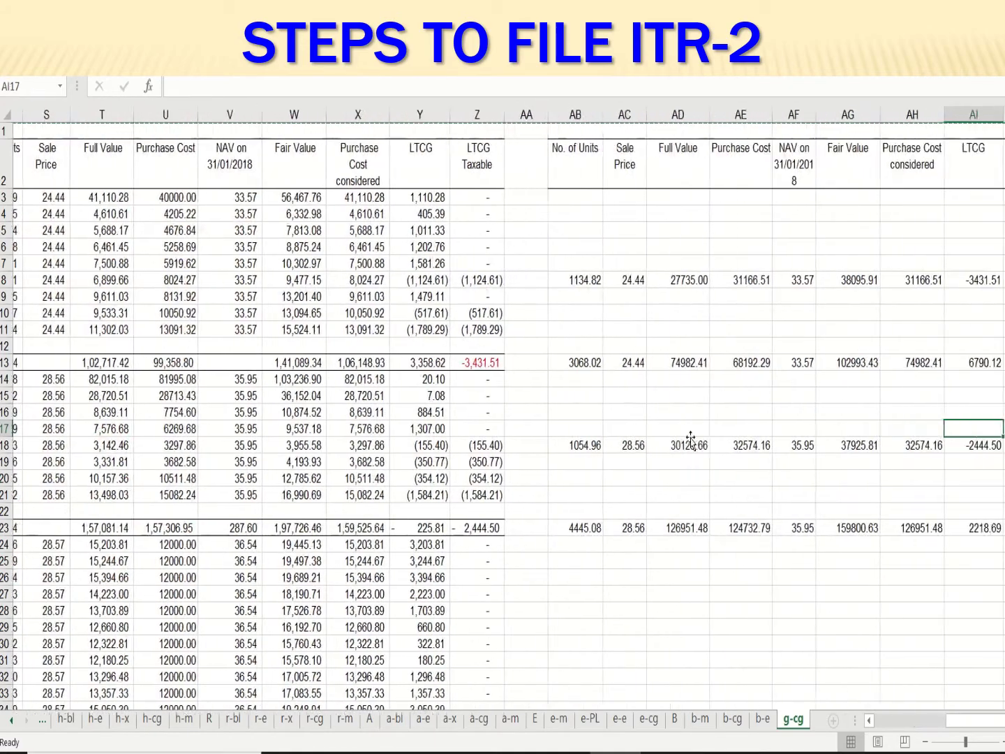
{"action": "key", "text": "Left"}
{"action": "key", "text": "Left"}
{"action": "key", "text": "Left"}
{"action": "key", "text": "Left"}
{"action": "key", "text": "Left"}
{"action": "key", "text": "Left"}
{"action": "key", "text": "Left"}
{"action": "key", "text": "Left"}
{"action": "key", "text": "Left"}
{"action": "key", "text": "Left"}
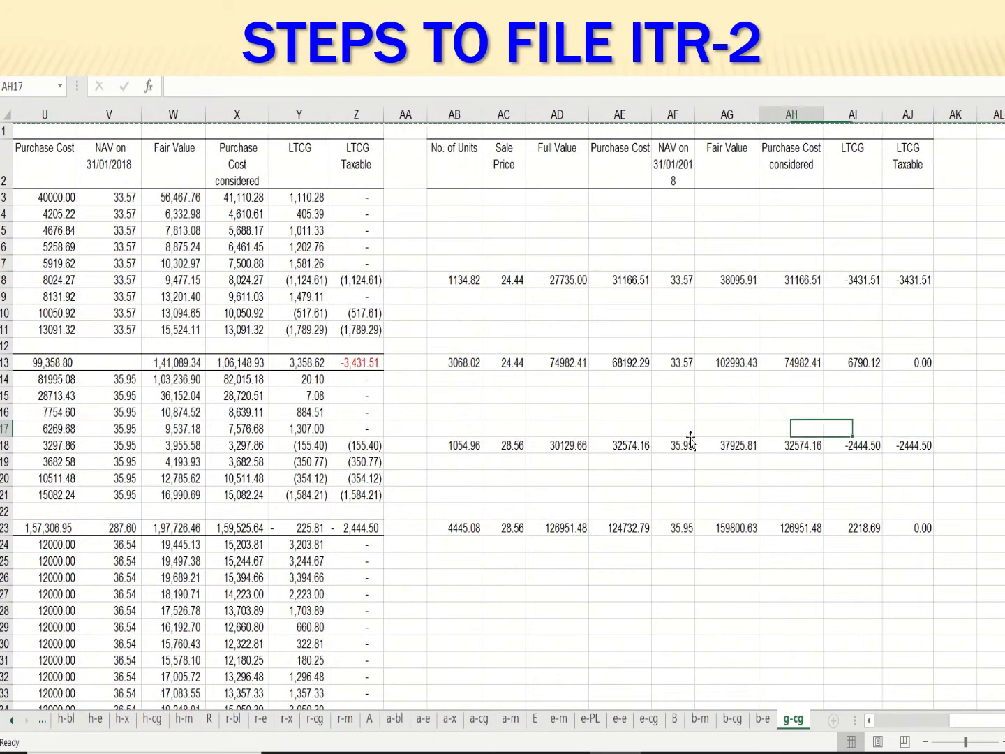
{"action": "key", "text": "Left"}
{"action": "key", "text": "Left"}
{"action": "key", "text": "Left"}
{"action": "key", "text": "Left"}
{"action": "key", "text": "Left"}
{"action": "key", "text": "Left"}
{"action": "key", "text": "Left"}
{"action": "key", "text": "Left"}
{"action": "key", "text": "Left"}
{"action": "key", "text": "Left"}
{"action": "key", "text": "Left"}
{"action": "key", "text": "Left"}
{"action": "key", "text": "Left"}
{"action": "key", "text": "Left"}
{"action": "key", "text": "Left"}
{"action": "key", "text": "Left"}
{"action": "key", "text": "Left"}
{"action": "key", "text": "Left"}
{"action": "key", "text": "Left"}
{"action": "key", "text": "Left"}
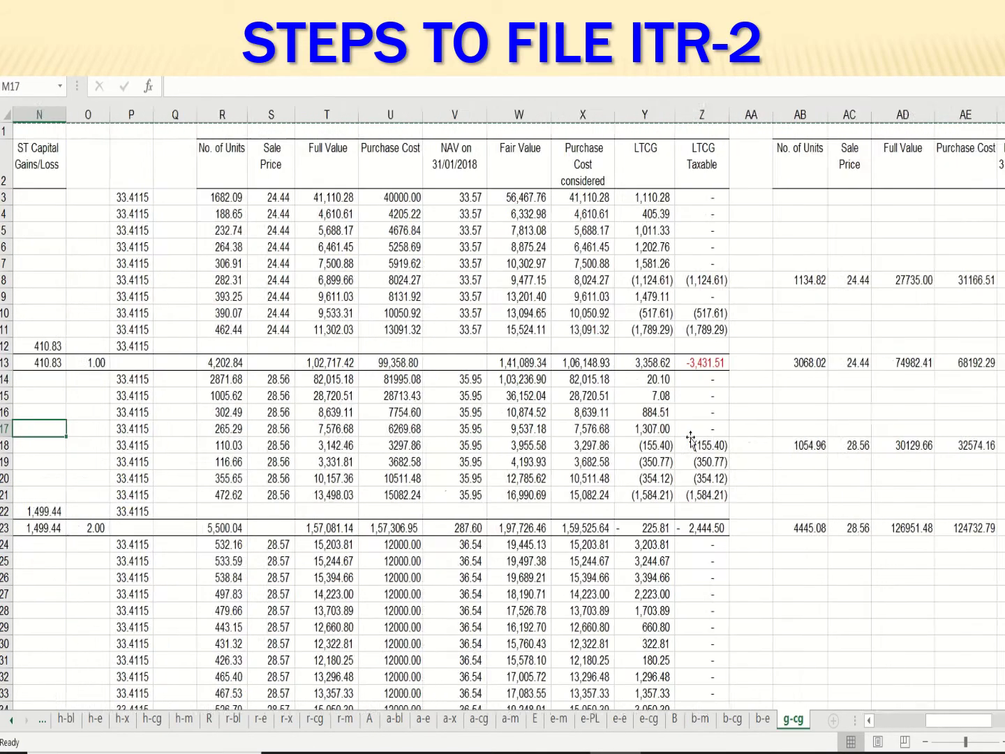
{"action": "key", "text": "Left"}
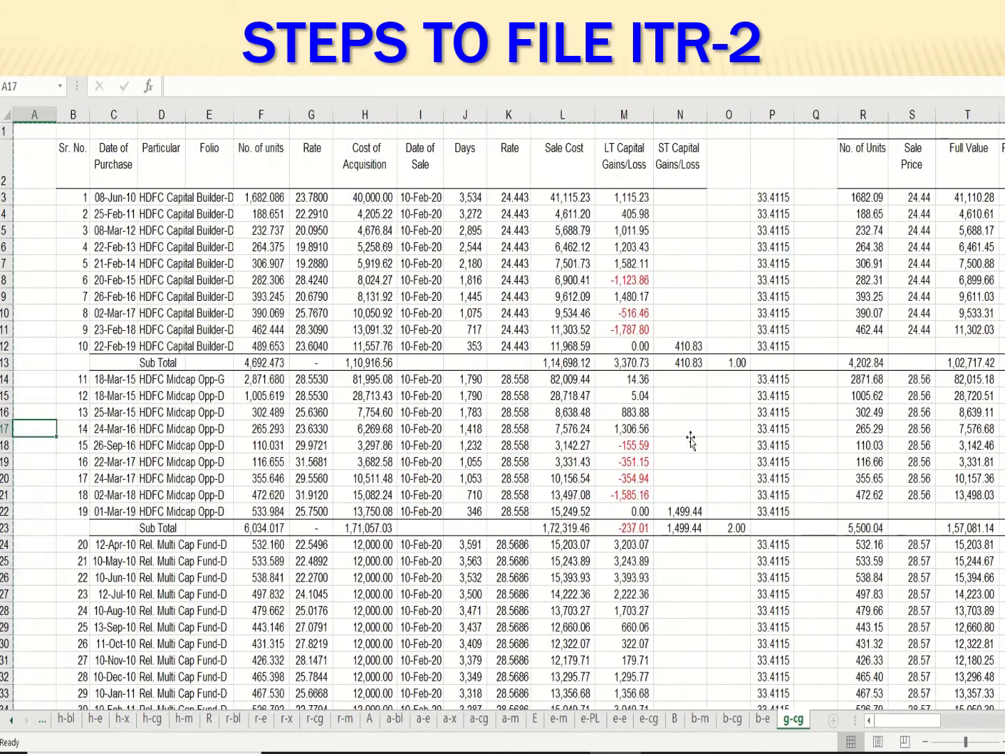
{"action": "key", "text": "Right"}
{"action": "key", "text": "Right"}
{"action": "key", "text": "Right"}
{"action": "key", "text": "Right"}
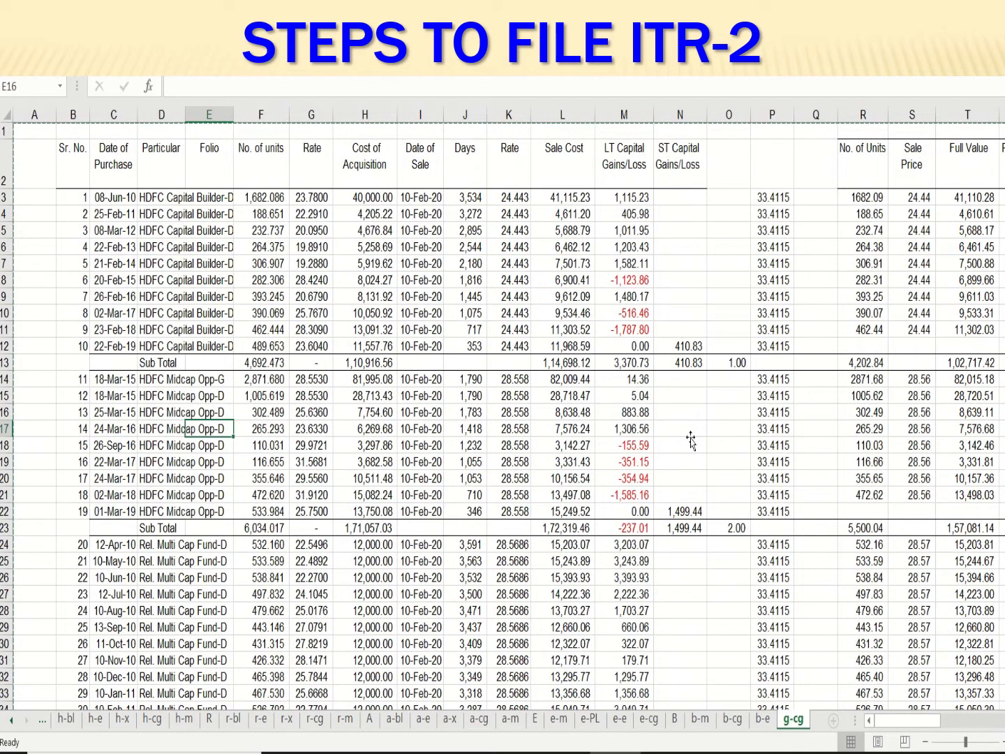
{"action": "key", "text": "Up"}
{"action": "key", "text": "Up"}
{"action": "key", "text": "Up"}
{"action": "key", "text": "Up"}
{"action": "key", "text": "Up"}
{"action": "key", "text": "Up"}
{"action": "key", "text": "Up"}
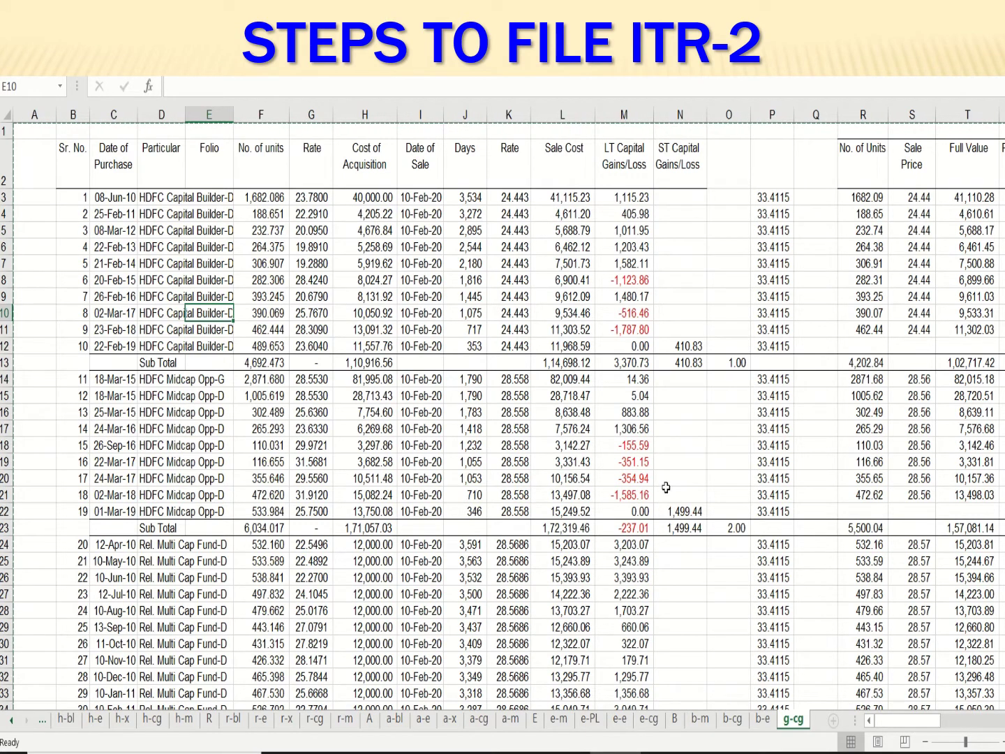
Open the AMFI NAVOpen.txt bookmark in a new Chrome tab
{"action": "left_click", "coordinate": [718, 752]}
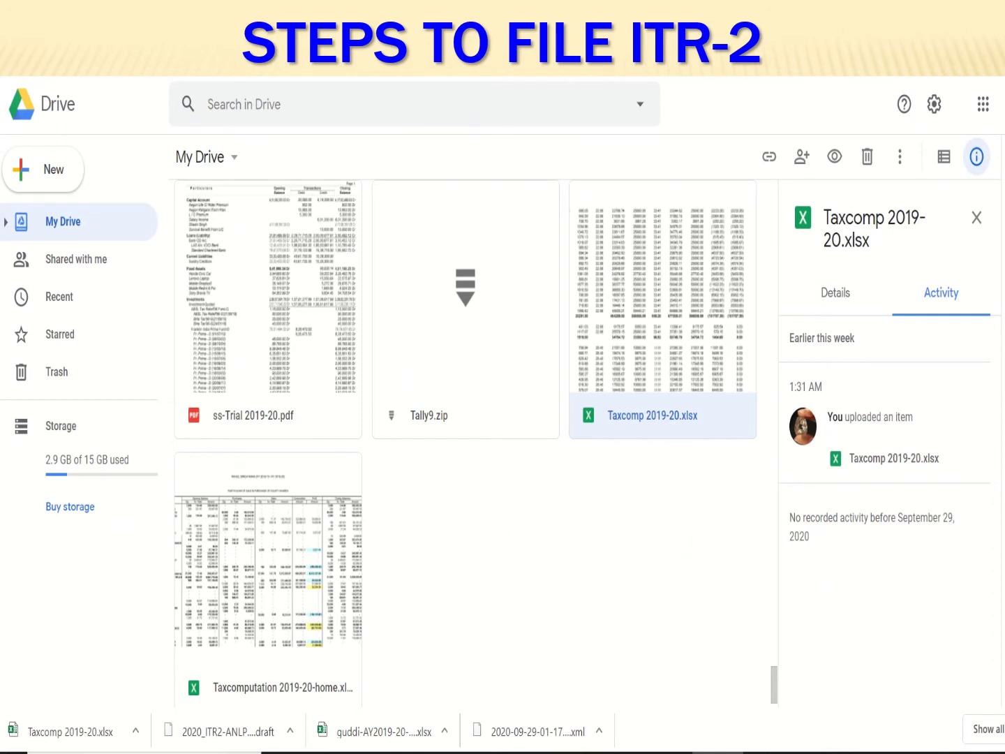
{"action": "key", "text": "ctrl+t"}
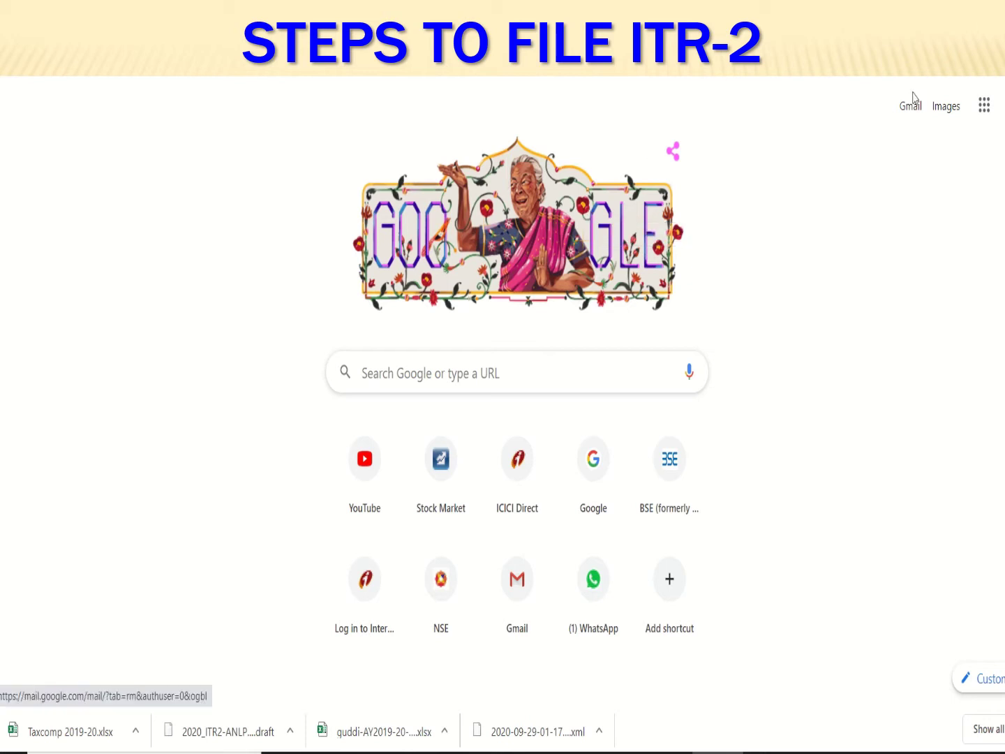
{"action": "left_click", "coordinate": [775, 66]}
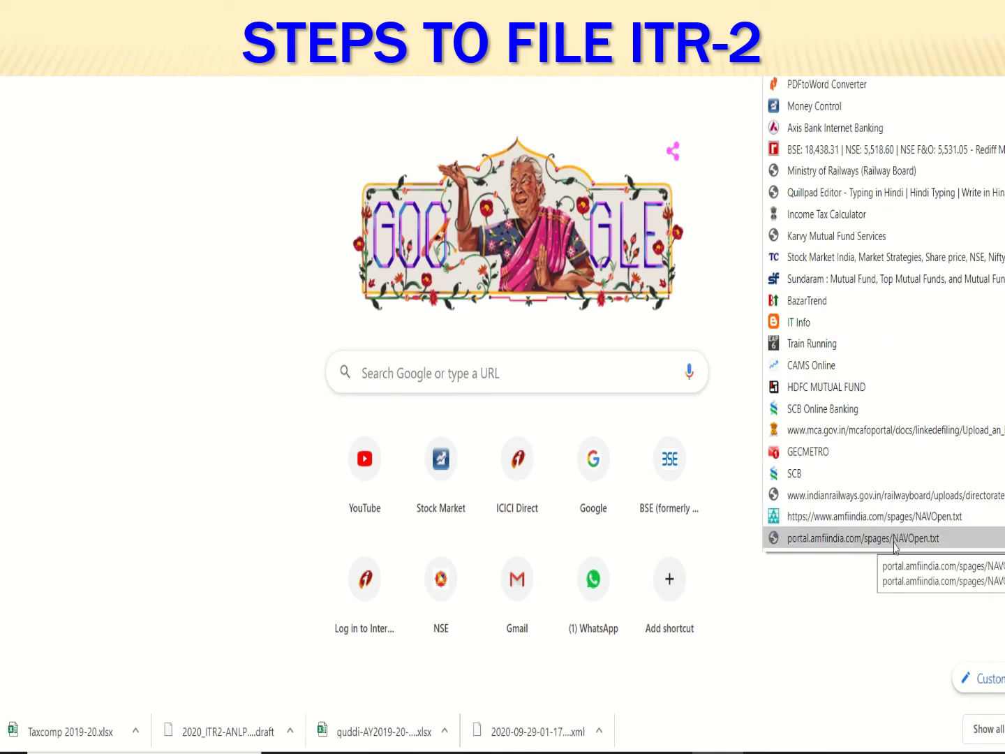
{"action": "left_click", "coordinate": [895, 542]}
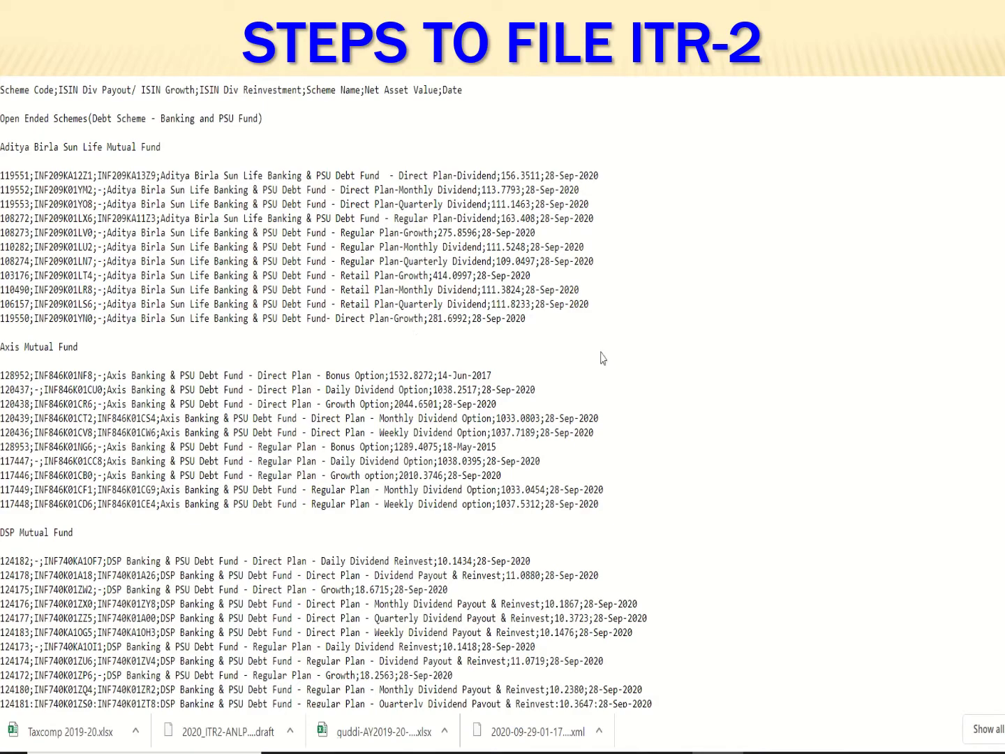
{"action": "scroll", "coordinate": [603, 357], "scroll_direction": "down", "scroll_amount": 9}
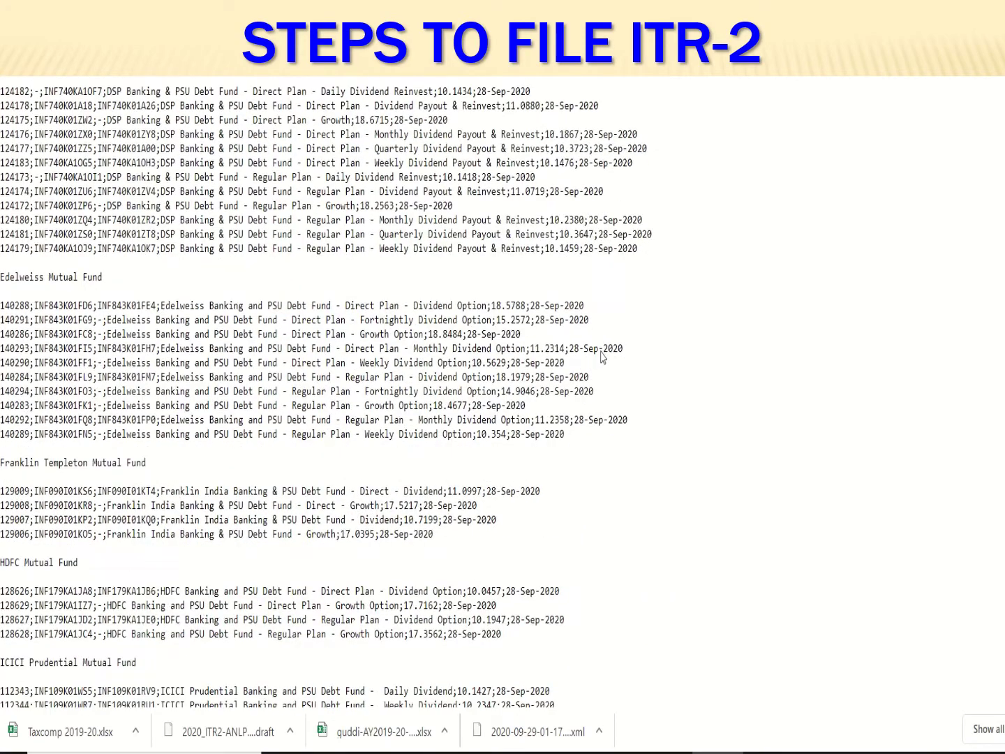
{"action": "scroll", "coordinate": [601, 351], "scroll_direction": "up", "scroll_amount": 8}
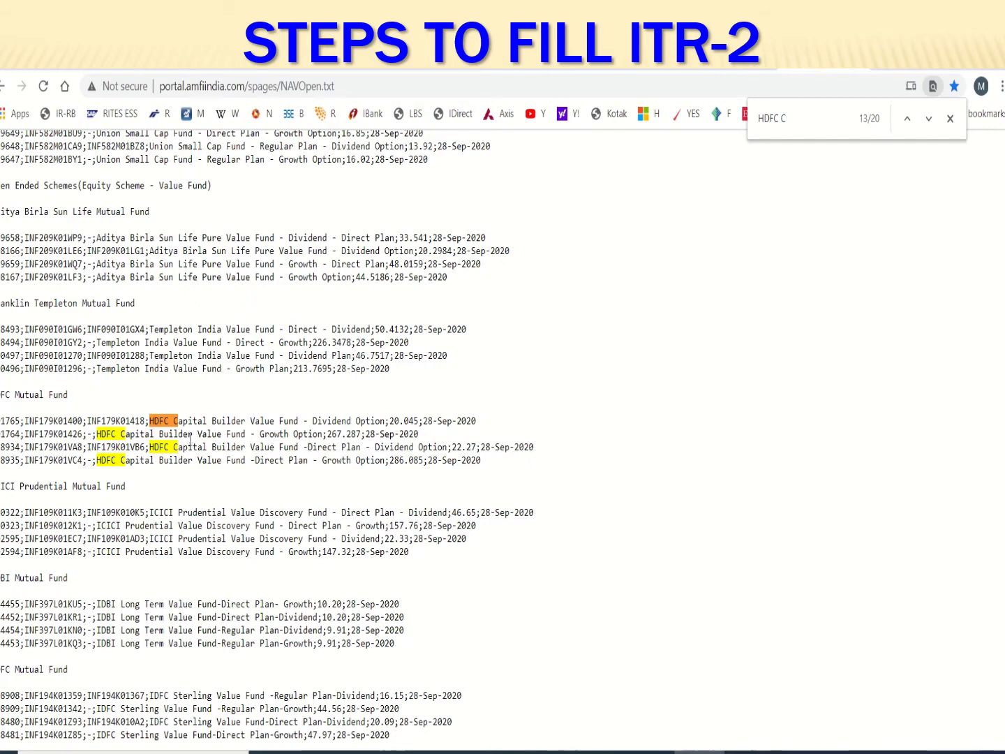
Copy HDFC Capital Builder's ISIN INF179K01418 and return to the ITR-2 utility
{"action": "double_click", "coordinate": [126, 420]}
{"action": "right_click", "coordinate": [129, 420]}
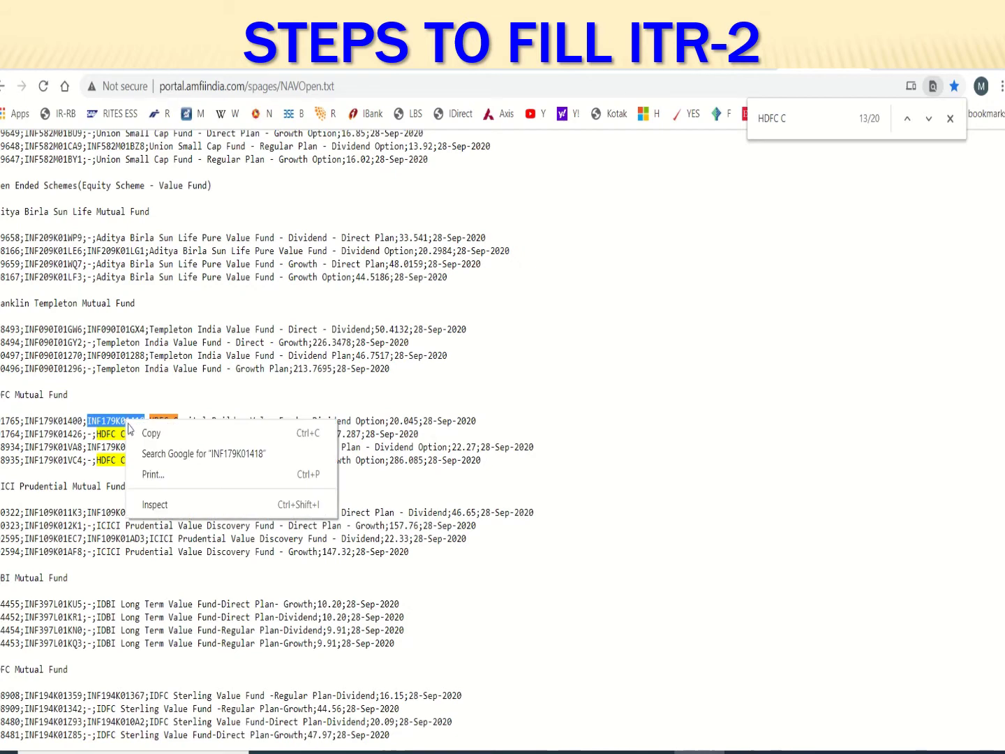
{"action": "left_click", "coordinate": [168, 431]}
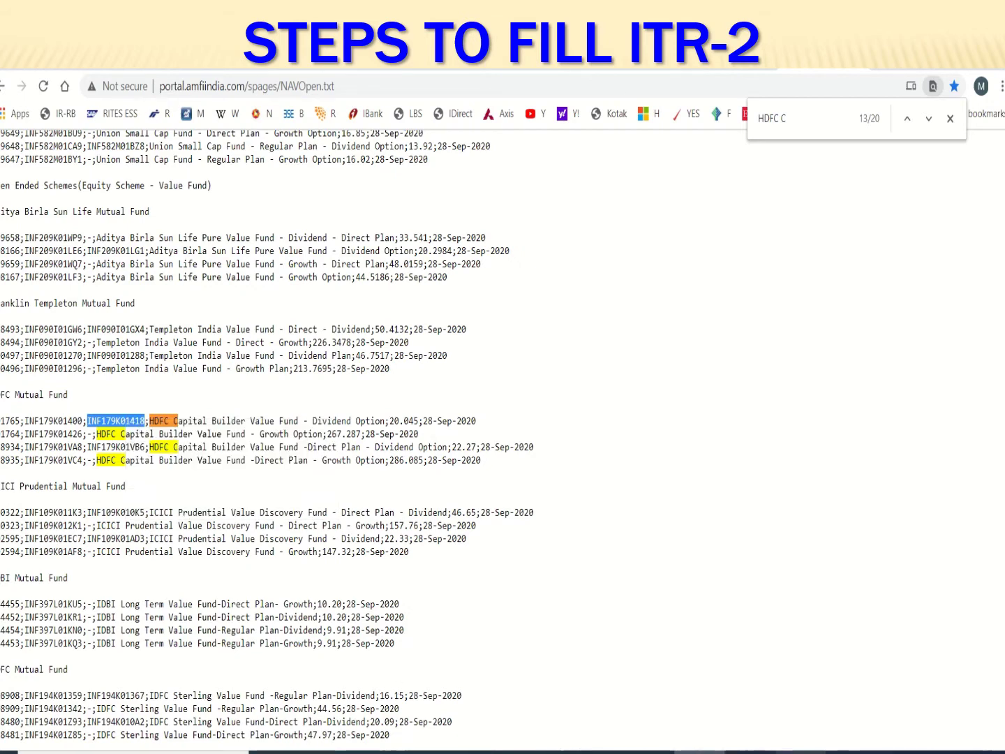
{"action": "key", "text": "alt+Tab"}
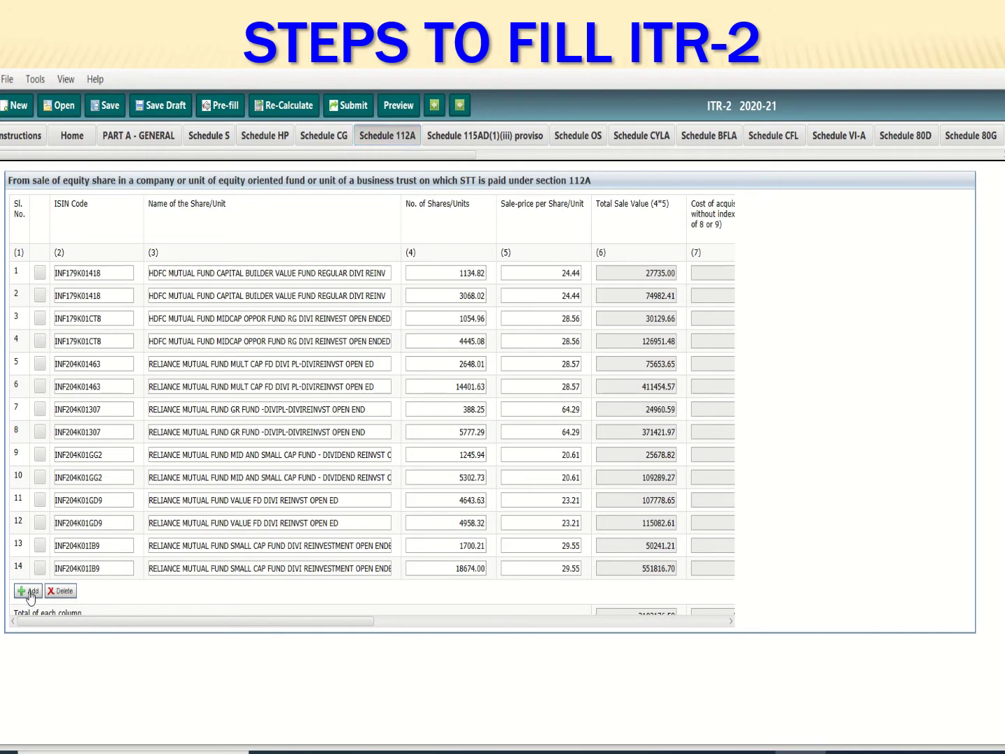
Add Schedule 112A row 15 with ISIN INF179K01418 so the fund name fills in
{"action": "left_click", "coordinate": [28, 592]}
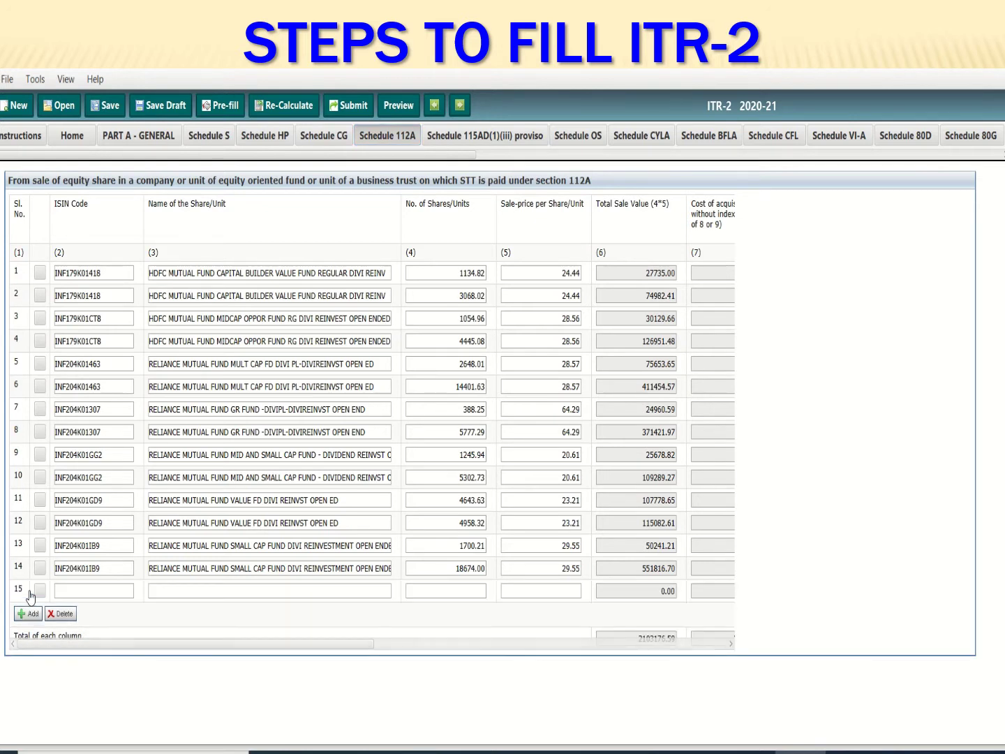
{"action": "left_click", "coordinate": [73, 587]}
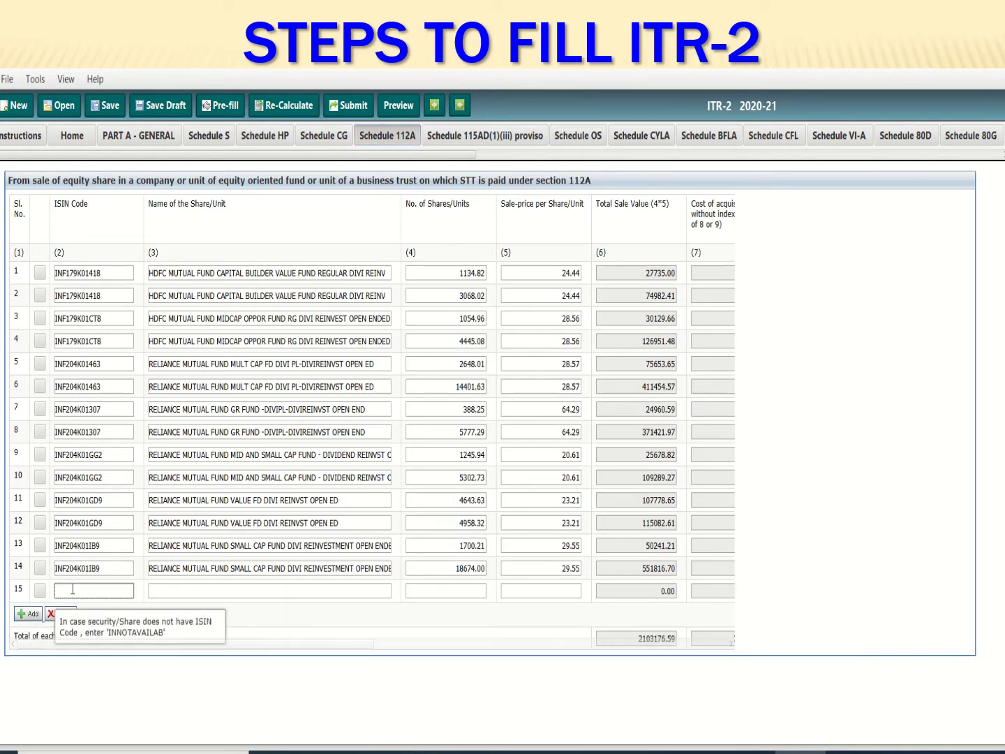
{"action": "key", "text": "ctrl+v"}
{"action": "key", "text": "Tab"}
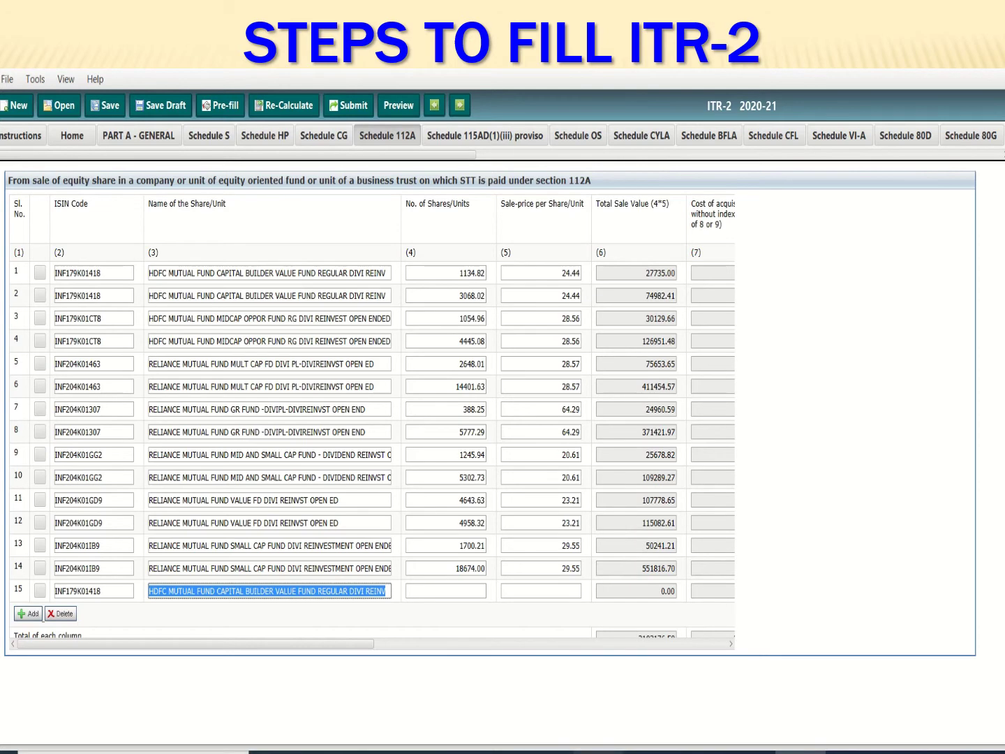
{"action": "key", "text": "alt+Tab"}
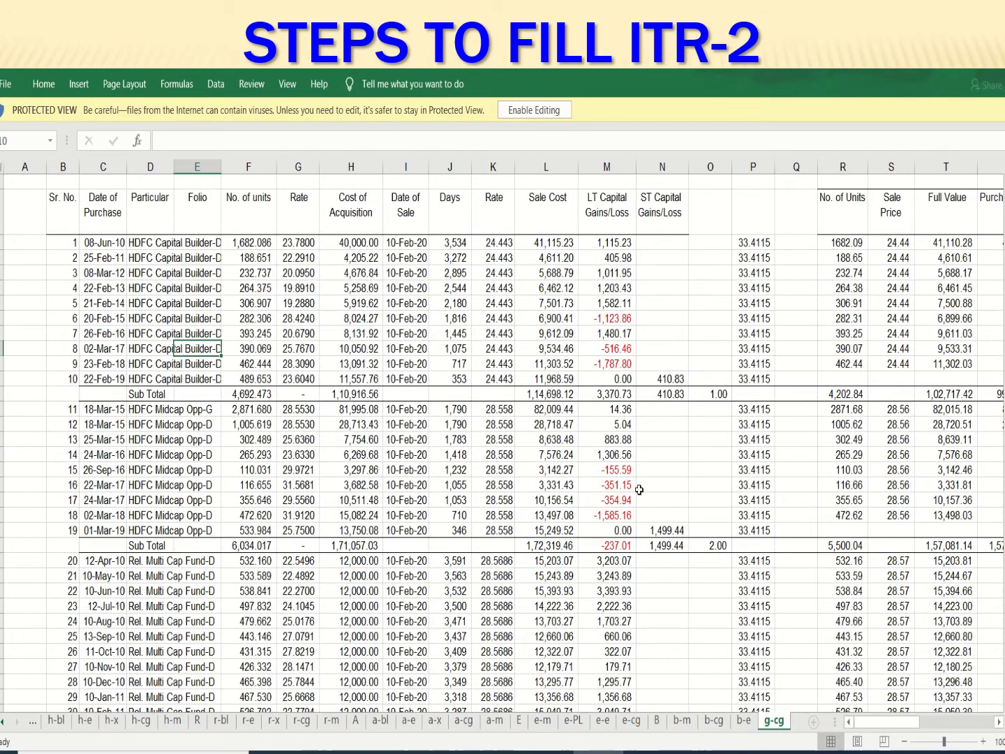
Copy the 1134.82 units total from cell AB8 of the g-cg sheet
{"action": "key", "text": "Right"}
{"action": "key", "text": "Right"}
{"action": "key", "text": "Right"}
{"action": "key", "text": "Right"}
{"action": "key", "text": "Right"}
{"action": "key", "text": "Right"}
{"action": "key", "text": "Right"}
{"action": "key", "text": "Right"}
{"action": "key", "text": "Right"}
{"action": "key", "text": "Right"}
{"action": "key", "text": "Right"}
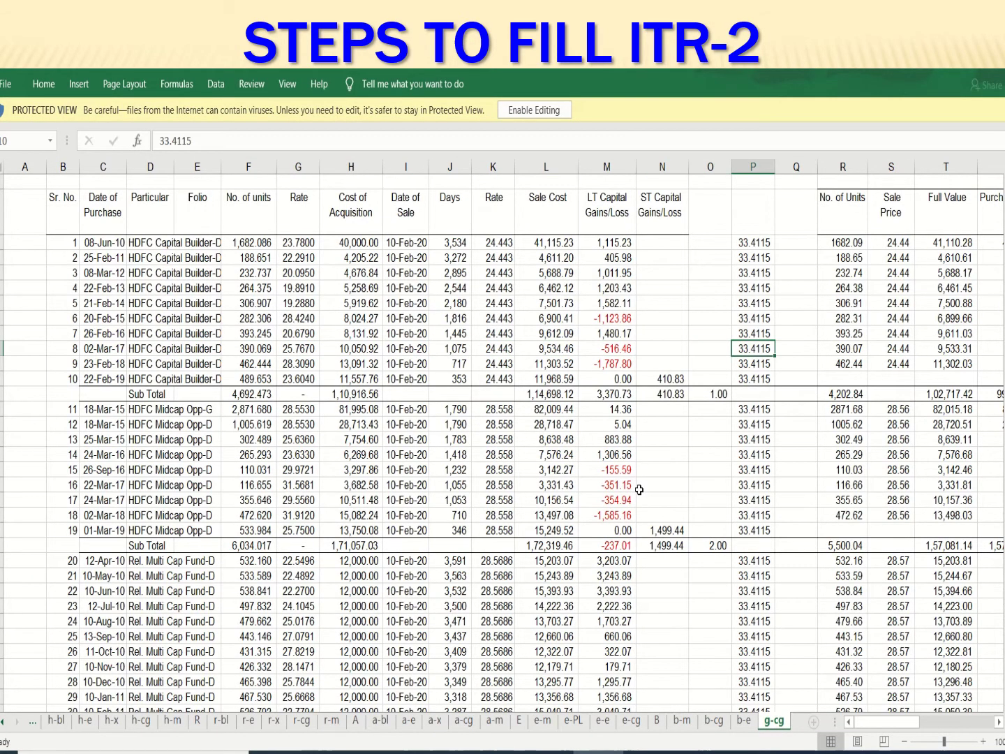
{"action": "key", "text": "Right"}
{"action": "key", "text": "Right"}
{"action": "key", "text": "Right"}
{"action": "key", "text": "Right"}
{"action": "key", "text": "Right"}
{"action": "key", "text": "Right"}
{"action": "key", "text": "Right"}
{"action": "key", "text": "Right"}
{"action": "key", "text": "Right"}
{"action": "key", "text": "Right"}
{"action": "key", "text": "Right"}
{"action": "key", "text": "Right"}
{"action": "key", "text": "Right"}
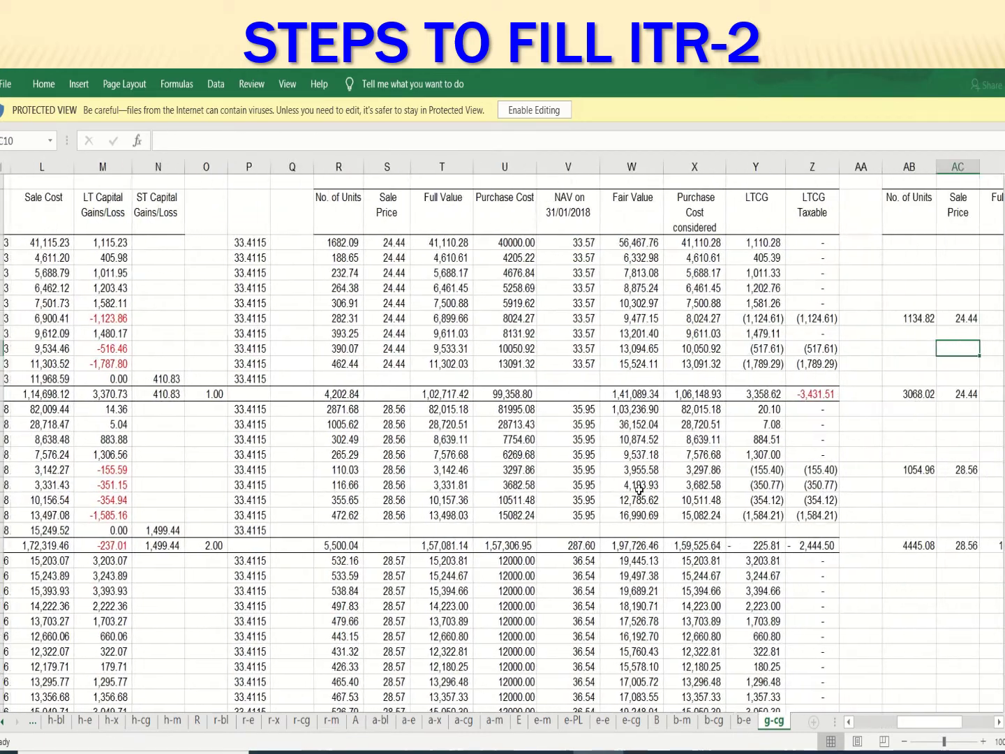
{"action": "key", "text": "Right"}
{"action": "key", "text": "Right"}
{"action": "key", "text": "Right"}
{"action": "key", "text": "Left"}
{"action": "key", "text": "Left"}
{"action": "key", "text": "Left"}
{"action": "key", "text": "Left"}
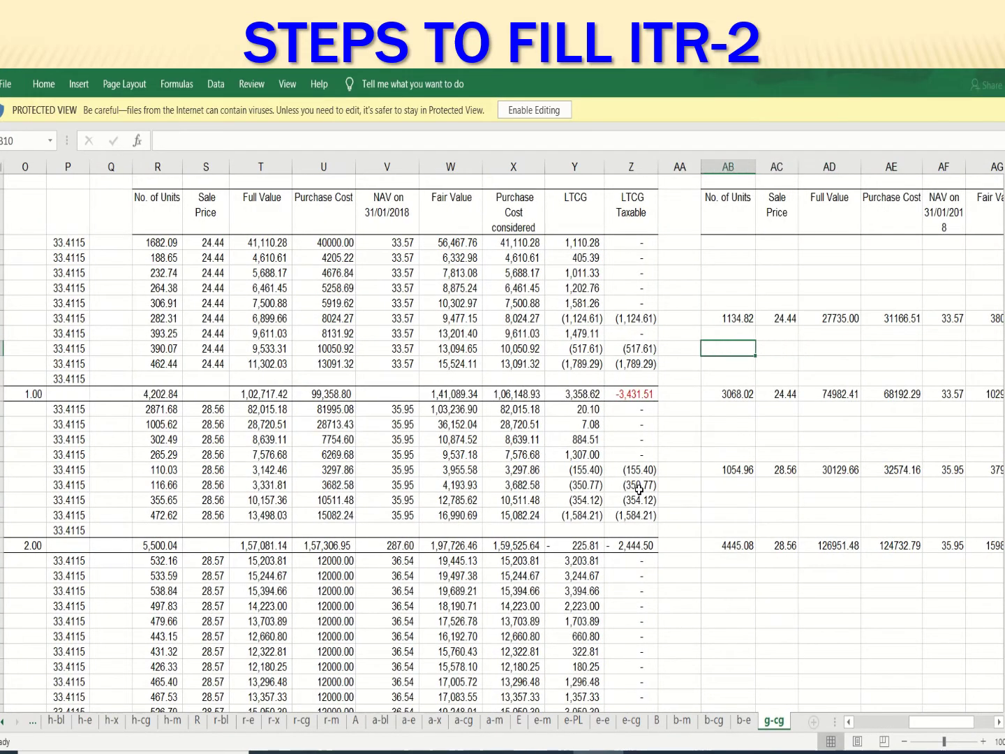
{"action": "key", "text": "Up"}
{"action": "key", "text": "Up"}
{"action": "key", "text": "ctrl+c"}
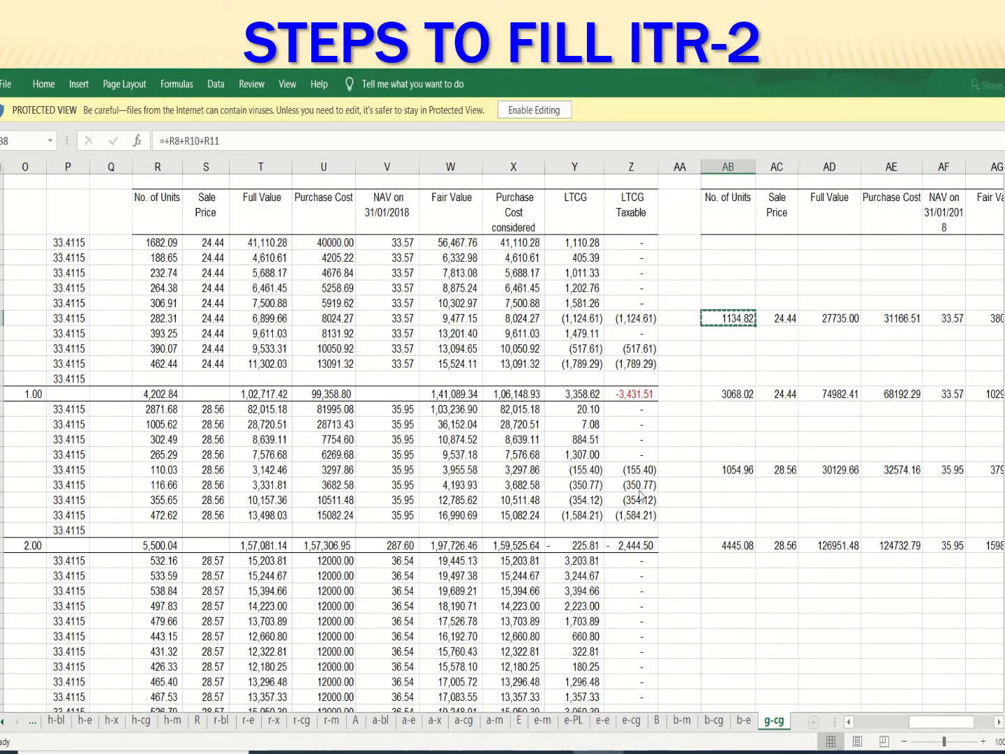
Copy the 24.44 sale price from Excel into row 15's sale price field
{"action": "key", "text": "alt+Tab"}
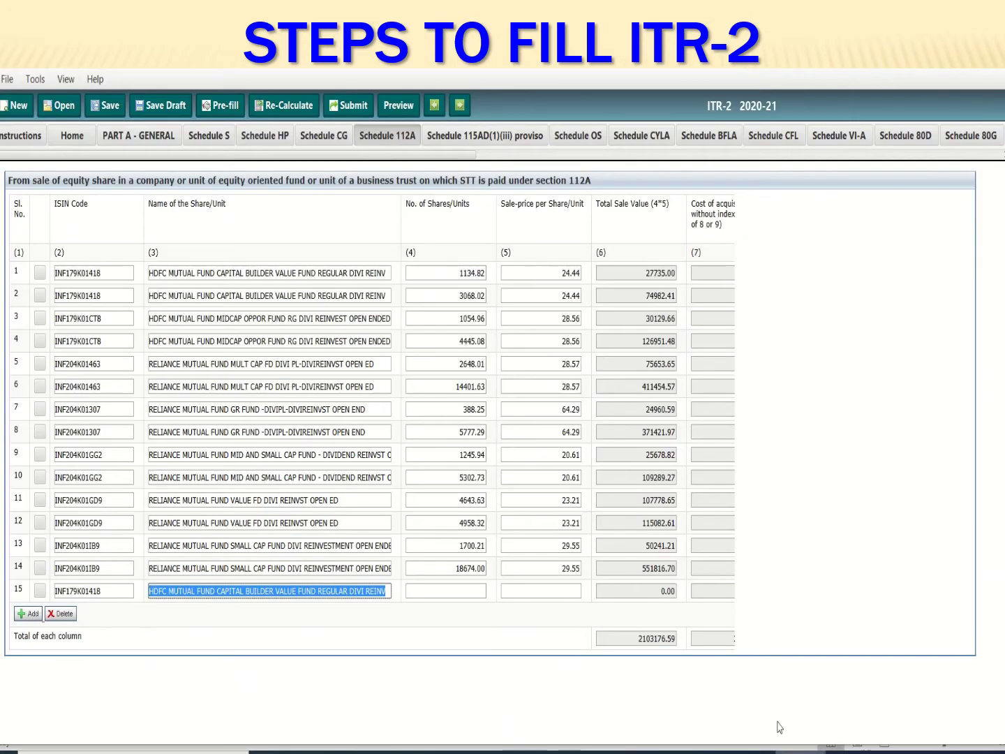
{"action": "left_click", "coordinate": [473, 592]}
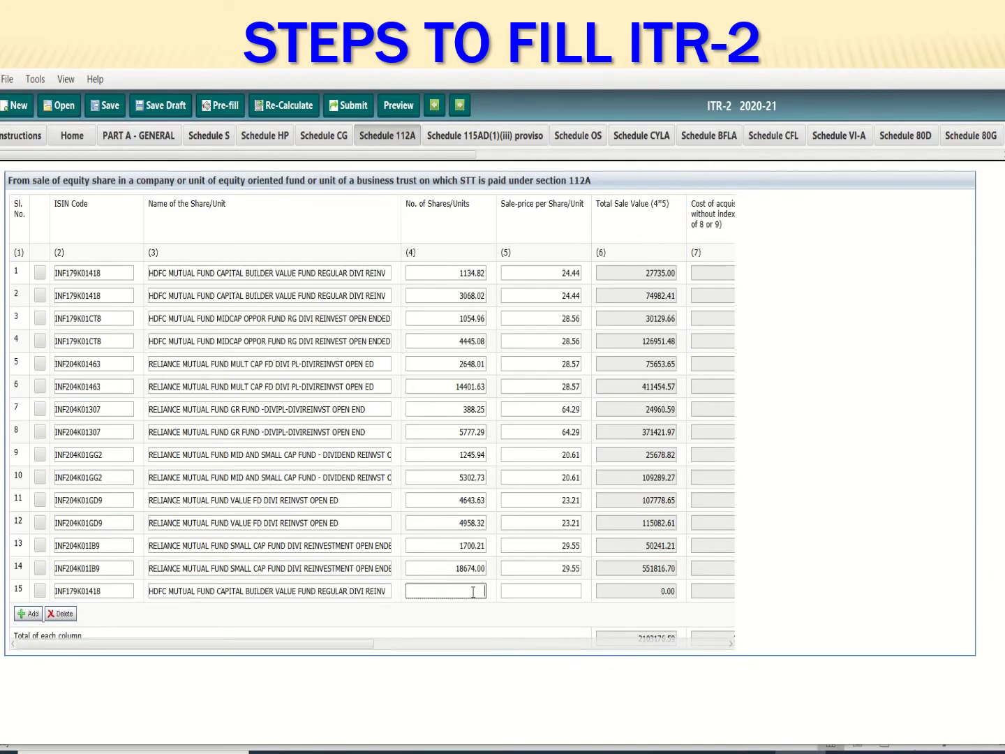
{"action": "key", "text": "Tab"}
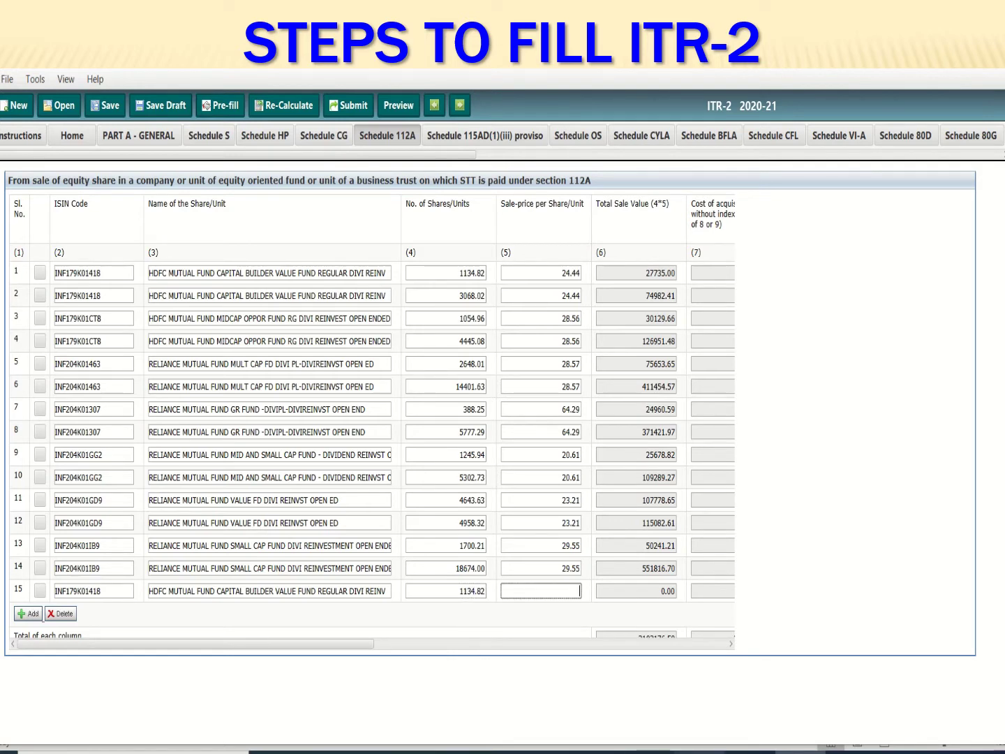
{"action": "key", "text": "alt+Tab"}
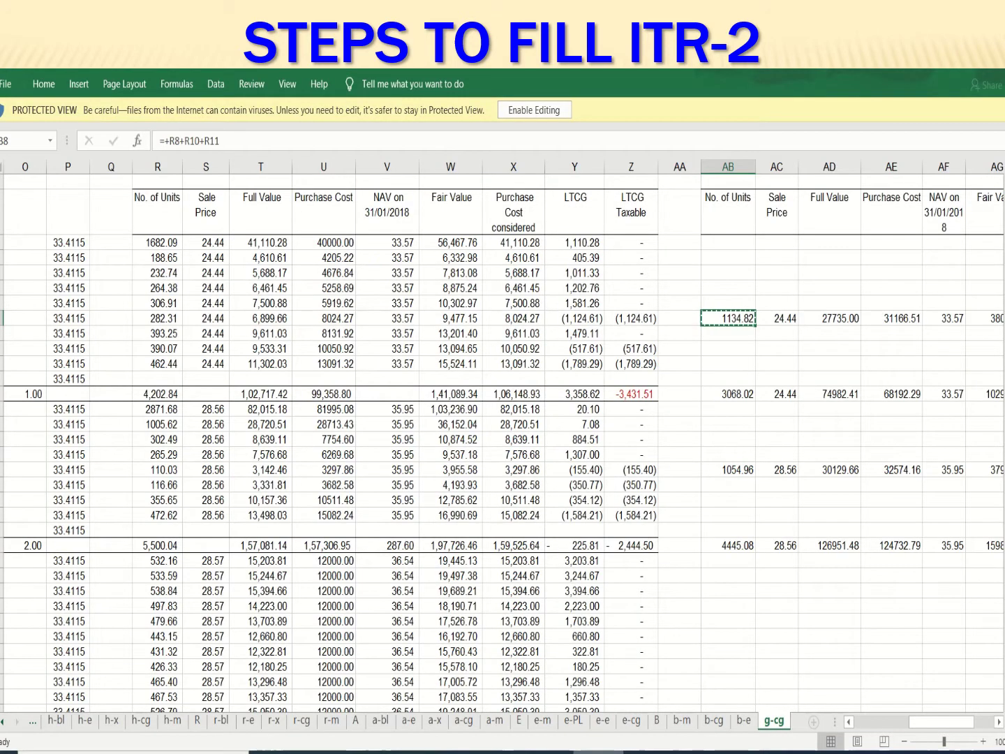
{"action": "key", "text": "Right"}
{"action": "key", "text": "ctrl+c"}
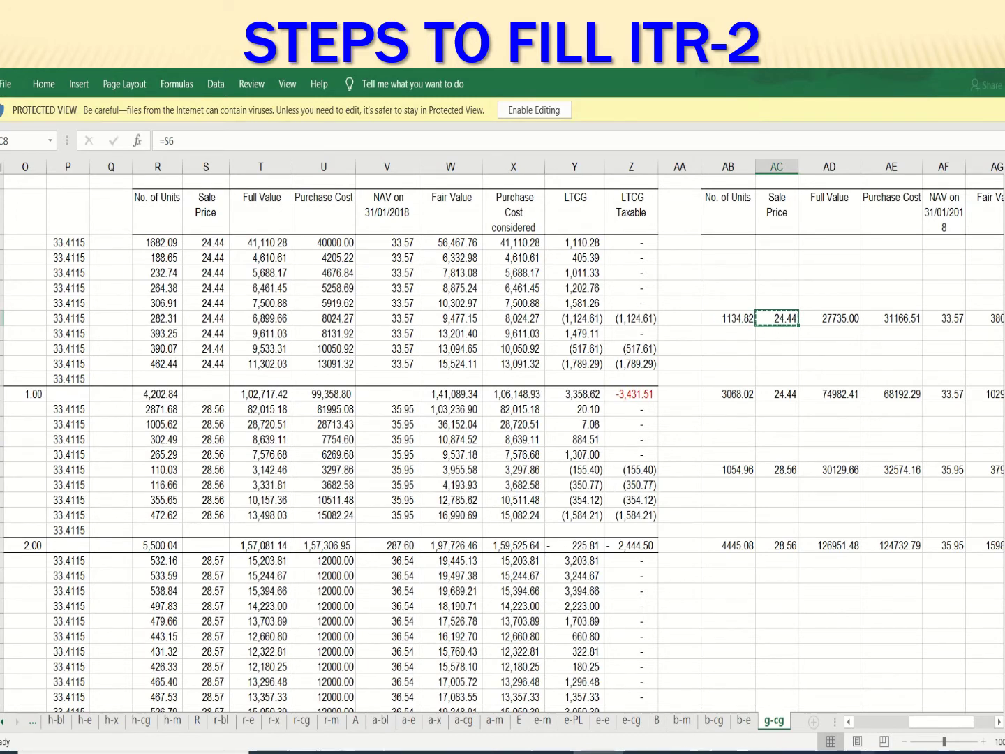
{"action": "key", "text": "alt+Tab"}
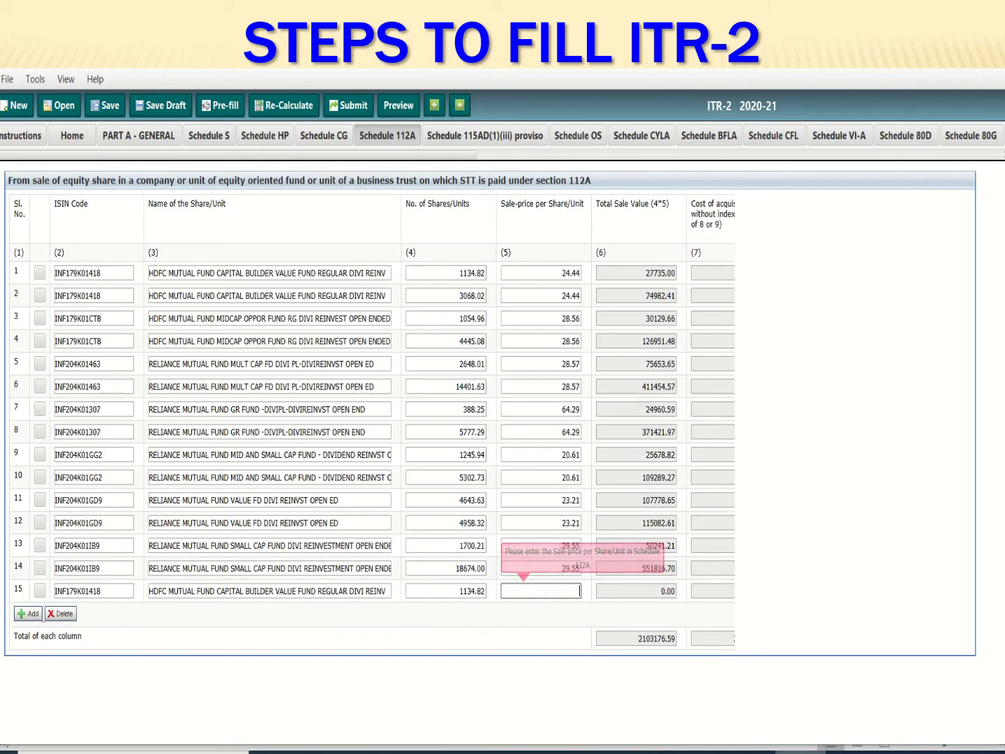
{"action": "key", "text": "ctrl+v"}
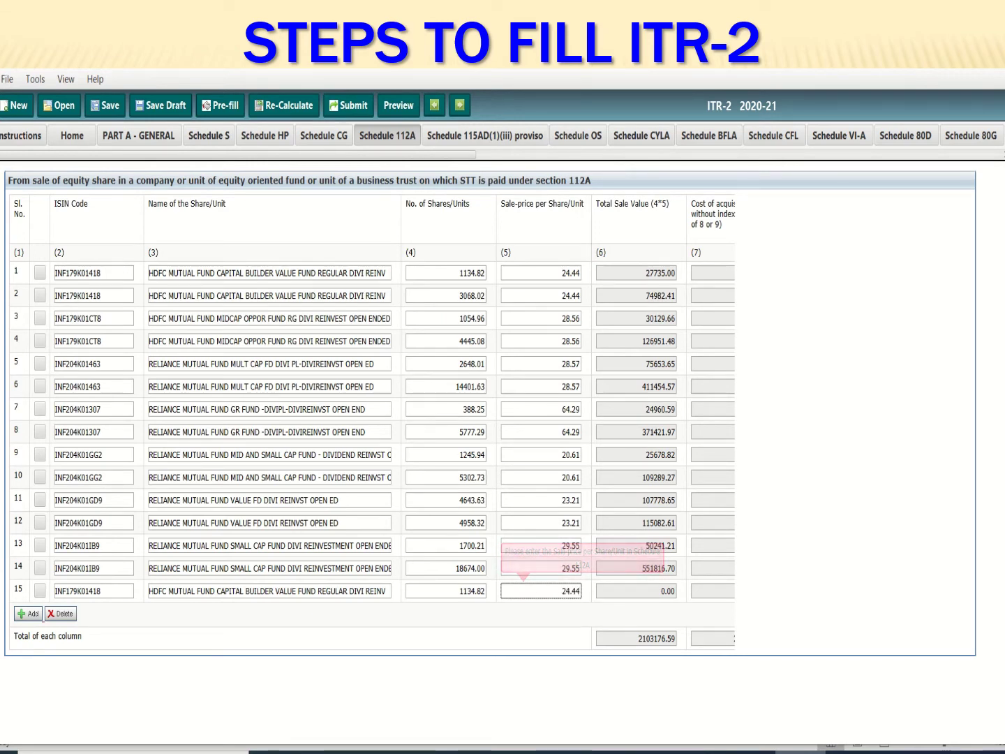
{"action": "key", "text": "Tab"}
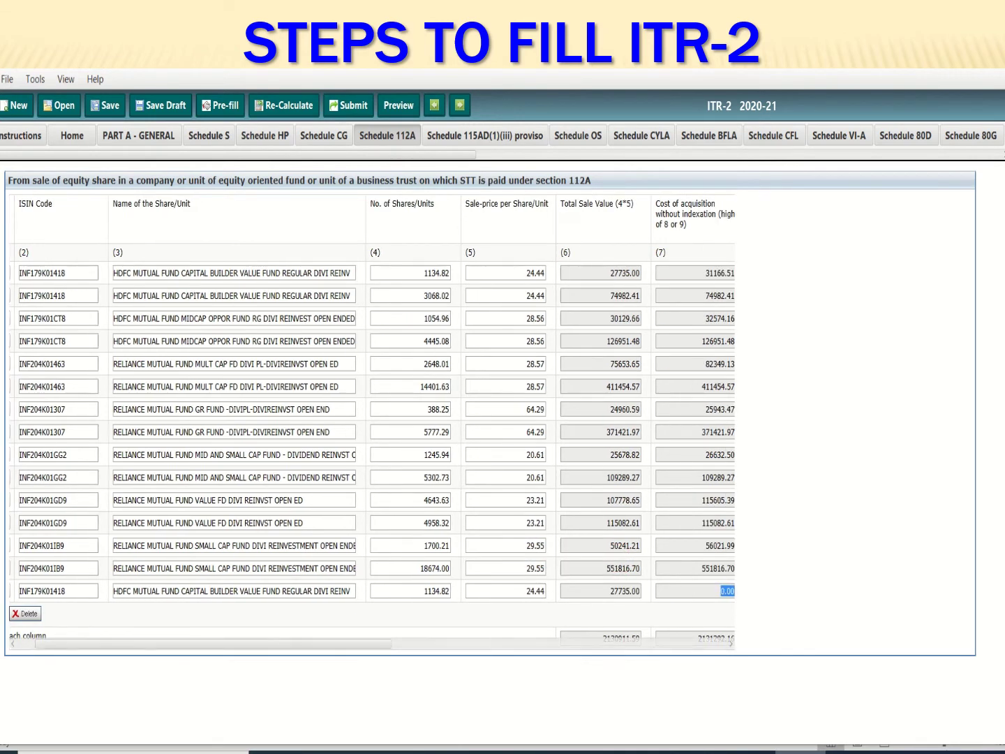
{"action": "key", "text": "Tab"}
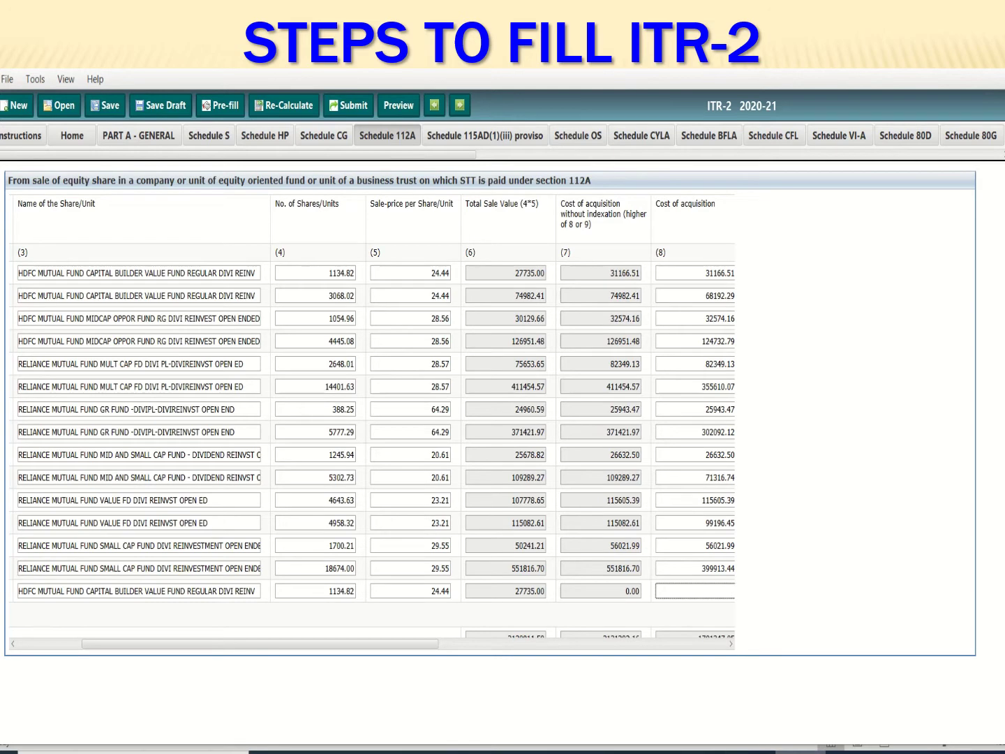
Copy 31166.51 from cell AE8 into row 15's cost of acquisition
{"action": "key", "text": "alt+Tab"}
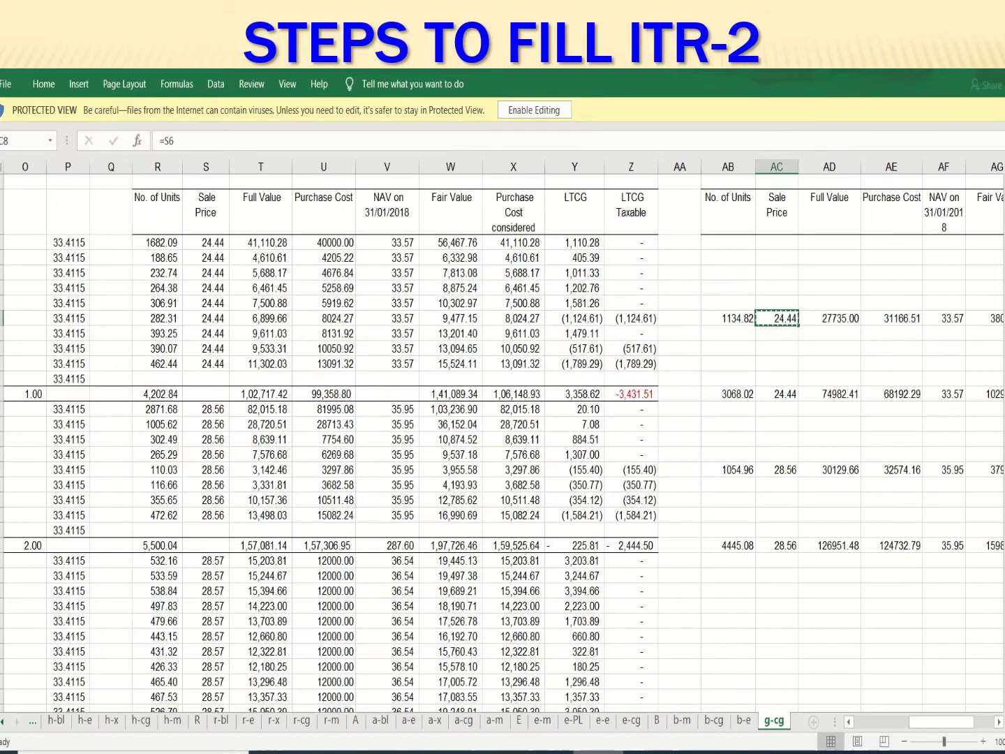
{"action": "key", "text": "Right"}
{"action": "key", "text": "Right"}
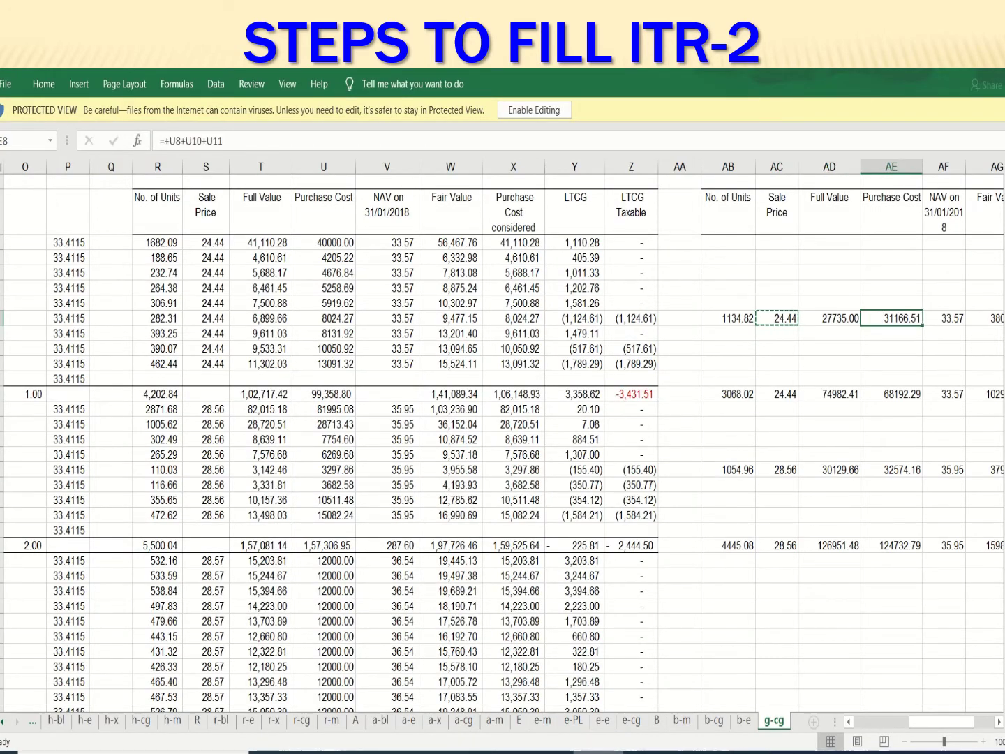
{"action": "key", "text": "ctrl+c"}
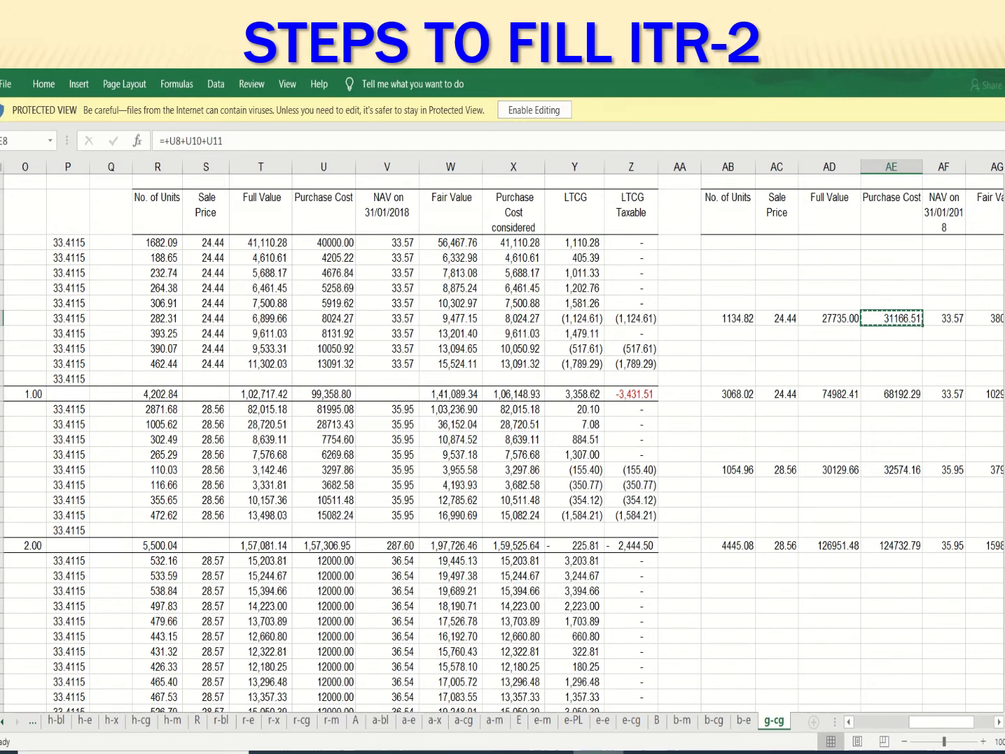
{"action": "left_click", "coordinate": [778, 751]}
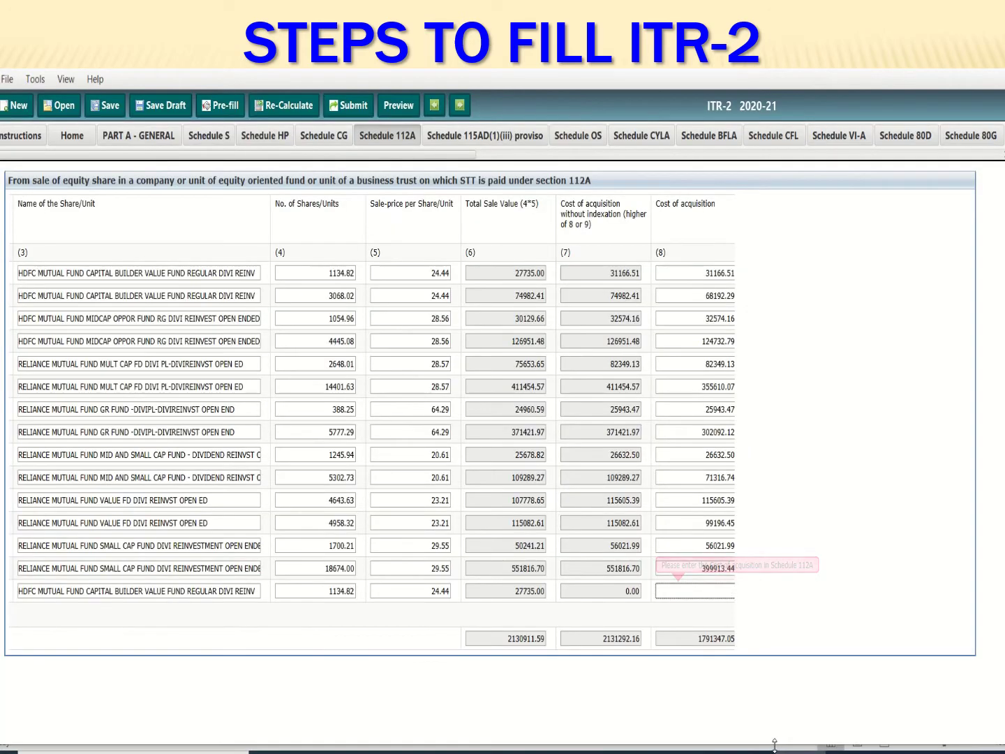
{"action": "key", "text": "ctrl+v"}
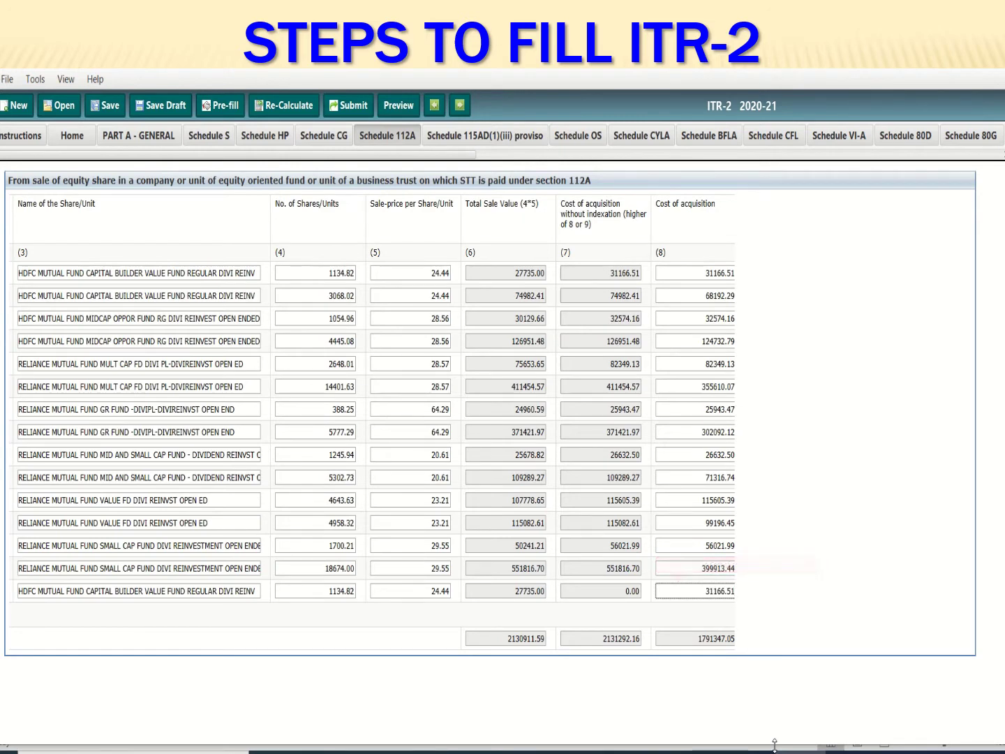
{"action": "key", "text": "Tab"}
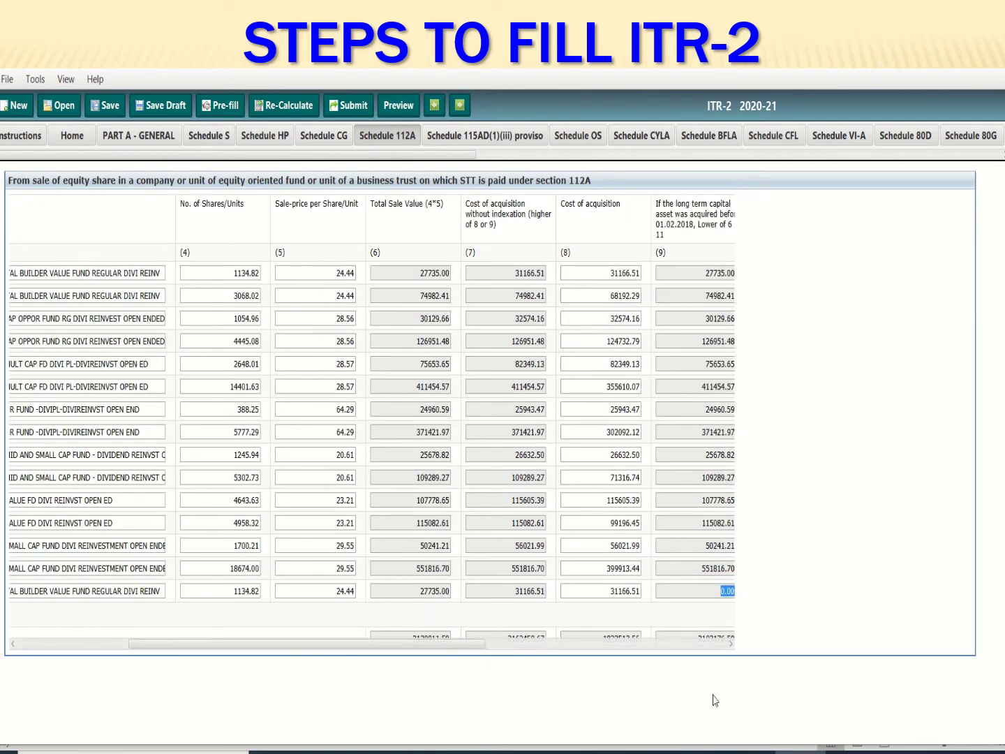
Bring the 33.57 NAV from cell AF8 into row 15's fair market value
{"action": "key", "text": "Tab"}
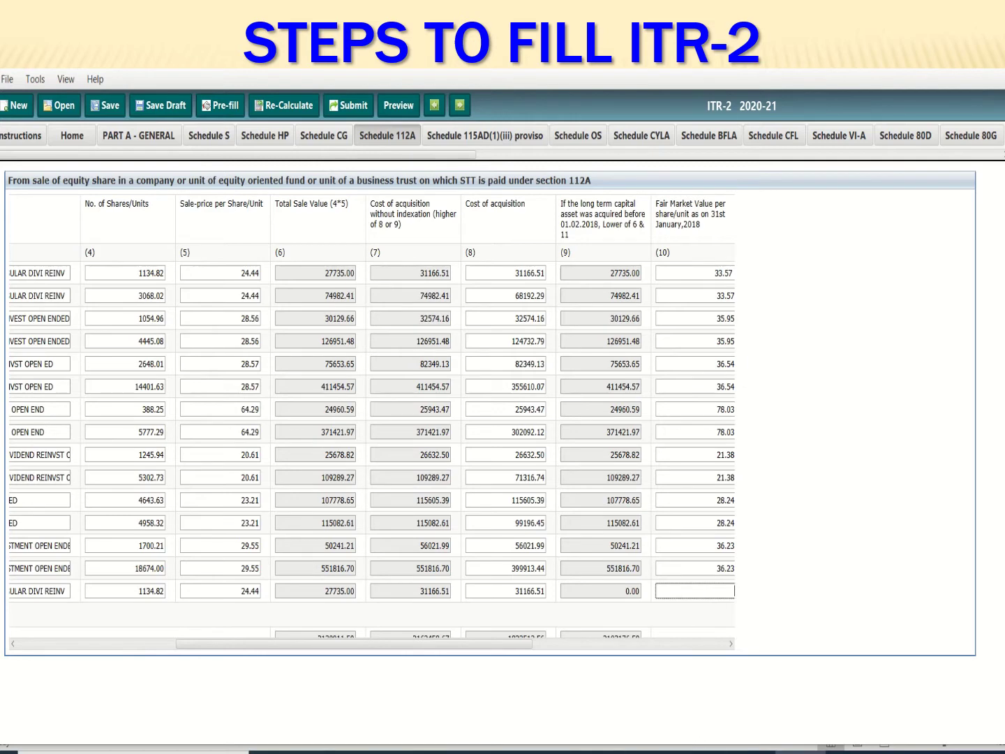
{"action": "mouse_move", "coordinate": [621, 751]}
{"action": "left_click", "coordinate": [488, 718]}
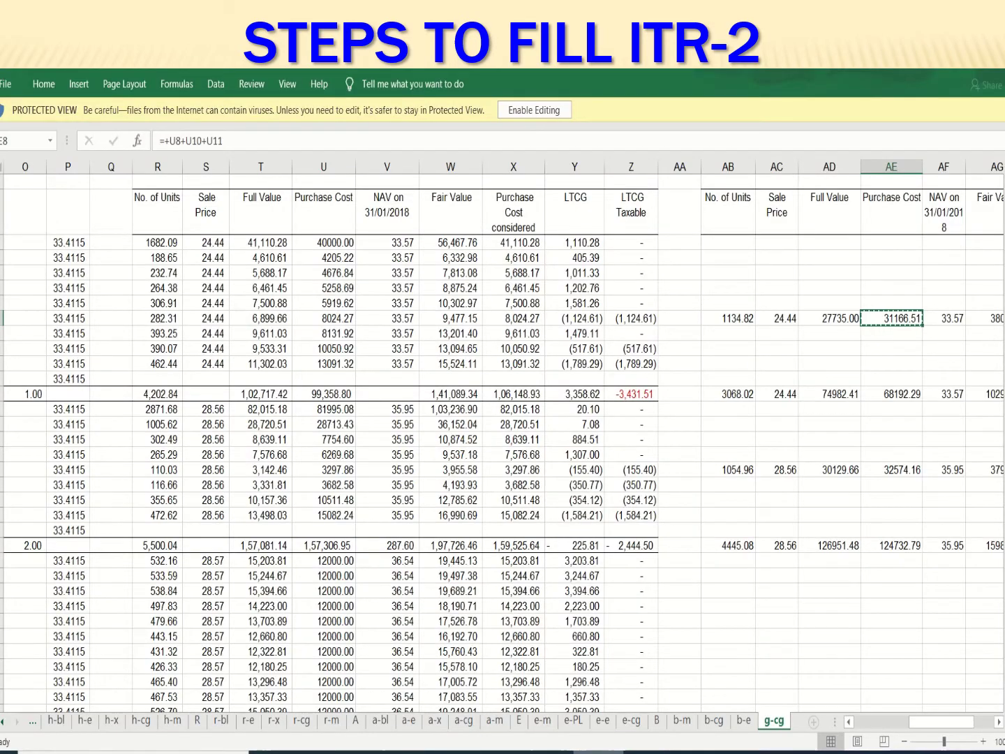
{"action": "left_click", "coordinate": [944, 318]}
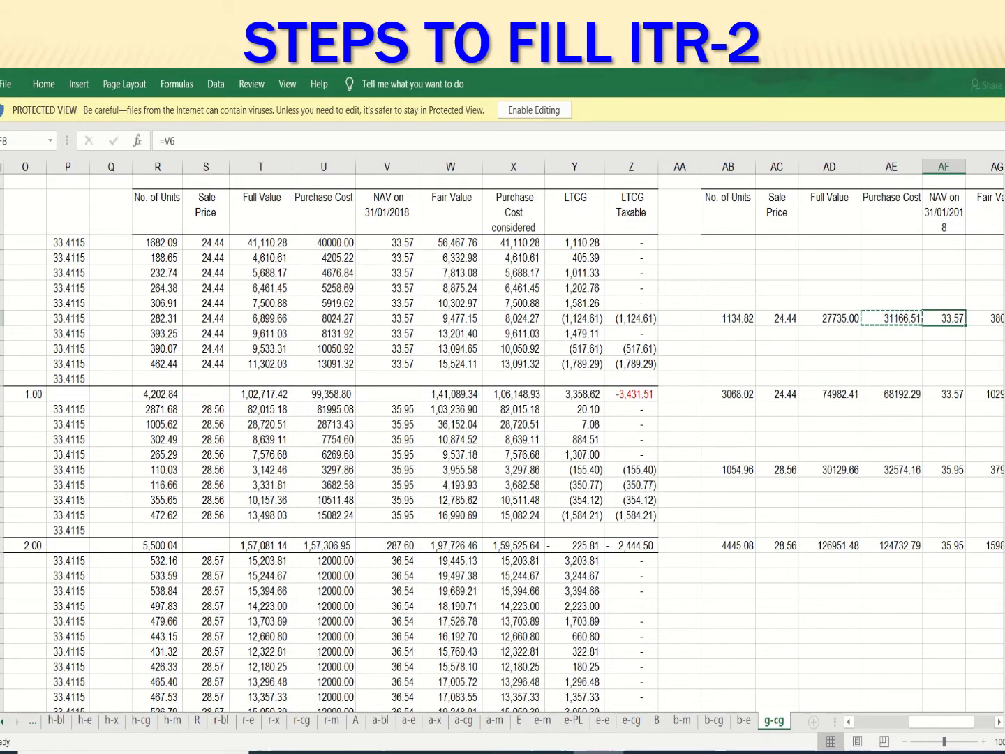
{"action": "key", "text": "ctrl+c"}
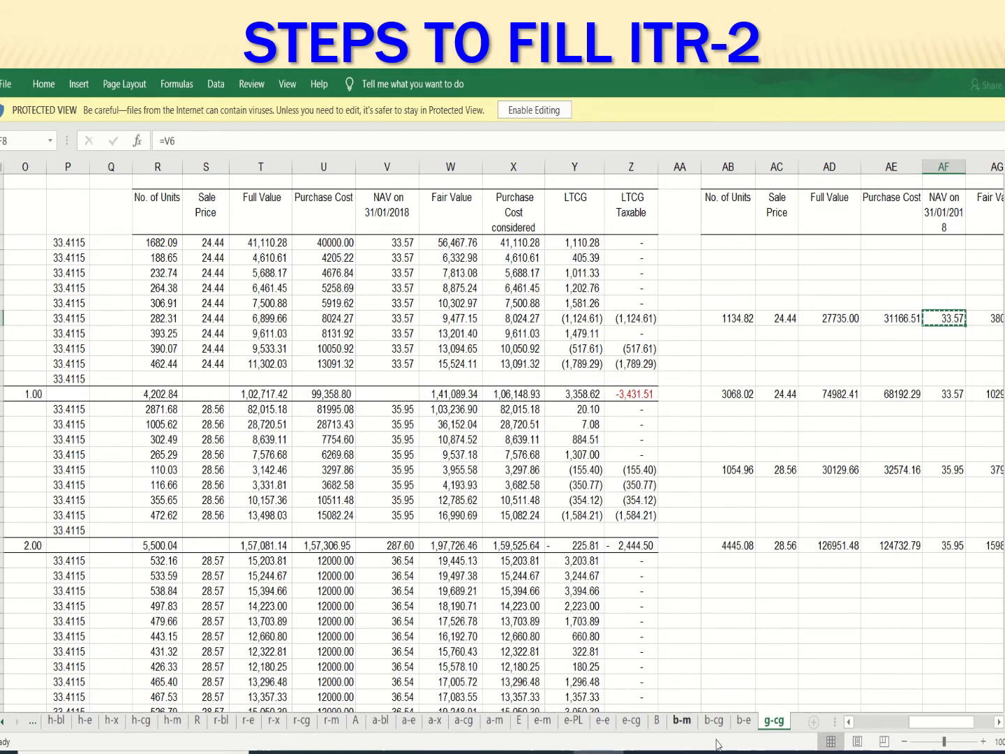
{"action": "left_click", "coordinate": [767, 751]}
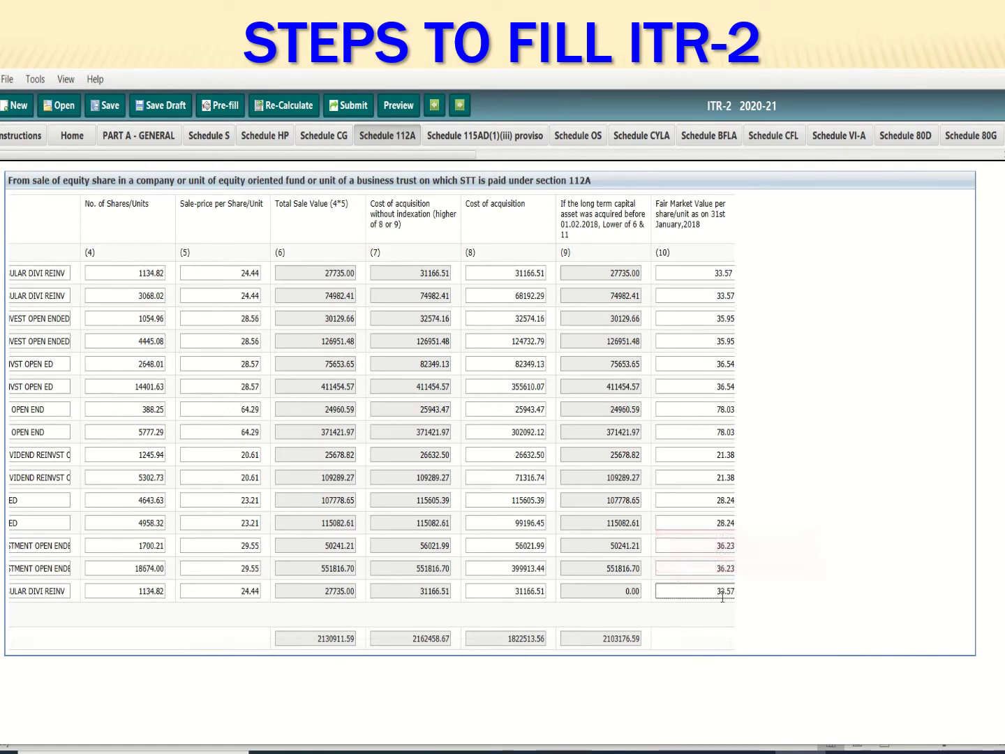
Enter 0 expenditure for row 15, giving balance -3431.51, and add an empty row 16
{"action": "key", "text": "Tab"}
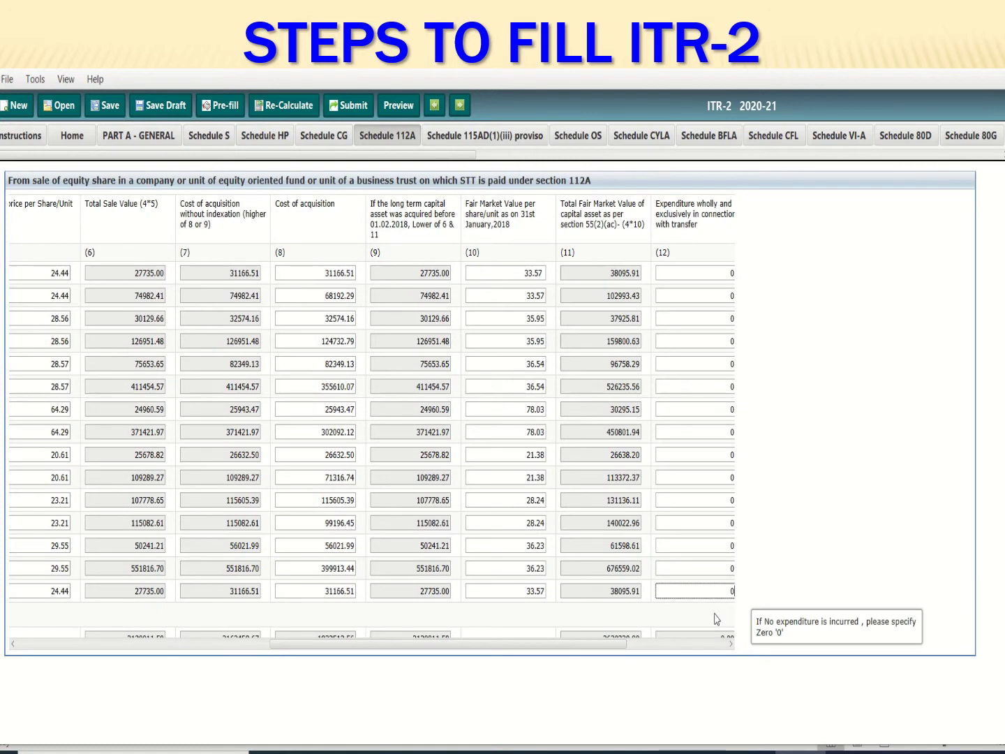
{"action": "type", "text": "0"}
{"action": "key", "text": "Tab"}
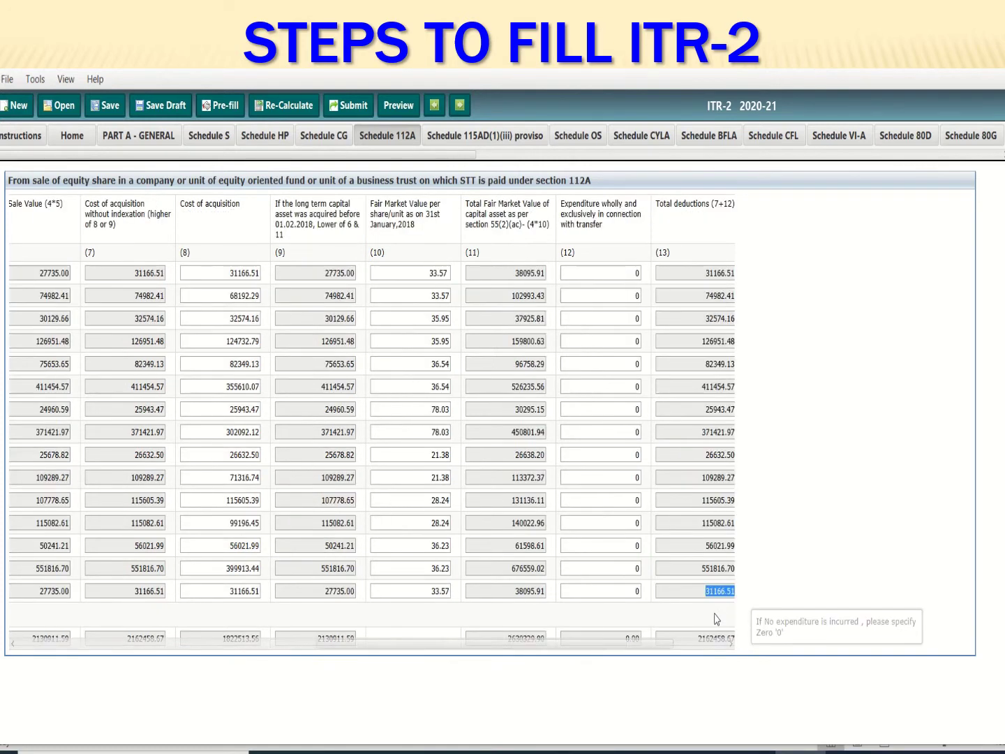
{"action": "key", "text": "Tab"}
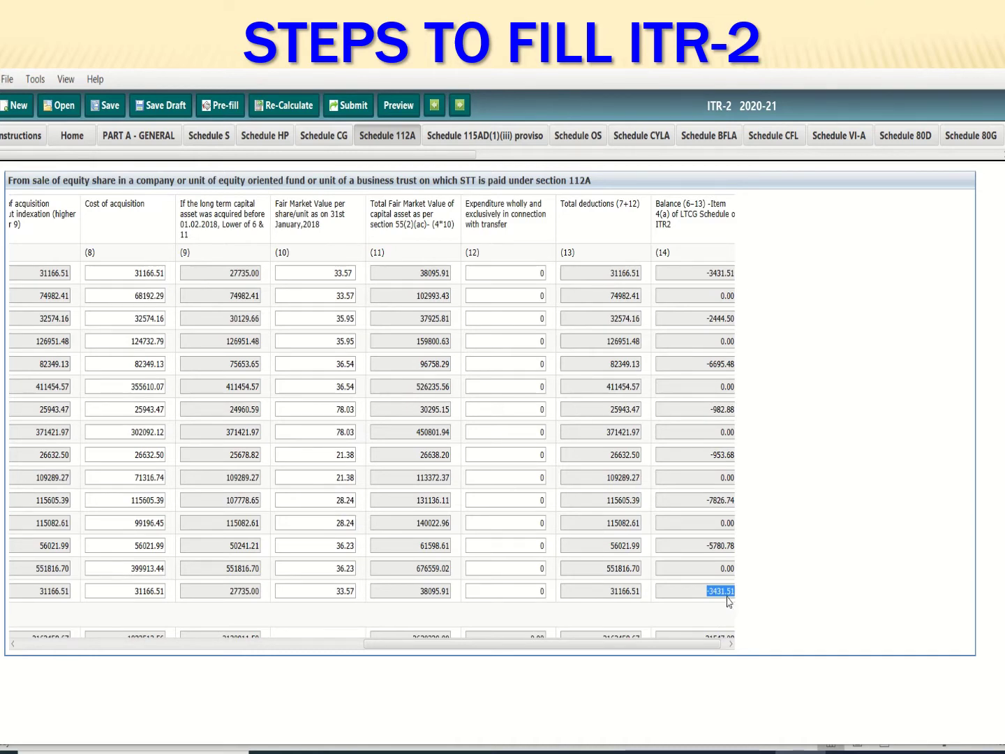
{"action": "key", "text": "Tab"}
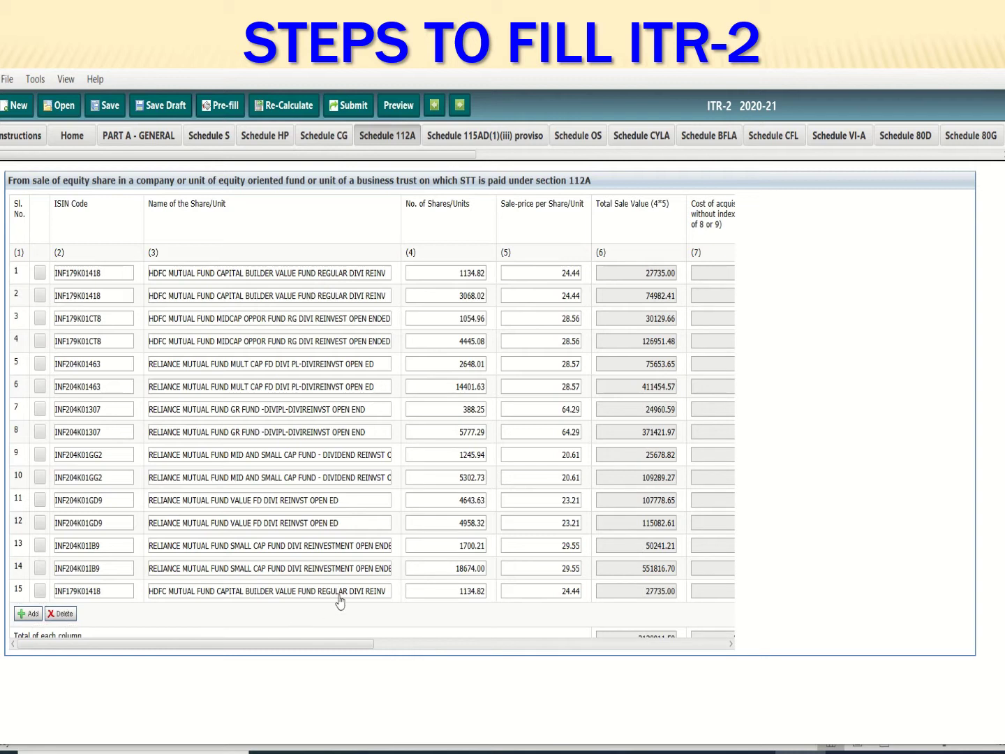
{"action": "key", "text": "space"}
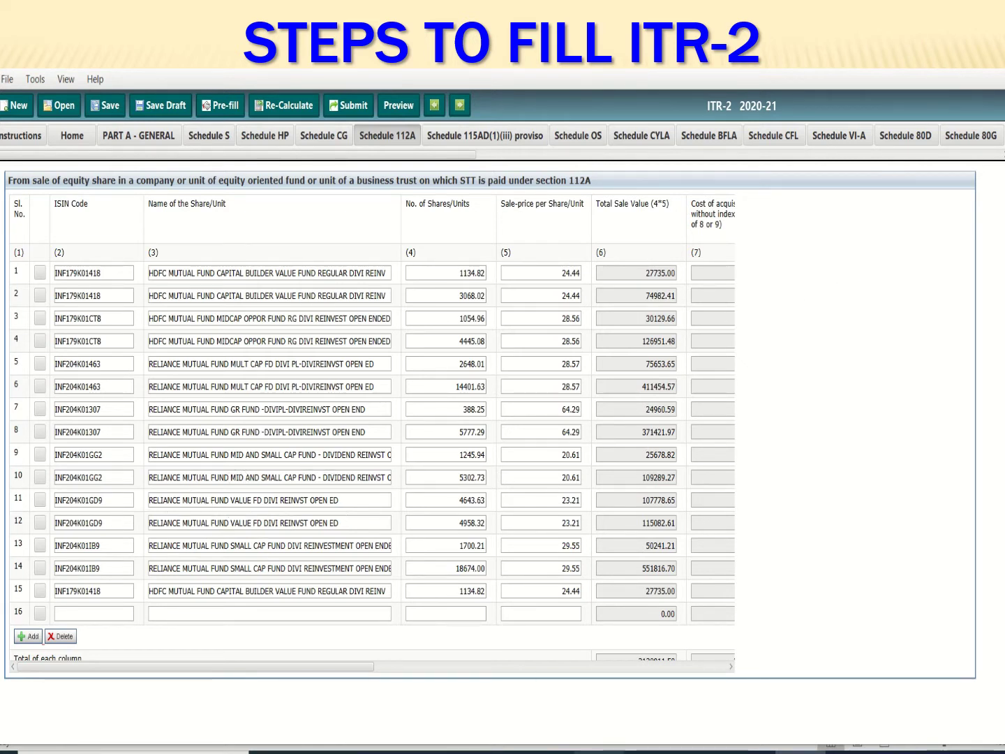
{"action": "key", "text": "alt+Tab"}
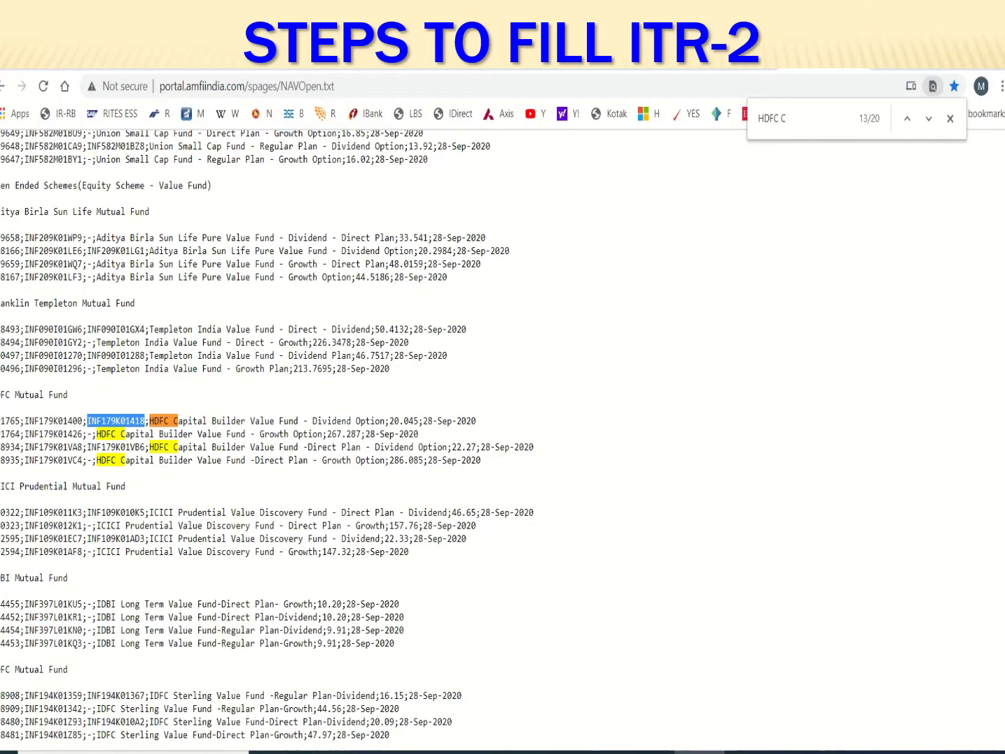
Find Nippon India Growth Fund in the AMFI listing and copy its ISIN INF204K01307
{"action": "left_click", "coordinate": [796, 122]}
{"action": "key", "text": "BackSpace"}
{"action": "key", "text": "BackSpace"}
{"action": "key", "text": "BackSpace"}
{"action": "key", "text": "BackSpace"}
{"action": "key", "text": "BackSpace"}
{"action": "key", "text": "BackSpace"}
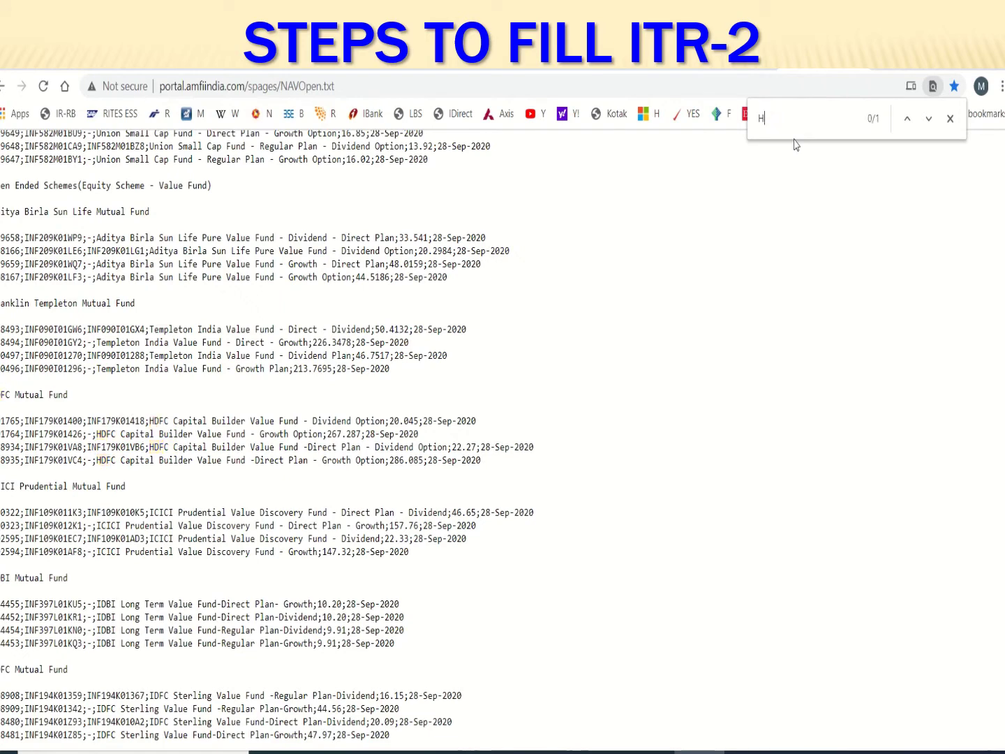
{"action": "type", "text": "REL"}
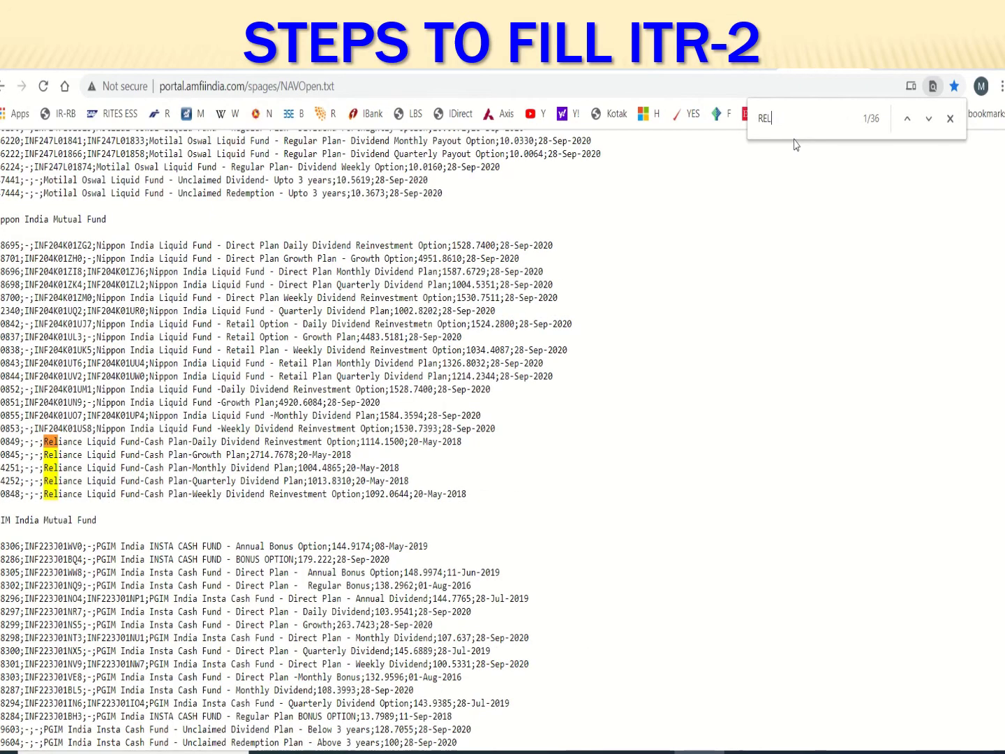
{"action": "type", "text": "IAN"}
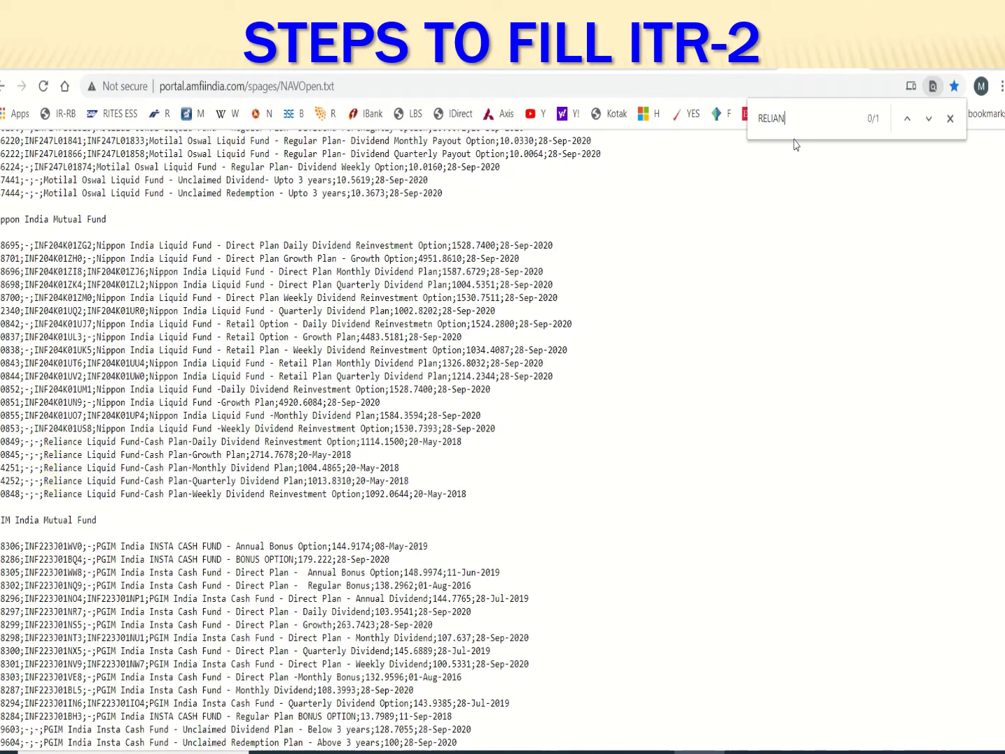
{"action": "type", "text": "CE G"}
{"action": "key", "text": "BackSpace"}
{"action": "key", "text": "BackSpace"}
{"action": "key", "text": "BackSpace"}
{"action": "key", "text": "BackSpace"}
{"action": "key", "text": "BackSpace"}
{"action": "key", "text": "BackSpace"}
{"action": "key", "text": "BackSpace"}
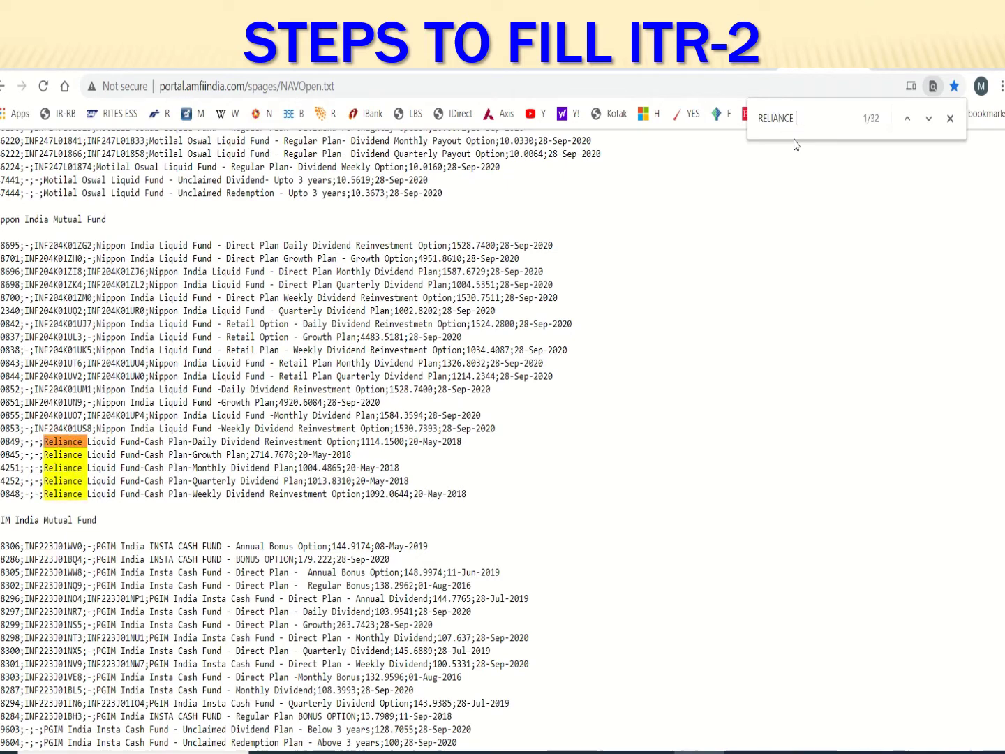
{"action": "key", "text": "BackSpace"}
{"action": "key", "text": "BackSpace"}
{"action": "key", "text": "BackSpace"}
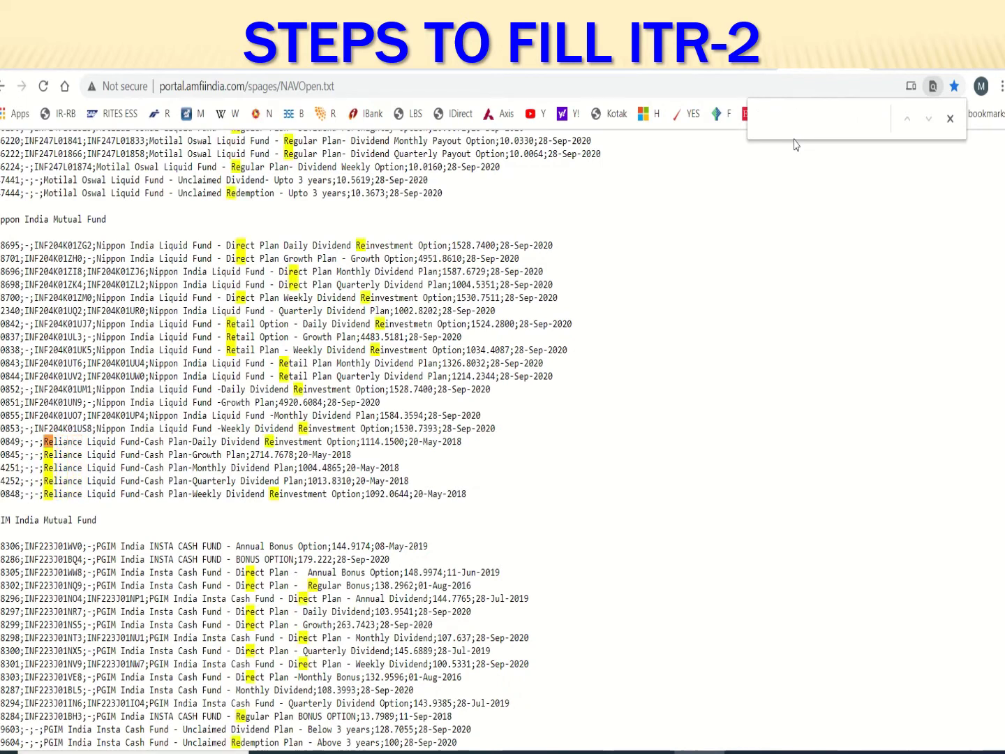
{"action": "type", "text": "NI"}
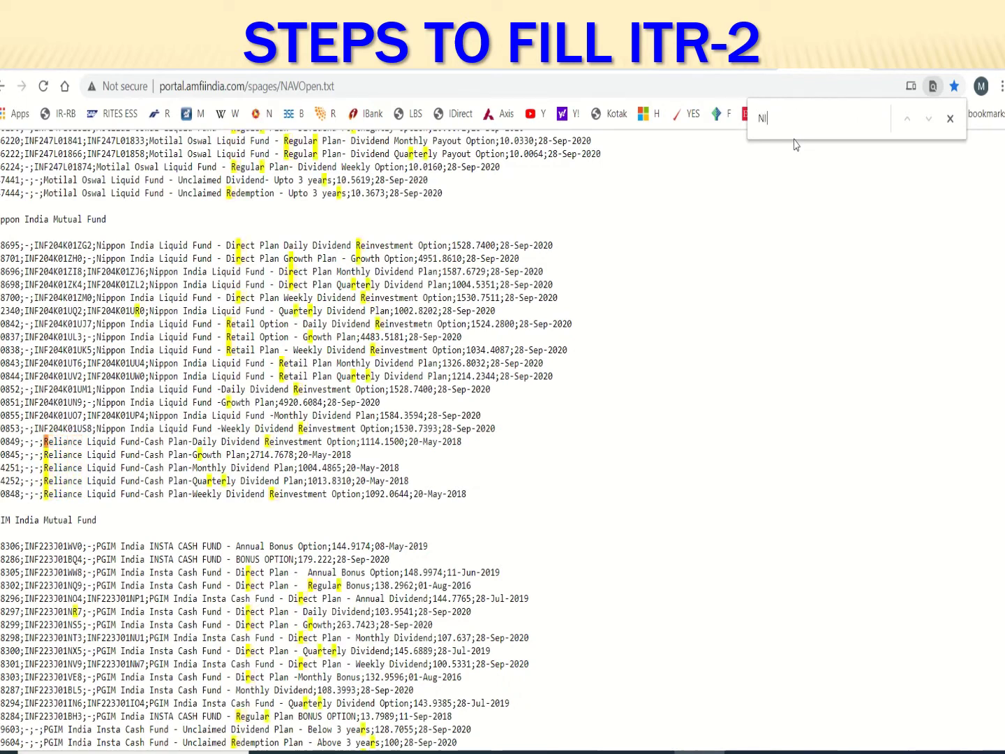
{"action": "type", "text": "PP"}
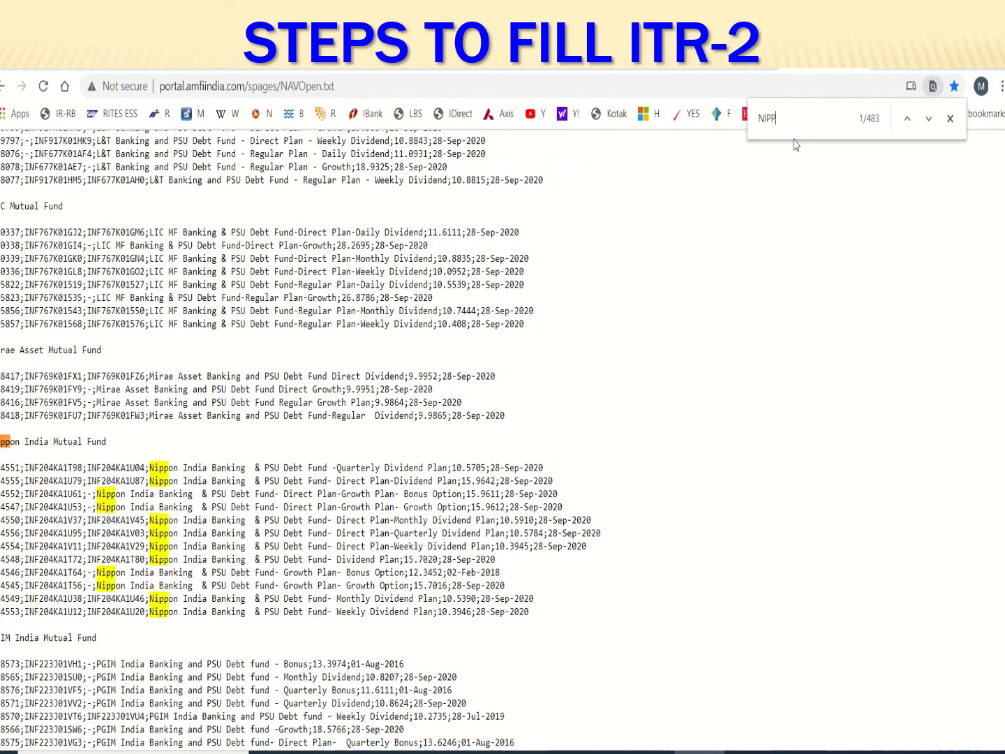
{"action": "type", "text": "ON"}
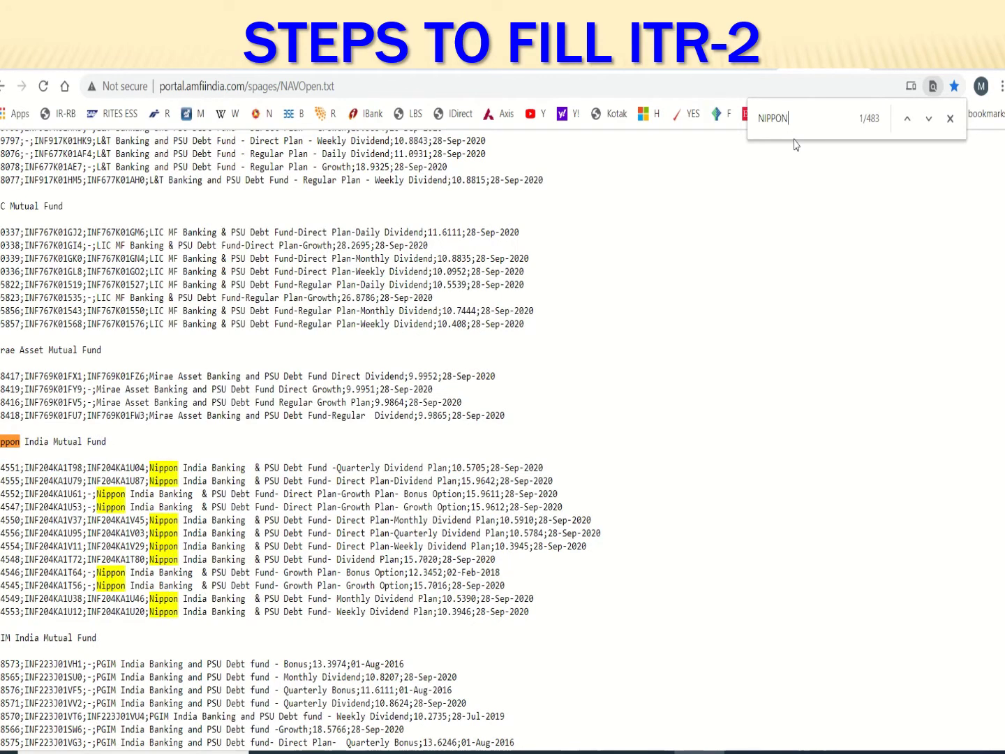
{"action": "type", "text": " INDIA "}
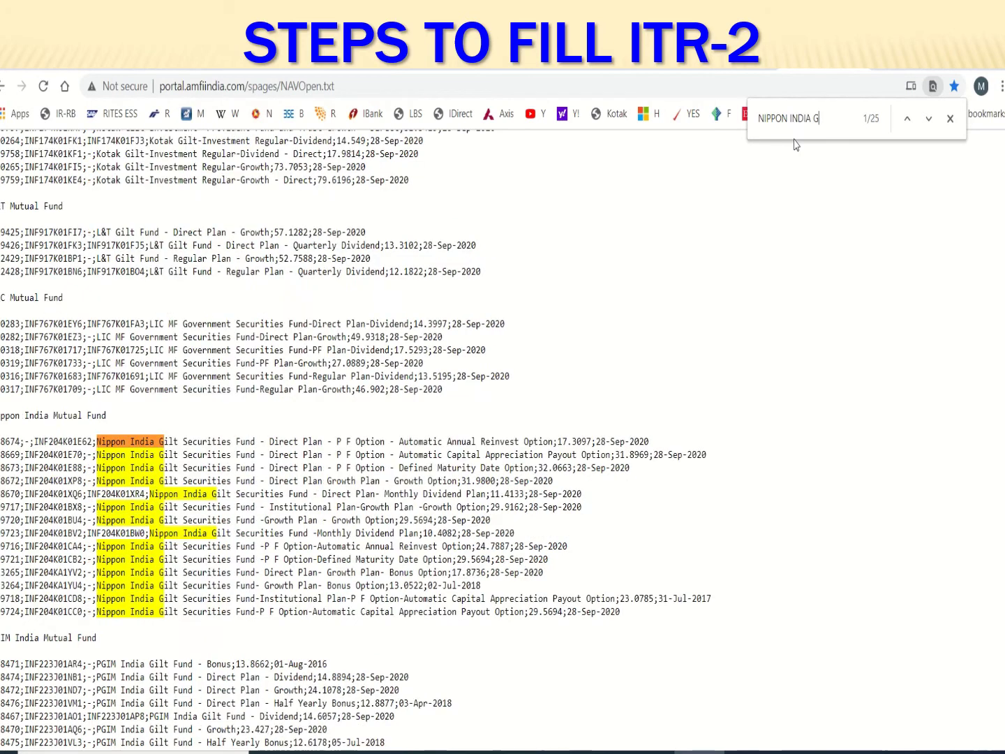
{"action": "type", "text": "GR"}
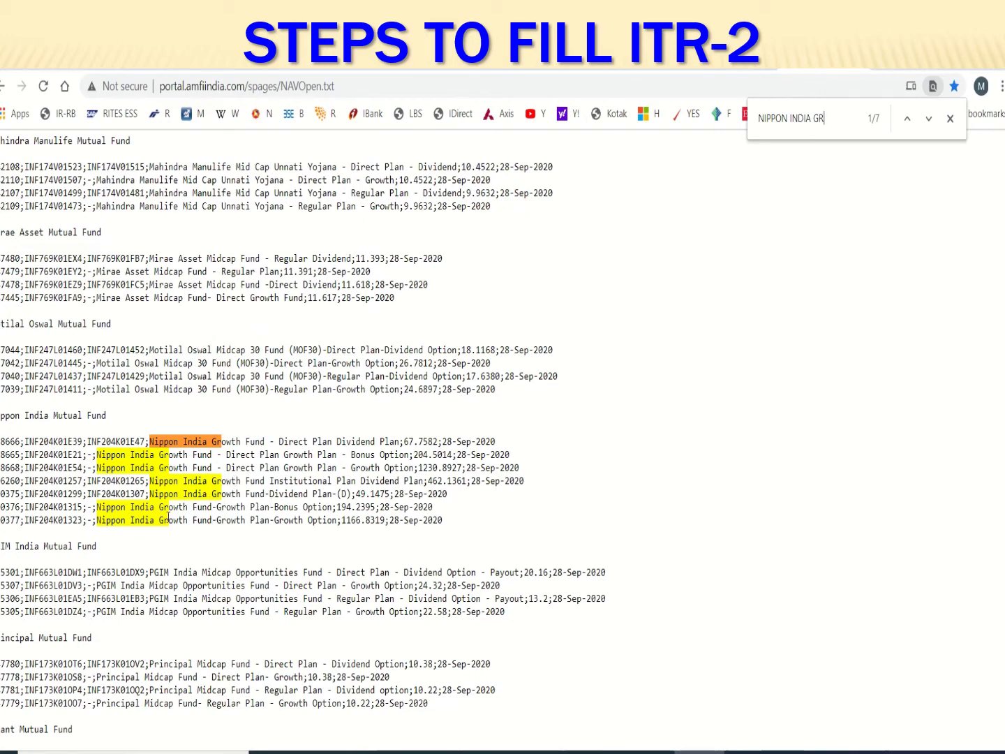
{"action": "double_click", "coordinate": [121, 494]}
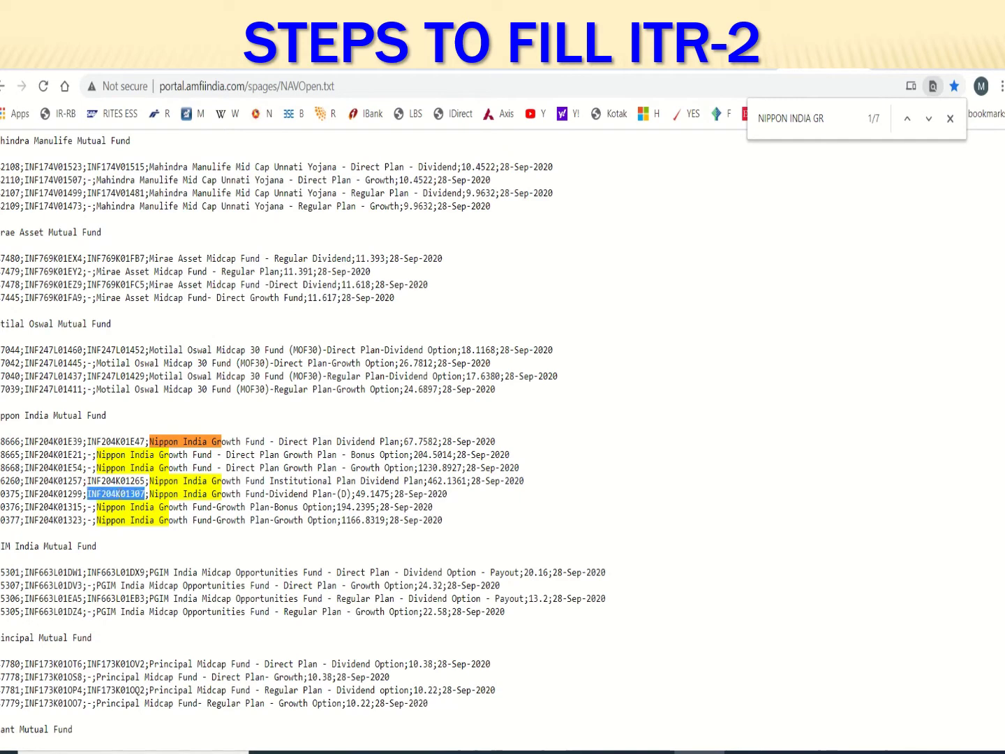
{"action": "right_click", "coordinate": [121, 498]}
{"action": "left_click", "coordinate": [168, 510]}
Paste ISIN INF204K01307 into row 16 so the Reliance Growth Fund name auto-fills
{"action": "left_click", "coordinate": [751, 751]}
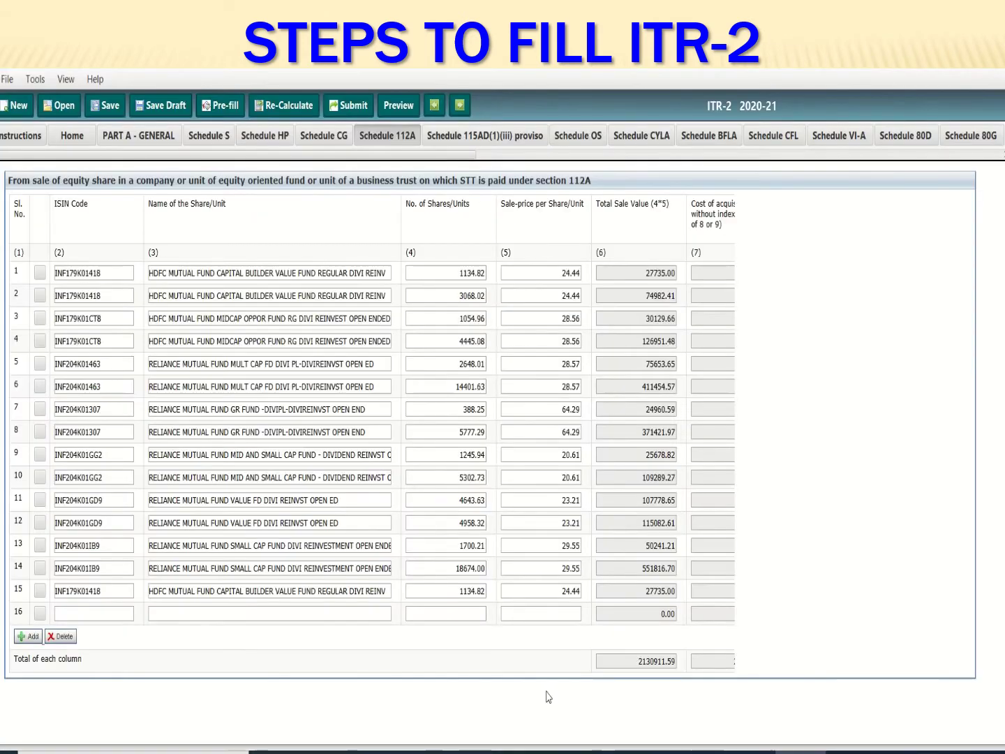
{"action": "left_click", "coordinate": [102, 614]}
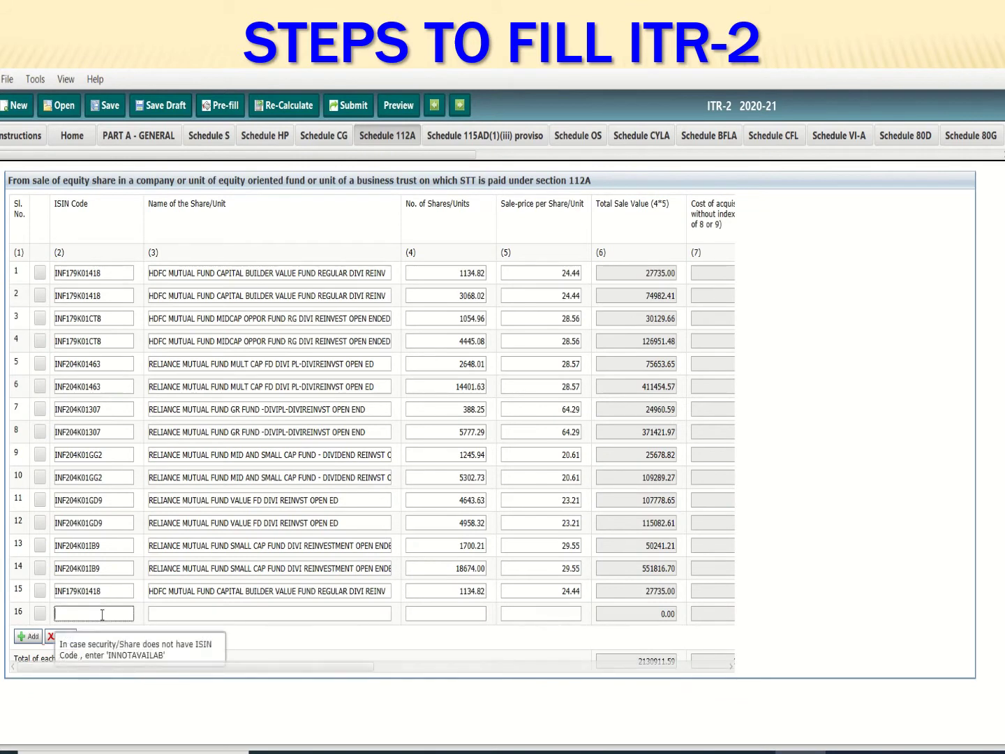
{"action": "key", "text": "ctrl+v"}
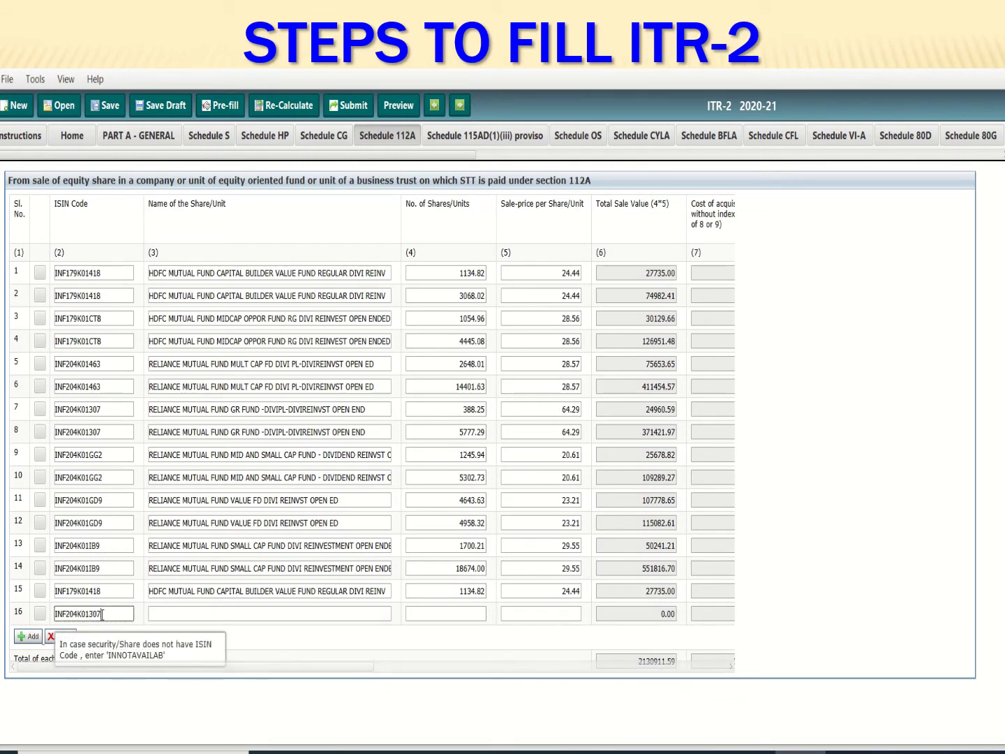
{"action": "key", "text": "Tab"}
{"action": "key", "text": "Tab"}
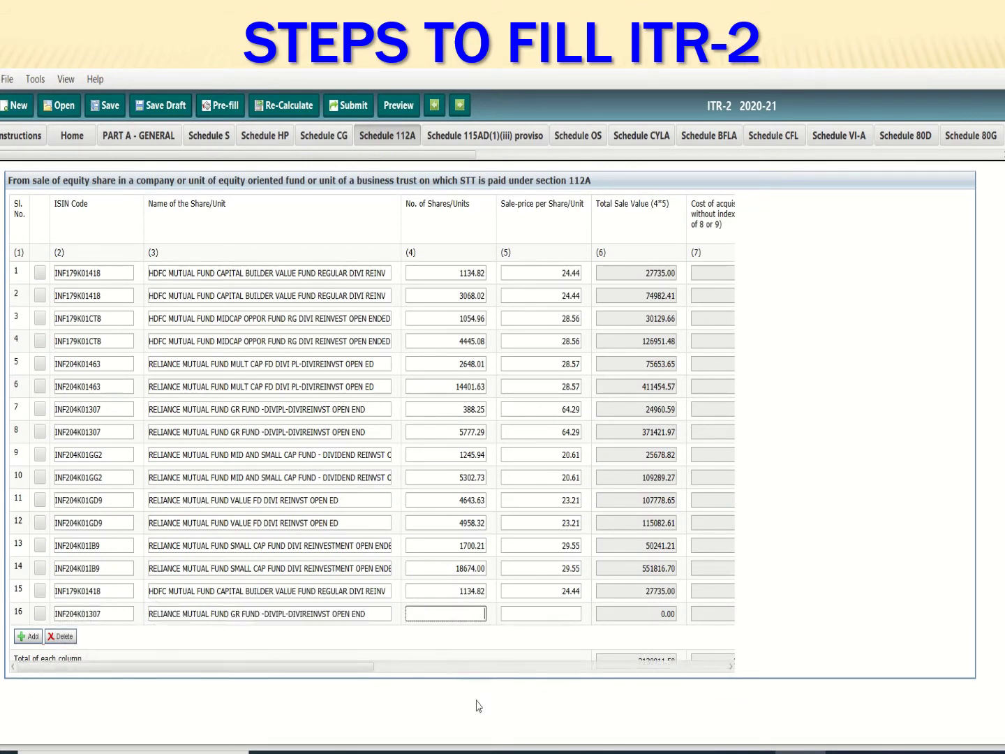
{"action": "left_click", "coordinate": [597, 751]}
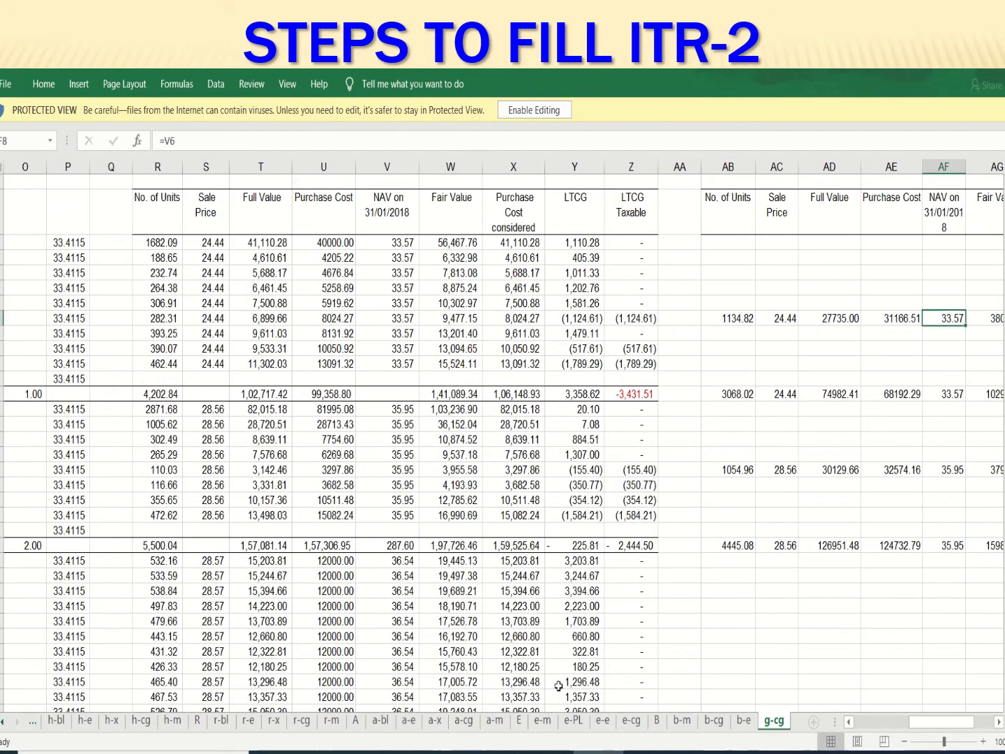
Locate the Reliance Growth Fund entry in g-cg and copy its 388.25 units from AB67
{"action": "left_click", "coordinate": [116, 589]}
{"action": "key", "text": "Left"}
{"action": "key", "text": "Left"}
{"action": "key", "text": "Left"}
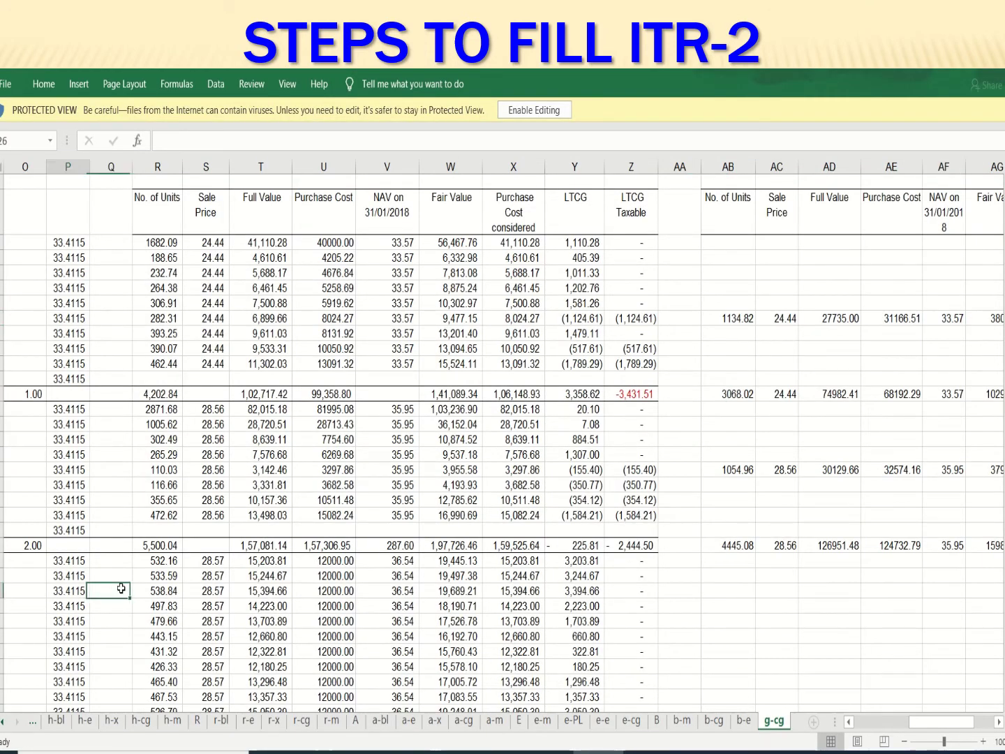
{"action": "key", "text": "Left"}
{"action": "key", "text": "Left"}
{"action": "key", "text": "Left"}
{"action": "key", "text": "Left"}
{"action": "key", "text": "Left"}
{"action": "key", "text": "Left"}
{"action": "key", "text": "Left"}
{"action": "key", "text": "Left"}
{"action": "key", "text": "Left"}
{"action": "key", "text": "Left"}
{"action": "key", "text": "Left"}
{"action": "key", "text": "Left"}
{"action": "key", "text": "Left"}
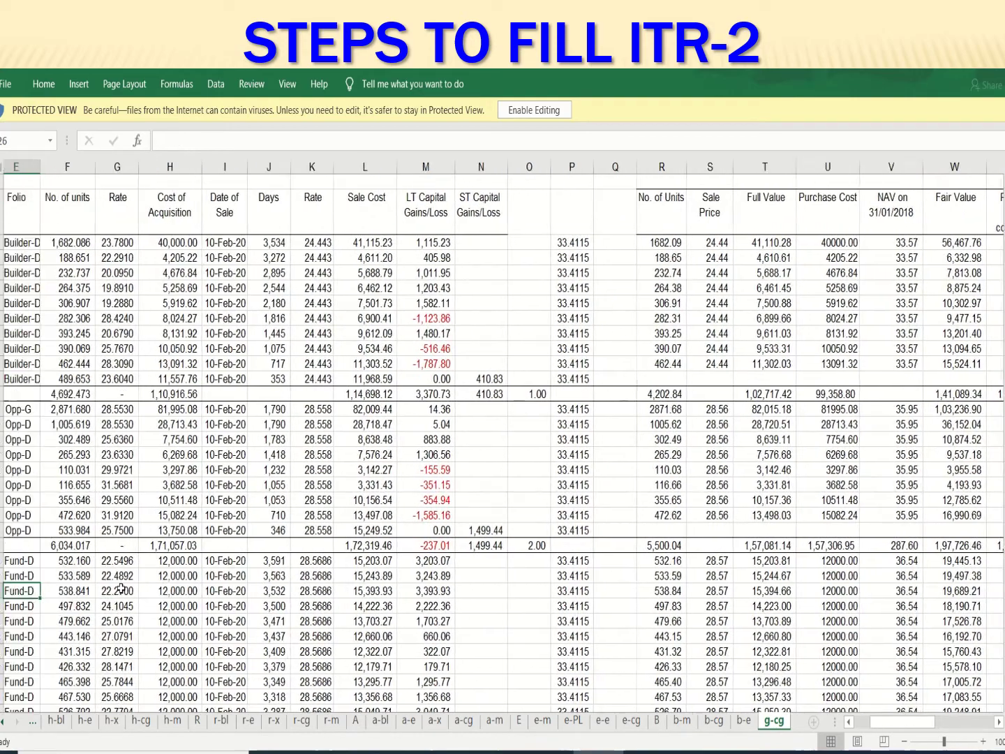
{"action": "key", "text": "Left"}
{"action": "key", "text": "Right"}
{"action": "key", "text": "Right"}
{"action": "key", "text": "Right"}
{"action": "key", "text": "Right"}
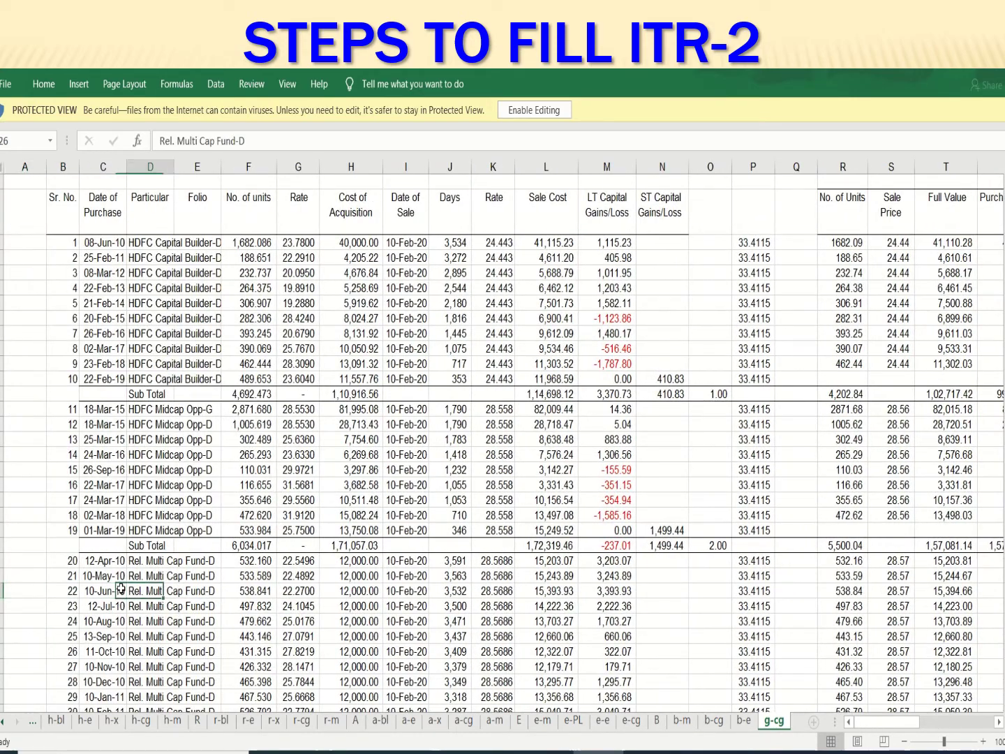
{"action": "key", "text": "Down"}
{"action": "key", "text": "Down"}
{"action": "key", "text": "Down"}
{"action": "key", "text": "Down"}
{"action": "key", "text": "Down"}
{"action": "key", "text": "Down"}
{"action": "key", "text": "Down"}
{"action": "key", "text": "Down"}
{"action": "key", "text": "Down"}
{"action": "key", "text": "Down"}
{"action": "key", "text": "Down"}
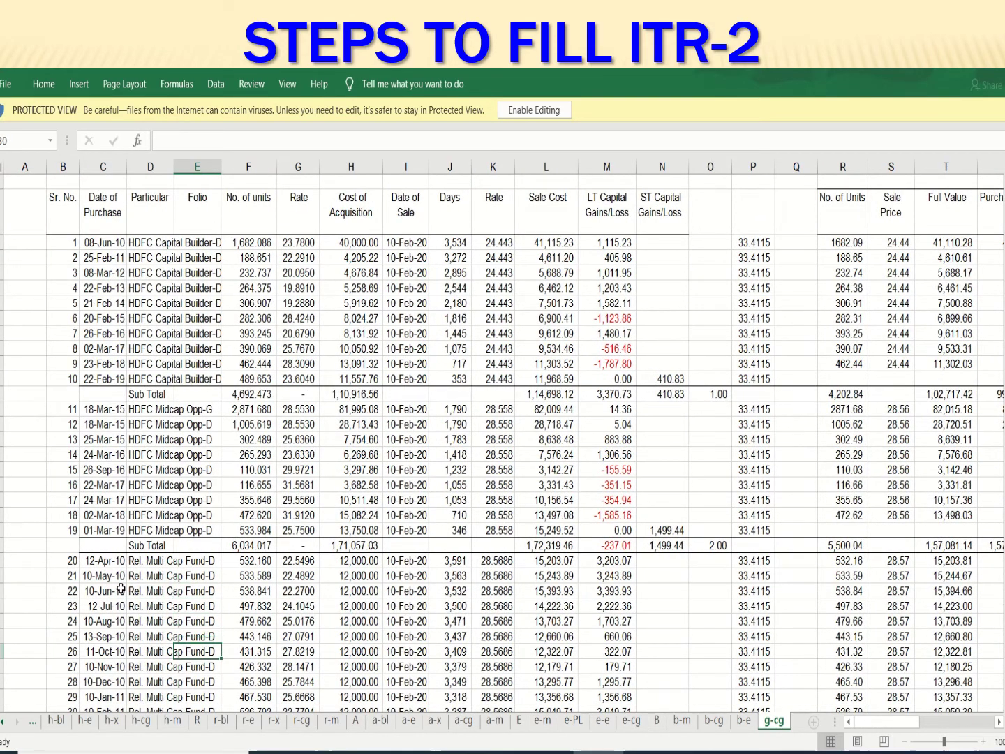
{"action": "key", "text": "Down"}
{"action": "key", "text": "Down"}
{"action": "key", "text": "Down"}
{"action": "key", "text": "Down"}
{"action": "key", "text": "Down"}
{"action": "key", "text": "Down"}
{"action": "key", "text": "Down"}
{"action": "key", "text": "Down"}
{"action": "key", "text": "Down"}
{"action": "key", "text": "Down"}
{"action": "key", "text": "Down"}
{"action": "key", "text": "Down"}
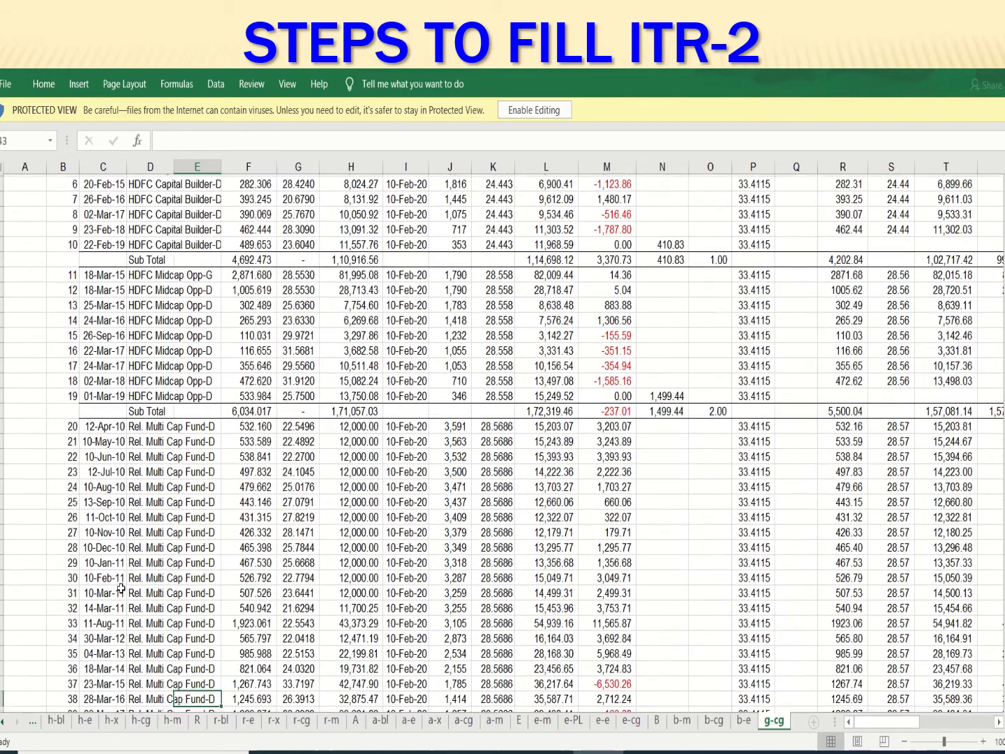
{"action": "key", "text": "Down"}
{"action": "key", "text": "Down"}
{"action": "key", "text": "Down"}
{"action": "key", "text": "Down"}
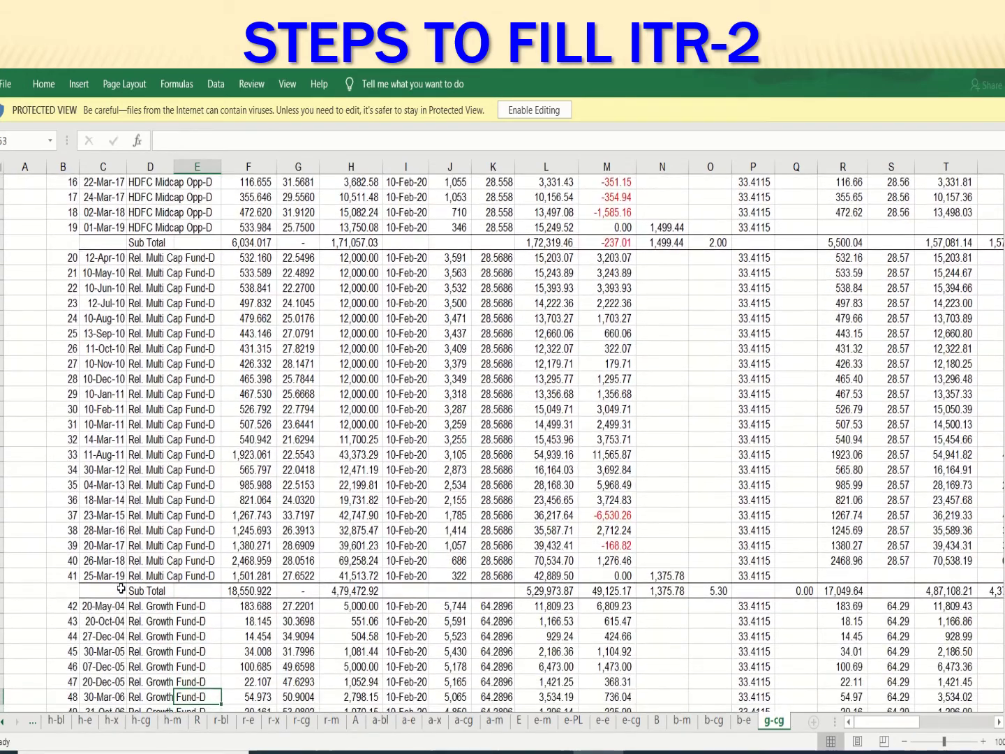
{"action": "key", "text": "Down"}
{"action": "key", "text": "Right"}
{"action": "key", "text": "Right"}
{"action": "key", "text": "Right"}
{"action": "key", "text": "Right"}
{"action": "key", "text": "Right"}
{"action": "key", "text": "Right"}
{"action": "key", "text": "Right"}
{"action": "key", "text": "Right"}
{"action": "key", "text": "Right"}
{"action": "key", "text": "Right"}
{"action": "key", "text": "Right"}
{"action": "key", "text": "Right"}
{"action": "key", "text": "Right"}
{"action": "key", "text": "Right"}
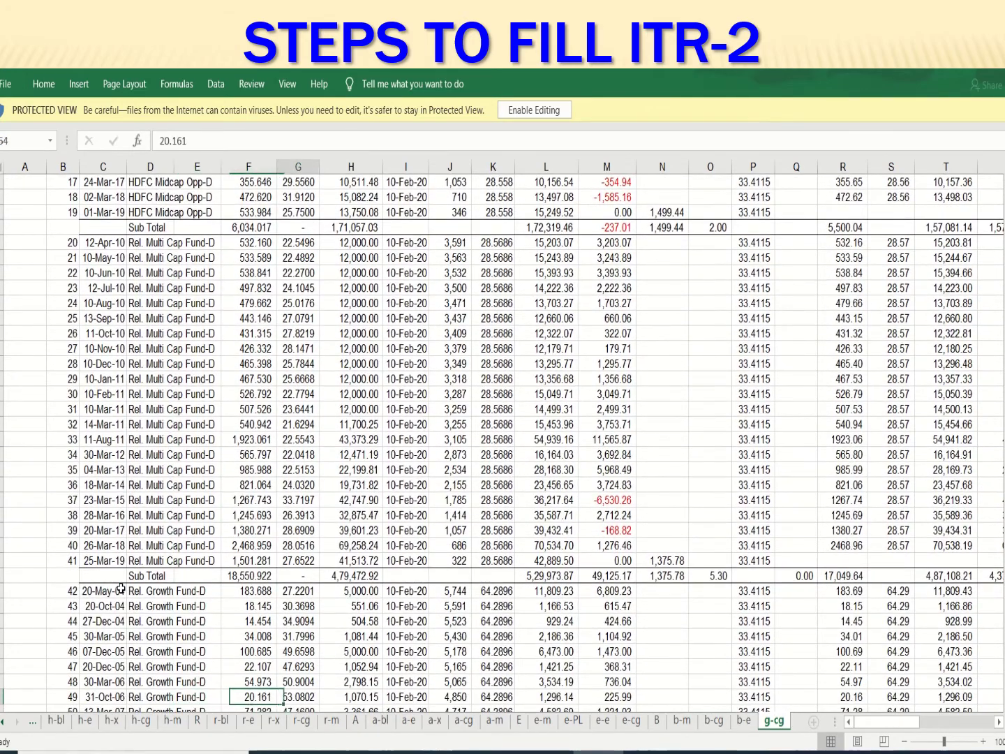
{"action": "key", "text": "Right"}
{"action": "key", "text": "Right"}
{"action": "key", "text": "Right"}
{"action": "key", "text": "Right"}
{"action": "key", "text": "Right"}
{"action": "key", "text": "Right"}
{"action": "key", "text": "Right"}
{"action": "key", "text": "Right"}
{"action": "key", "text": "Right"}
{"action": "key", "text": "Right"}
{"action": "key", "text": "Right"}
{"action": "key", "text": "Right"}
{"action": "key", "text": "Right"}
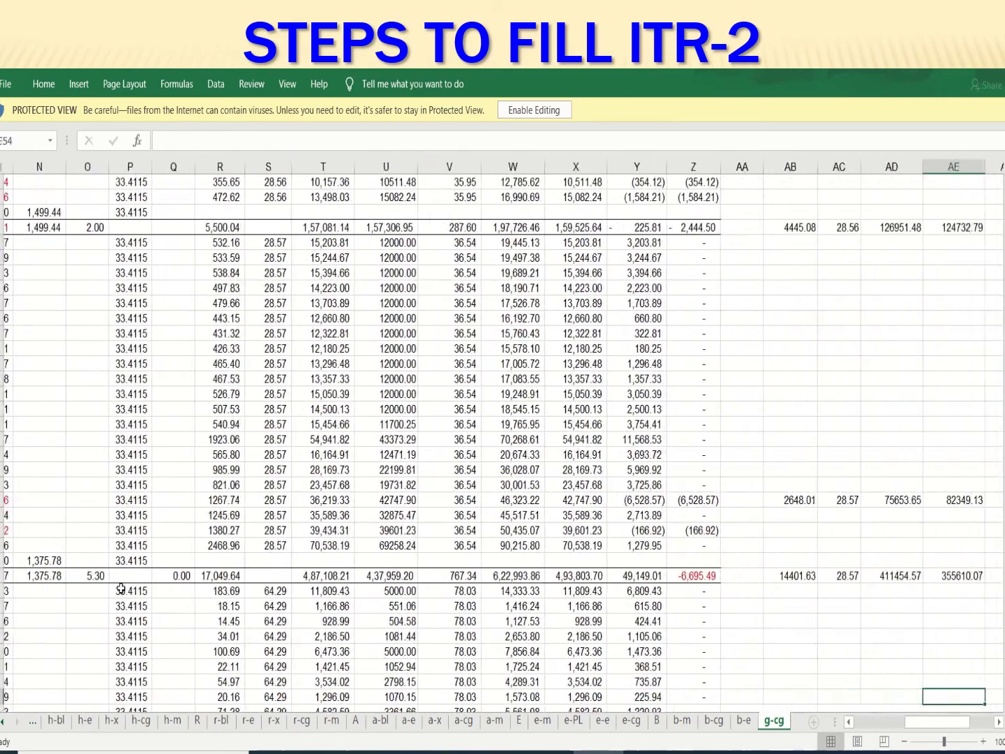
{"action": "key", "text": "Left"}
{"action": "key", "text": "Left"}
{"action": "key", "text": "Left"}
{"action": "key", "text": "Left"}
{"action": "key", "text": "Down"}
{"action": "key", "text": "Down"}
{"action": "key", "text": "Down"}
{"action": "key", "text": "Down"}
{"action": "key", "text": "Down"}
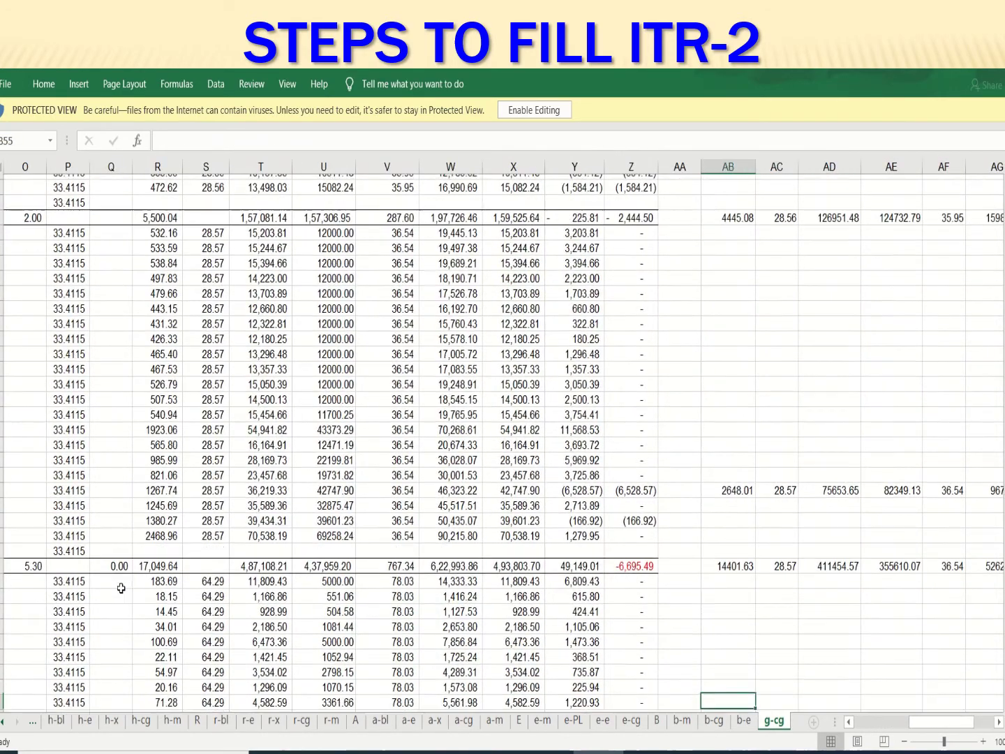
{"action": "key", "text": "Down"}
{"action": "key", "text": "Down"}
{"action": "key", "text": "Down"}
{"action": "key", "text": "Down"}
{"action": "key", "text": "Down"}
{"action": "key", "text": "Down"}
{"action": "key", "text": "Down"}
{"action": "key", "text": "Down"}
{"action": "key", "text": "Down"}
{"action": "key", "text": "Down"}
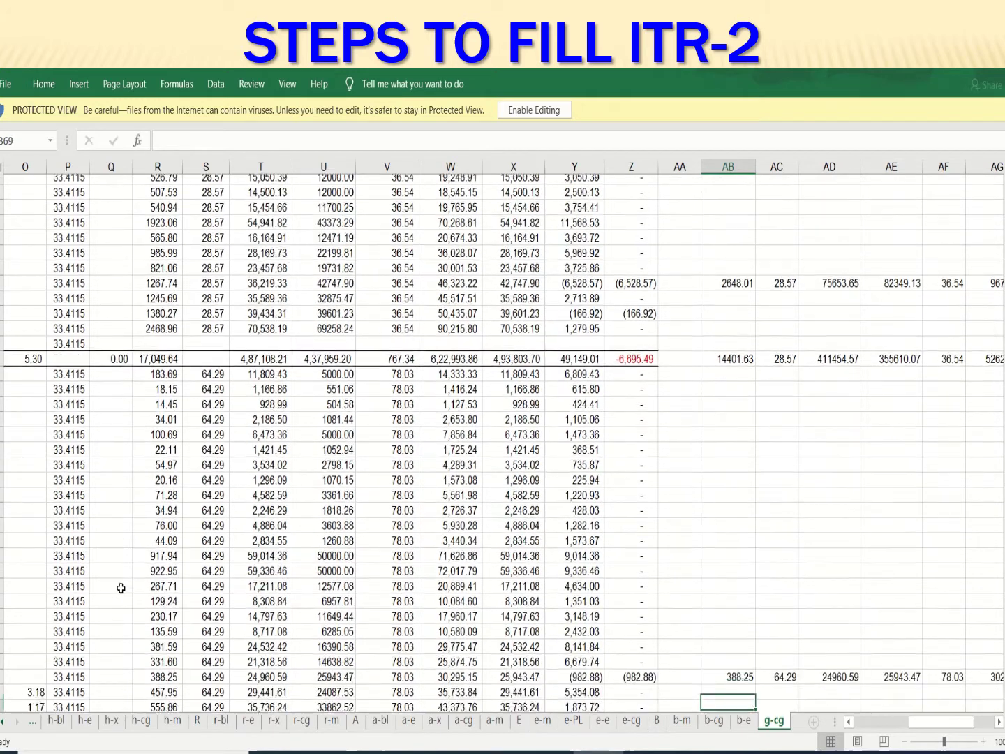
{"action": "key", "text": "Up"}
{"action": "key", "text": "Up"}
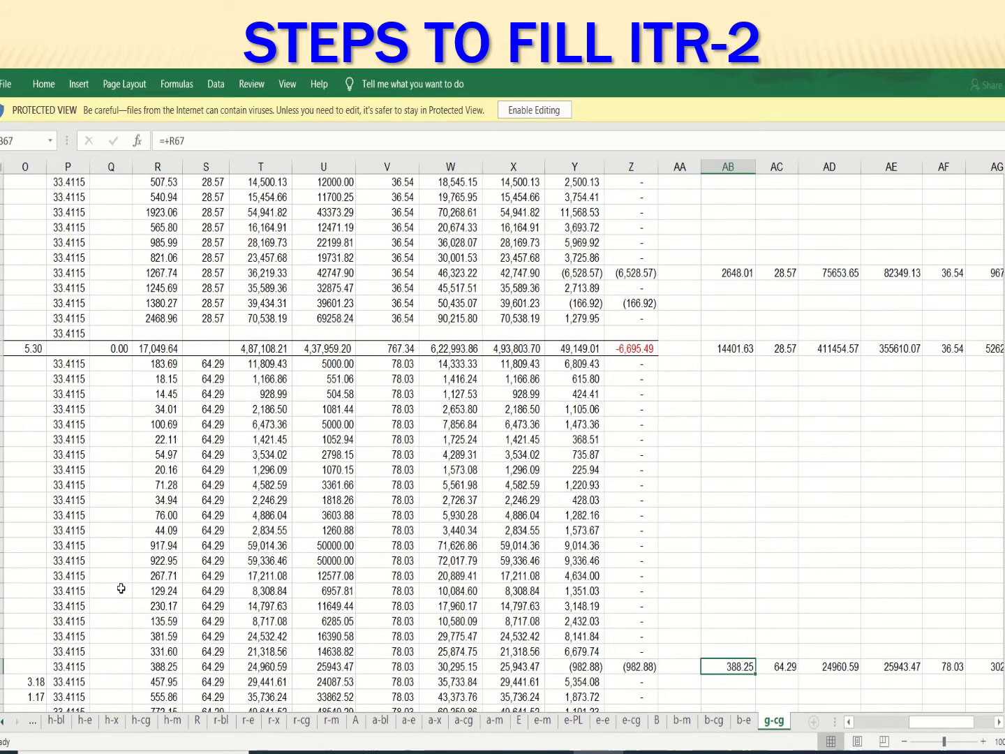
{"action": "key", "text": "ctrl+c"}
Enter 388.25 units and sale price 64.29 in Schedule 112A row 16
{"action": "key", "text": "alt+Tab"}
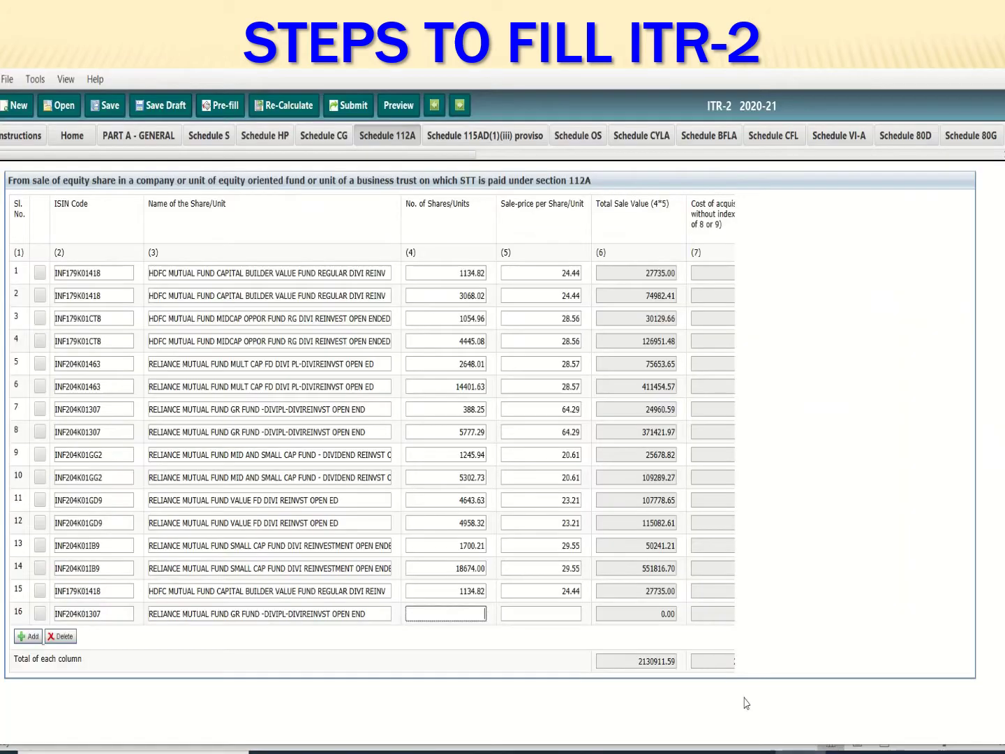
{"action": "key", "text": "ctrl+v"}
{"action": "key", "text": "Tab"}
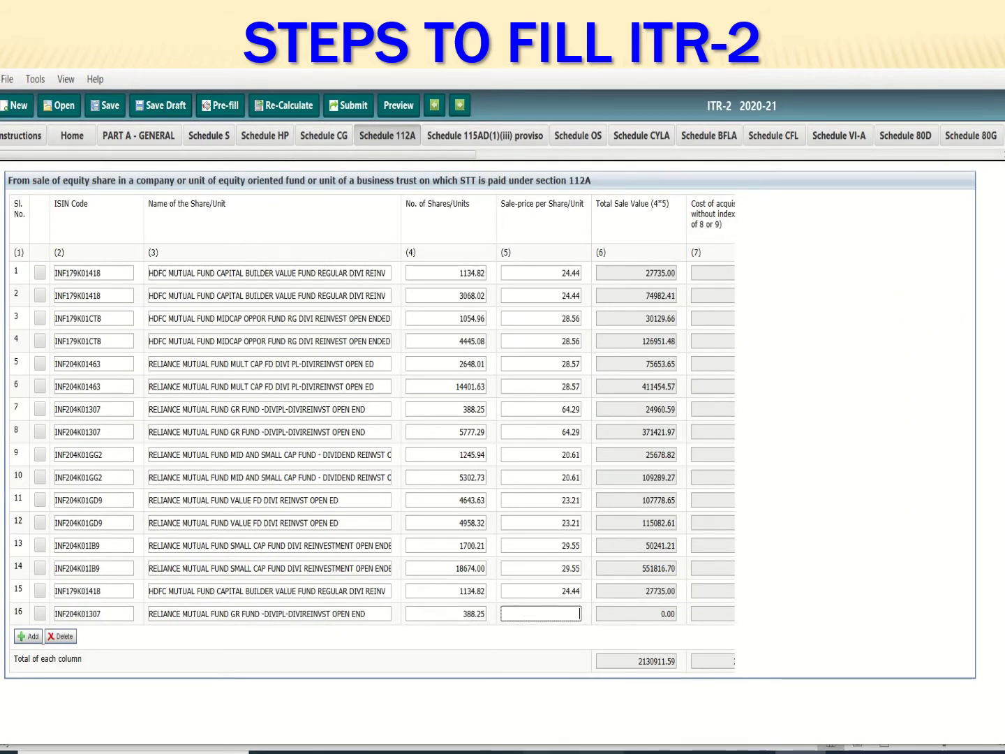
{"action": "key", "text": "alt+Tab"}
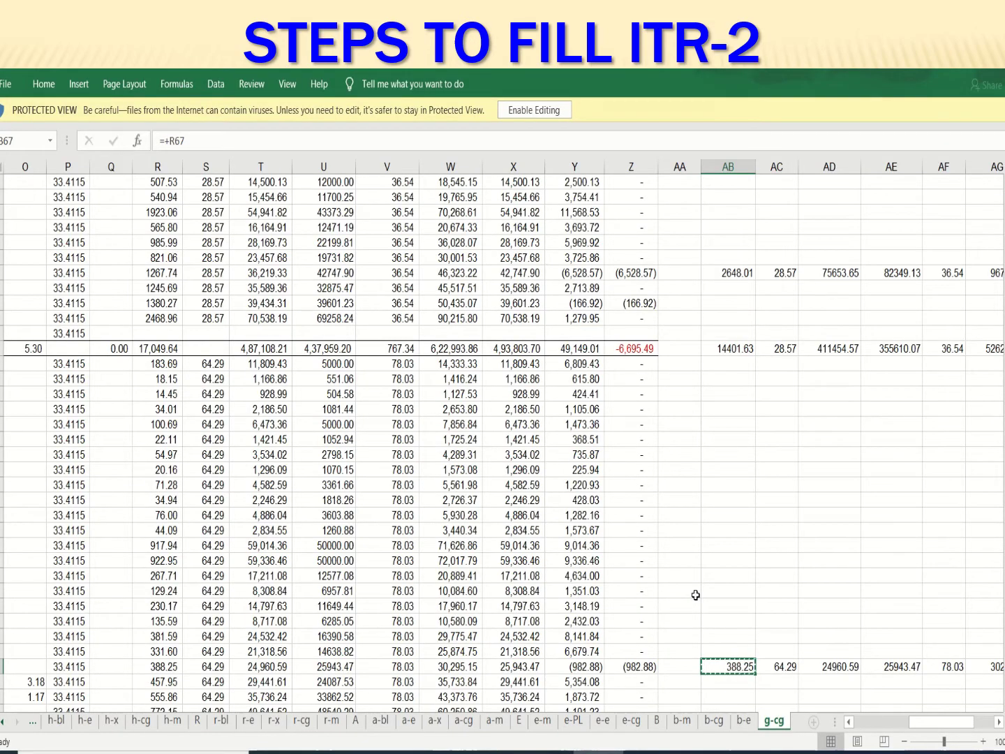
{"action": "key", "text": "Right"}
{"action": "key", "text": "ctrl+c"}
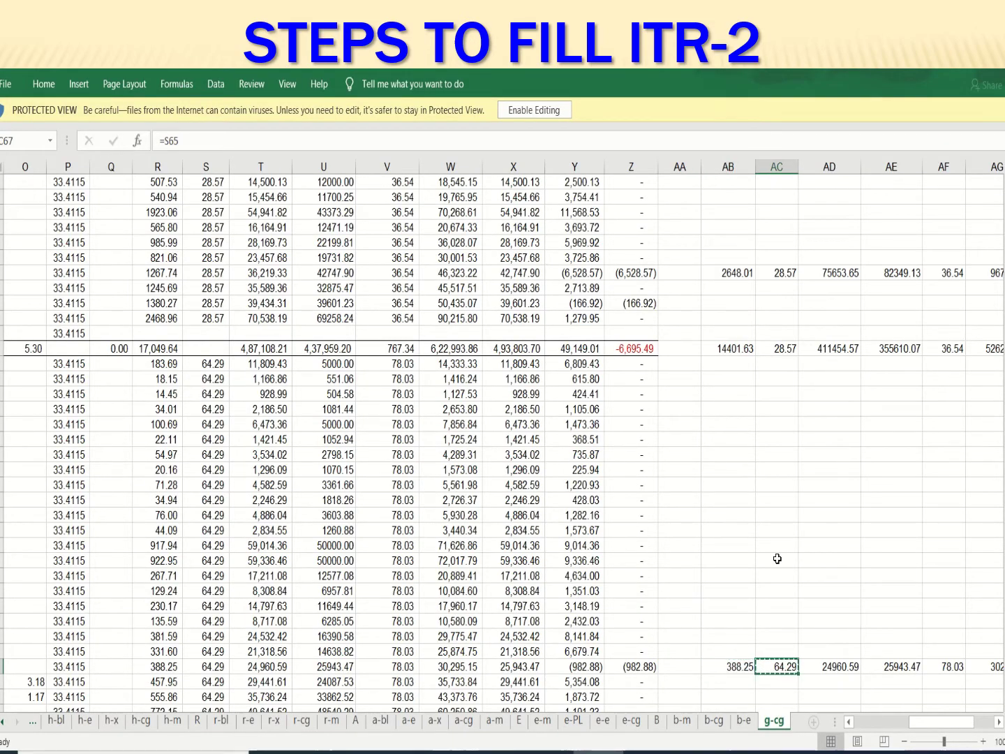
{"action": "key", "text": "alt+Tab"}
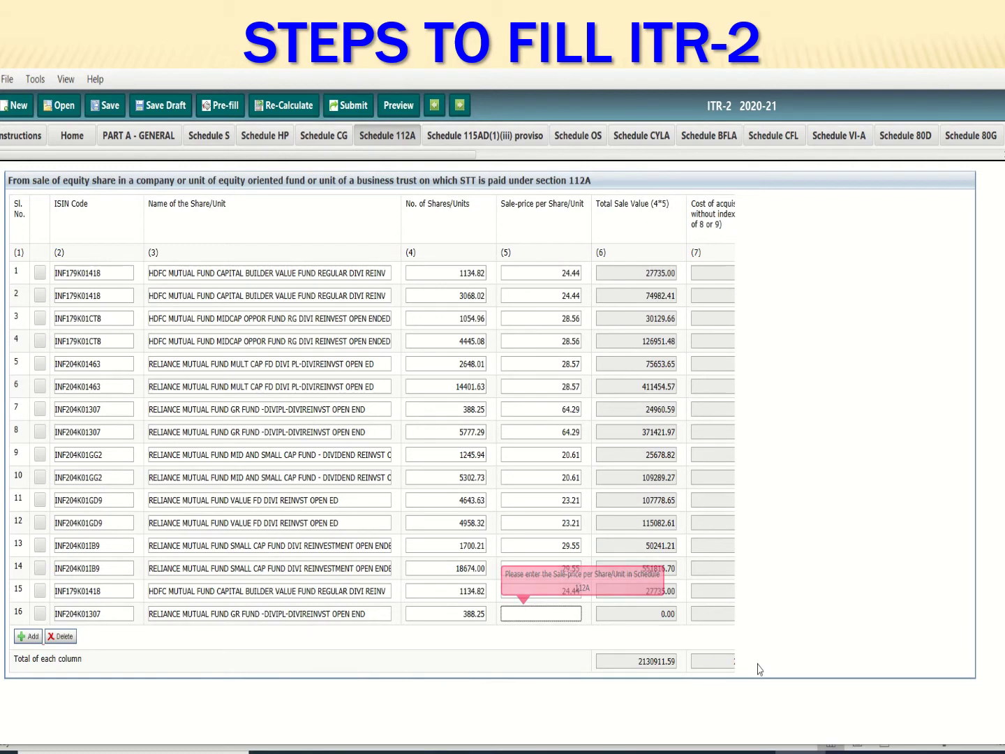
{"action": "key", "text": "Tab"}
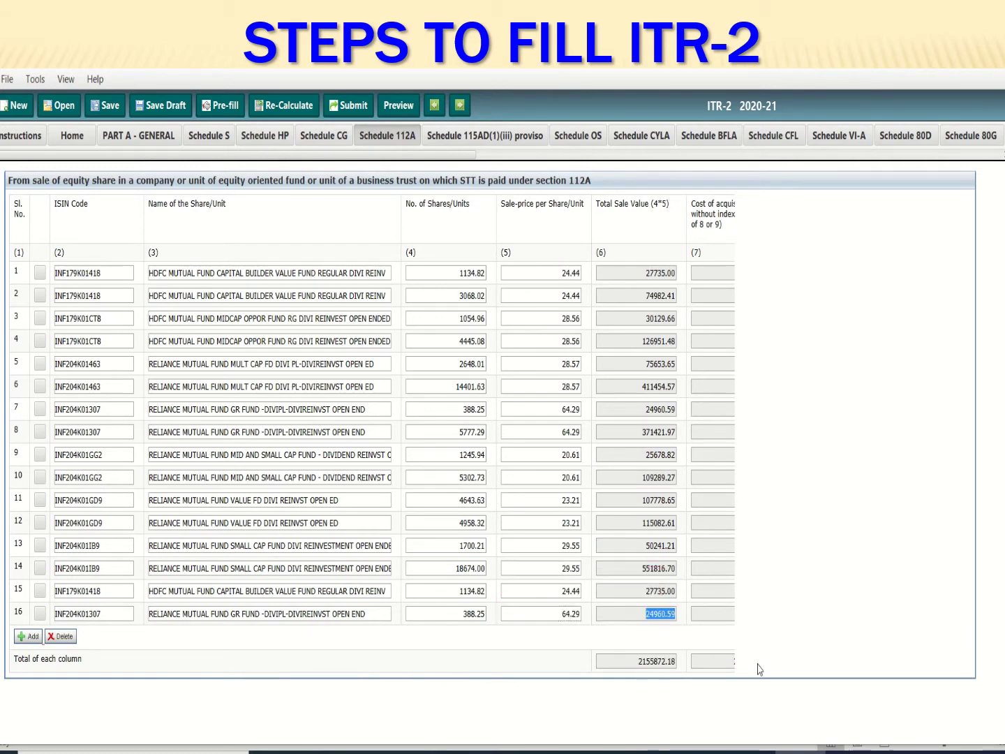
{"action": "key", "text": "Tab"}
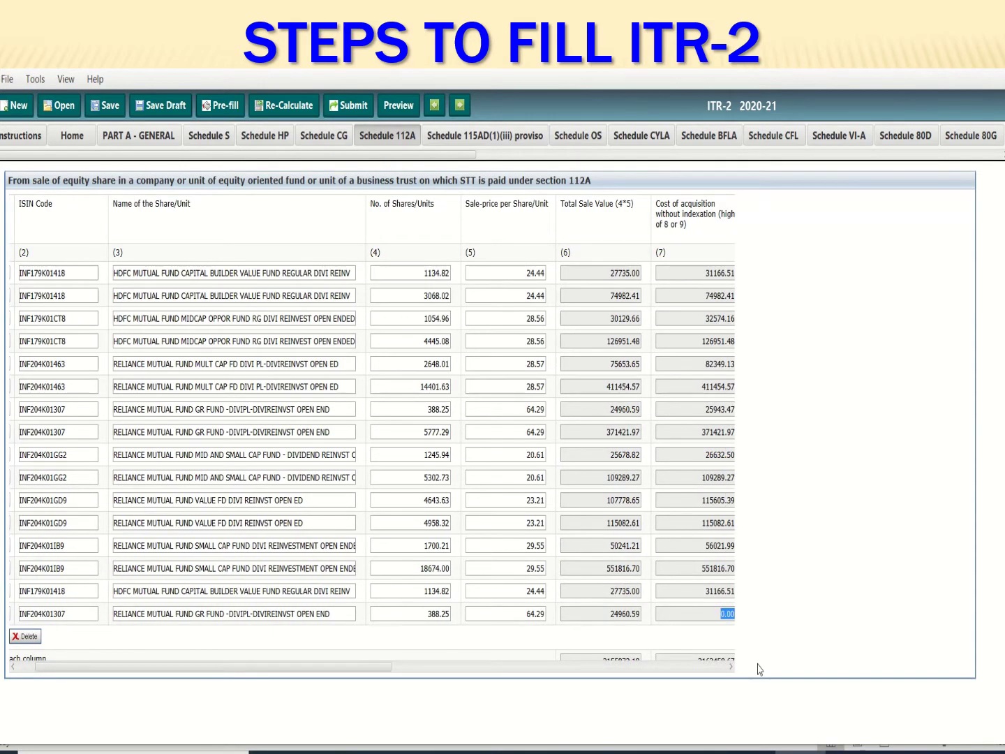
{"action": "key", "text": "Tab"}
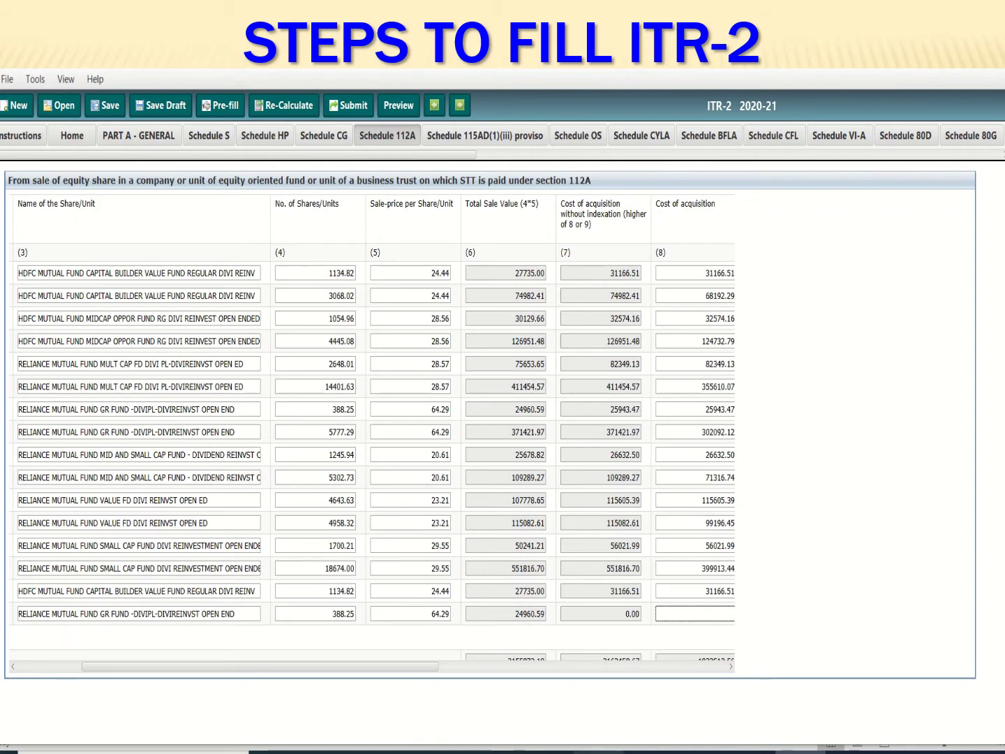
Copy 25943.47 from AE67 into row 16's cost of acquisition
{"action": "key", "text": "alt+Tab"}
{"action": "left_click", "coordinate": [829, 666]}
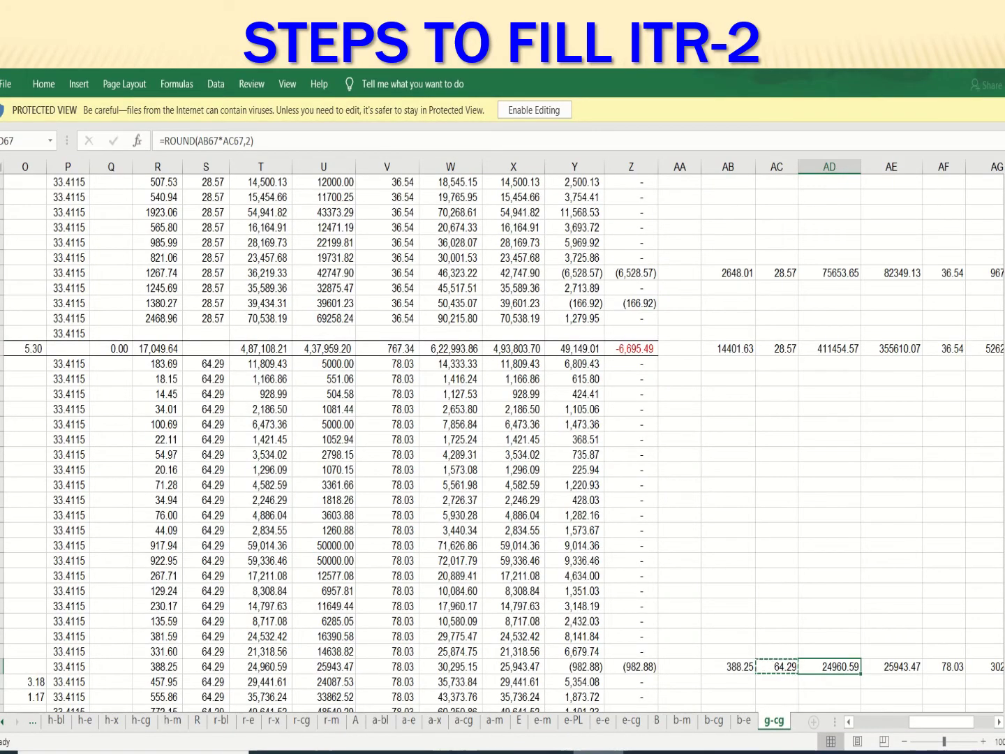
{"action": "left_click", "coordinate": [891, 666]}
{"action": "key", "text": "ctrl+c"}
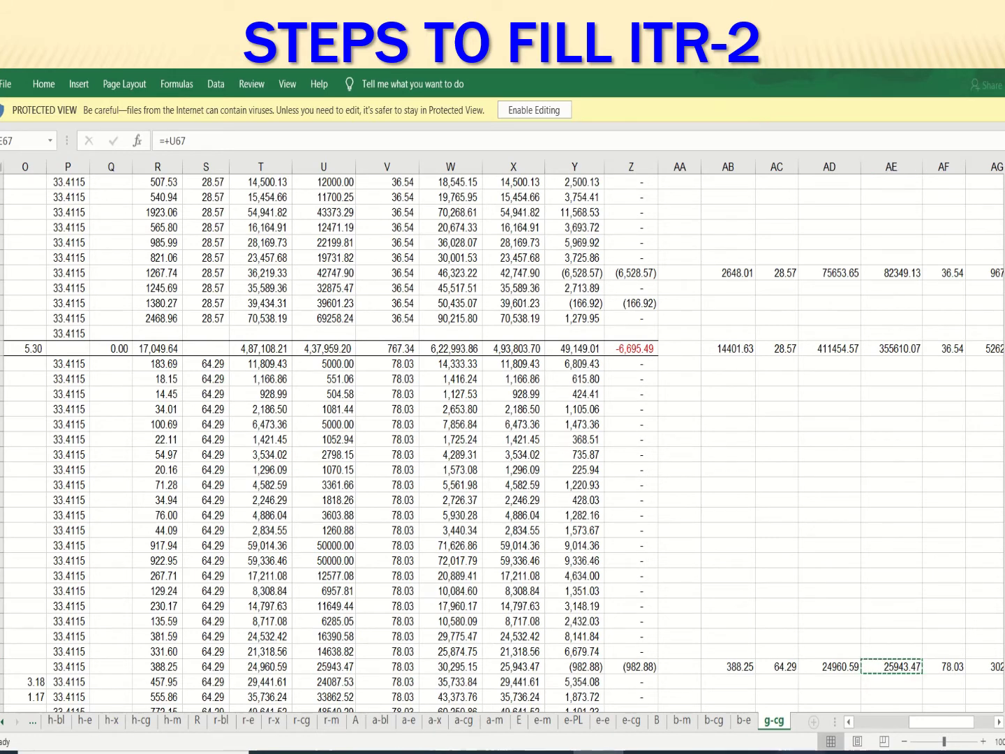
{"action": "key", "text": "alt+Tab"}
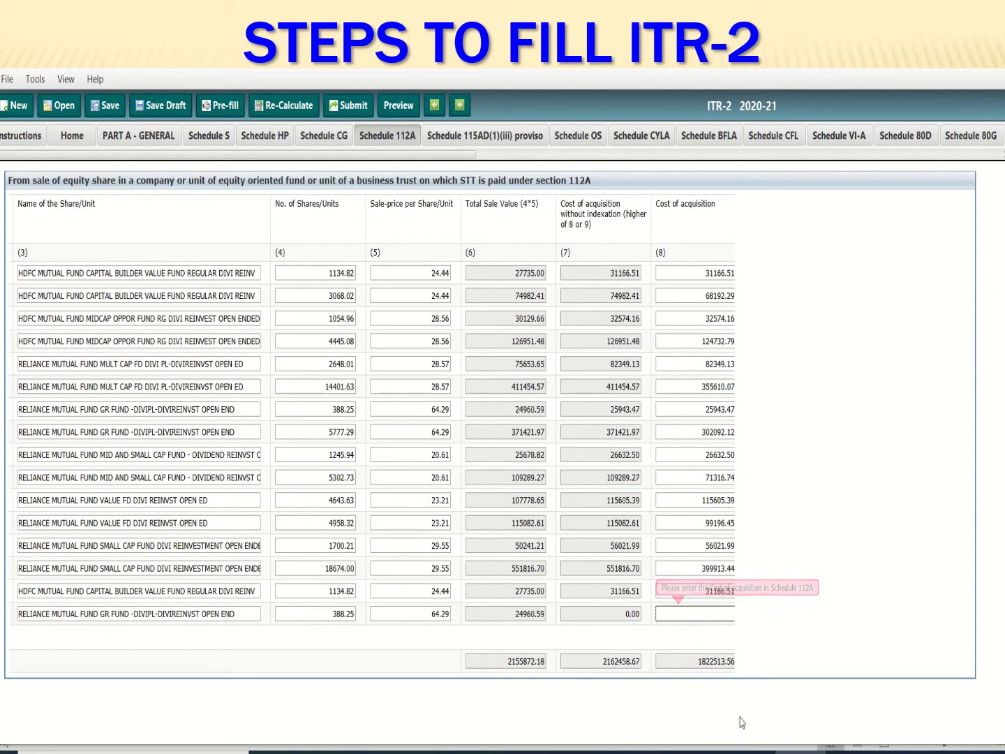
{"action": "key", "text": "ctrl+v"}
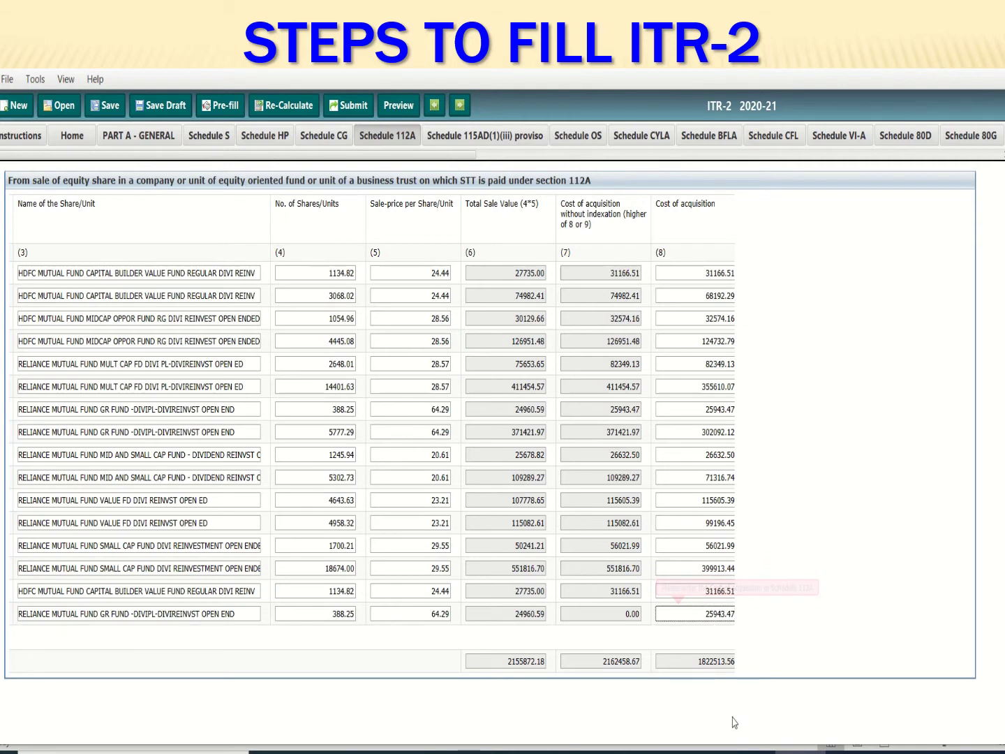
{"action": "key", "text": "Tab"}
{"action": "key", "text": "Tab"}
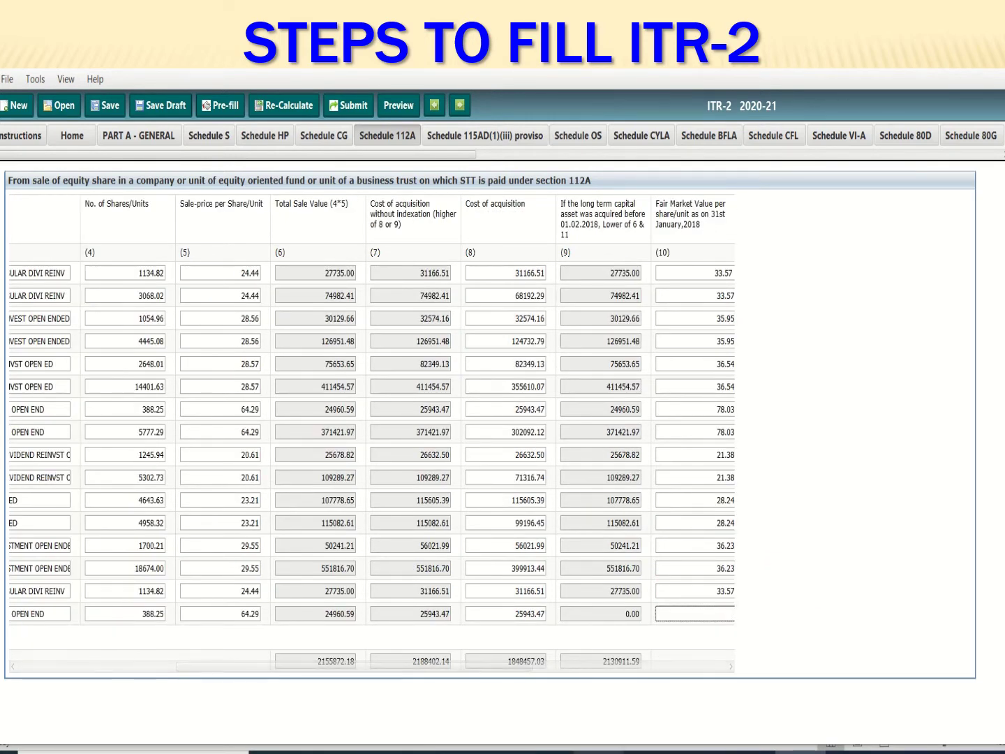
Enter fair market value 78.03 and zero expenditure for row 16, giving balance -982.88
{"action": "key", "text": "alt+Tab"}
{"action": "left_click", "coordinate": [943, 666]}
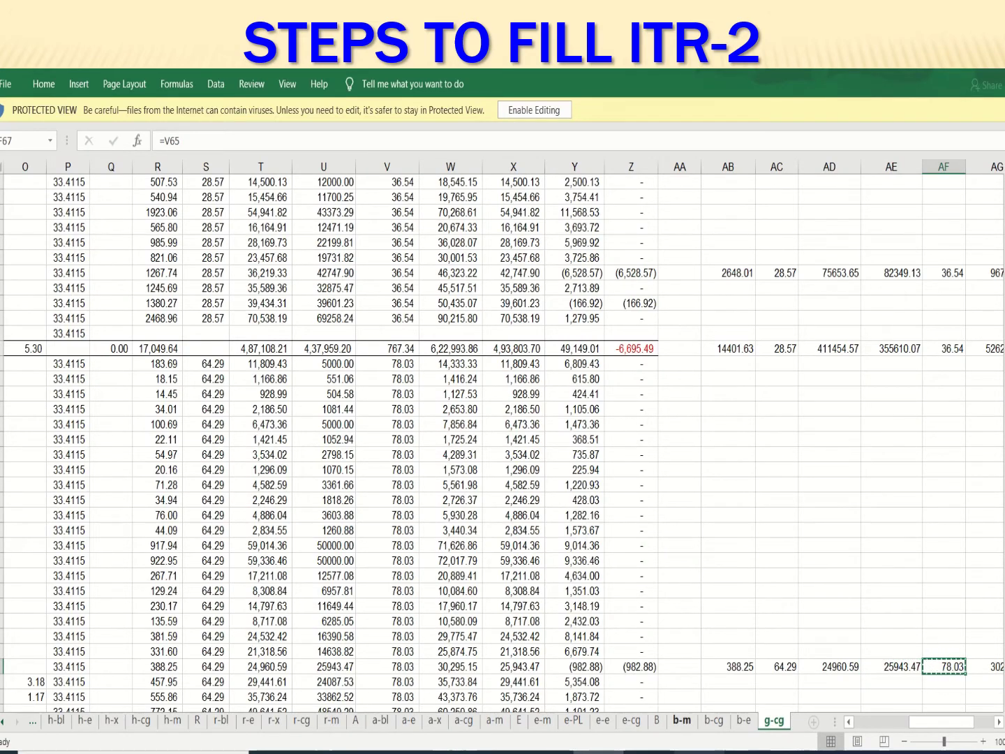
{"action": "key", "text": "alt+Tab"}
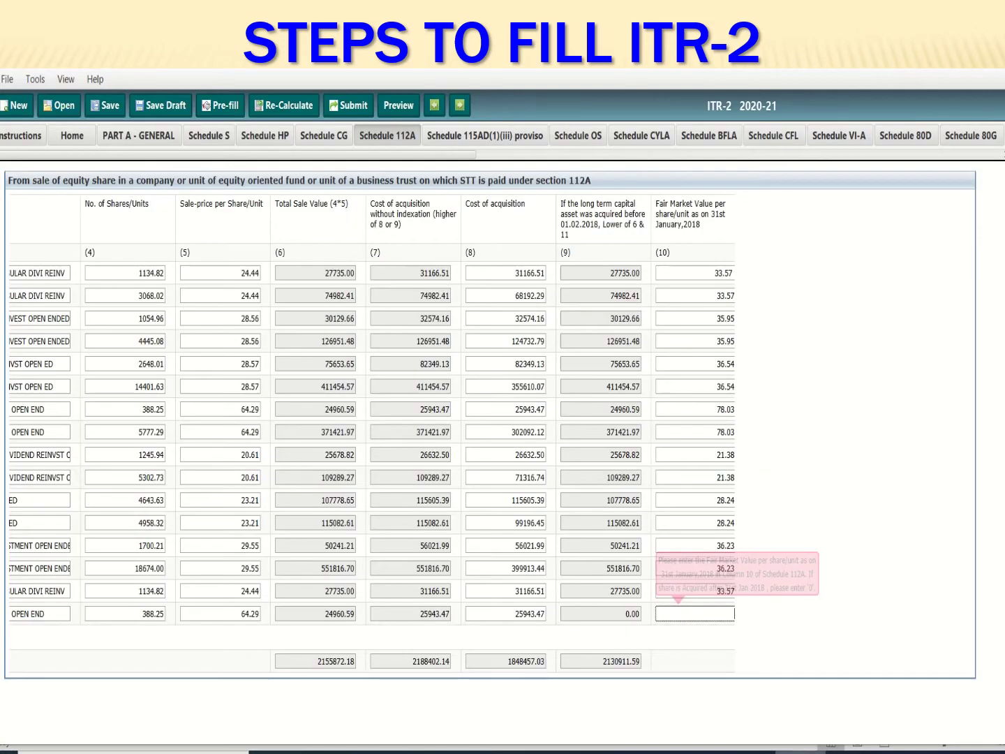
{"action": "key", "text": "ctrl+v"}
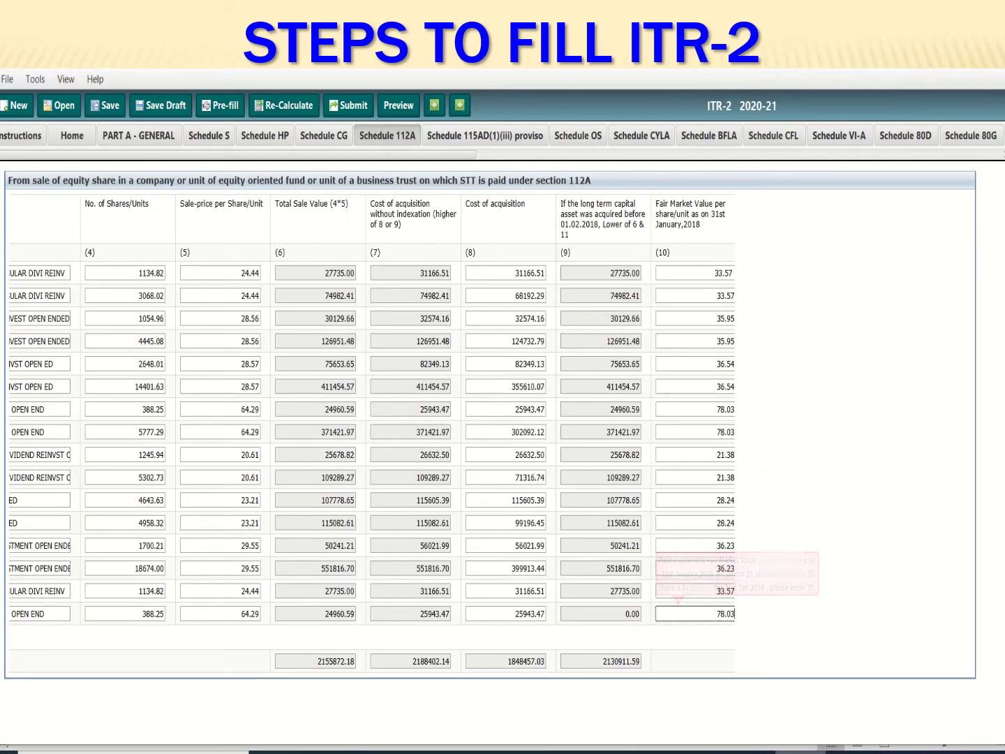
{"action": "key", "text": "Tab"}
{"action": "key", "text": "Tab"}
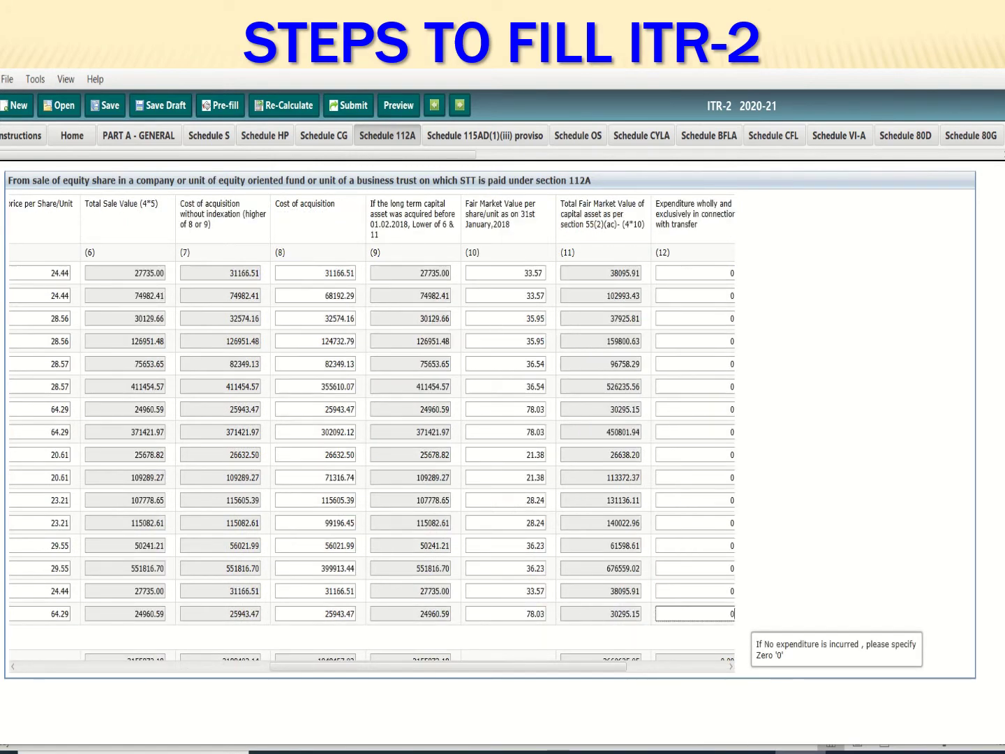
{"action": "type", "text": "0"}
{"action": "key", "text": "Tab"}
{"action": "key", "text": "Tab"}
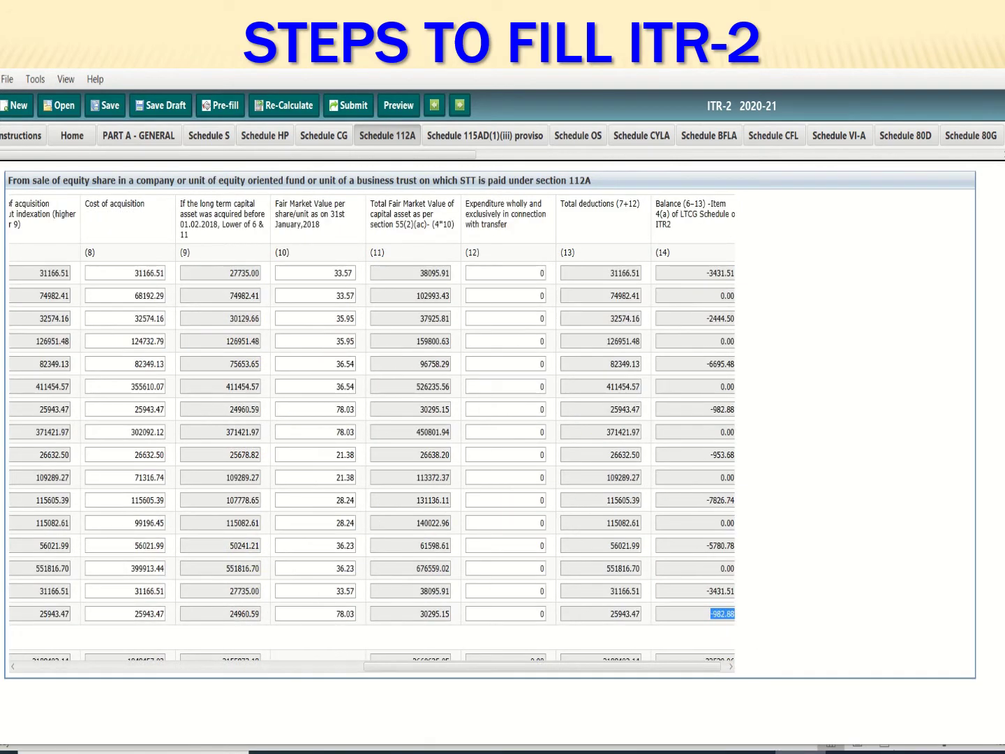
{"action": "key", "text": "Tab"}
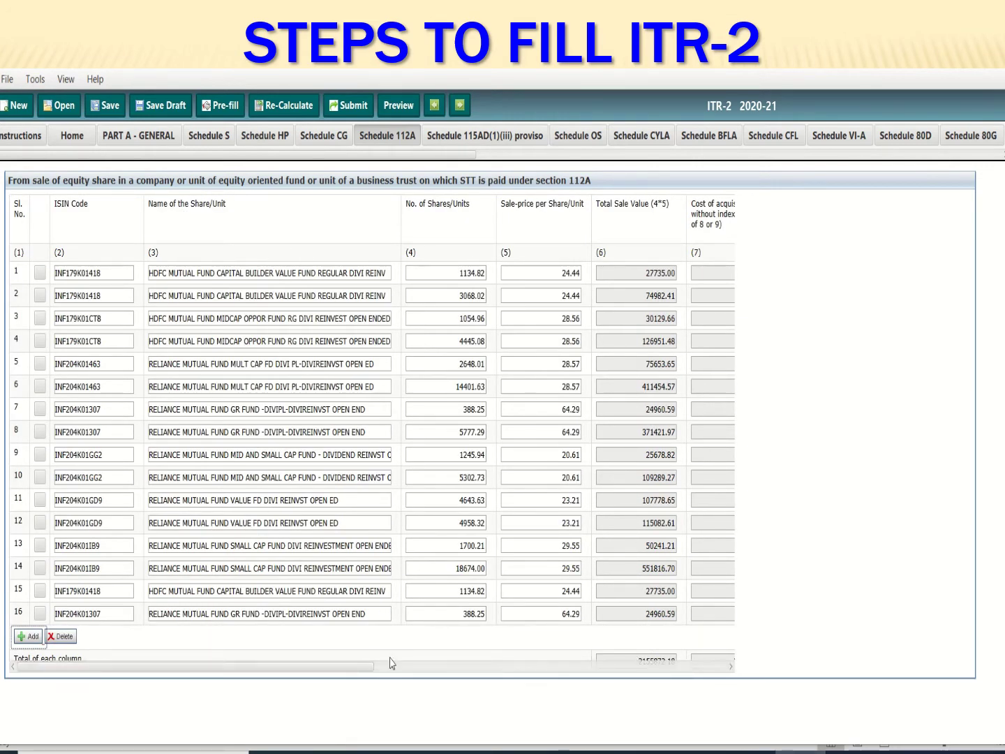
Delete rows 15 and 16 from Schedule 112A and check the -28115.57 balance total
{"action": "left_click", "coordinate": [40, 592]}
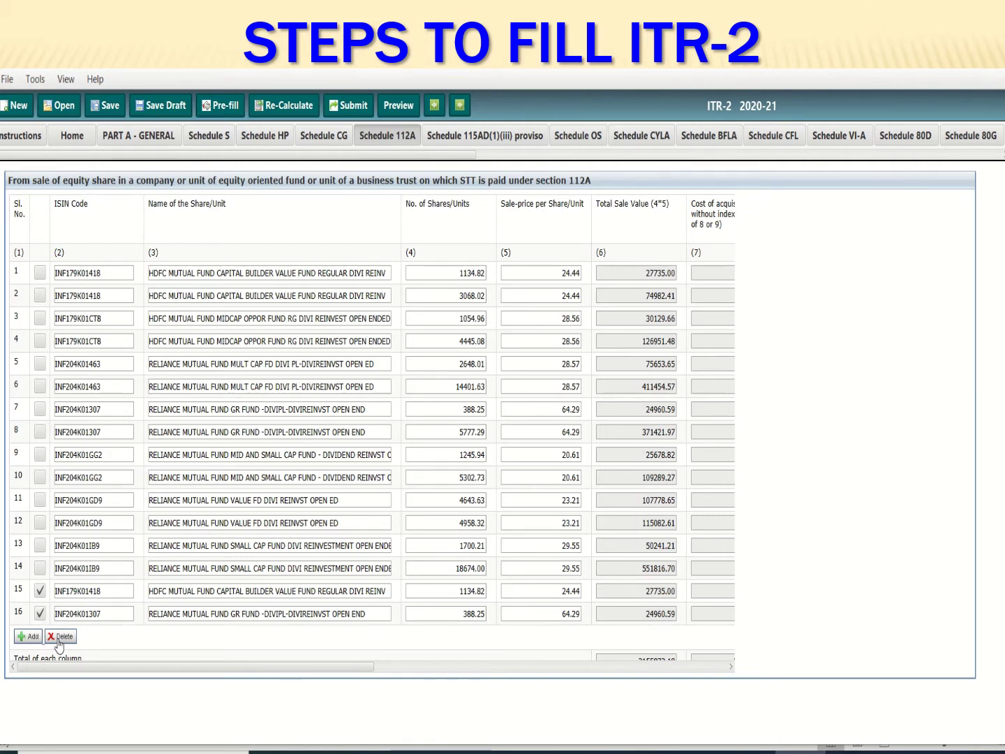
{"action": "left_click", "coordinate": [59, 638]}
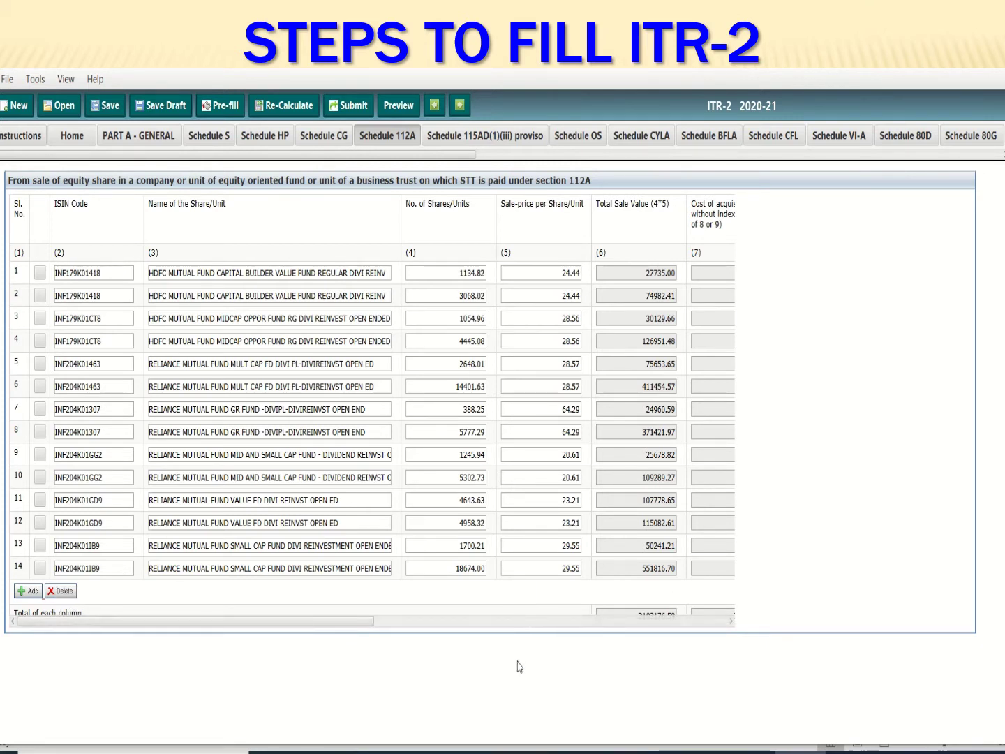
{"action": "left_click", "coordinate": [730, 622]}
{"action": "left_click", "coordinate": [730, 623]}
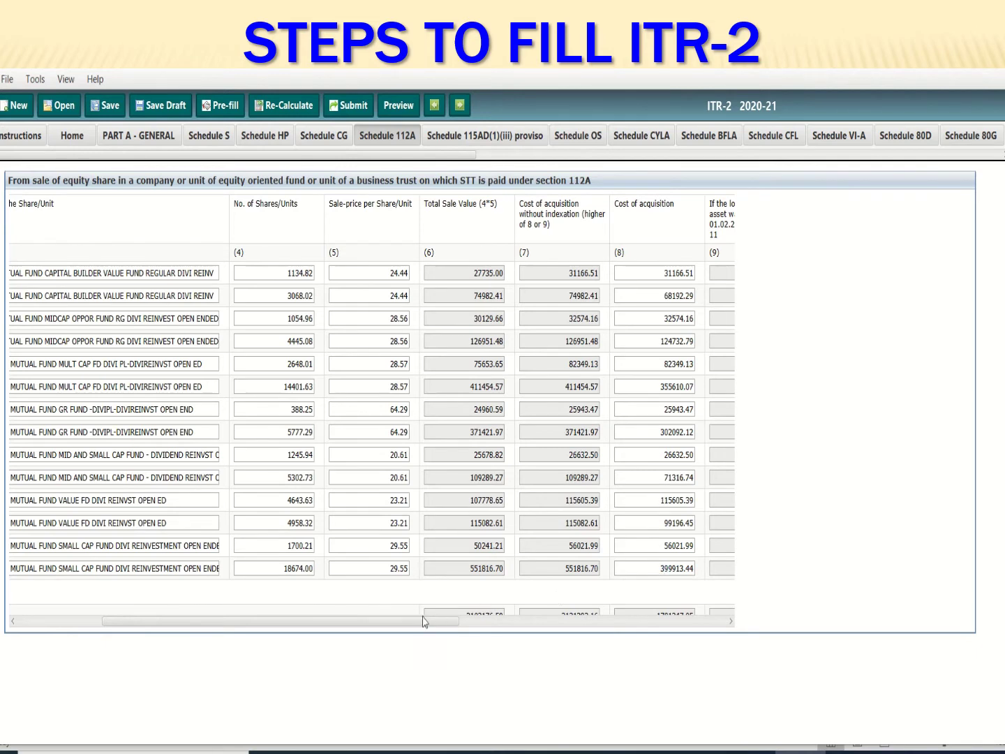
{"action": "left_click_drag", "start_coordinate": [420, 628], "coordinate": [909, 637]}
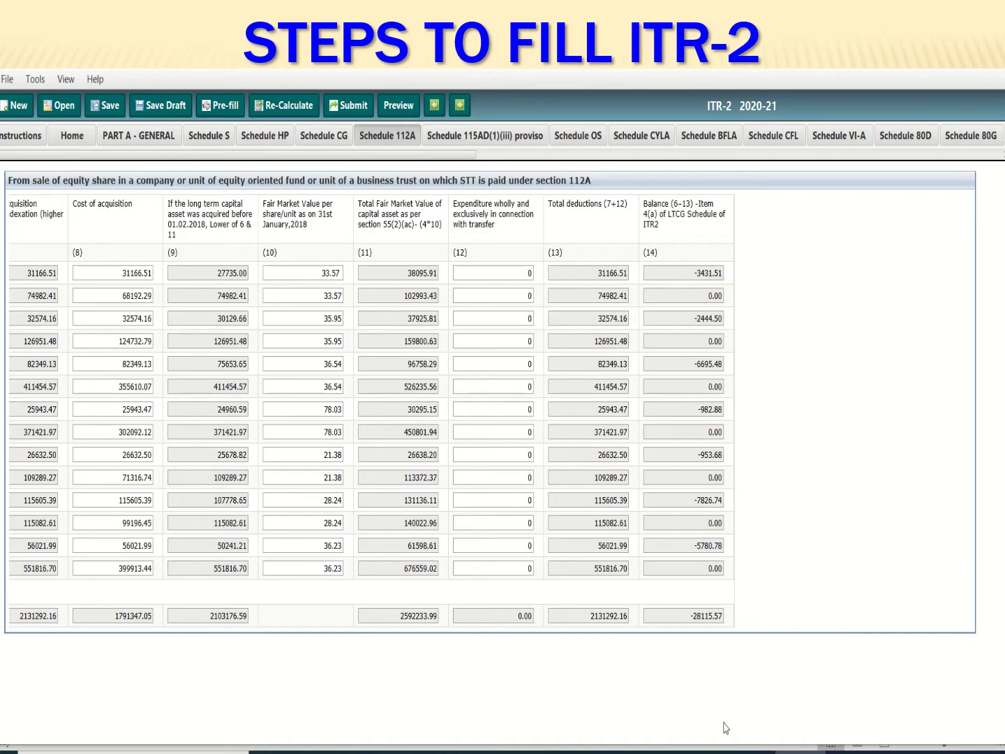
{"action": "key", "text": "alt+Tab"}
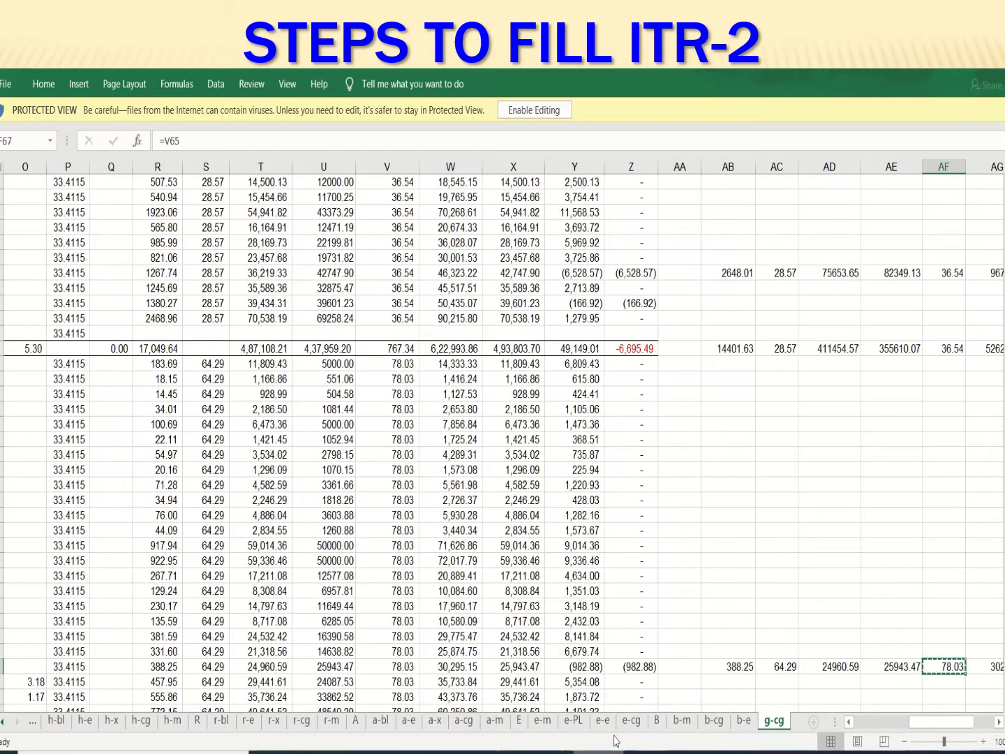
{"action": "scroll", "coordinate": [649, 610], "scroll_direction": "down", "scroll_amount": 10}
{"action": "scroll", "coordinate": [648, 609], "scroll_direction": "down", "scroll_amount": 4}
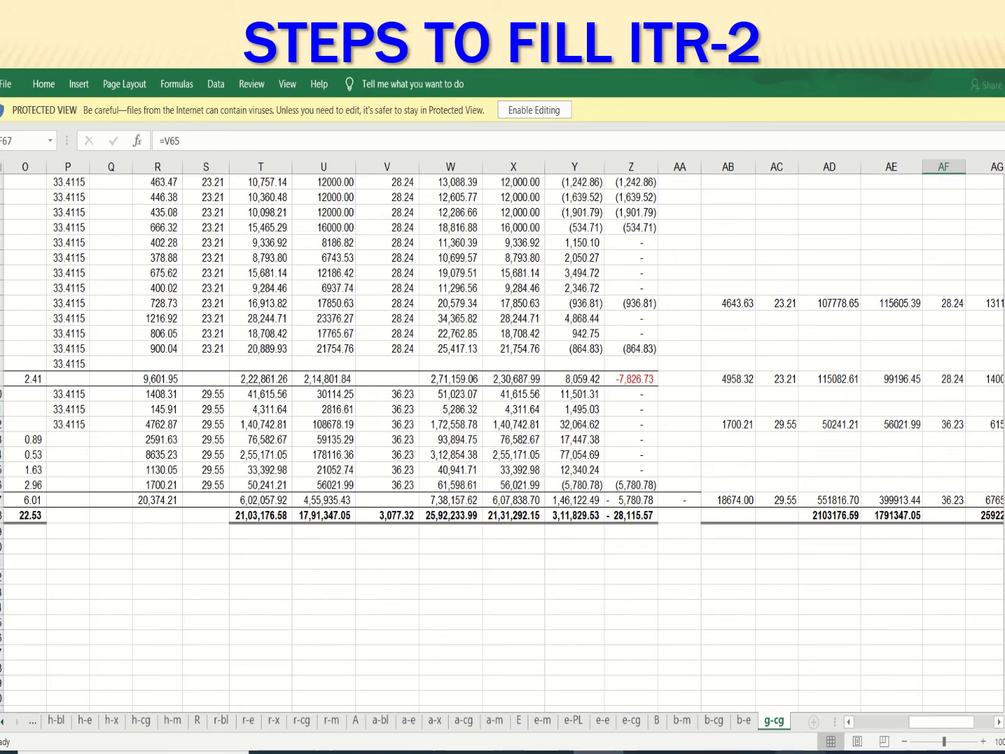
{"action": "key", "text": "alt+Tab"}
Review Schedule CG down to item B4, showing 112A long-term gains of -28116
{"action": "left_click", "coordinate": [315, 137]}
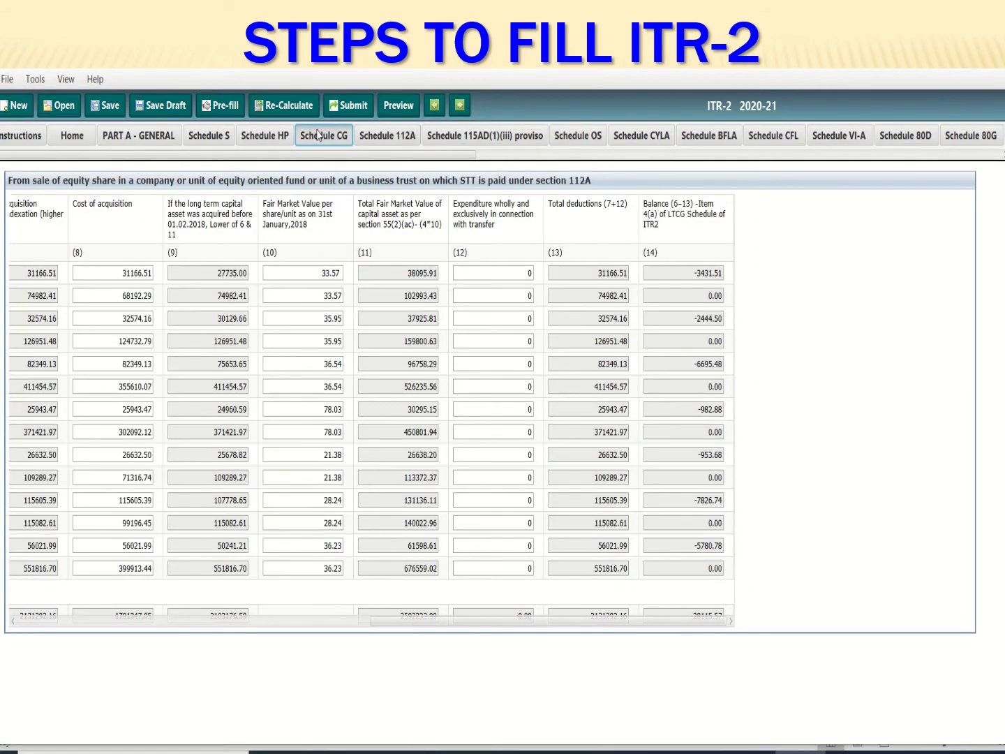
{"action": "scroll", "coordinate": [961, 619], "scroll_direction": "down", "scroll_amount": 5}
{"action": "scroll", "coordinate": [962, 619], "scroll_direction": "down", "scroll_amount": 10}
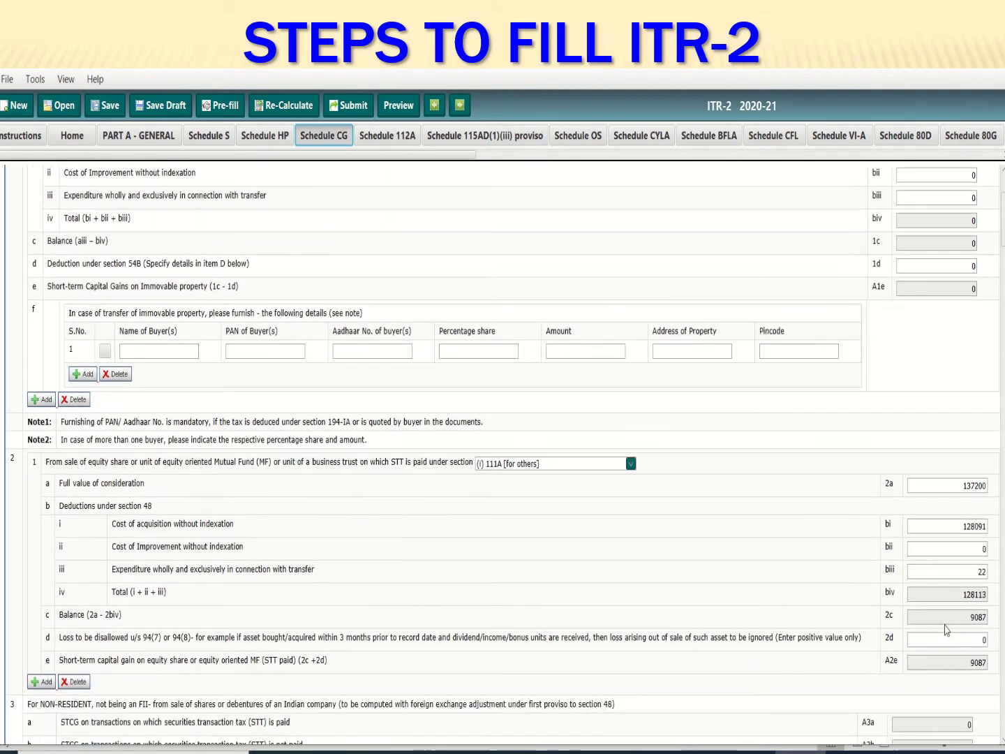
{"action": "scroll", "coordinate": [946, 630], "scroll_direction": "down", "scroll_amount": 10}
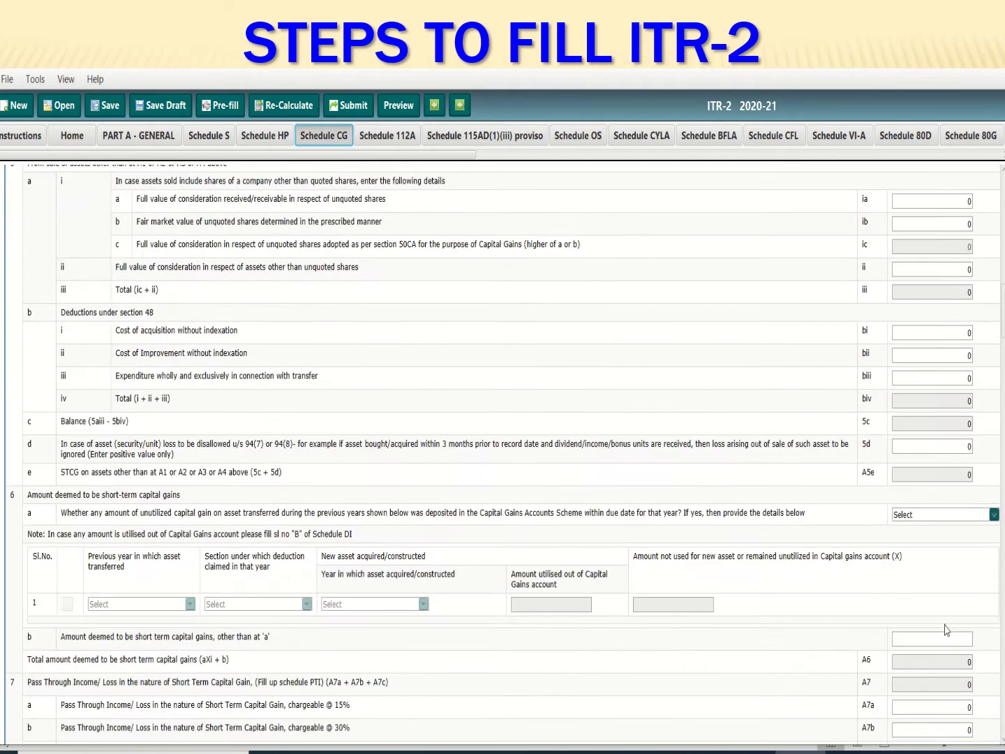
{"action": "scroll", "coordinate": [946, 631], "scroll_direction": "down", "scroll_amount": 10}
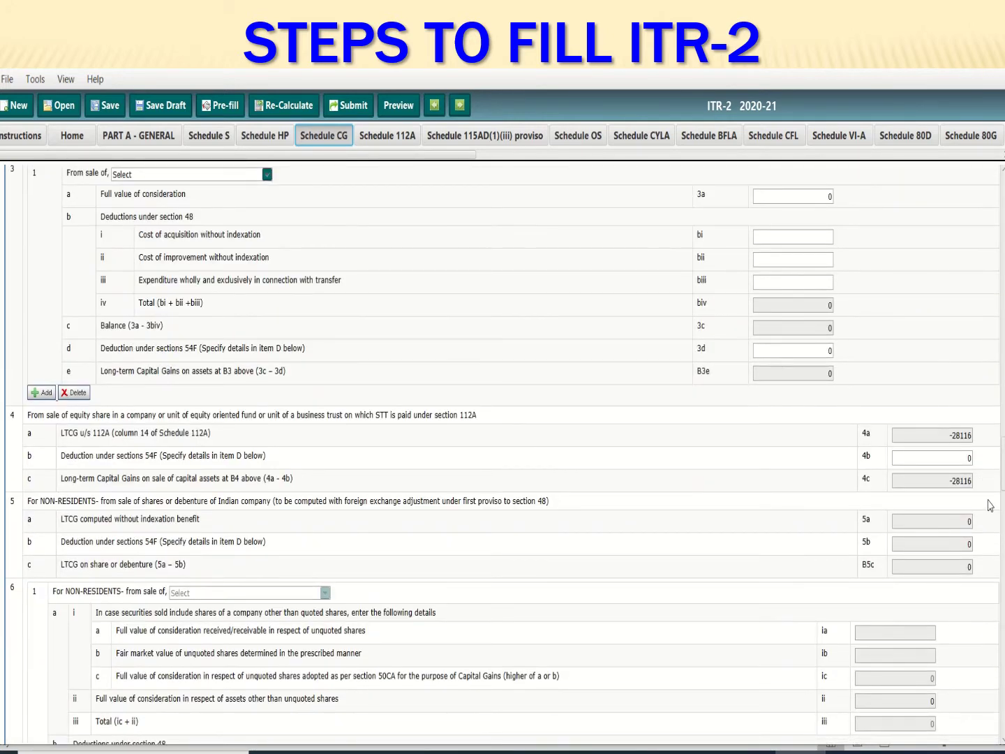
{"action": "scroll", "coordinate": [702, 604], "scroll_direction": "down", "scroll_amount": 1}
{"action": "scroll", "coordinate": [701, 603], "scroll_direction": "down", "scroll_amount": 3}
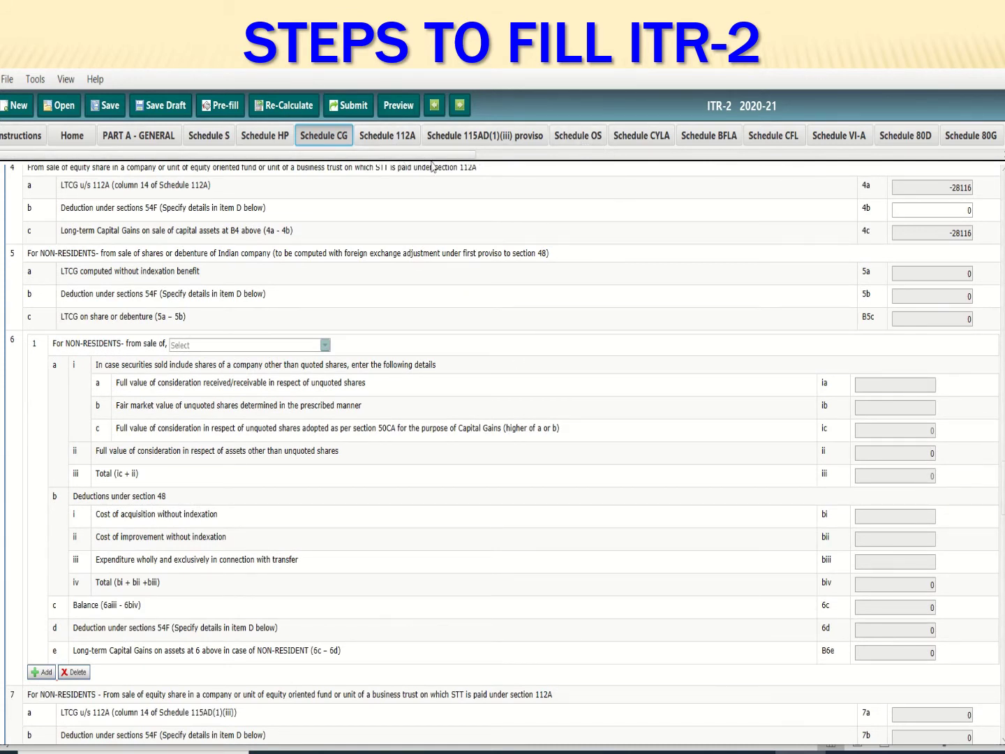
Review Schedule OS: family pension deduction 15000 and other-sources income 409367
{"action": "left_click", "coordinate": [569, 140]}
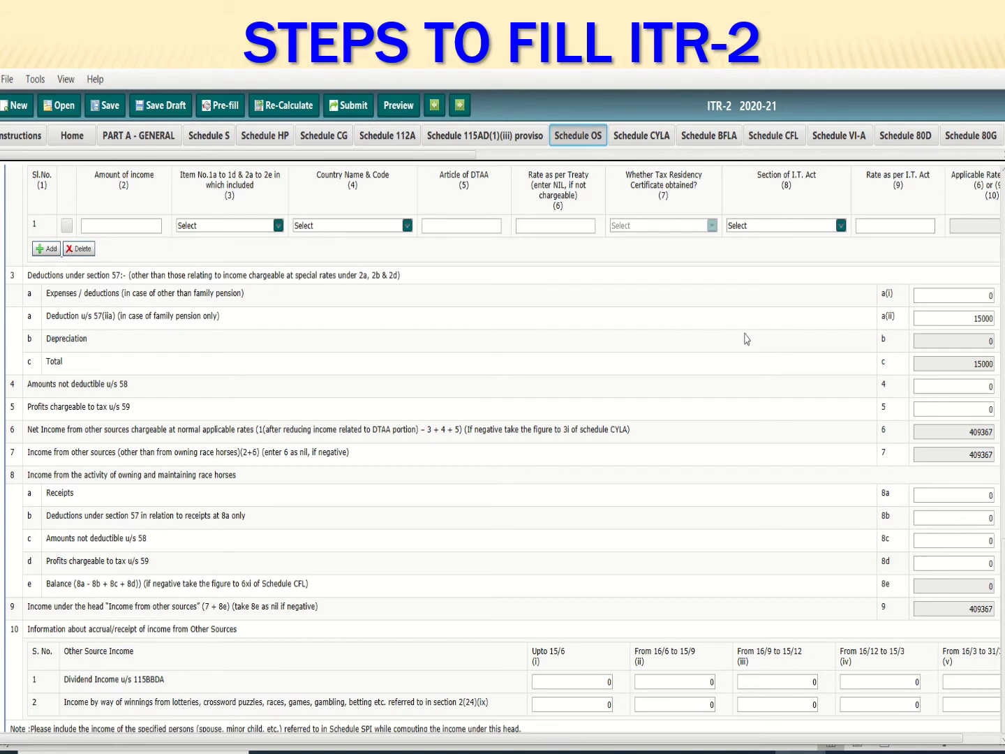
{"action": "scroll", "coordinate": [754, 338], "scroll_direction": "up", "scroll_amount": 1}
{"action": "scroll", "coordinate": [754, 340], "scroll_direction": "up", "scroll_amount": 15}
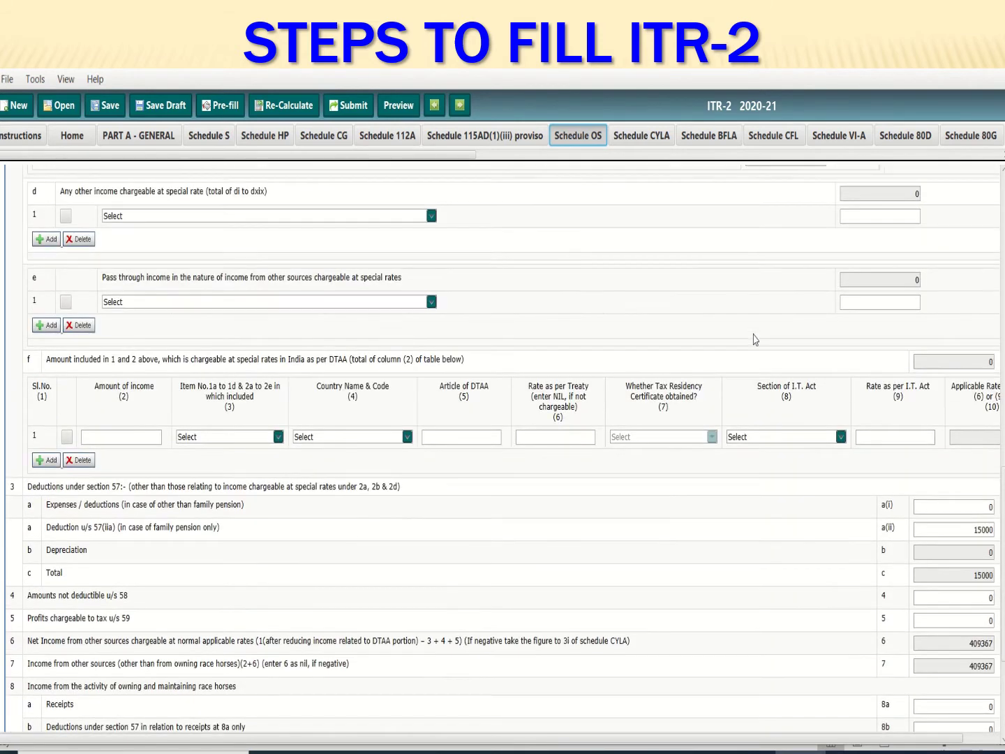
{"action": "scroll", "coordinate": [753, 340], "scroll_direction": "up", "scroll_amount": 5}
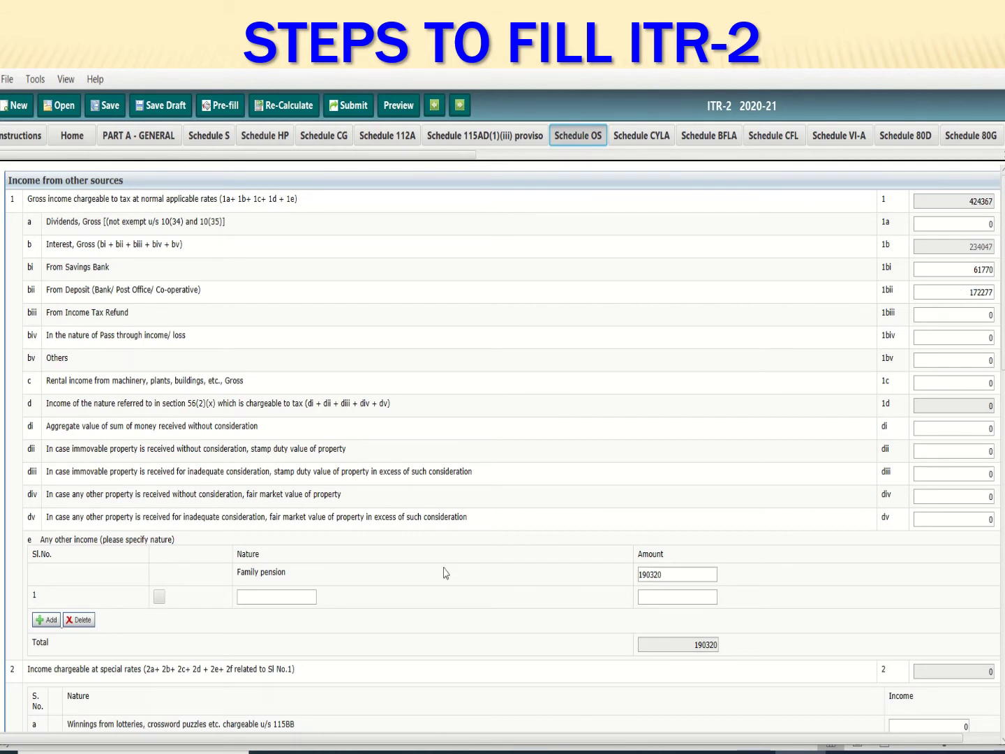
{"action": "scroll", "coordinate": [496, 531], "scroll_direction": "down", "scroll_amount": 2}
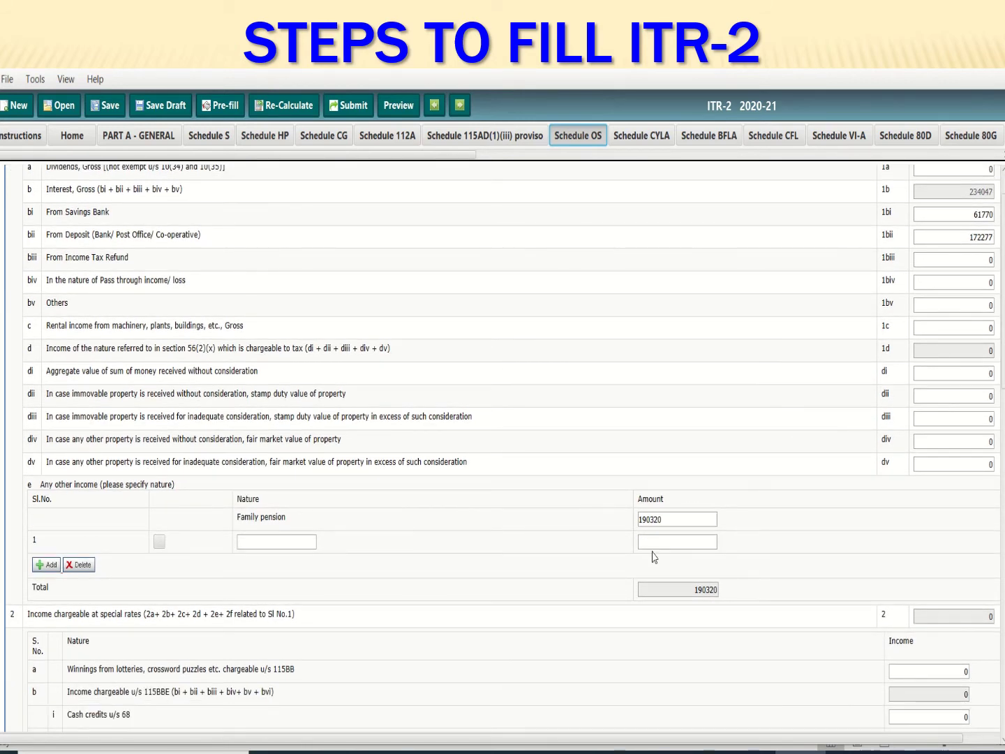
{"action": "scroll", "coordinate": [726, 612], "scroll_direction": "down", "scroll_amount": 4}
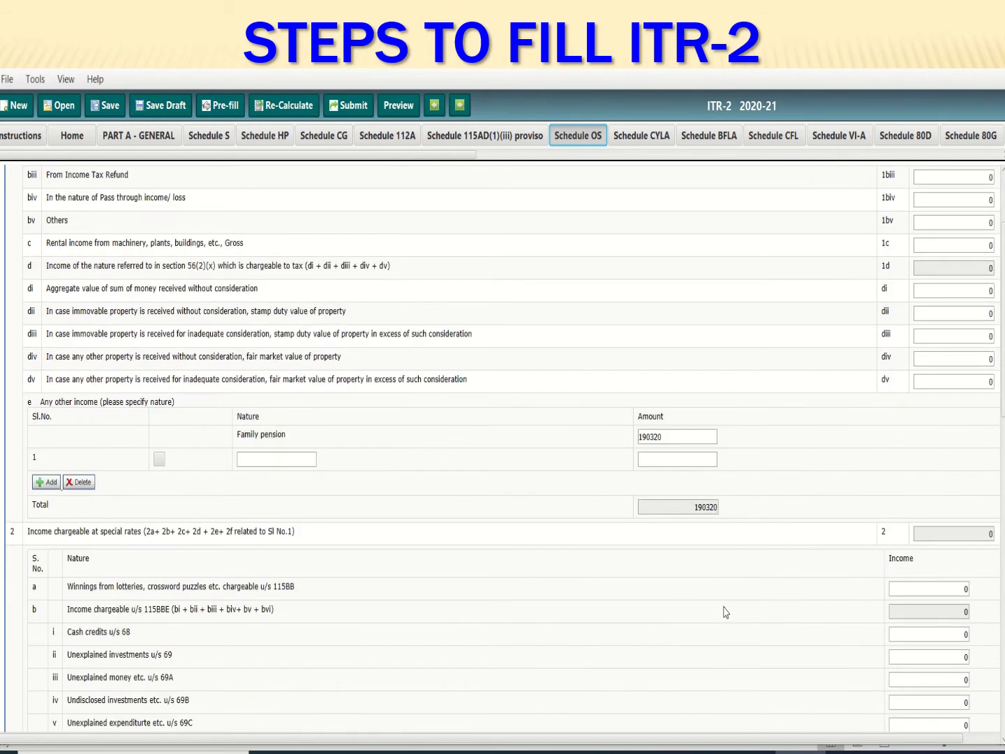
{"action": "scroll", "coordinate": [726, 612], "scroll_direction": "down", "scroll_amount": 2}
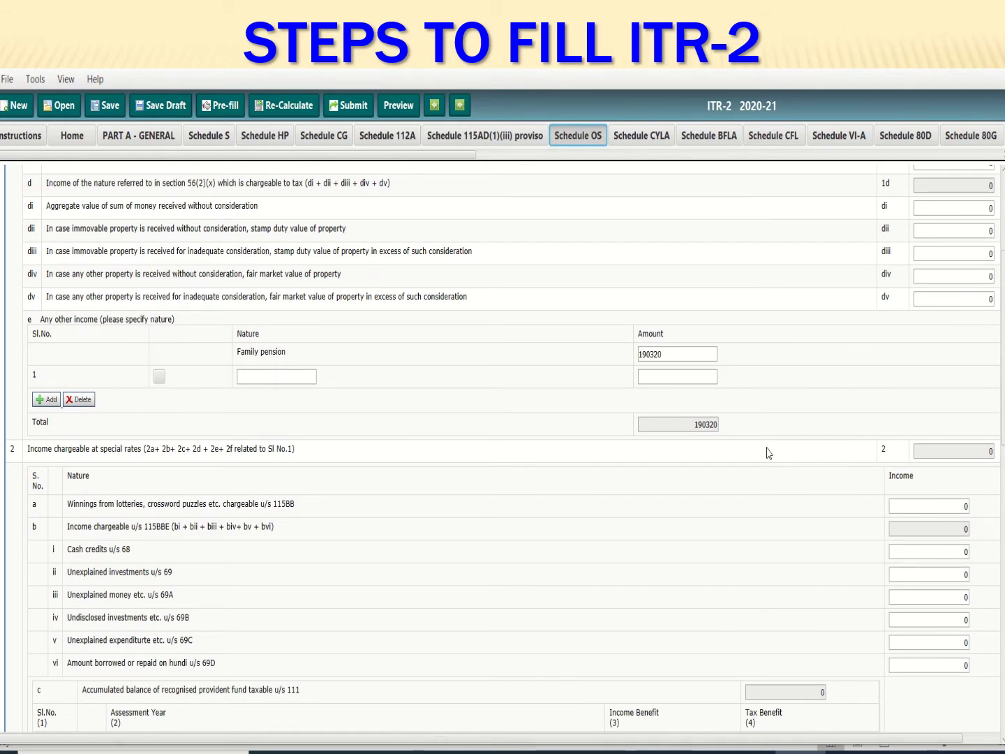
{"action": "scroll", "coordinate": [769, 462], "scroll_direction": "down", "scroll_amount": 8}
{"action": "scroll", "coordinate": [768, 463], "scroll_direction": "down", "scroll_amount": 11}
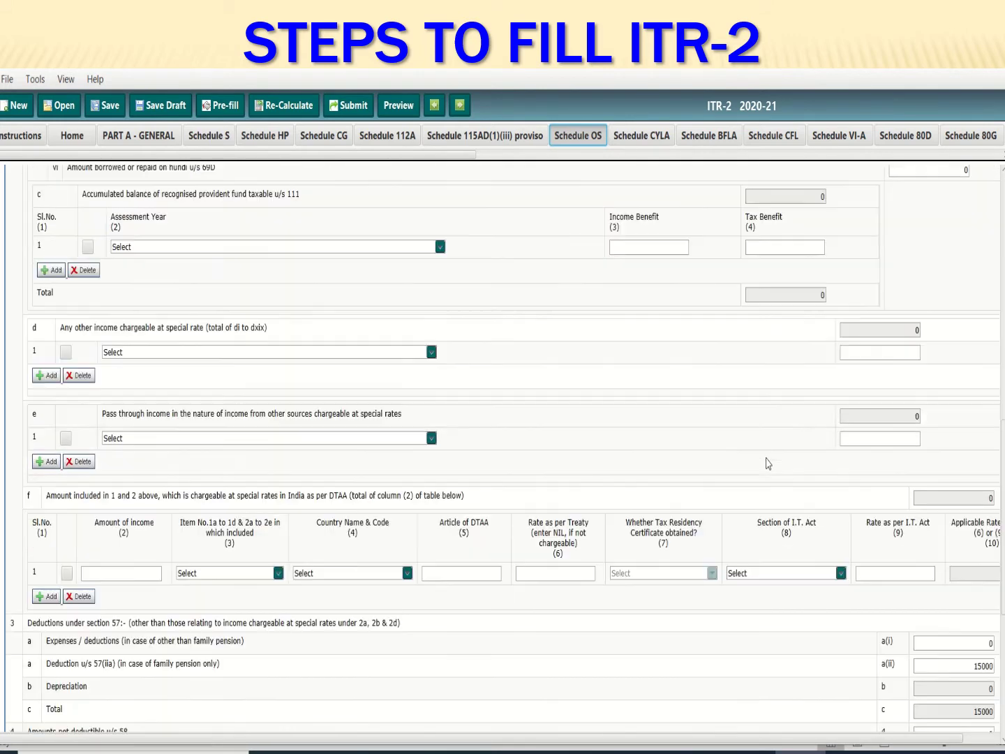
{"action": "scroll", "coordinate": [767, 463], "scroll_direction": "down", "scroll_amount": 3}
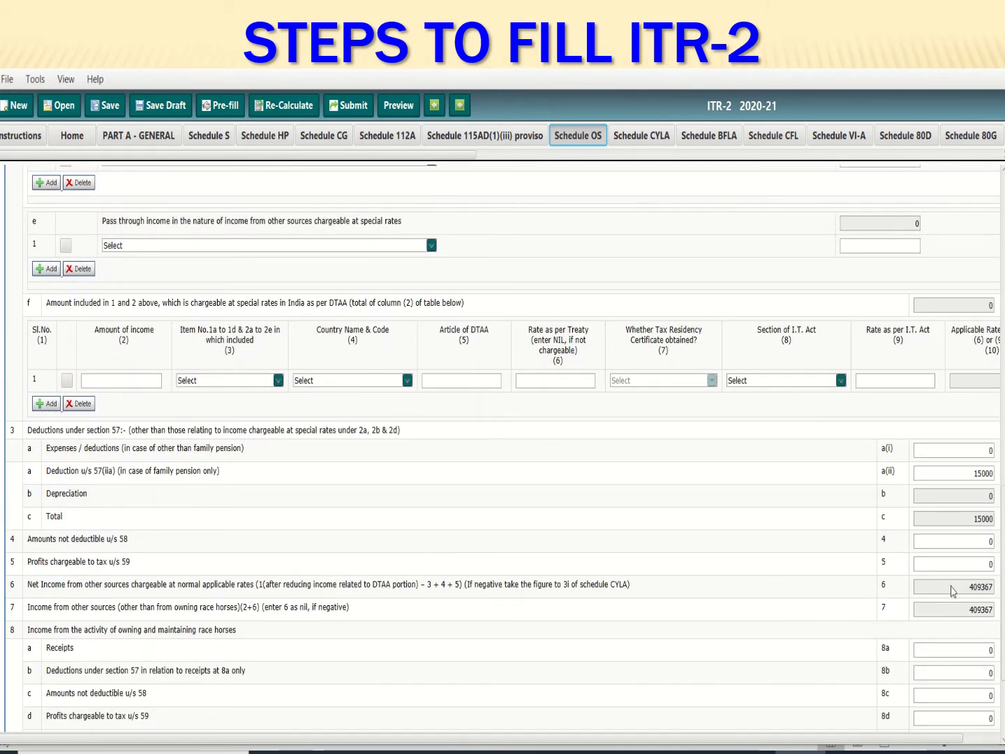
{"action": "scroll", "coordinate": [950, 590], "scroll_direction": "down", "scroll_amount": 3}
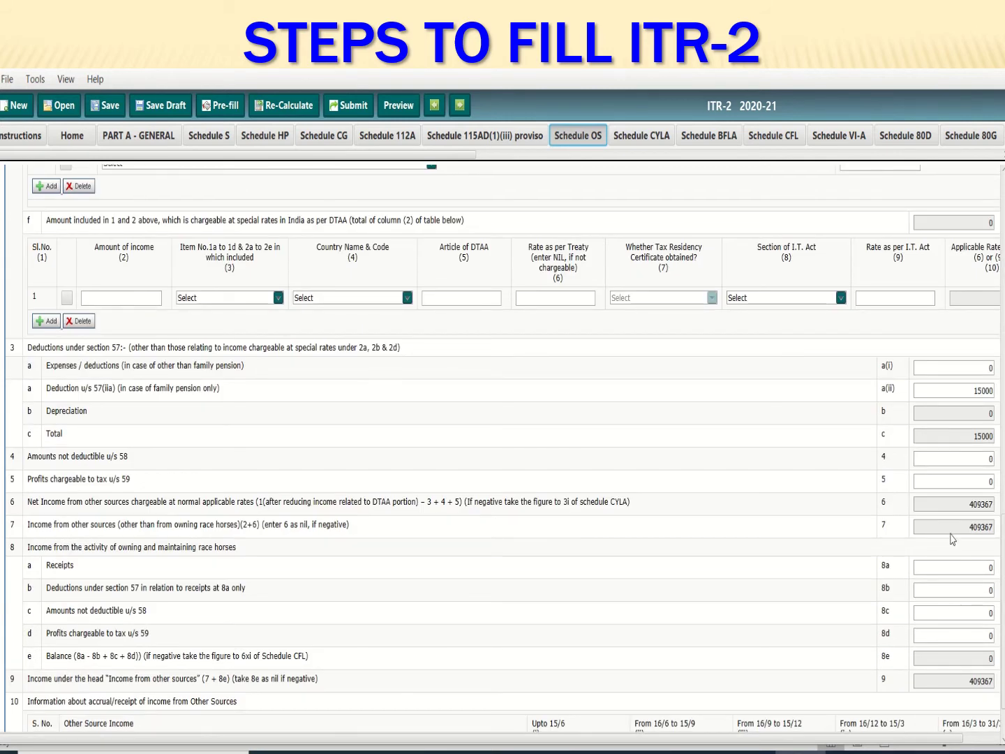
{"action": "scroll", "coordinate": [949, 545], "scroll_direction": "down", "scroll_amount": 3}
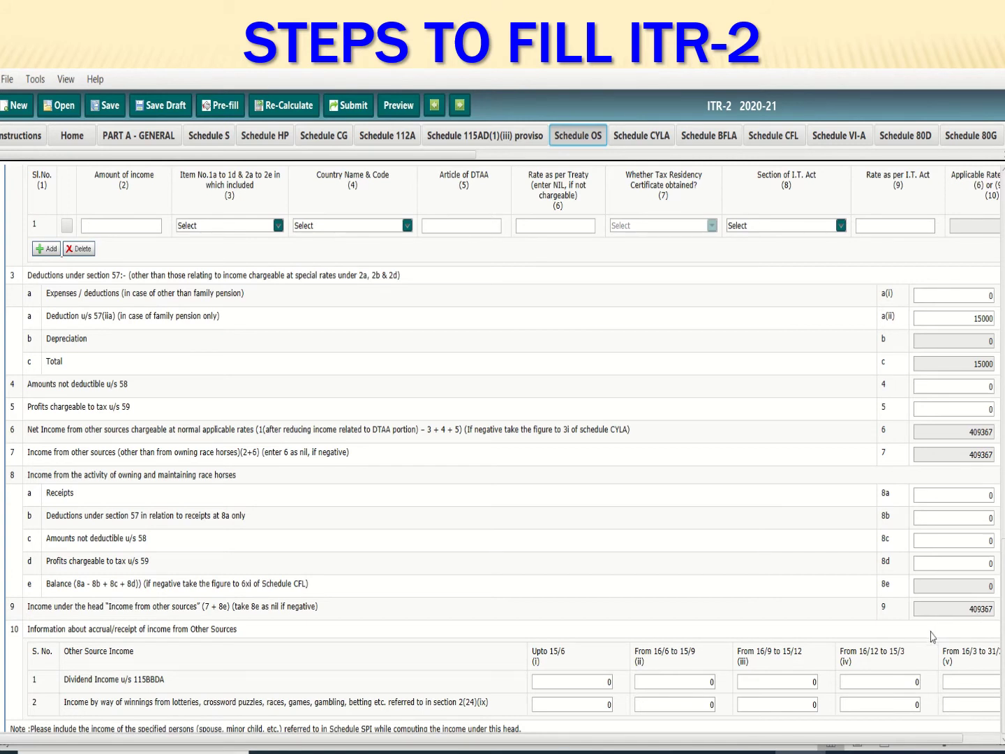
{"action": "scroll", "coordinate": [930, 633], "scroll_direction": "up", "scroll_amount": 9}
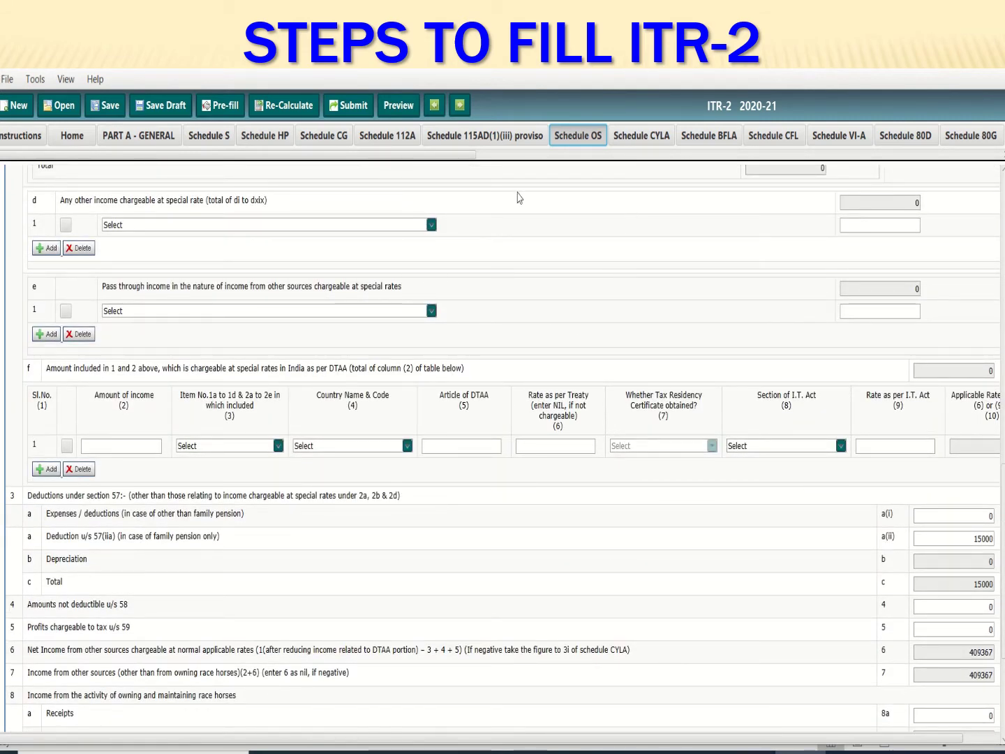
Look through Schedules CYLA and BFLA, then view Schedule CFL's 28116 long-term capital loss carried forward
{"action": "left_click", "coordinate": [636, 140]}
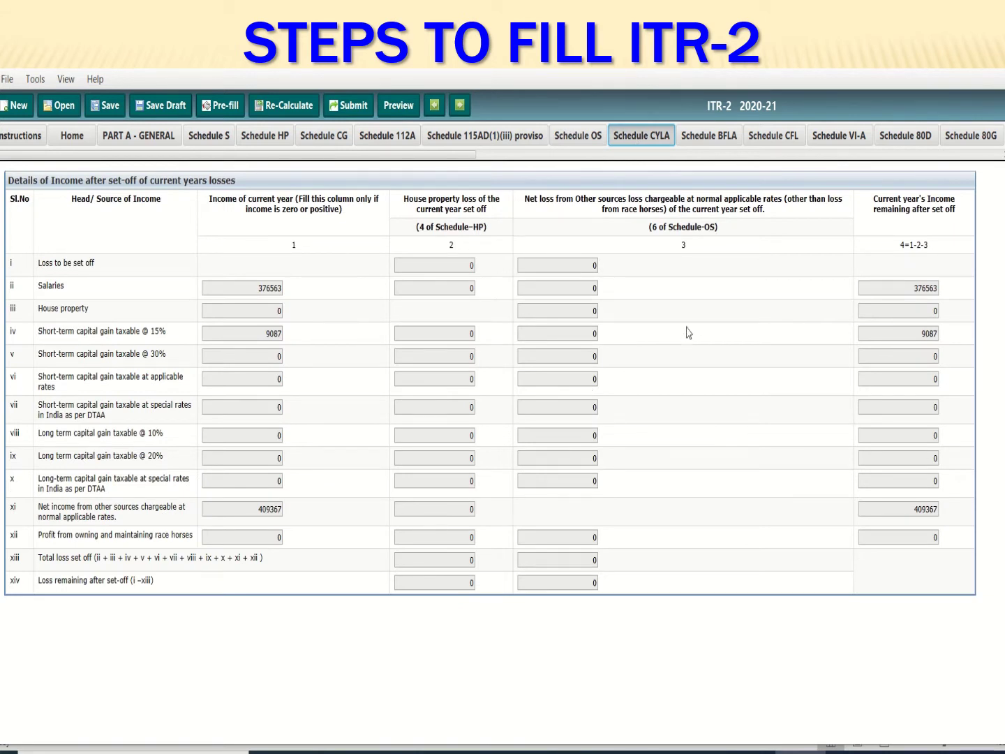
{"action": "left_click", "coordinate": [723, 142]}
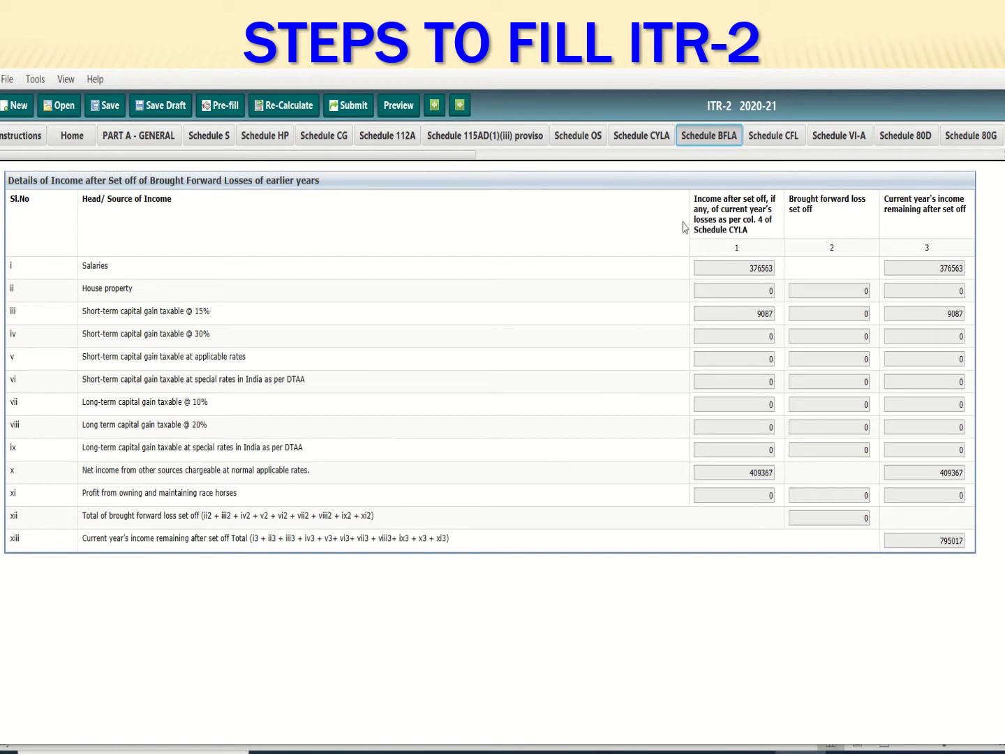
{"action": "left_click", "coordinate": [783, 143]}
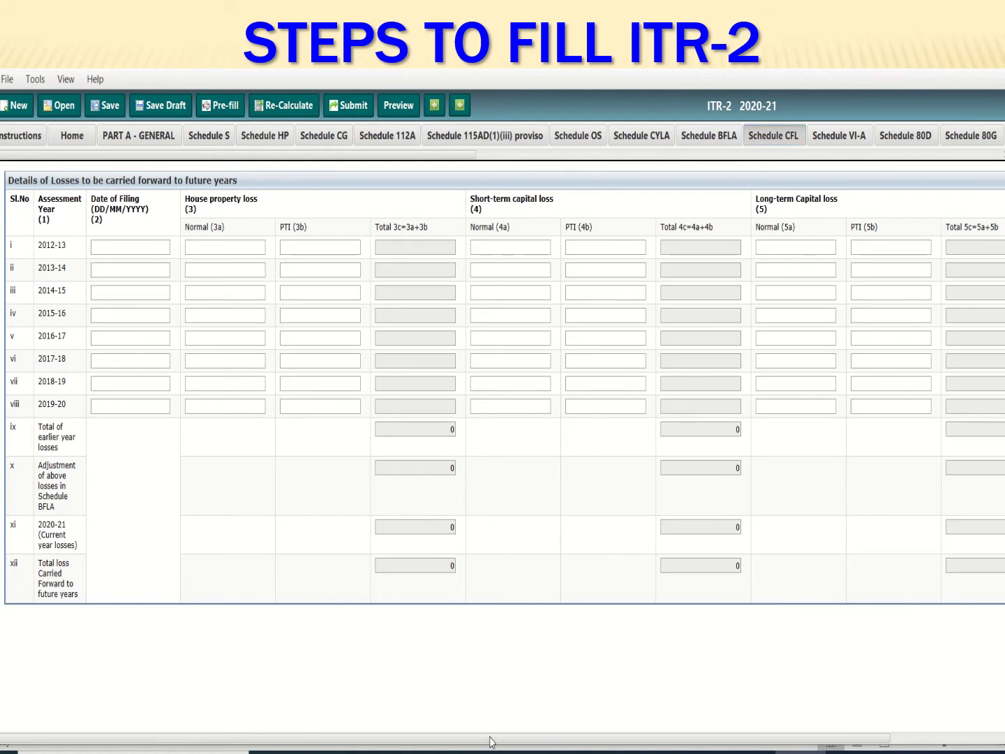
{"action": "left_click_drag", "start_coordinate": [489, 737], "coordinate": [656, 730]}
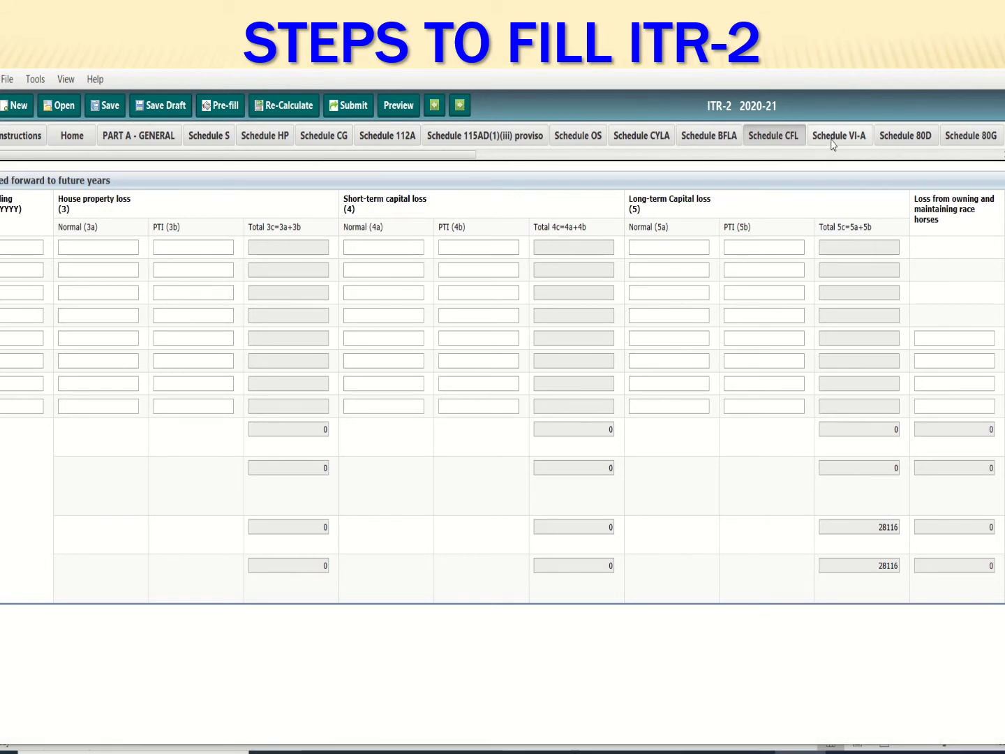
In Schedule 80D answer No to both senior-citizen questions, then review the 80G and VI-A deductions
{"action": "left_click", "coordinate": [912, 139]}
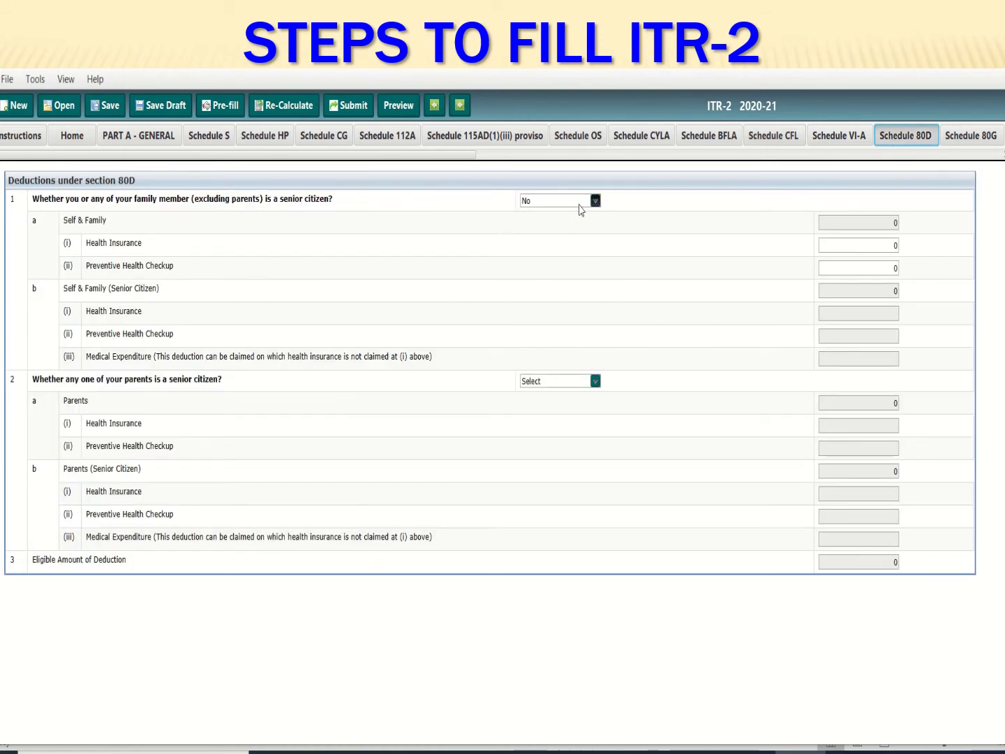
{"action": "left_click", "coordinate": [595, 202]}
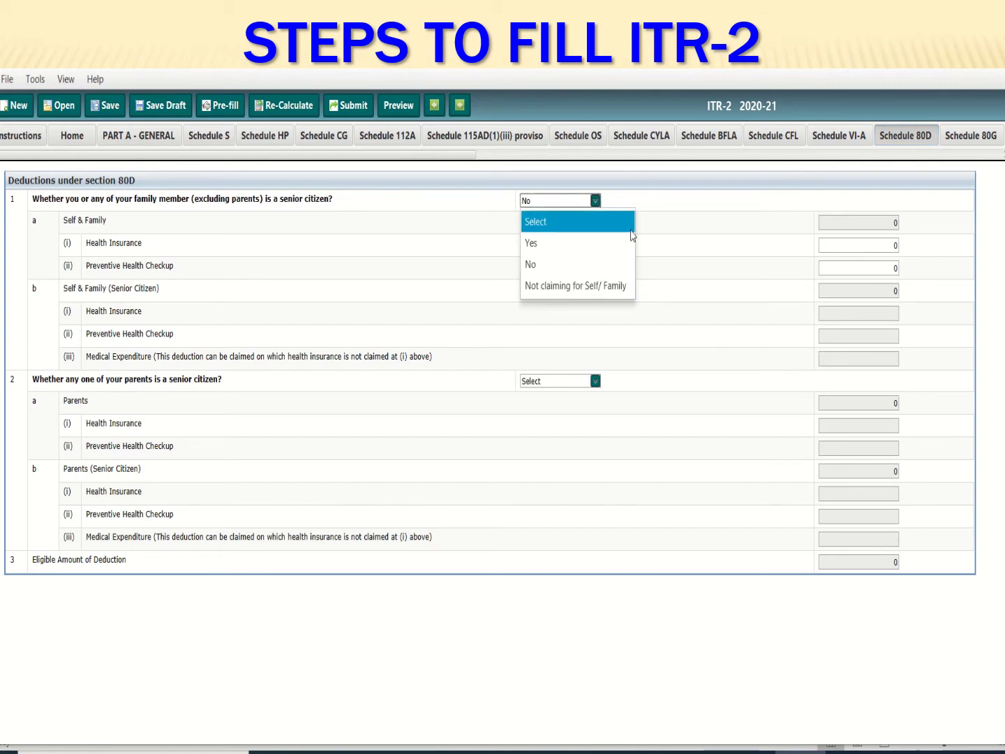
{"action": "left_click", "coordinate": [584, 265]}
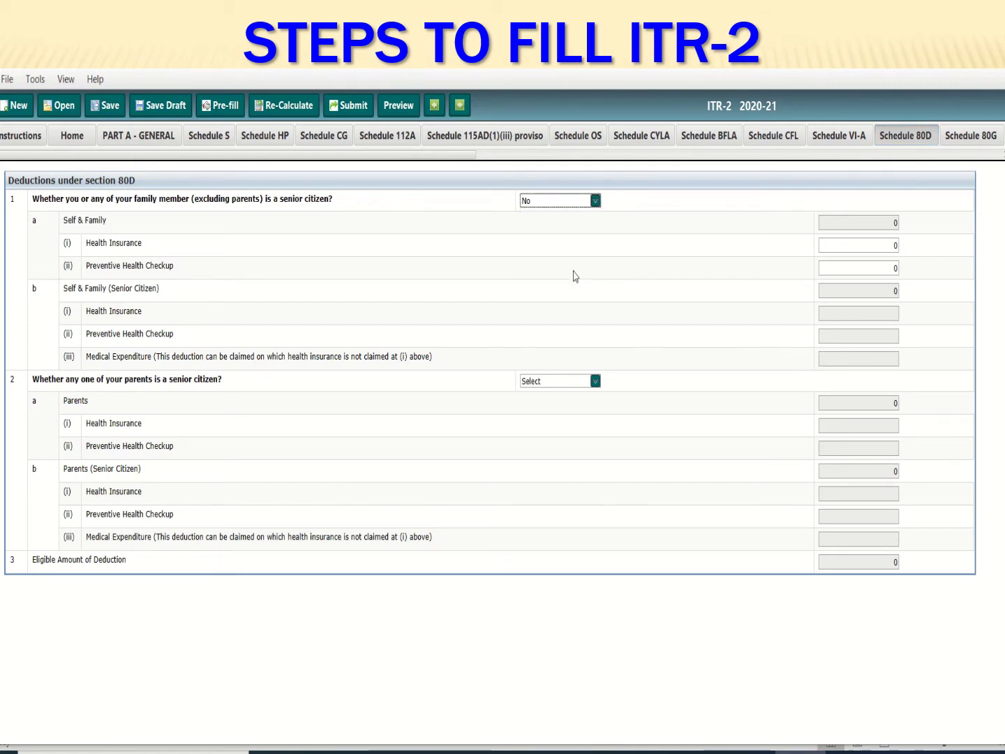
{"action": "left_click", "coordinate": [572, 383]}
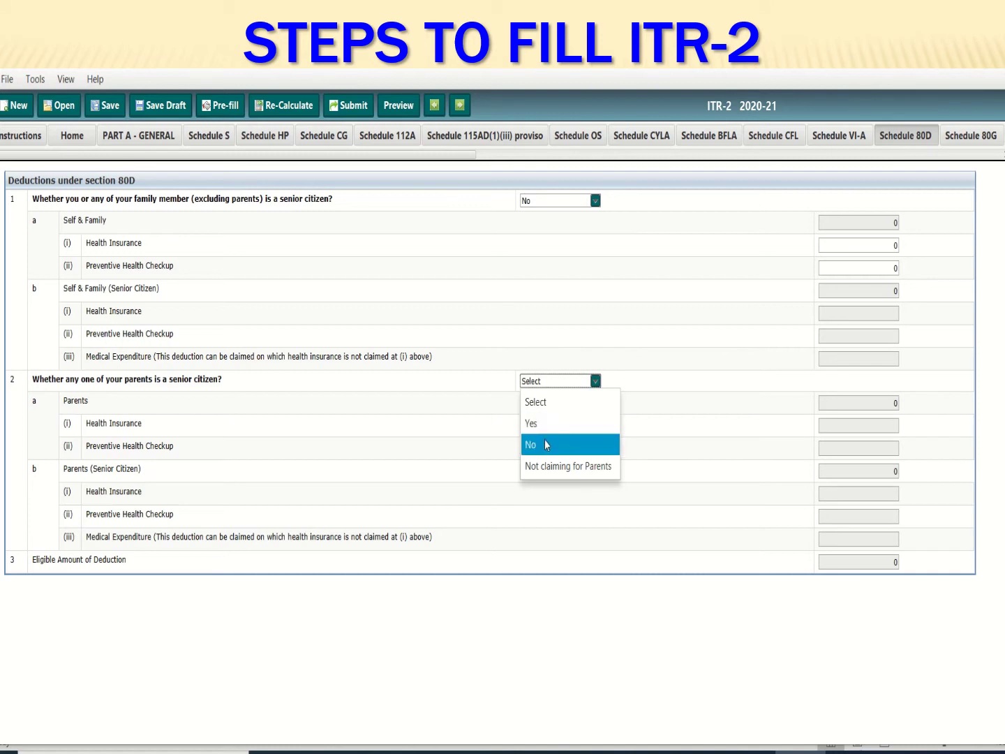
{"action": "left_click", "coordinate": [546, 444]}
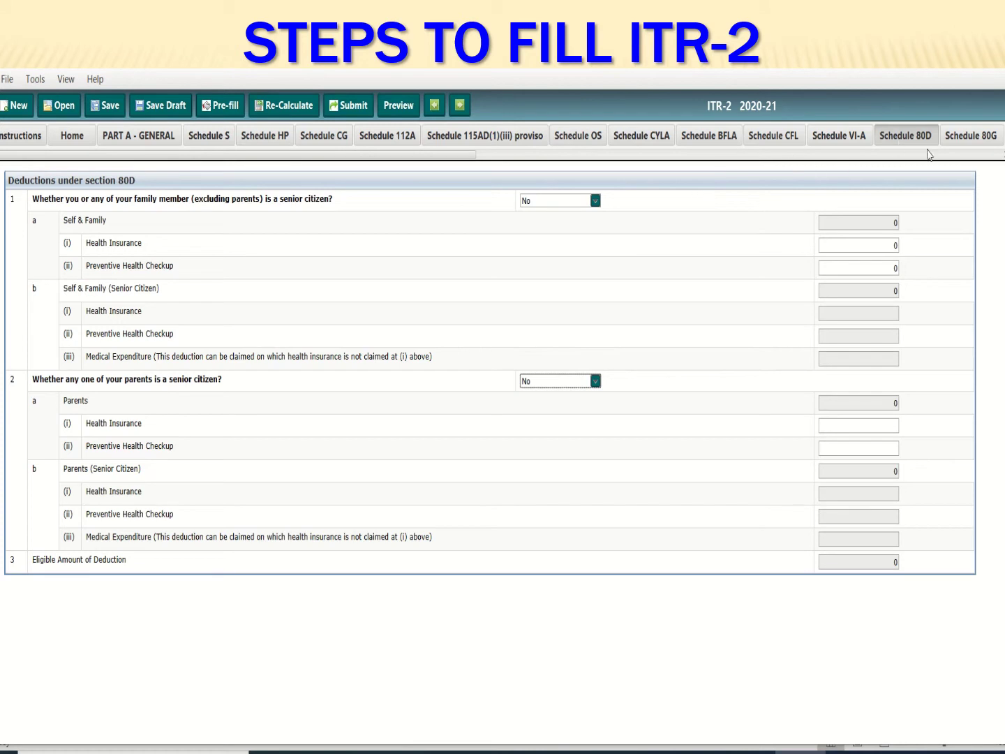
{"action": "left_click", "coordinate": [959, 141]}
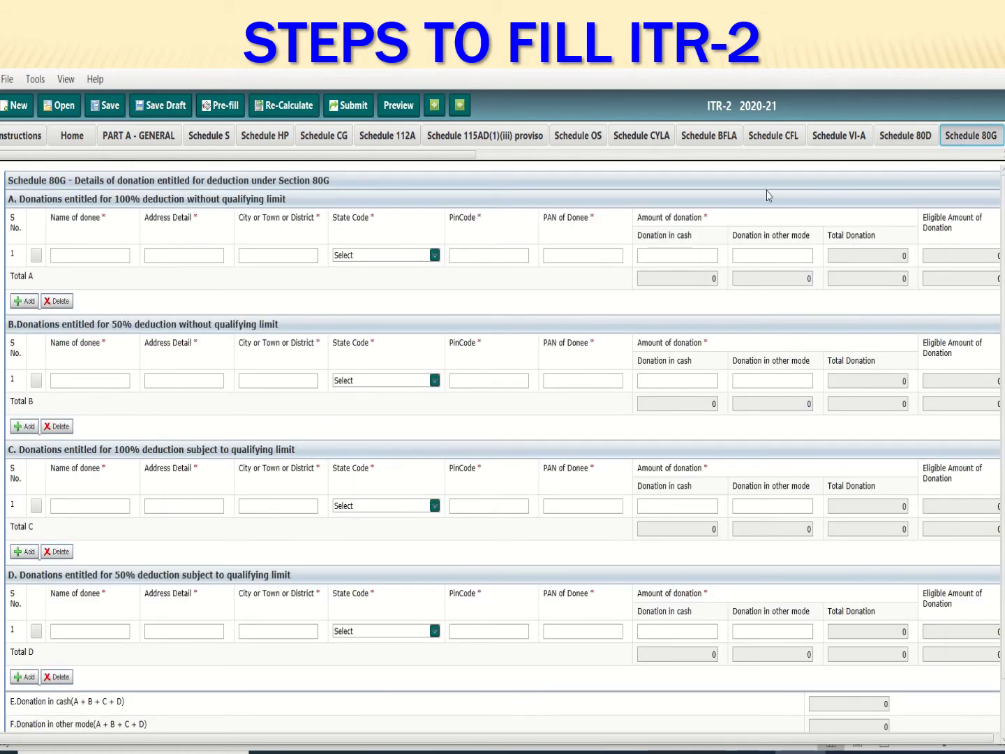
{"action": "left_click", "coordinate": [844, 141]}
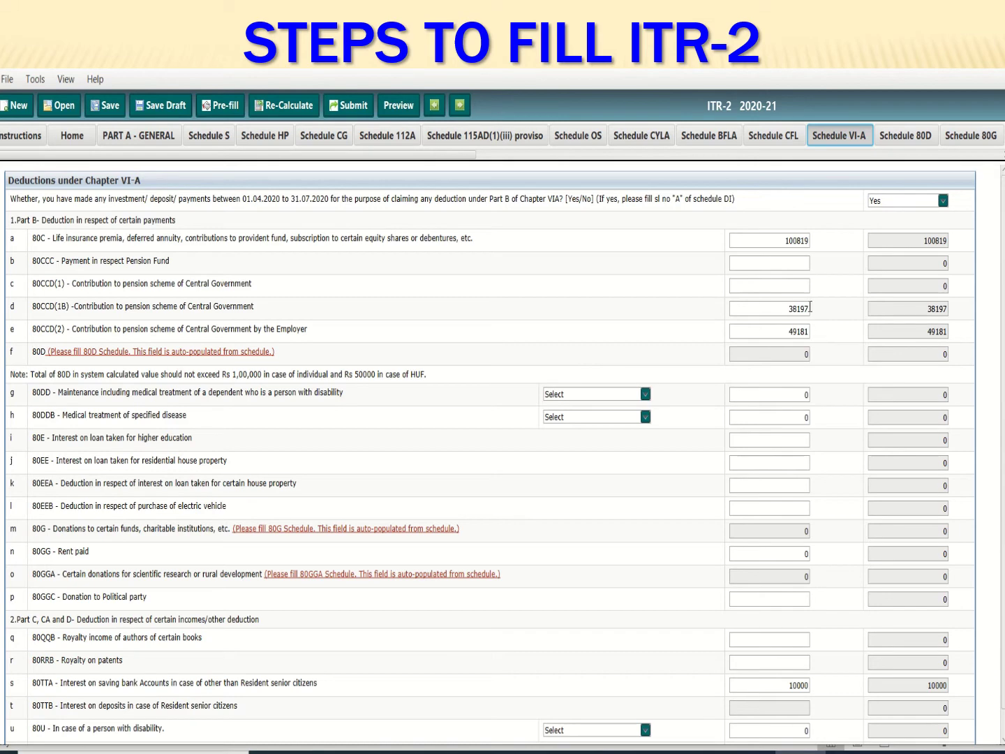
{"action": "scroll", "coordinate": [558, 681], "scroll_direction": "down", "scroll_amount": 1}
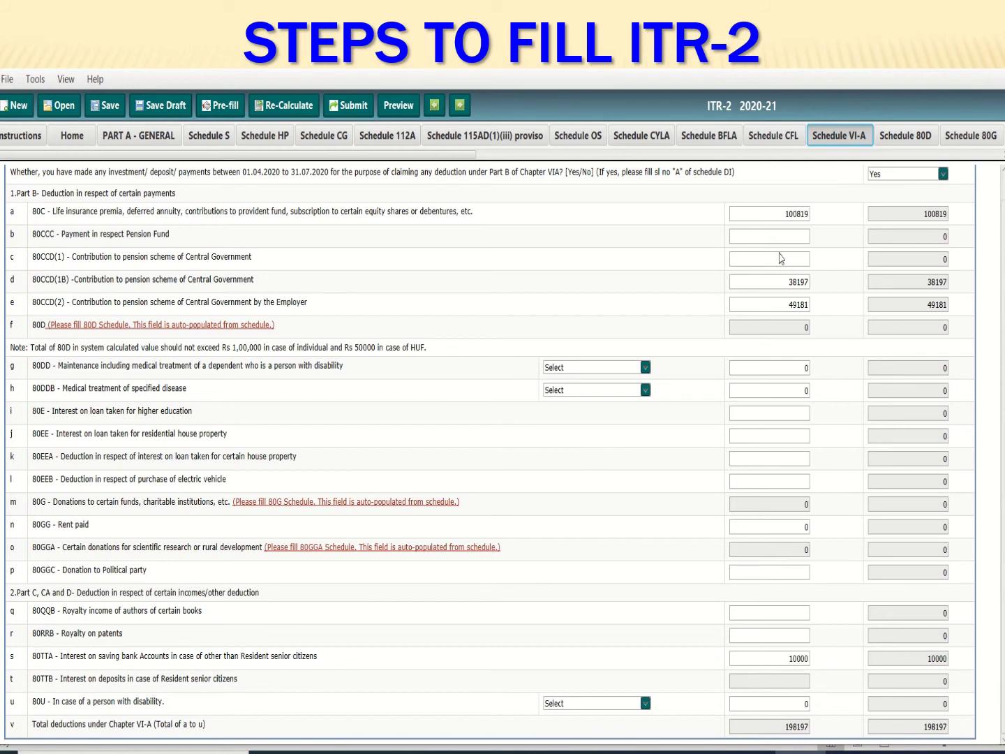
{"action": "left_click_drag", "start_coordinate": [474, 154], "coordinate": [997, 159]}
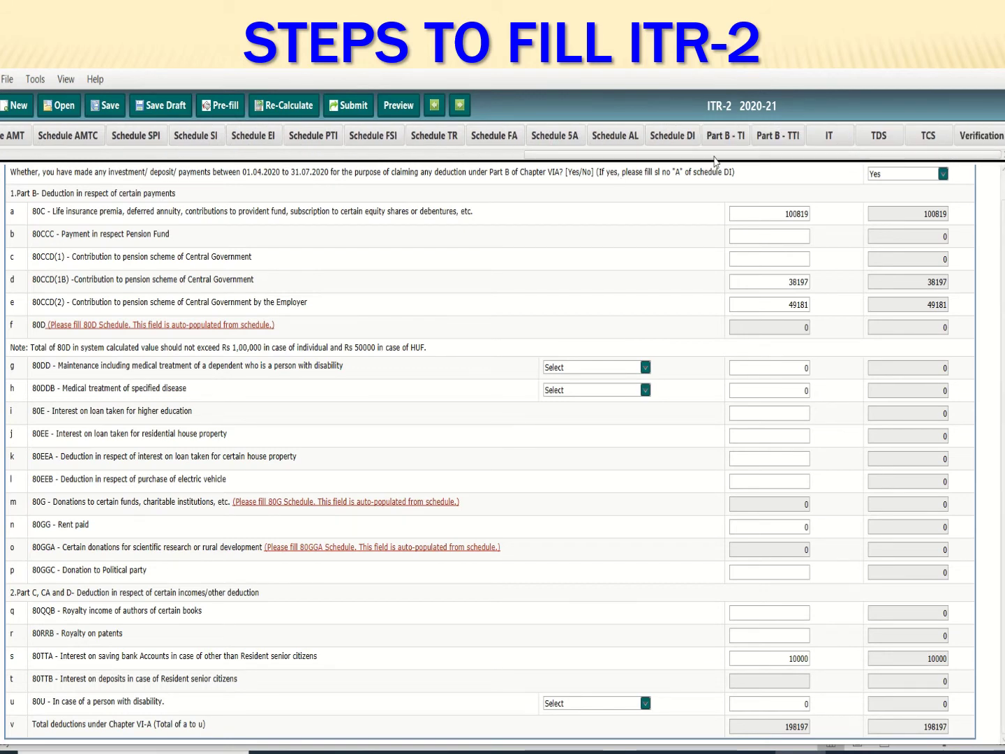
Review Schedule DI, then show Schedule EI with 399476 Sec 10(10D) receipt and 459117 total exempt income
{"action": "left_click", "coordinate": [674, 136]}
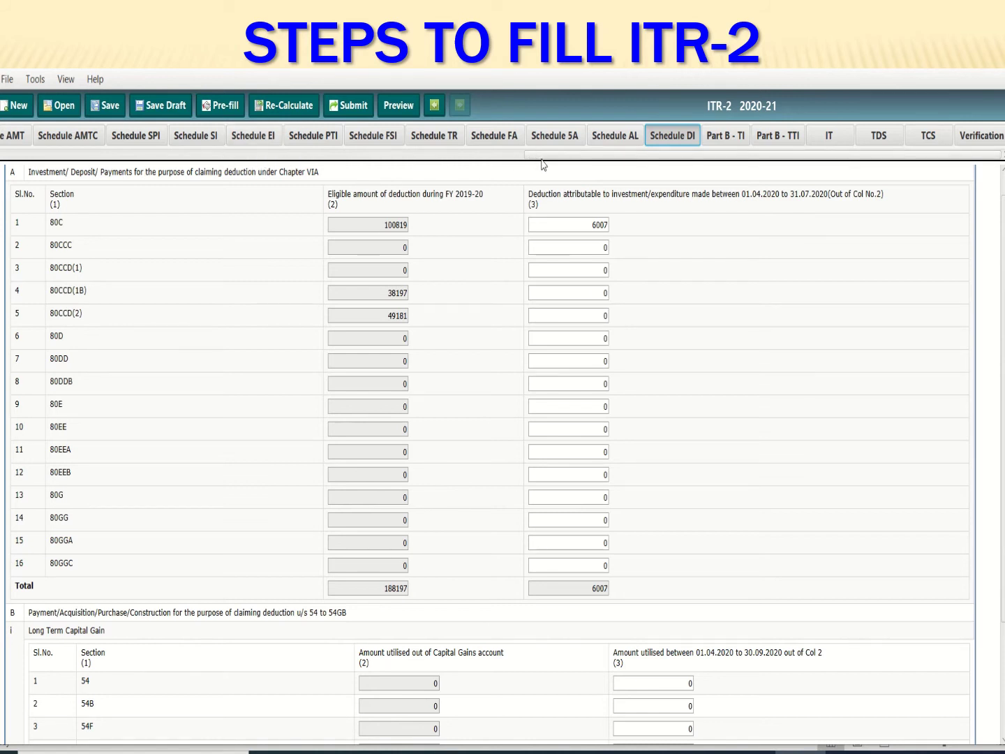
{"action": "left_click_drag", "start_coordinate": [544, 159], "coordinate": [240, 188]}
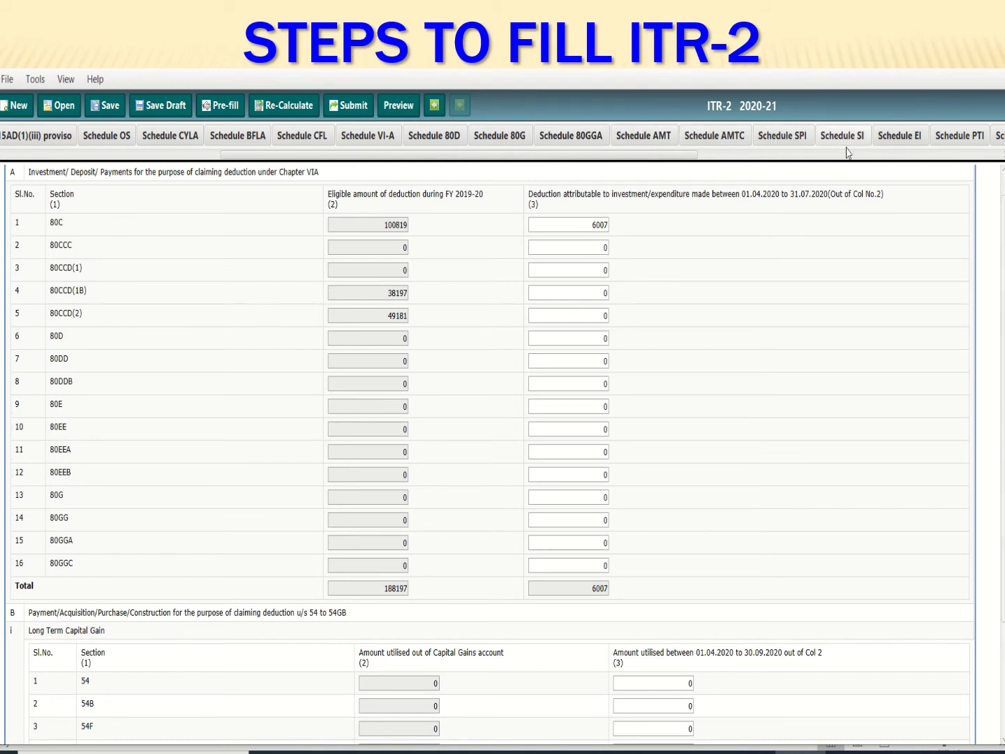
{"action": "left_click", "coordinate": [900, 139]}
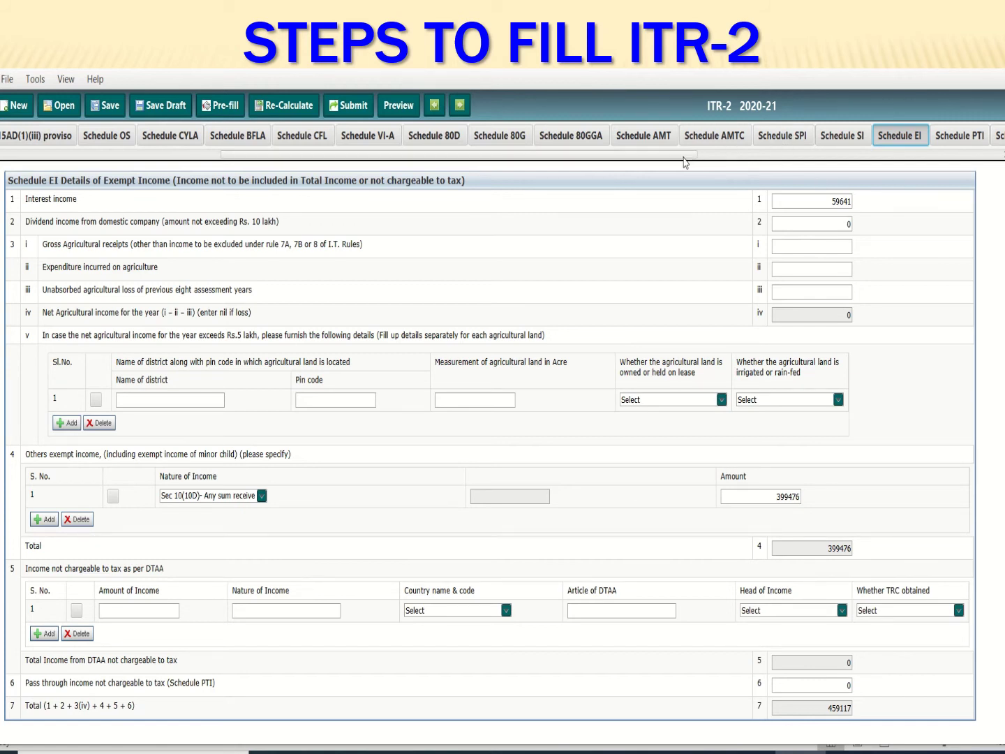
Review Part B-TI and Part B-TTI's 32666 gross tax liability, then bring up the Excel STI worksheet
{"action": "left_click_drag", "start_coordinate": [694, 154], "coordinate": [898, 165]}
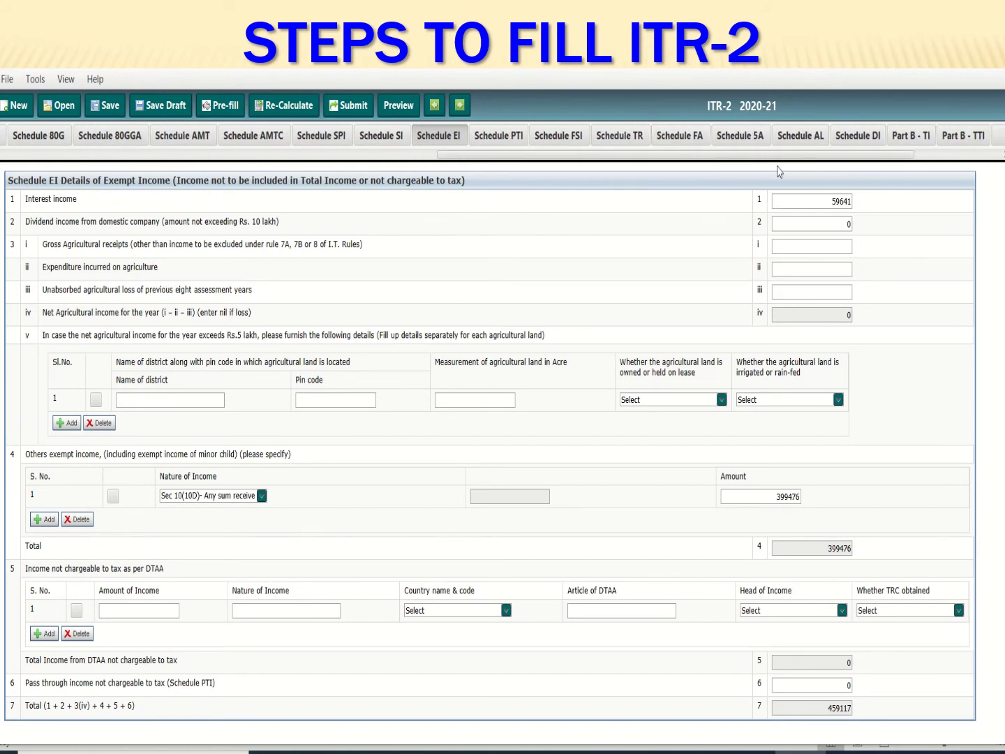
{"action": "left_click", "coordinate": [910, 135]}
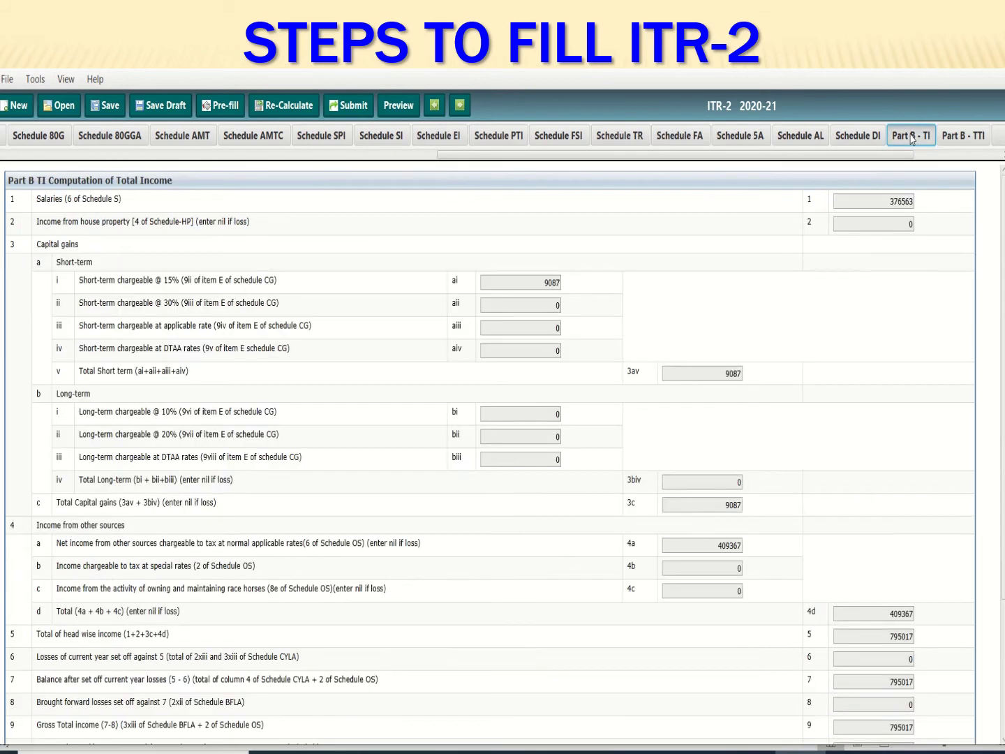
{"action": "scroll", "coordinate": [562, 507], "scroll_direction": "down", "scroll_amount": 3}
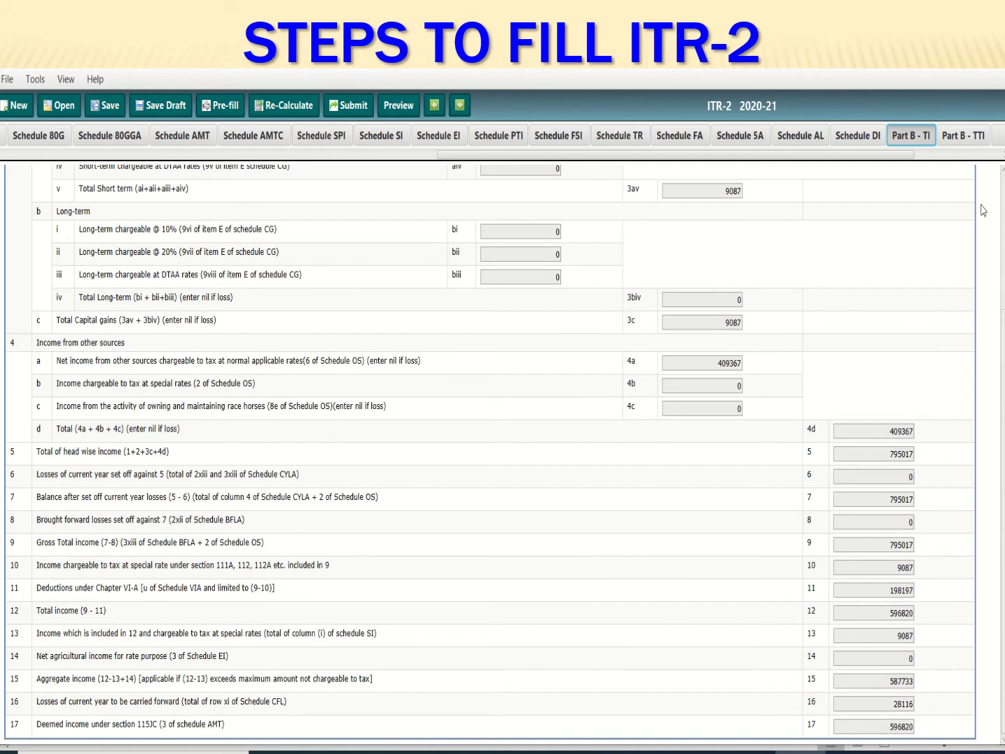
{"action": "left_click", "coordinate": [971, 138]}
{"action": "scroll", "coordinate": [758, 284], "scroll_direction": "up", "scroll_amount": 5}
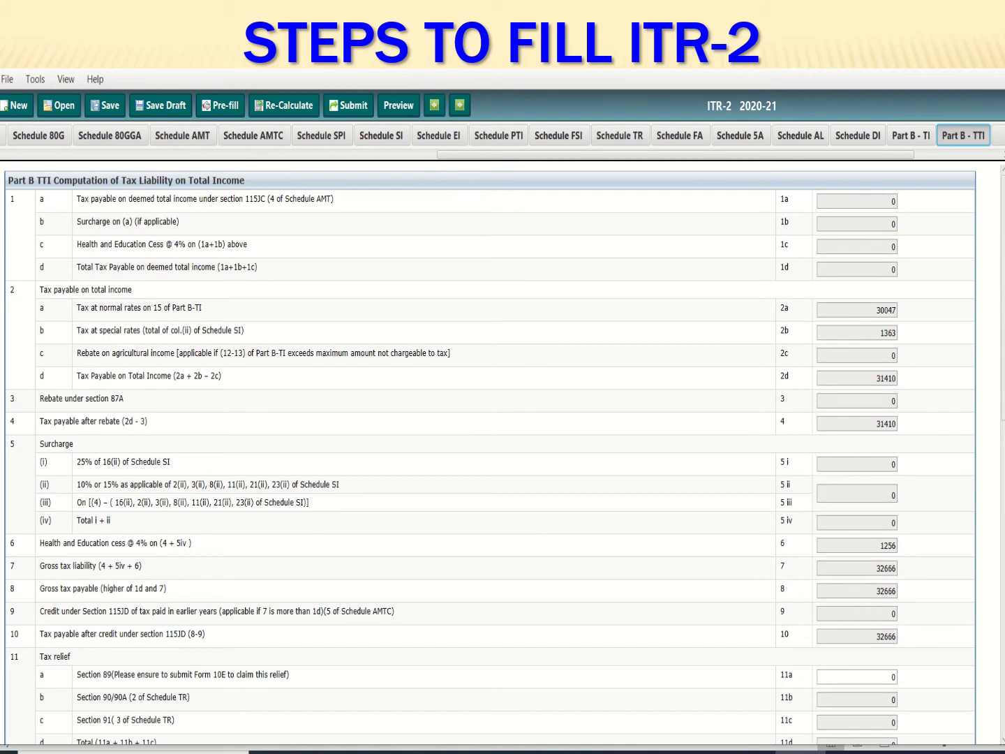
{"action": "left_click", "coordinate": [547, 752]}
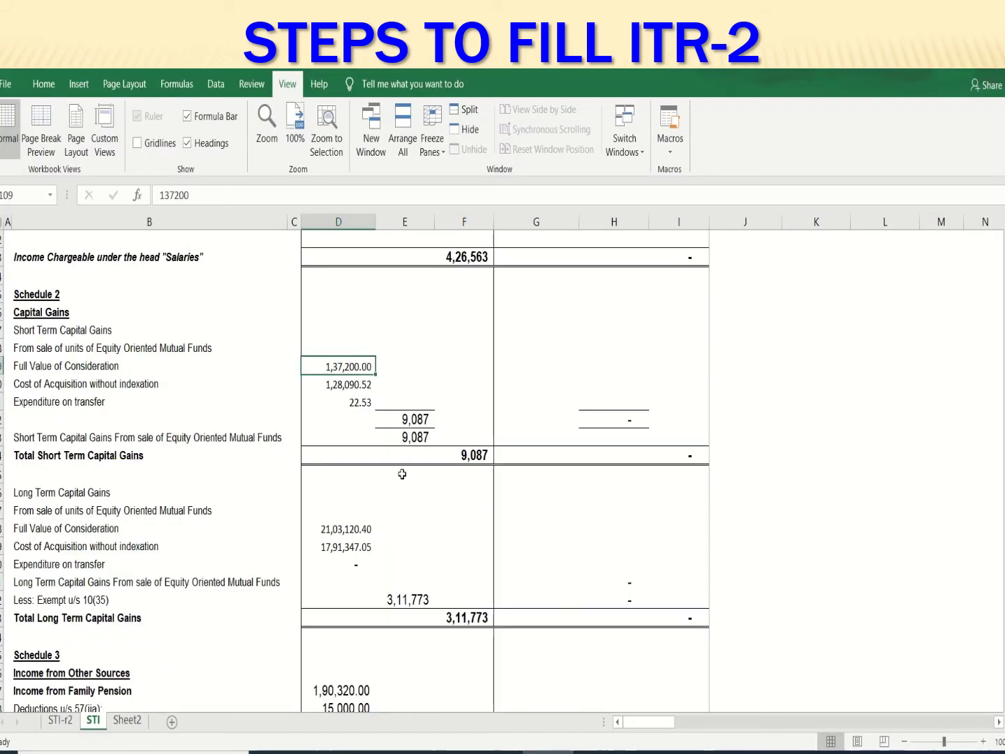
Check deductions and TDS on the Excel STI sheet, then return to the ITR-2 Part B-TTI computation
{"action": "scroll", "coordinate": [405, 698], "scroll_direction": "down", "scroll_amount": 12}
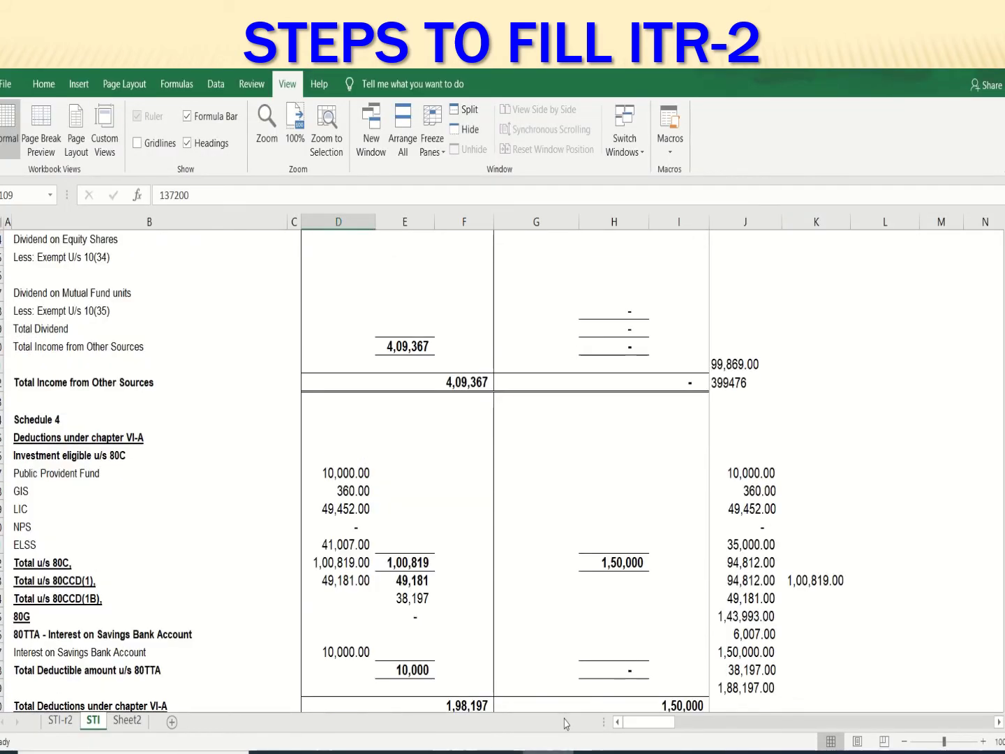
{"action": "scroll", "coordinate": [482, 652], "scroll_direction": "down", "scroll_amount": 10}
{"action": "scroll", "coordinate": [509, 668], "scroll_direction": "up", "scroll_amount": 6}
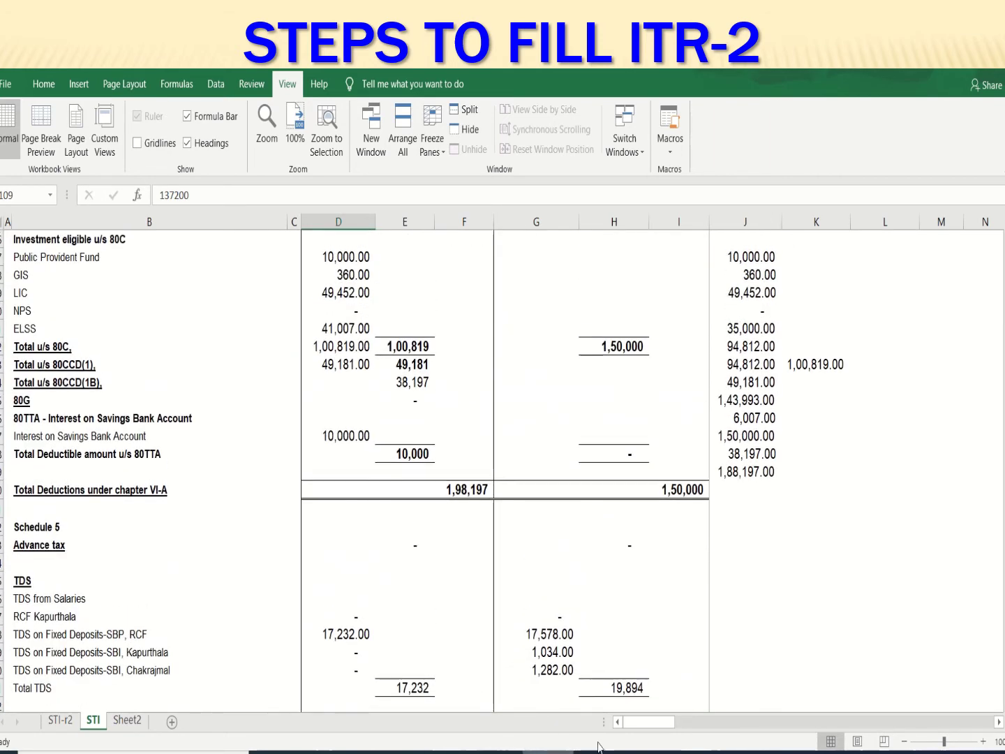
{"action": "left_click", "coordinate": [797, 751]}
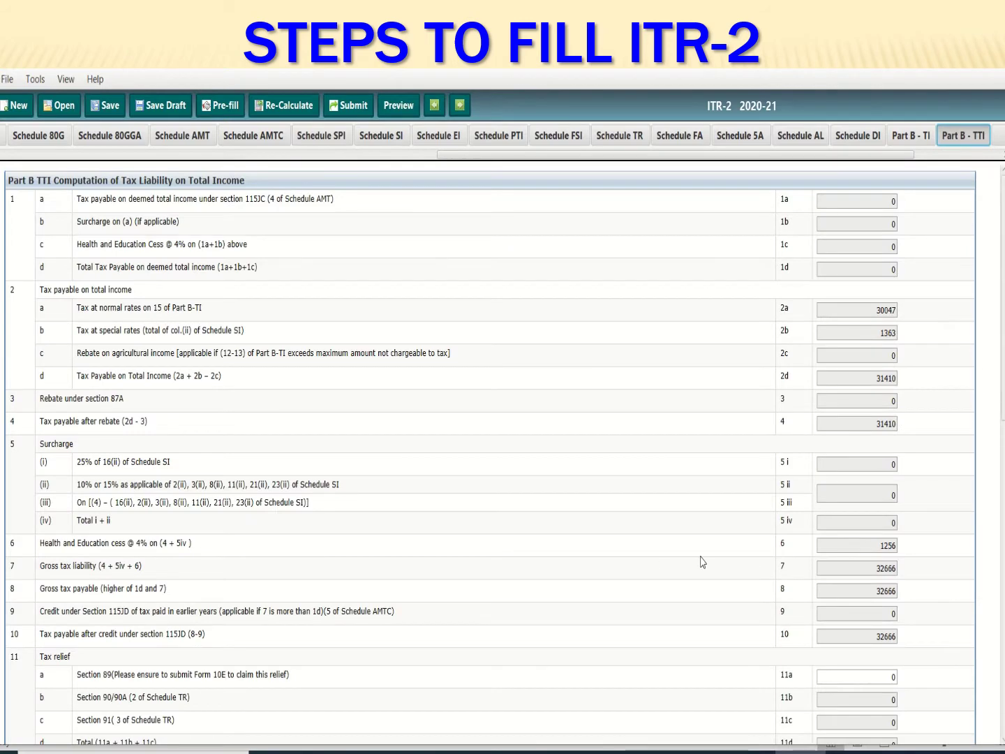
{"action": "scroll", "coordinate": [702, 562], "scroll_direction": "down", "scroll_amount": 5}
{"action": "scroll", "coordinate": [702, 562], "scroll_direction": "down", "scroll_amount": 1}
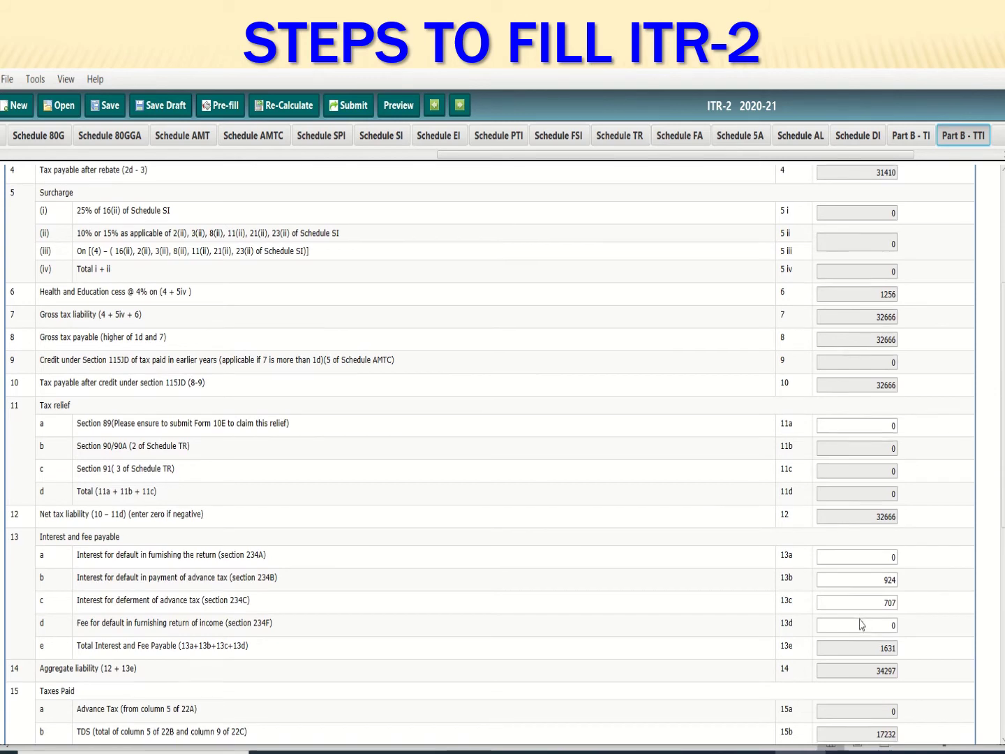
{"action": "scroll", "coordinate": [862, 625], "scroll_direction": "down", "scroll_amount": 1}
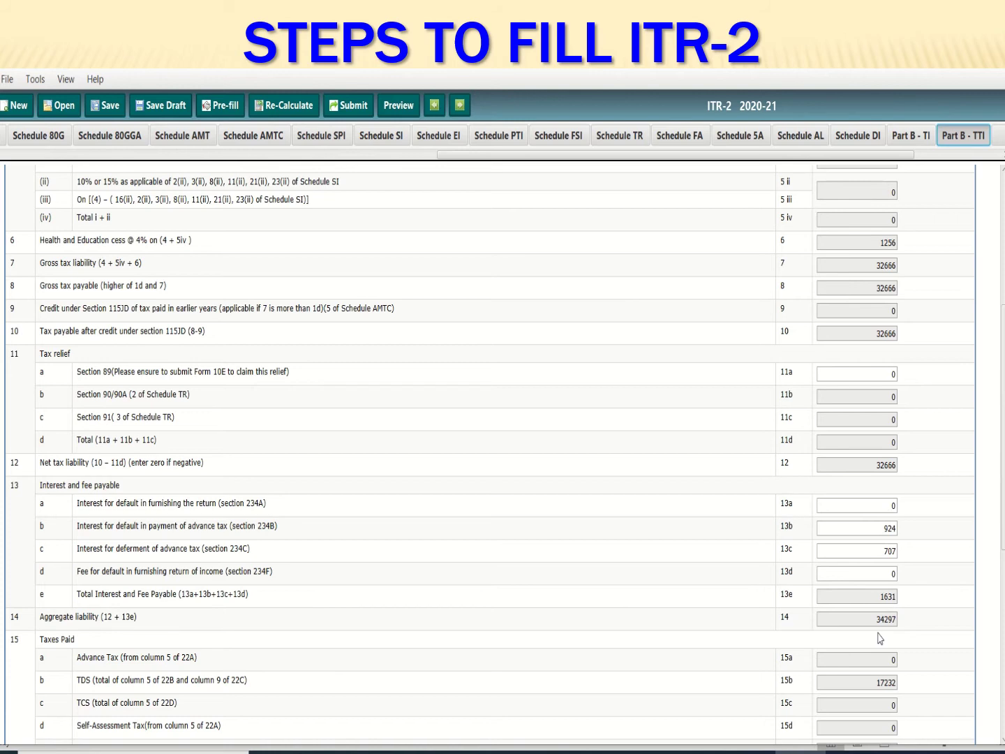
{"action": "scroll", "coordinate": [900, 630], "scroll_direction": "down", "scroll_amount": 2}
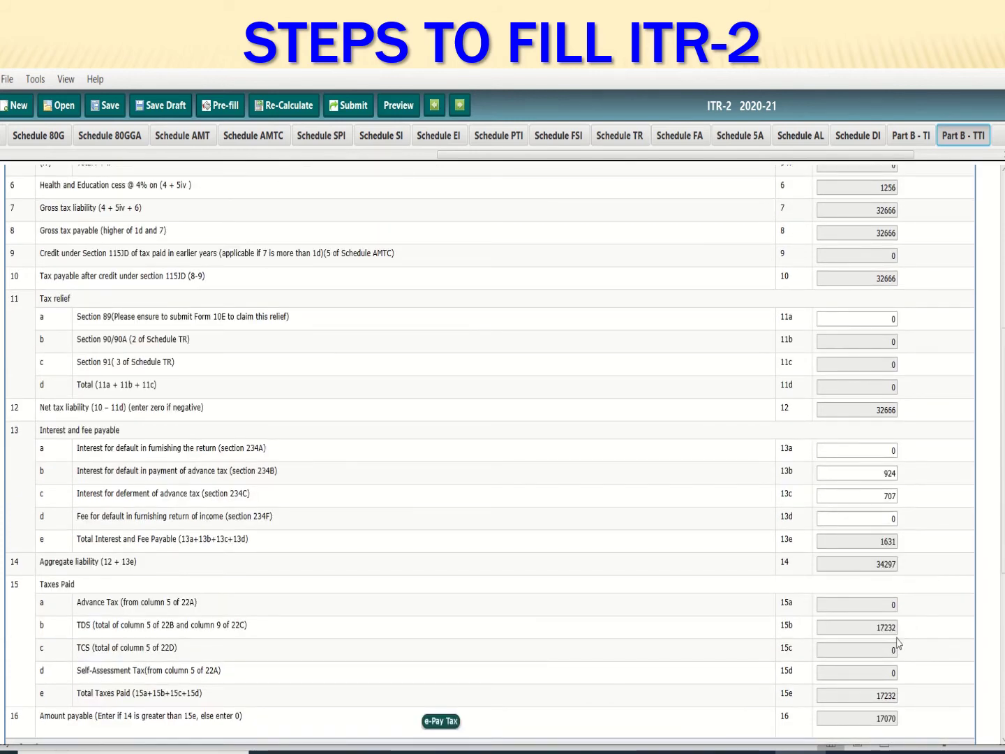
{"action": "scroll", "coordinate": [866, 673], "scroll_direction": "down", "scroll_amount": 2}
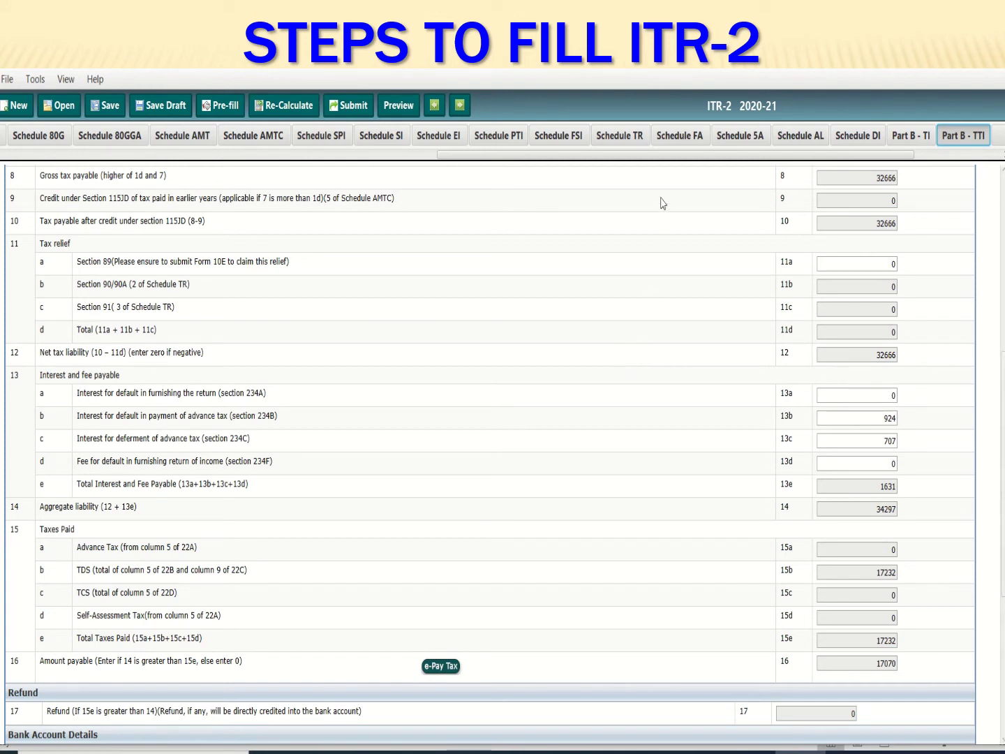
{"action": "left_click_drag", "start_coordinate": [674, 154], "coordinate": [761, 154]}
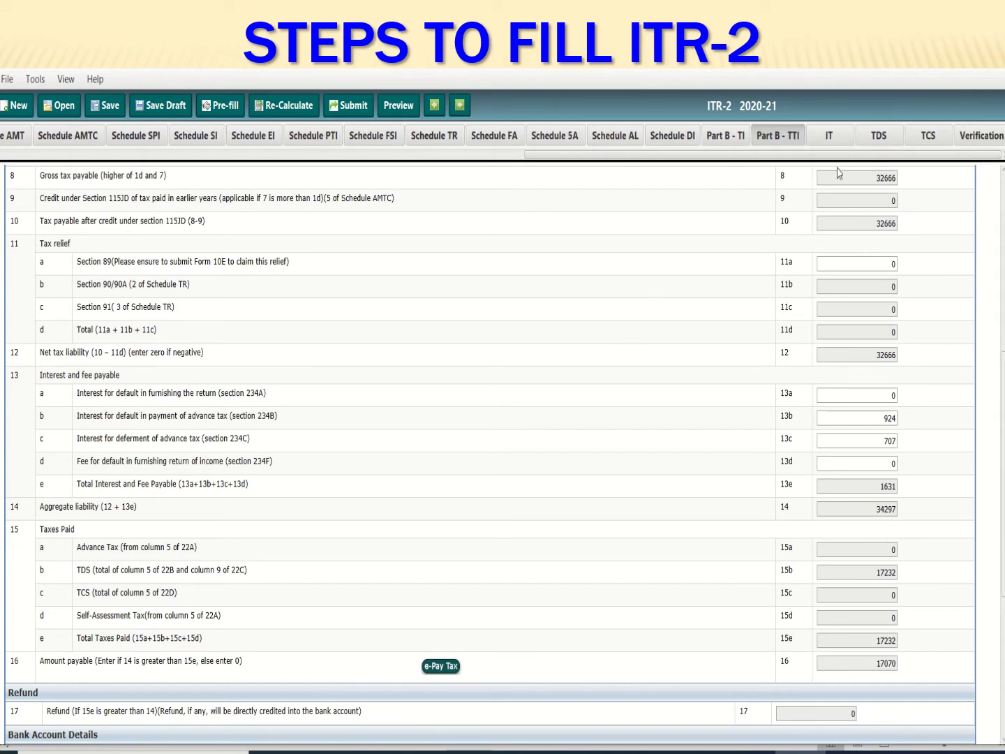
Review the IT tax payments, then the TDS schedule showing 17232 Form 16A TDS
{"action": "left_click", "coordinate": [829, 136]}
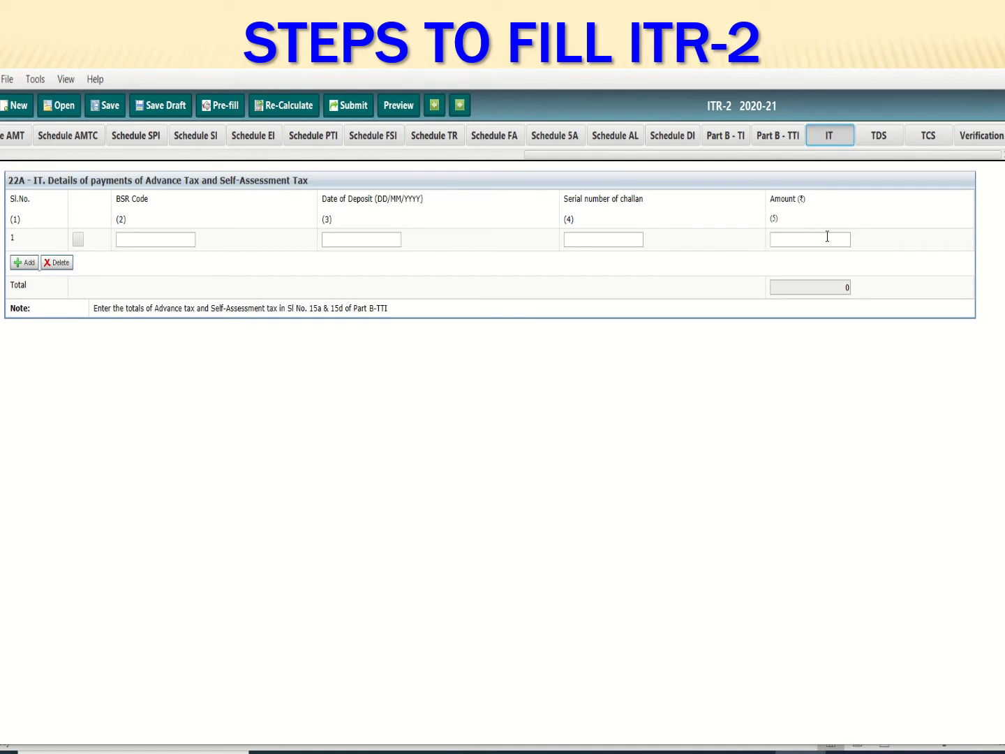
{"action": "left_click", "coordinate": [881, 141]}
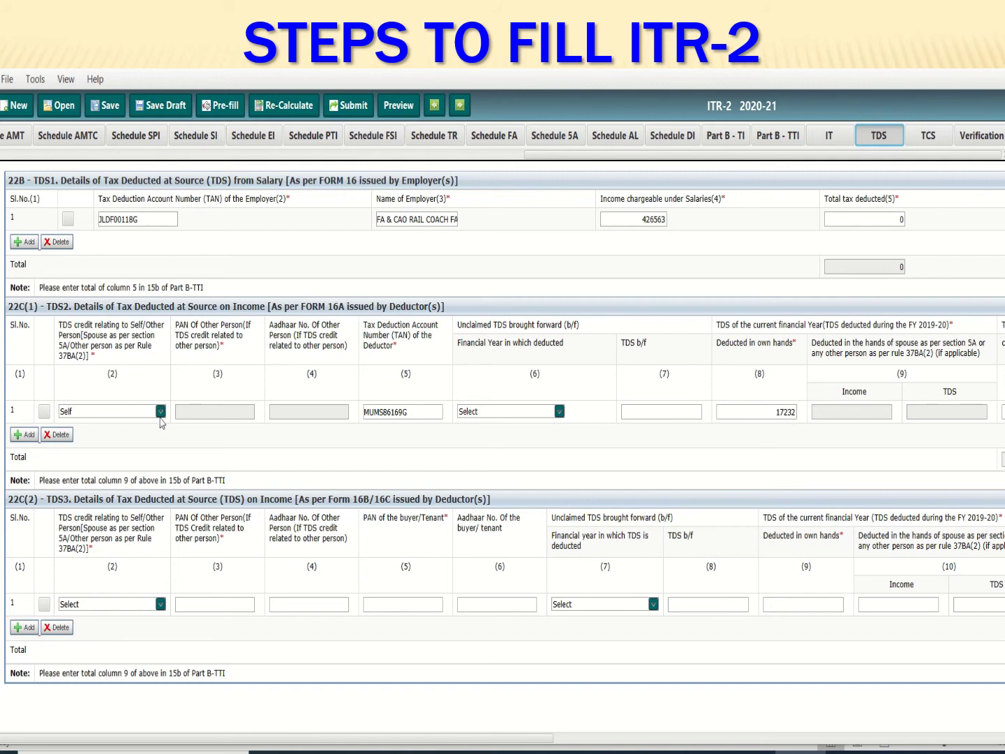
Keep the 17232 Form 16A TDS row credited to Self under Income from Other Sources
{"action": "left_click", "coordinate": [160, 411]}
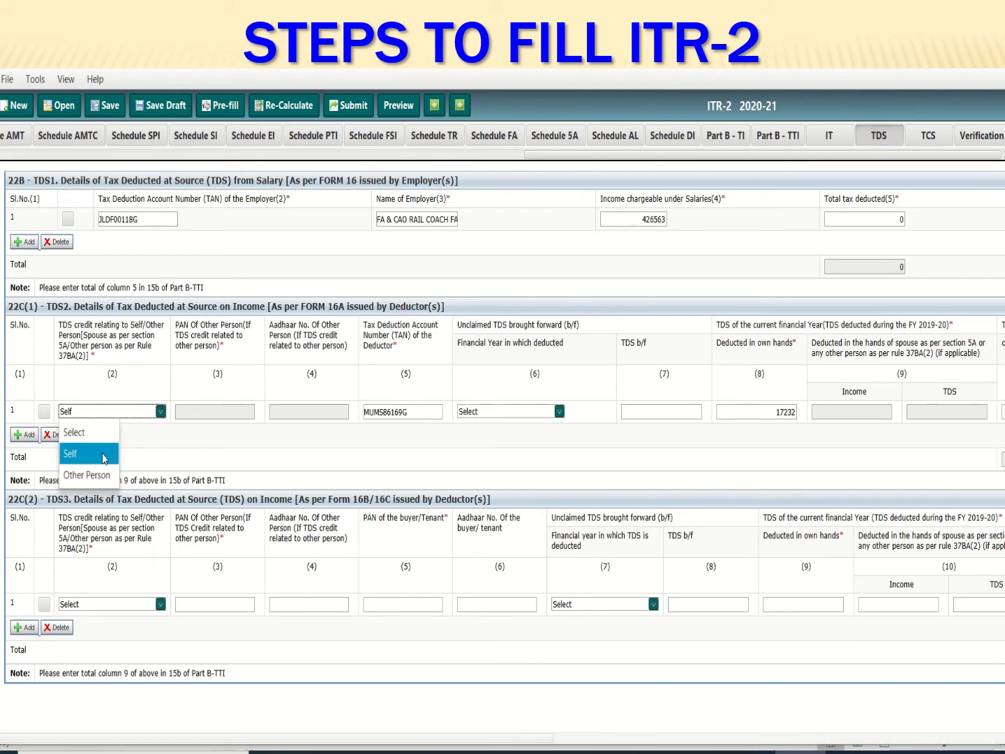
{"action": "left_click", "coordinate": [103, 457]}
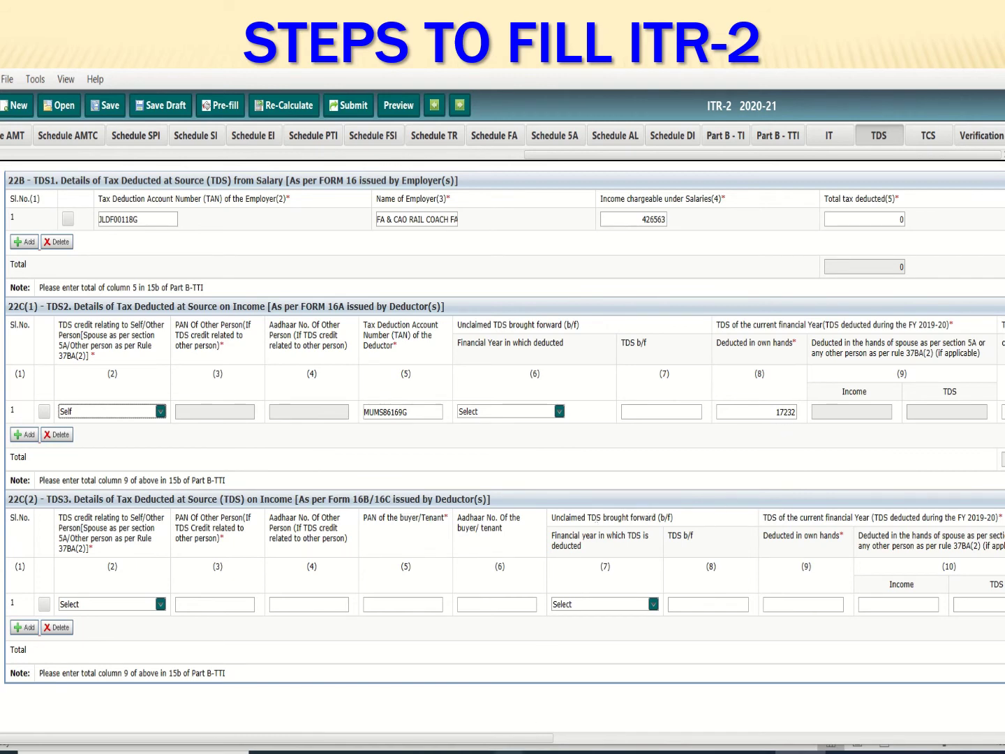
{"action": "left_click_drag", "start_coordinate": [546, 741], "coordinate": [746, 741]}
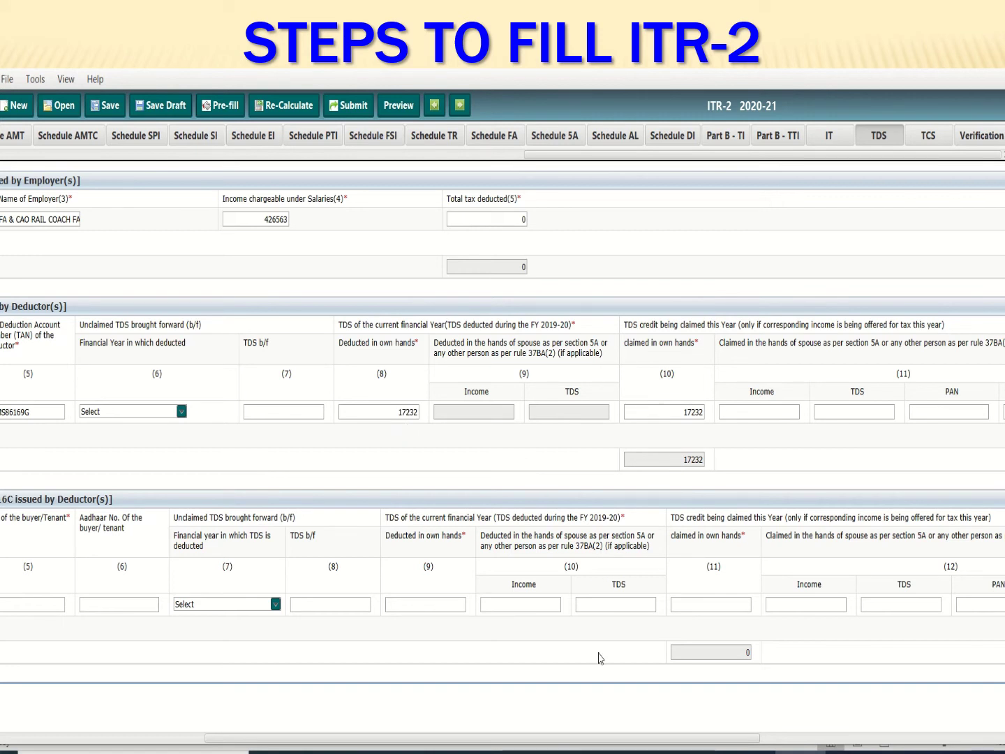
{"action": "left_click_drag", "start_coordinate": [606, 739], "coordinate": [768, 737]}
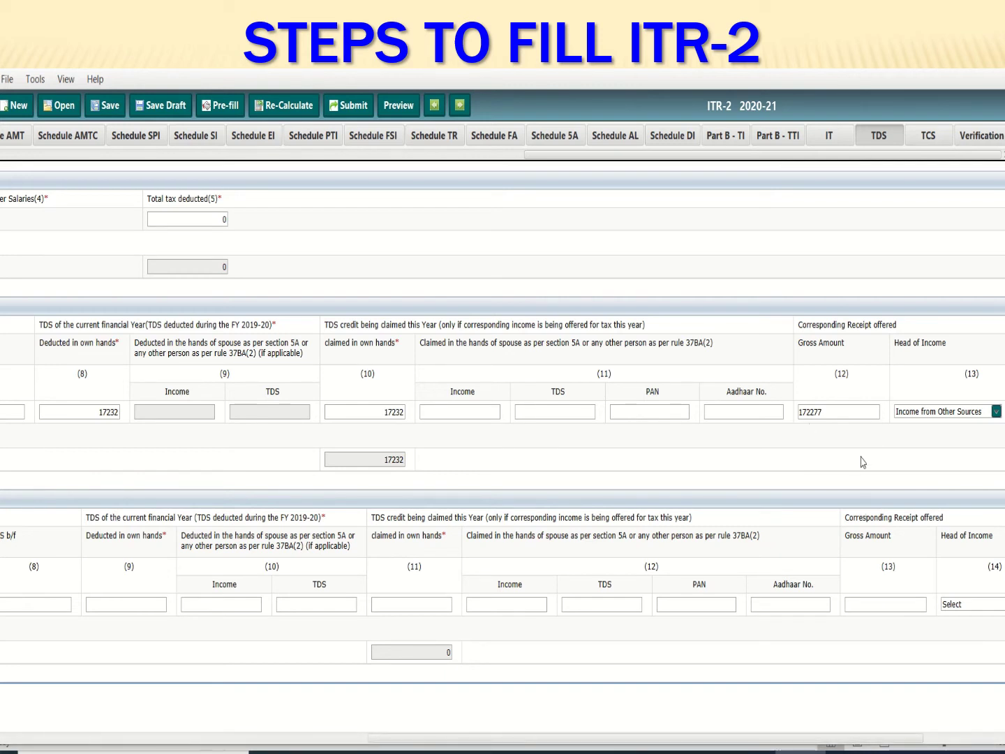
{"action": "left_click", "coordinate": [996, 411]}
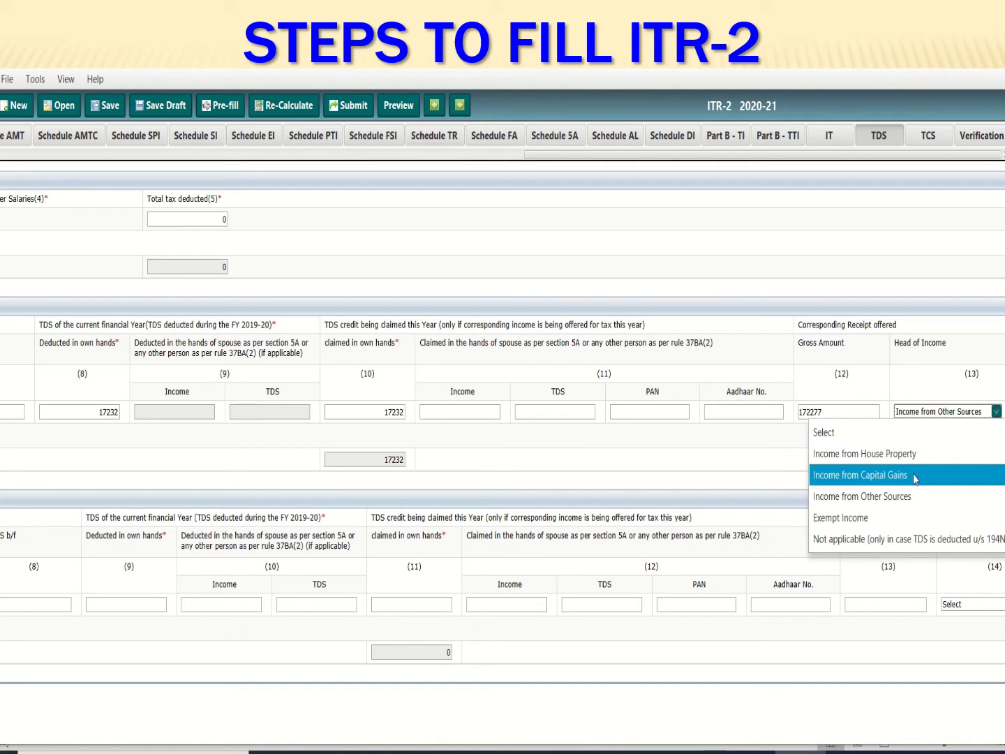
{"action": "left_click", "coordinate": [906, 495]}
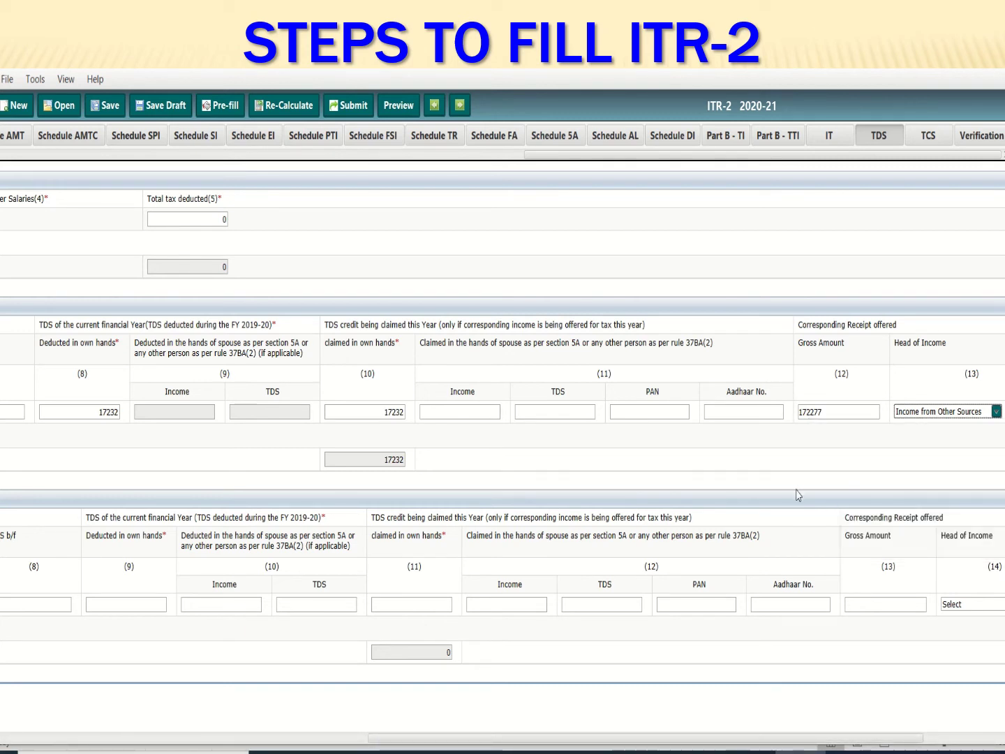
Review Part B-TTI showing 17232 TDS and 17070 payable, and begin saving the return as a draft
{"action": "left_click", "coordinate": [829, 136]}
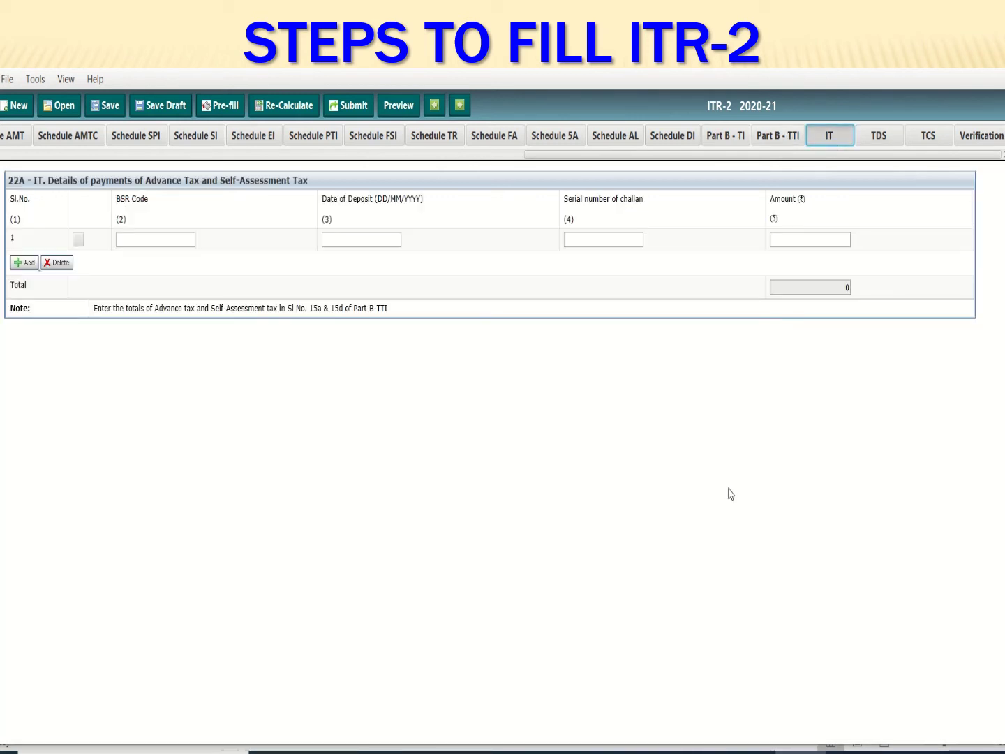
{"action": "left_click", "coordinate": [774, 140]}
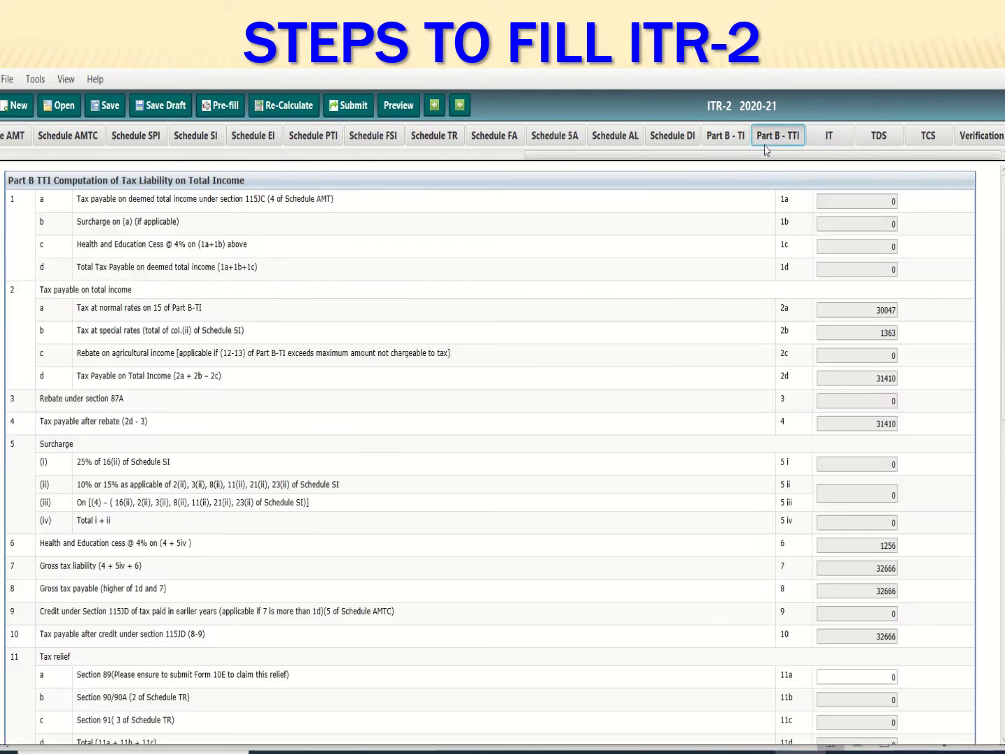
{"action": "scroll", "coordinate": [631, 635], "scroll_direction": "down", "scroll_amount": 8}
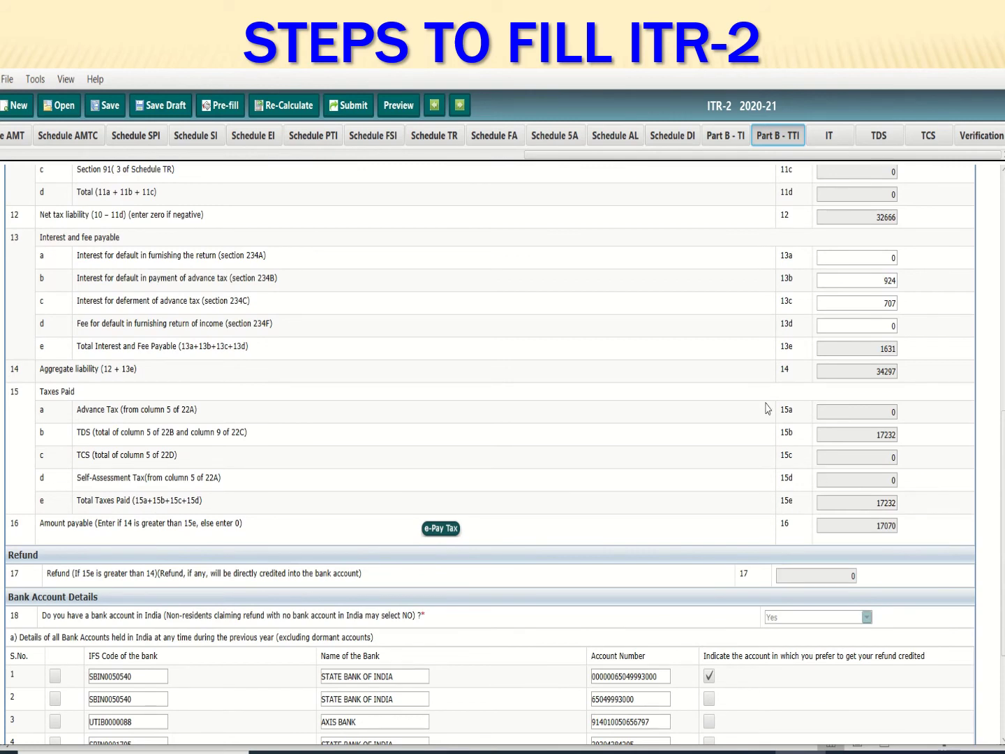
{"action": "scroll", "coordinate": [766, 408], "scroll_direction": "up", "scroll_amount": 3}
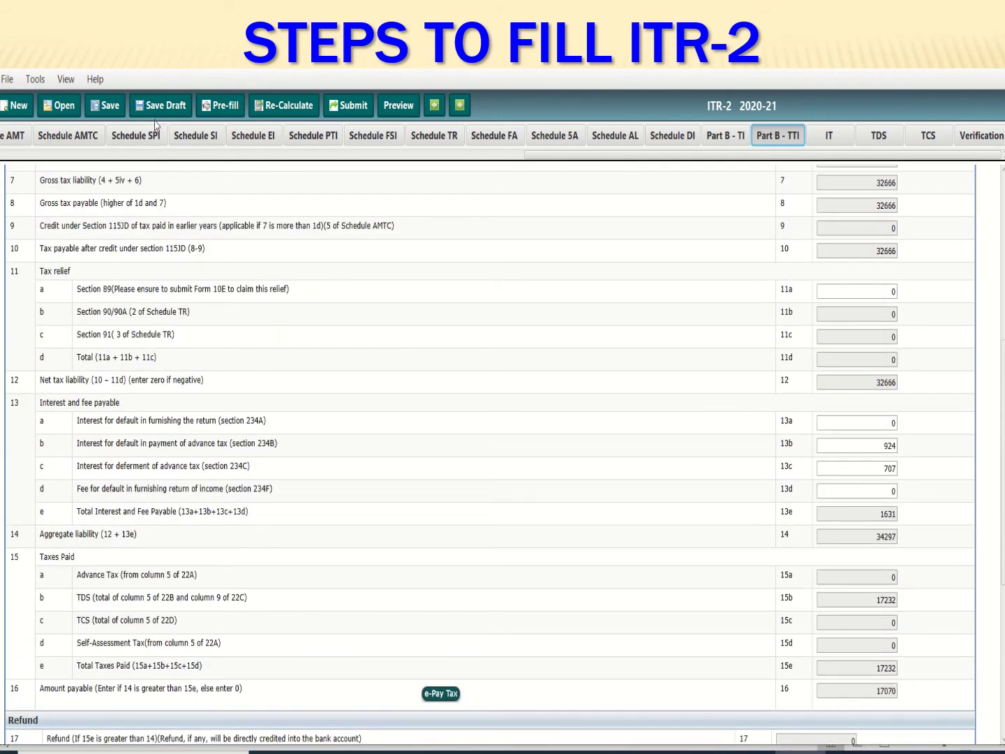
{"action": "left_click", "coordinate": [158, 106]}
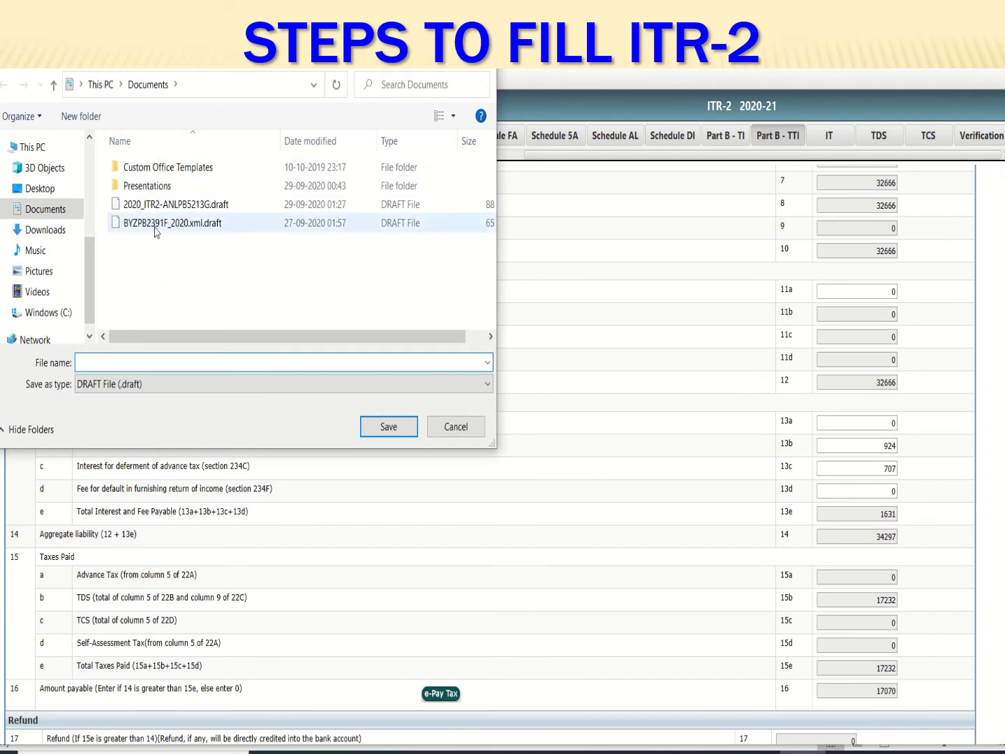
Overwrite the existing .draft file in Documents with the current return, confirming the replacement
{"action": "left_click", "coordinate": [171, 204]}
{"action": "left_click", "coordinate": [201, 365]}
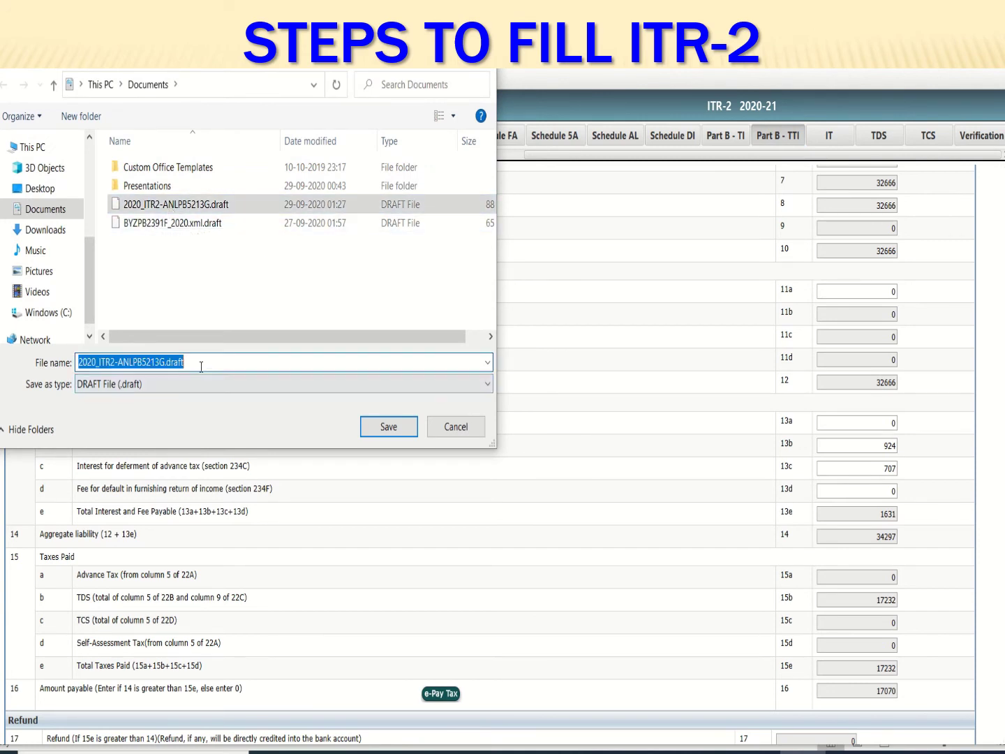
{"action": "left_click", "coordinate": [203, 362]}
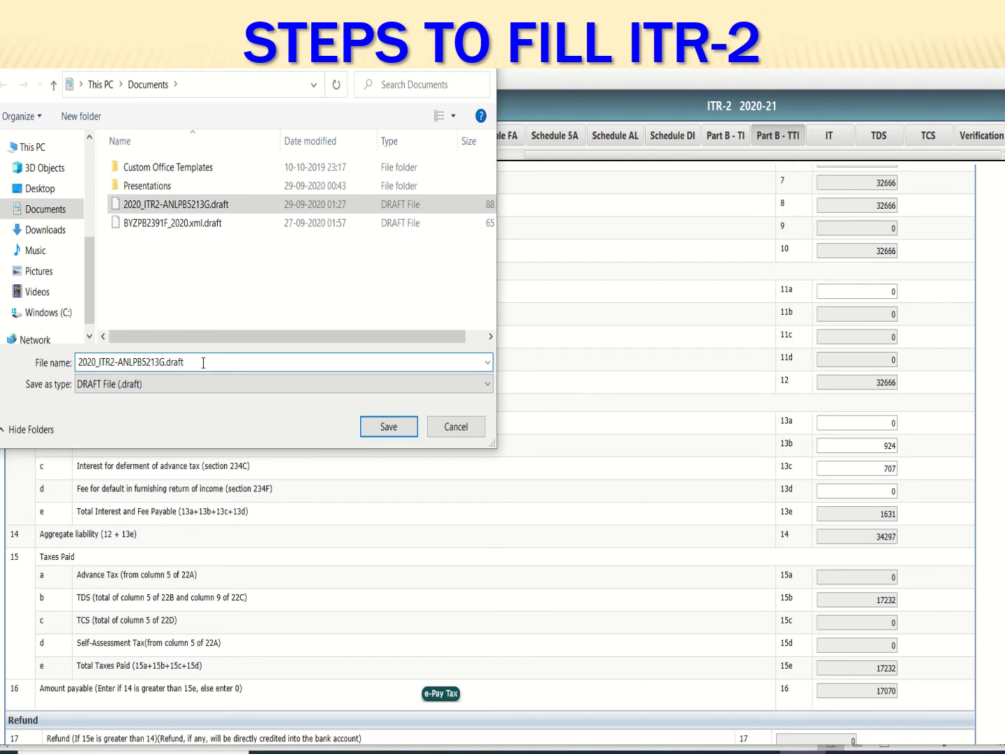
{"action": "left_click", "coordinate": [374, 427]}
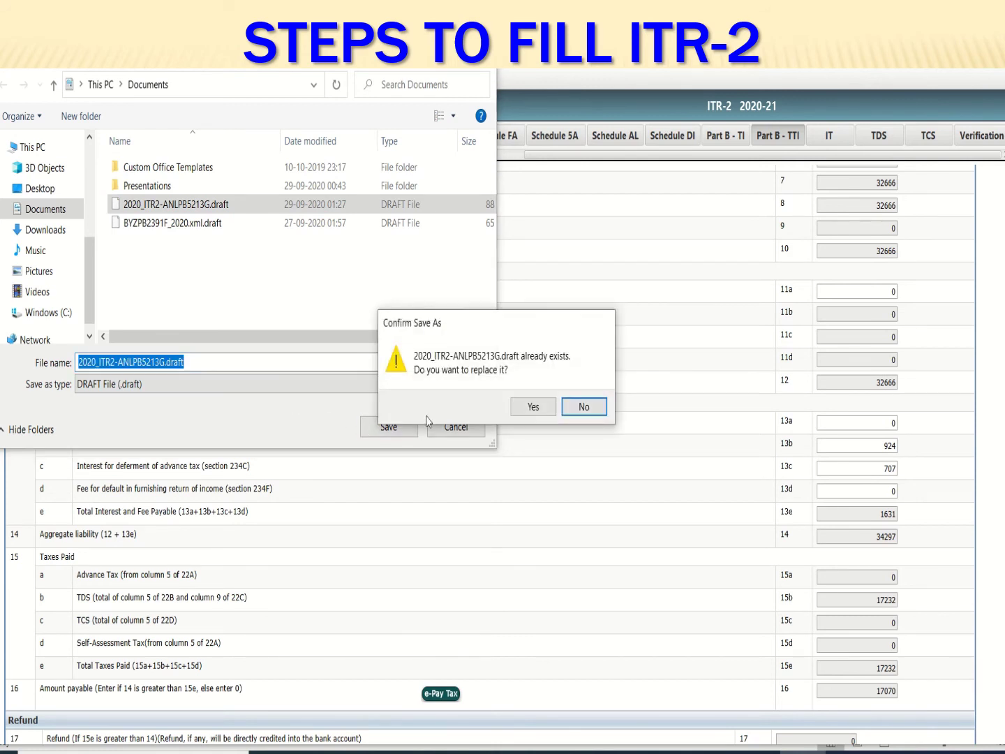
{"action": "left_click", "coordinate": [532, 408]}
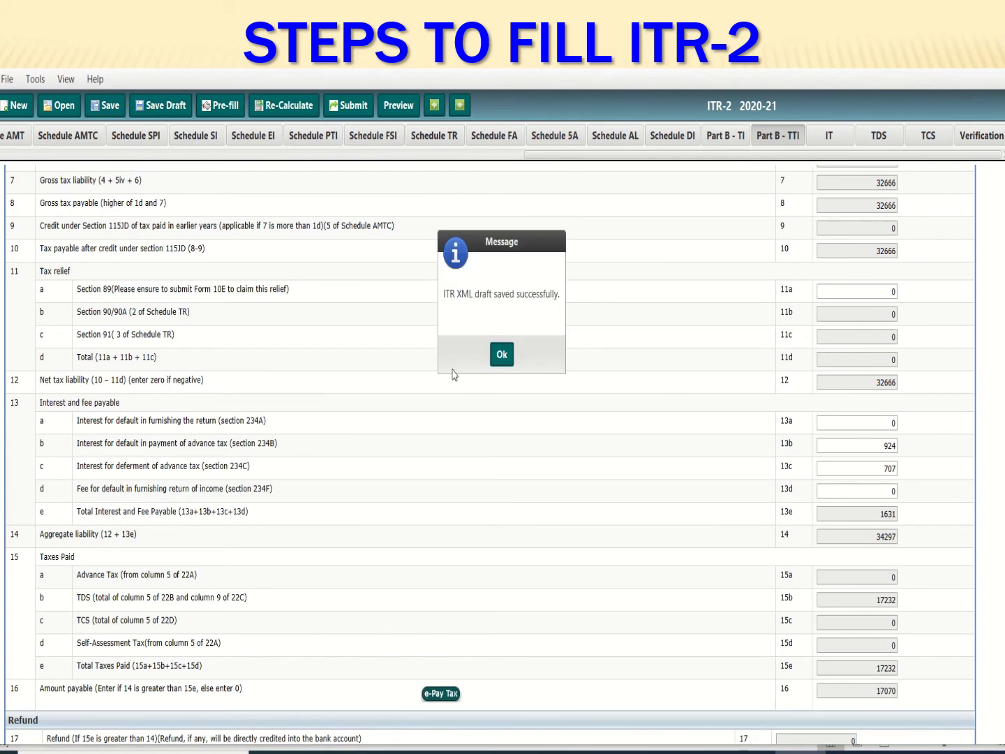
{"action": "left_click", "coordinate": [502, 354]}
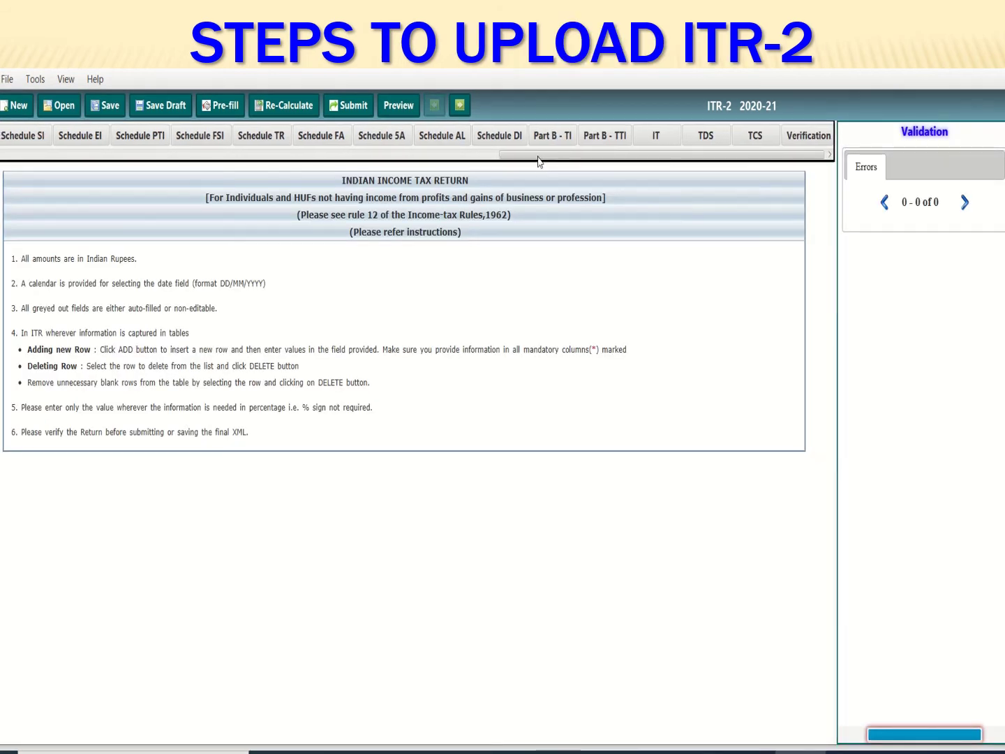
Display the Verification declaration made as Self, dated 29/09/2020
{"action": "left_click_drag", "start_coordinate": [538, 154], "coordinate": [638, 154]}
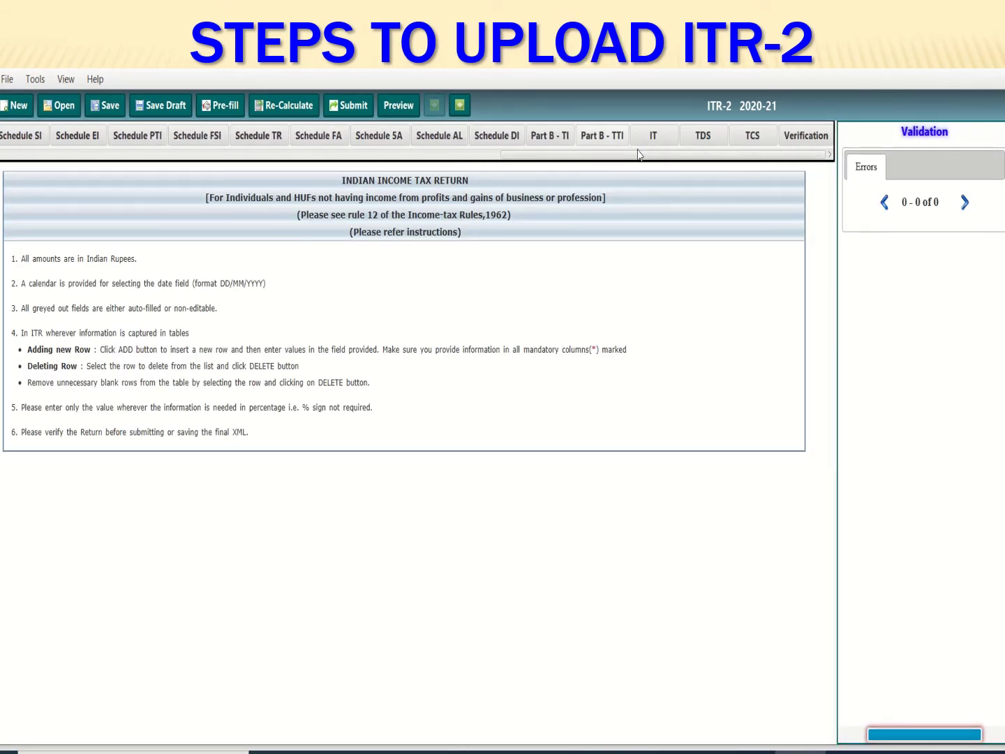
{"action": "left_click", "coordinate": [806, 136]}
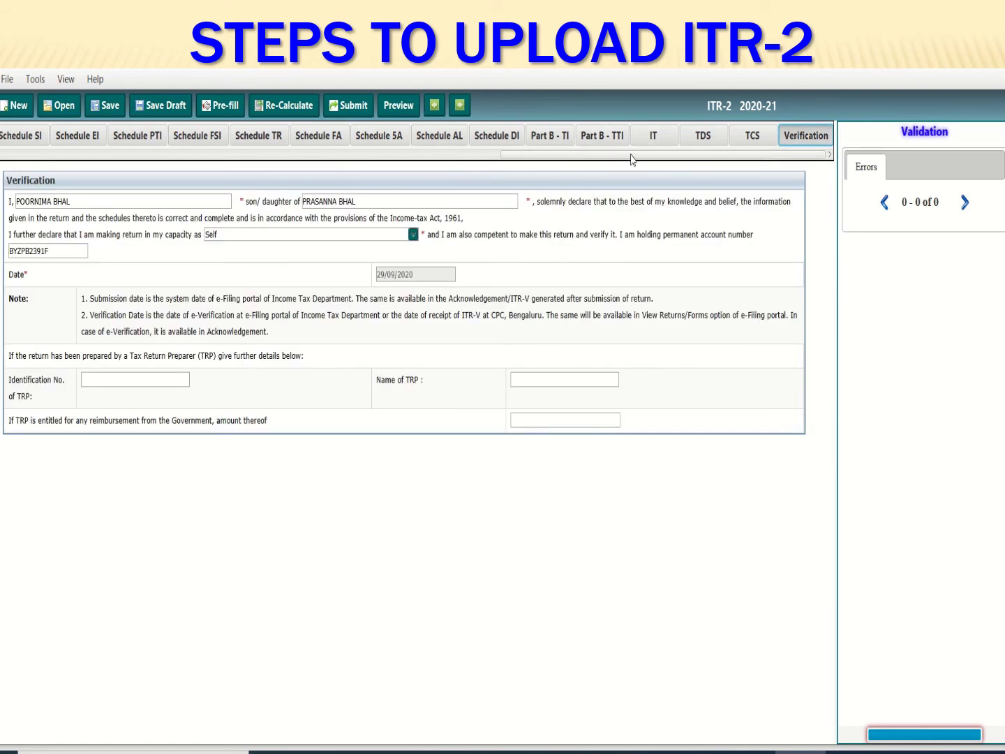
{"action": "left_click_drag", "start_coordinate": [632, 160], "coordinate": [174, 130]}
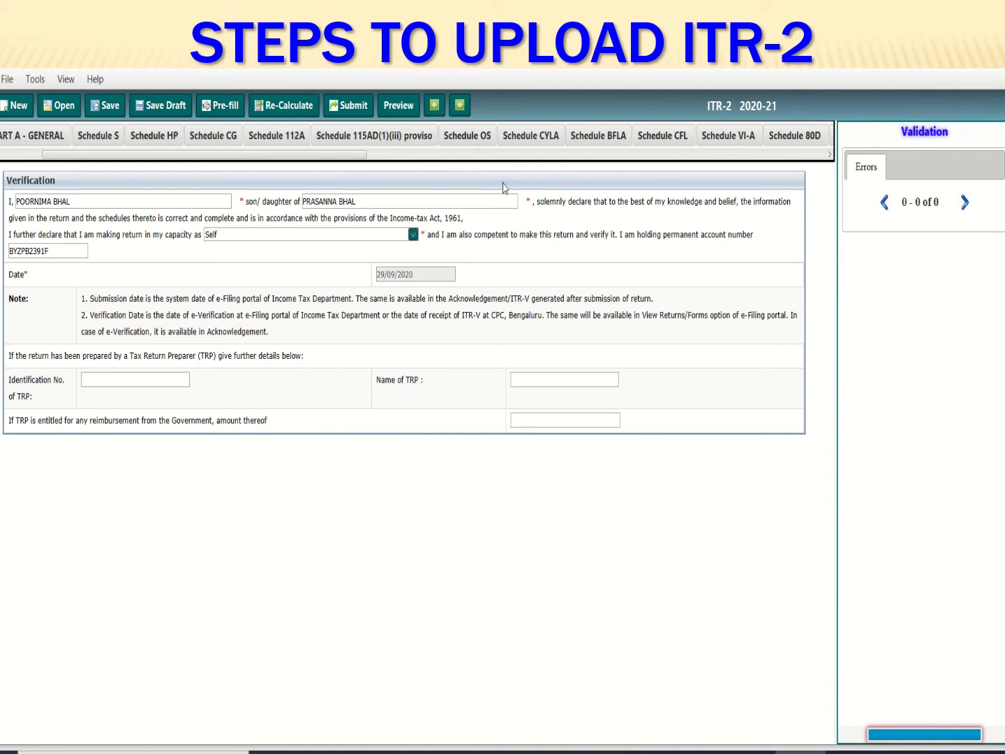
{"action": "left_click_drag", "start_coordinate": [294, 153], "coordinate": [252, 197]}
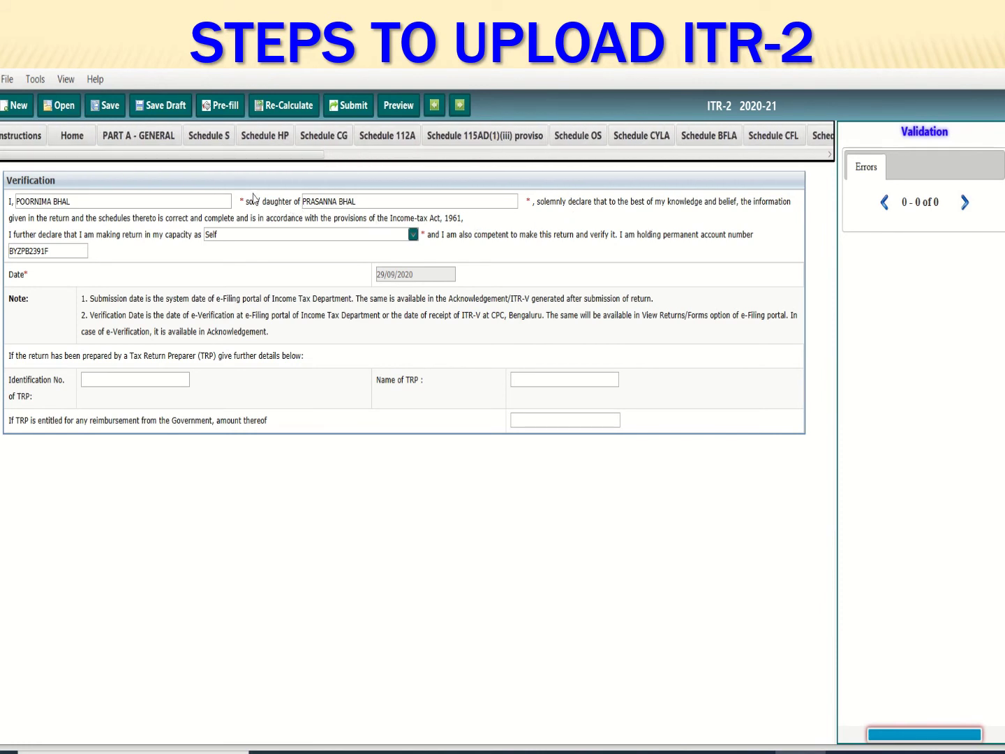
Save the finished return as XML in Documents, overwriting the existing XML file
{"action": "left_click", "coordinate": [109, 107]}
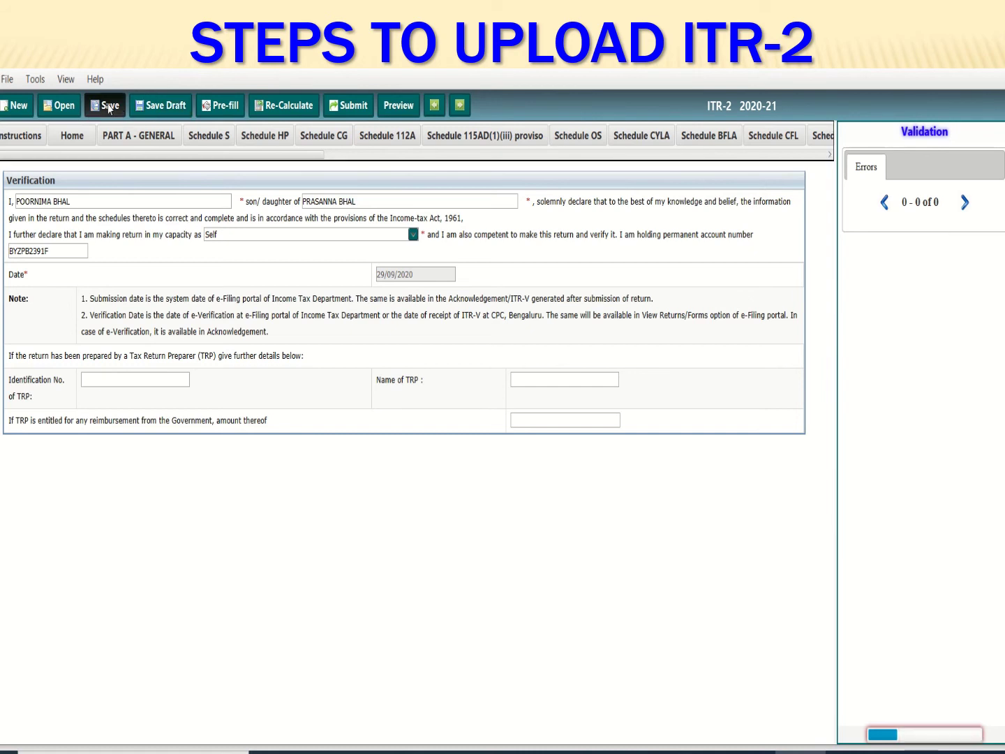
{"action": "left_click", "coordinate": [157, 205]}
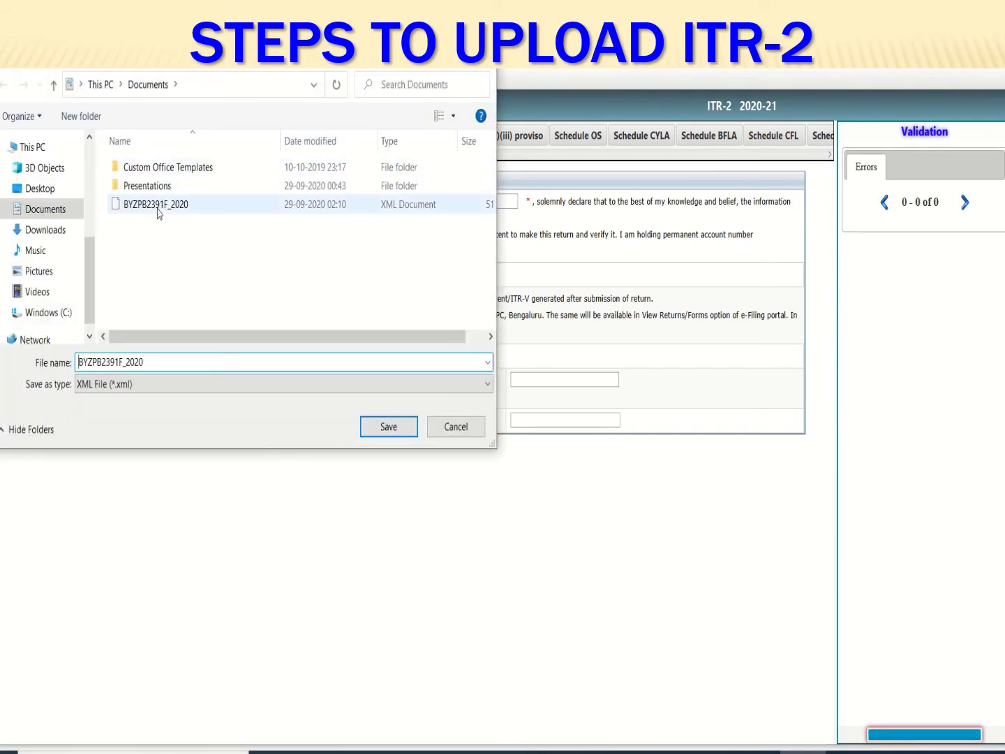
{"action": "left_click", "coordinate": [389, 427]}
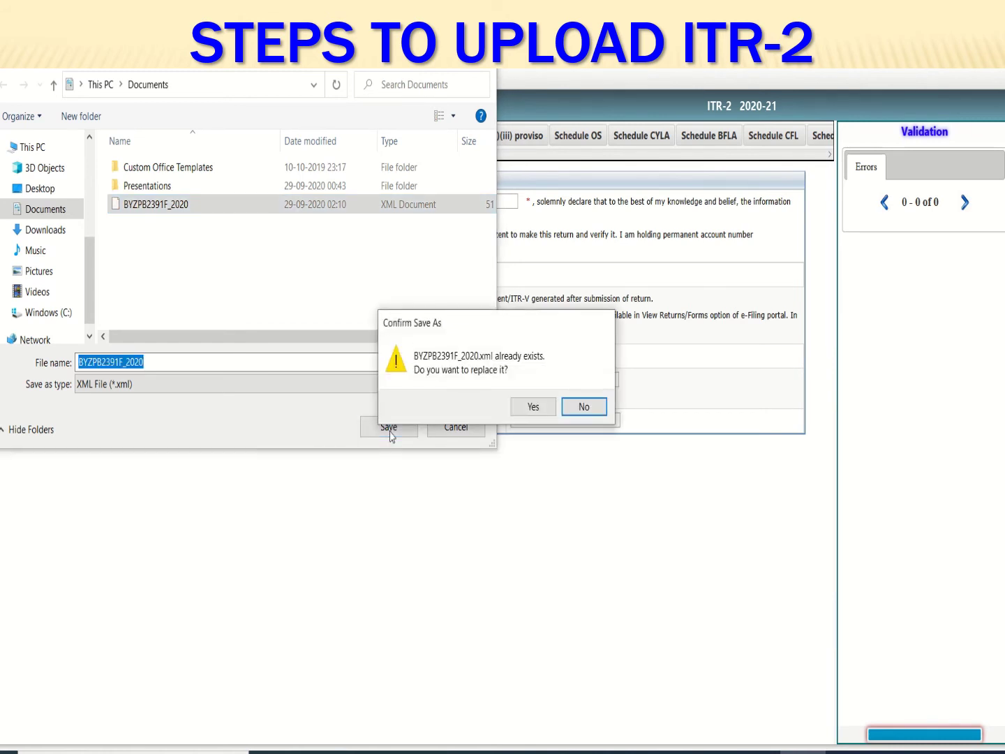
{"action": "left_click", "coordinate": [530, 416]}
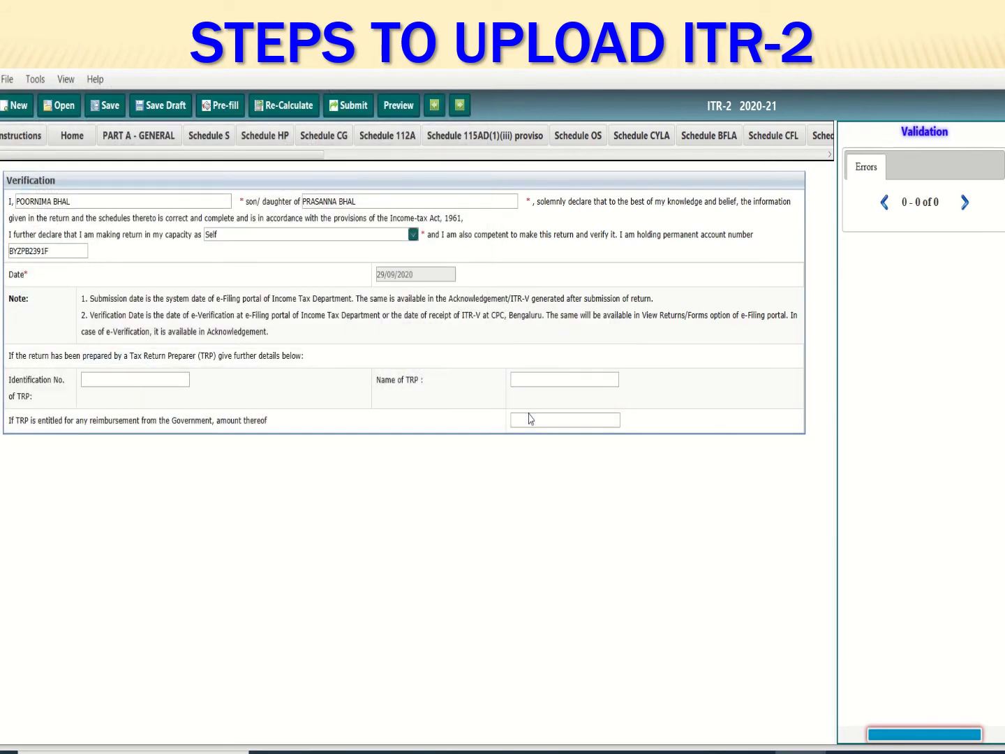
{"action": "left_click", "coordinate": [502, 385]}
Return to the e-Filing portal in the browser and acknowledge the session timeout to log in again
{"action": "left_click", "coordinate": [600, 749]}
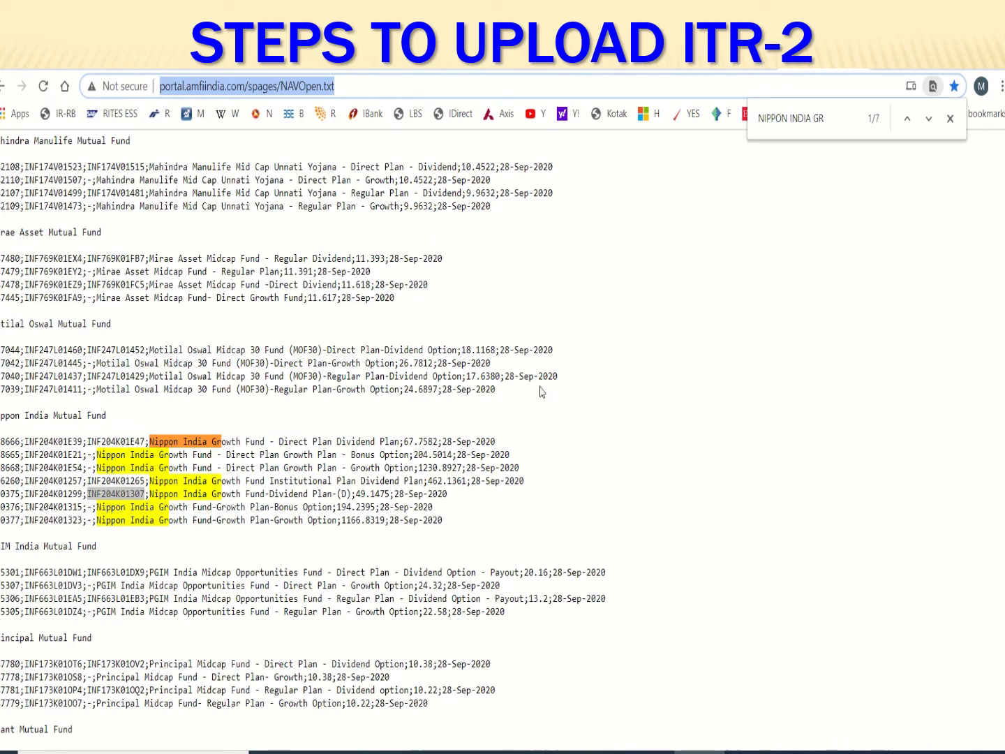
{"action": "left_click", "coordinate": [646, 70]}
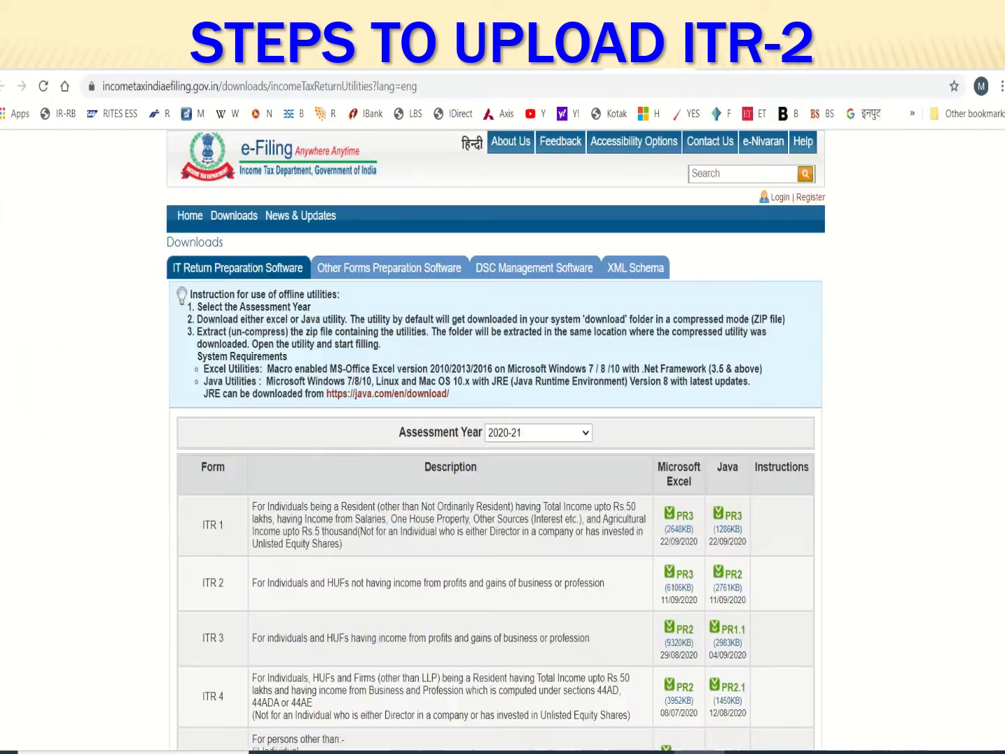
{"action": "left_click", "coordinate": [550, 69]}
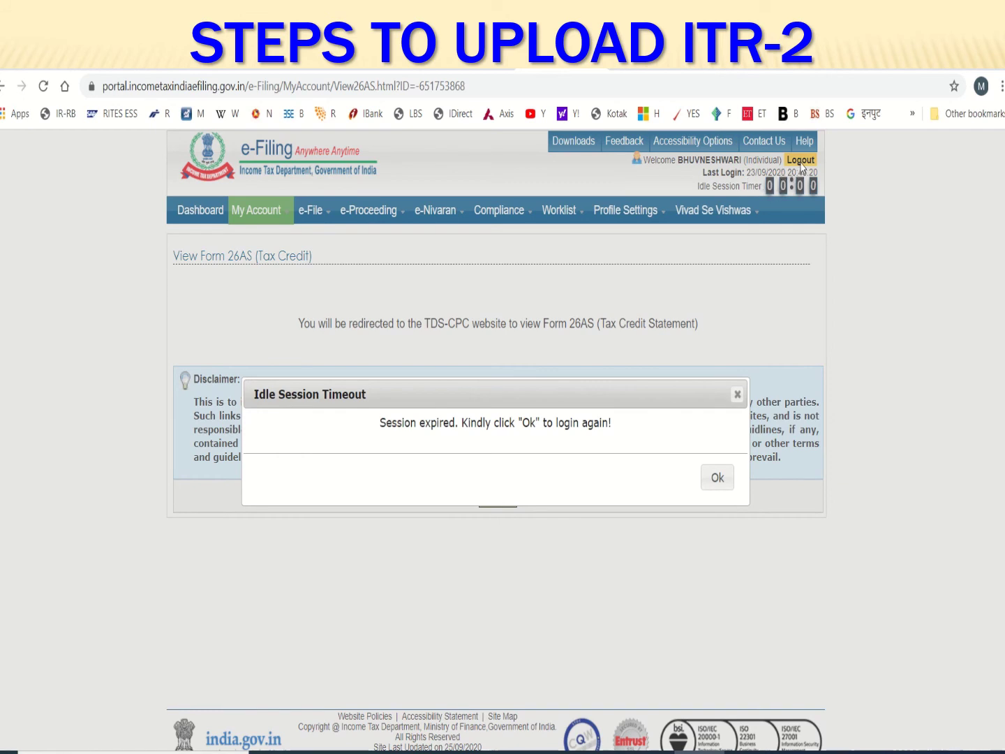
{"action": "left_click", "coordinate": [718, 477]}
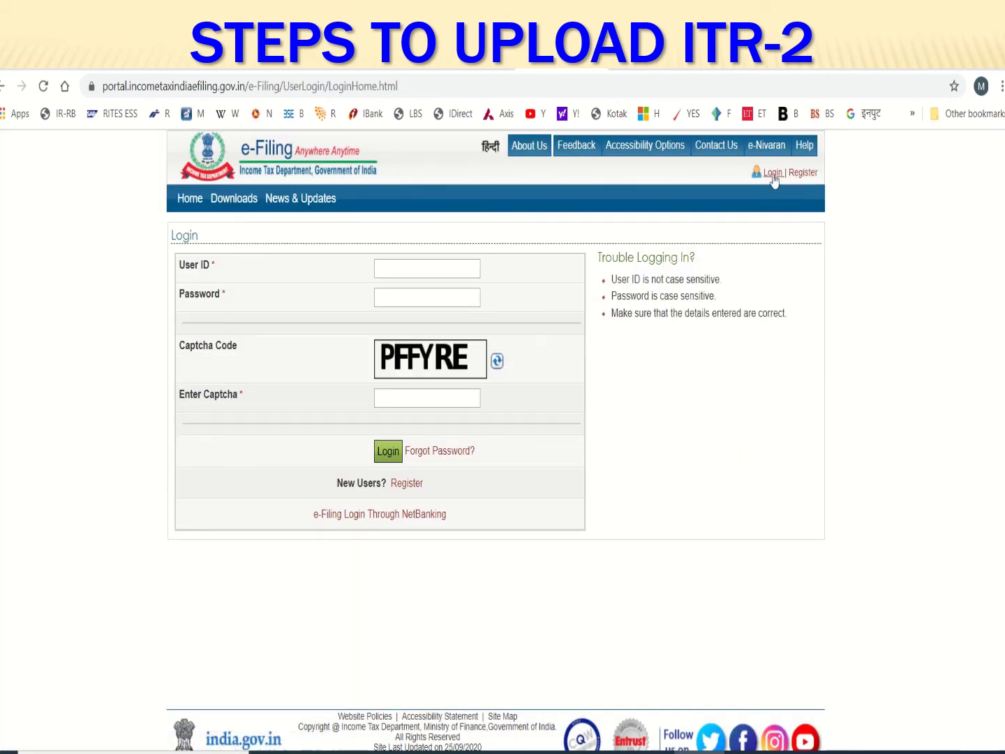
{"action": "left_click", "coordinate": [452, 270]}
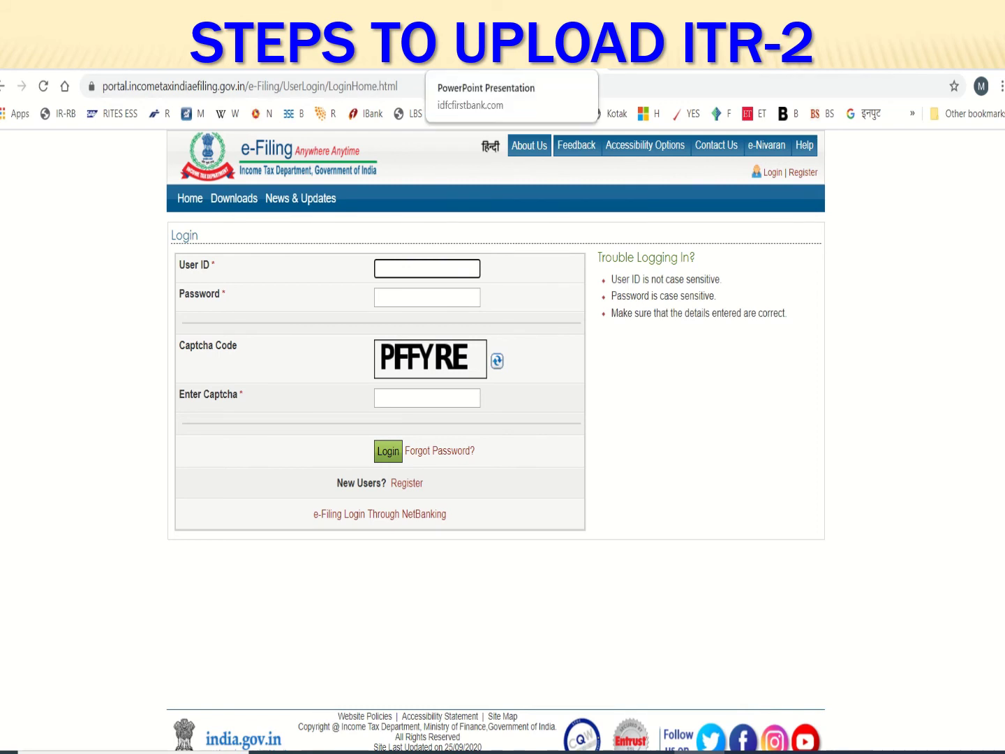
{"action": "mouse_move", "coordinate": [428, 97]}
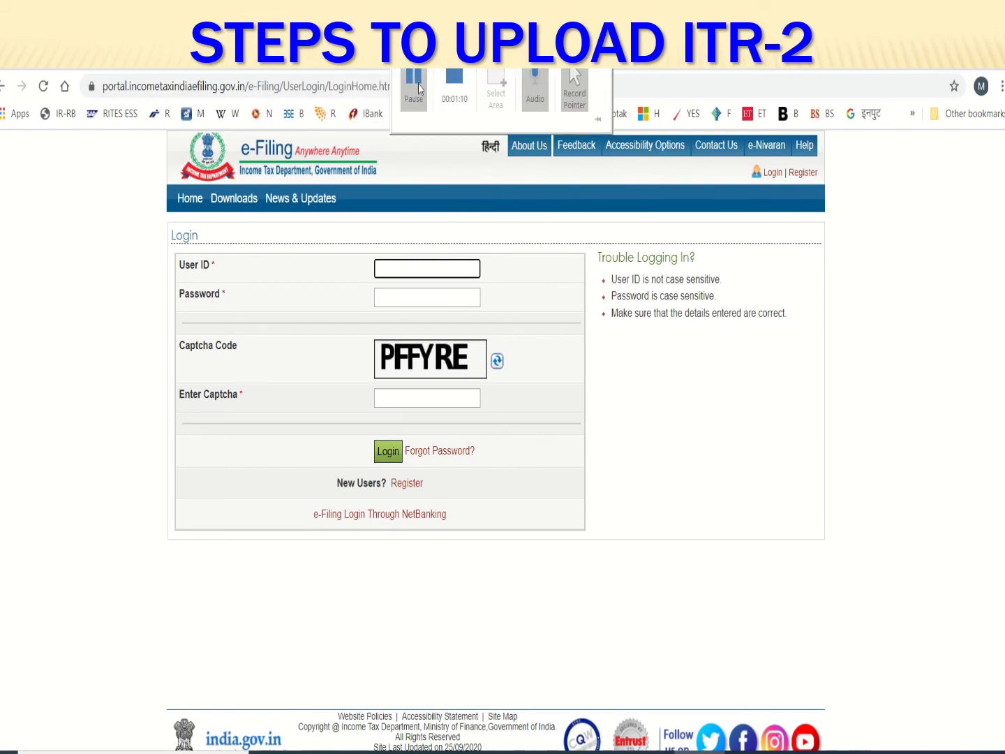
{"action": "key", "text": "Return"}
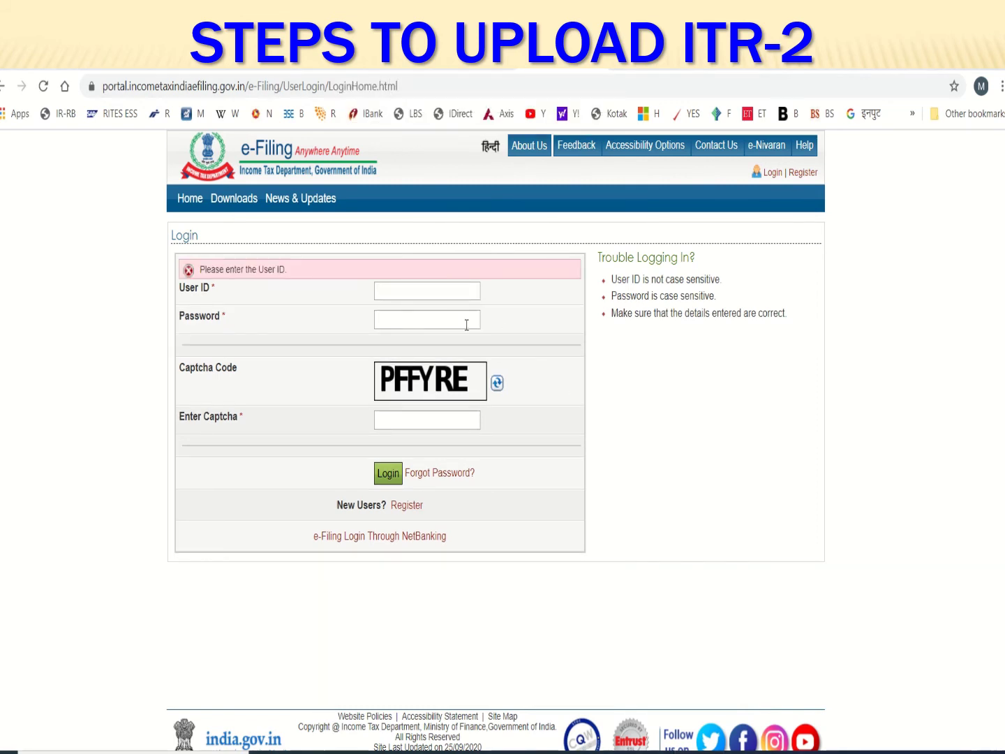
Fill in the login user ID, password and captcha, and submit the login
{"action": "left_click", "coordinate": [439, 288]}
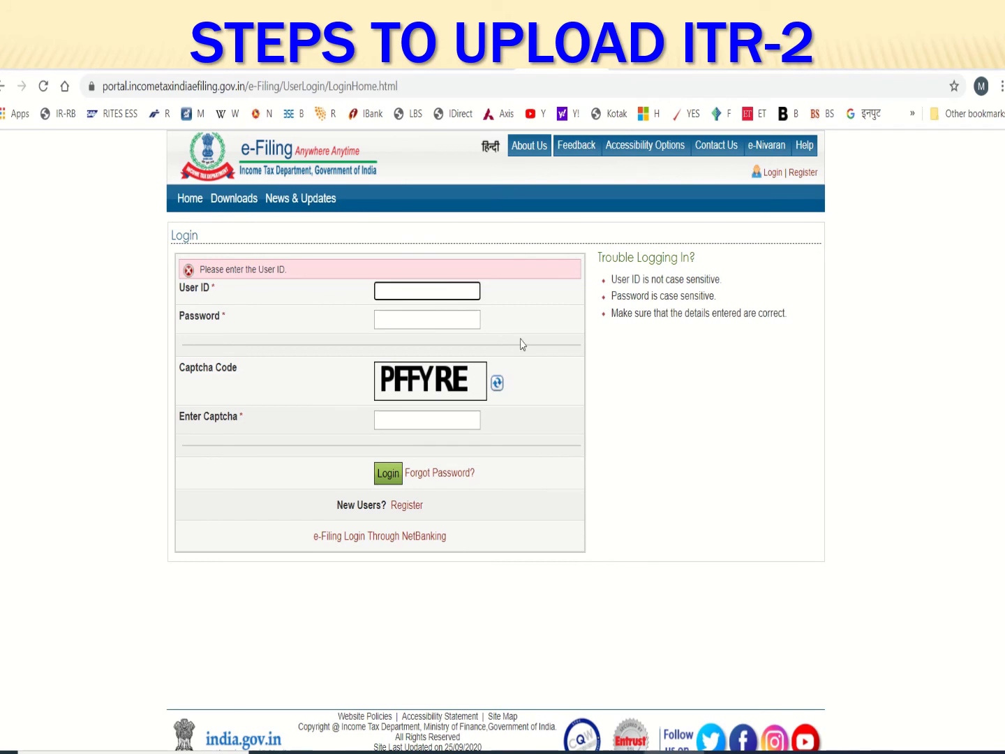
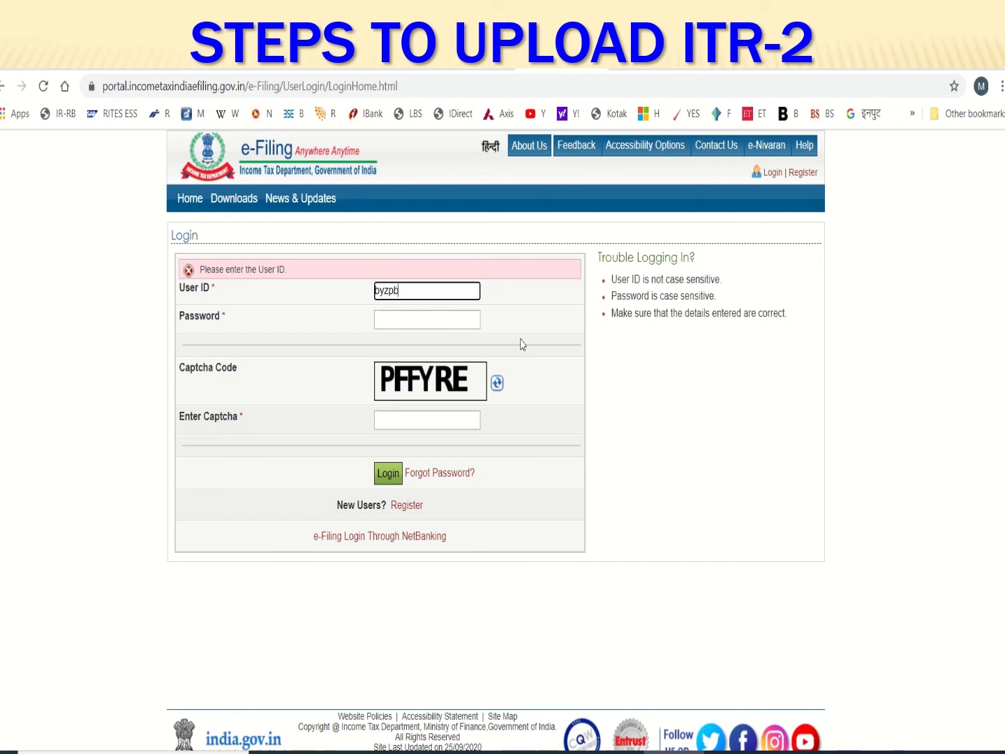
{"action": "key", "text": "Tab"}
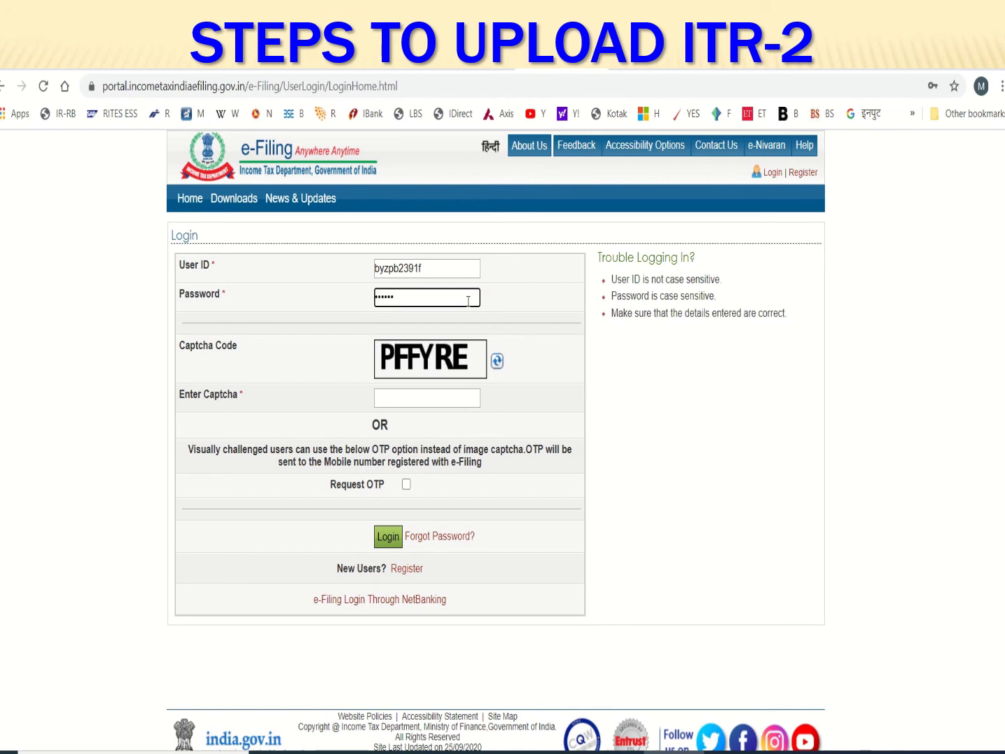
{"action": "type", "text": "••"}
{"action": "key", "text": "Tab"}
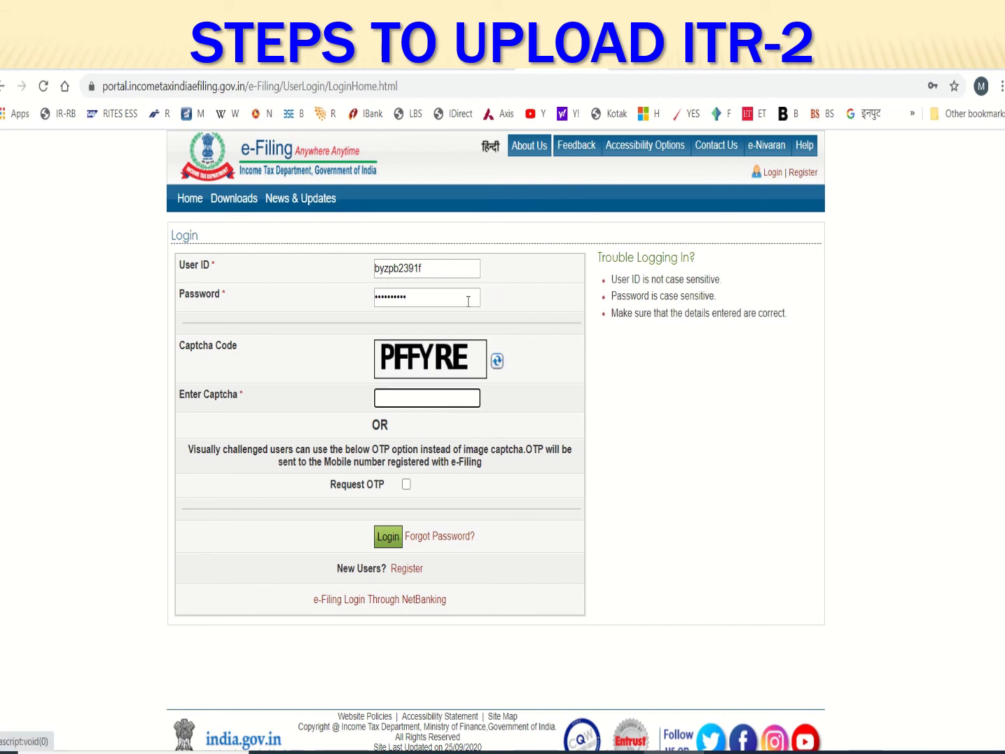
{"action": "key", "text": "Caps_Lock"}
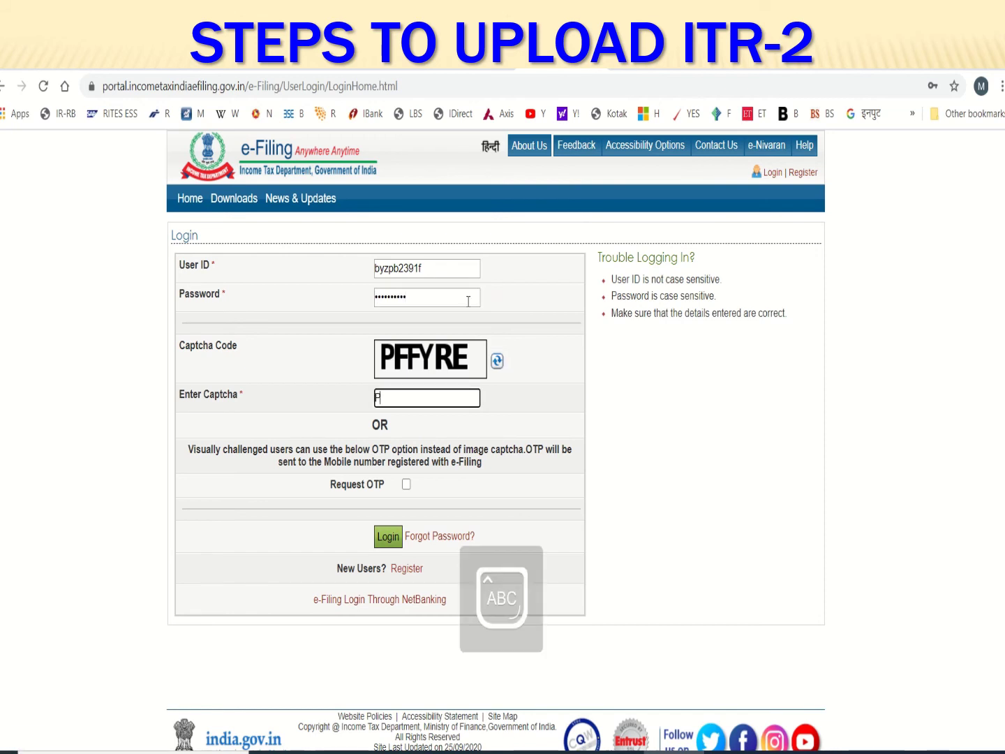
{"action": "type", "text": "PFFY"}
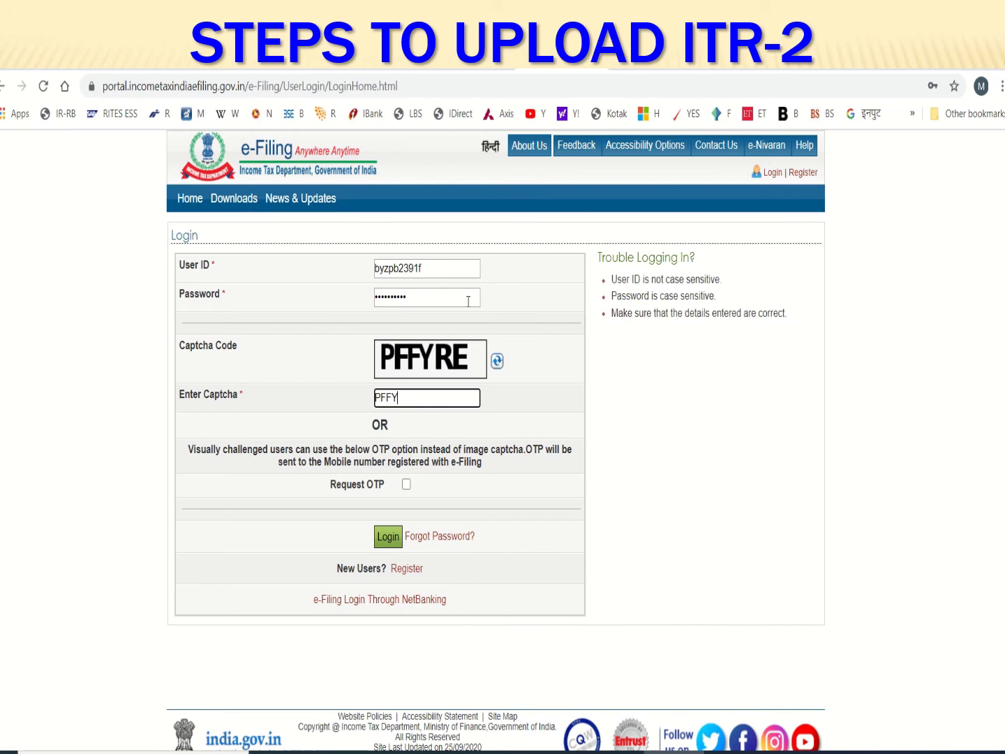
{"action": "type", "text": "RE"}
{"action": "left_click", "coordinate": [389, 538]}
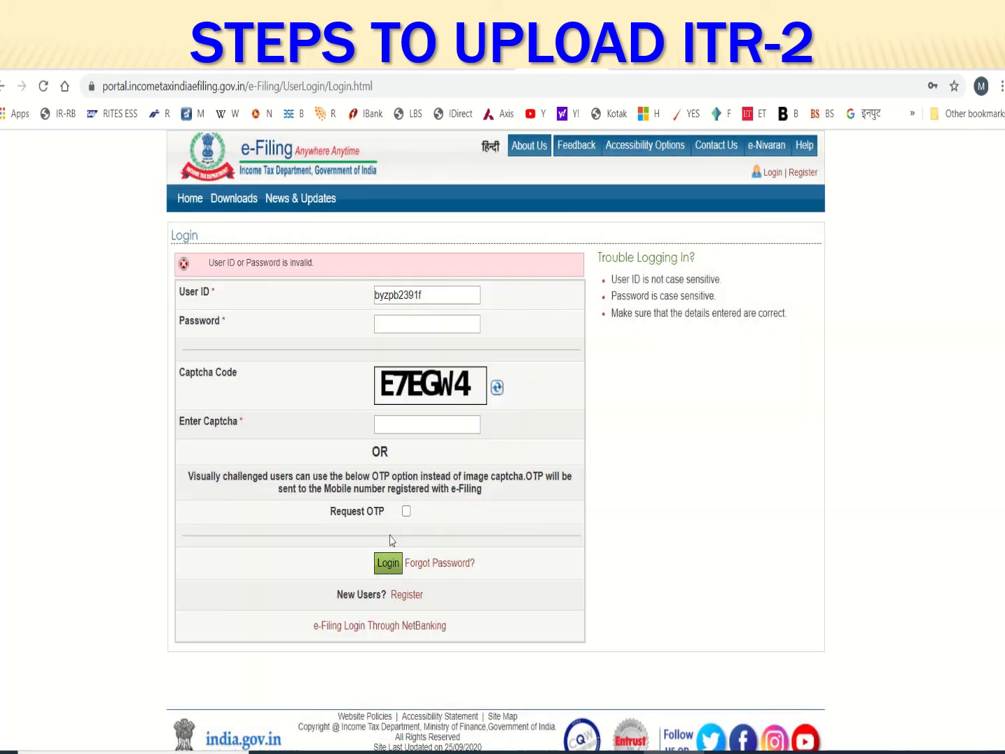
After the invalid-login error, re-enter the password and type the new captcha
{"action": "left_click", "coordinate": [415, 330]}
{"action": "key", "text": "Caps_Lock"}
{"action": "type", "text": "A"}
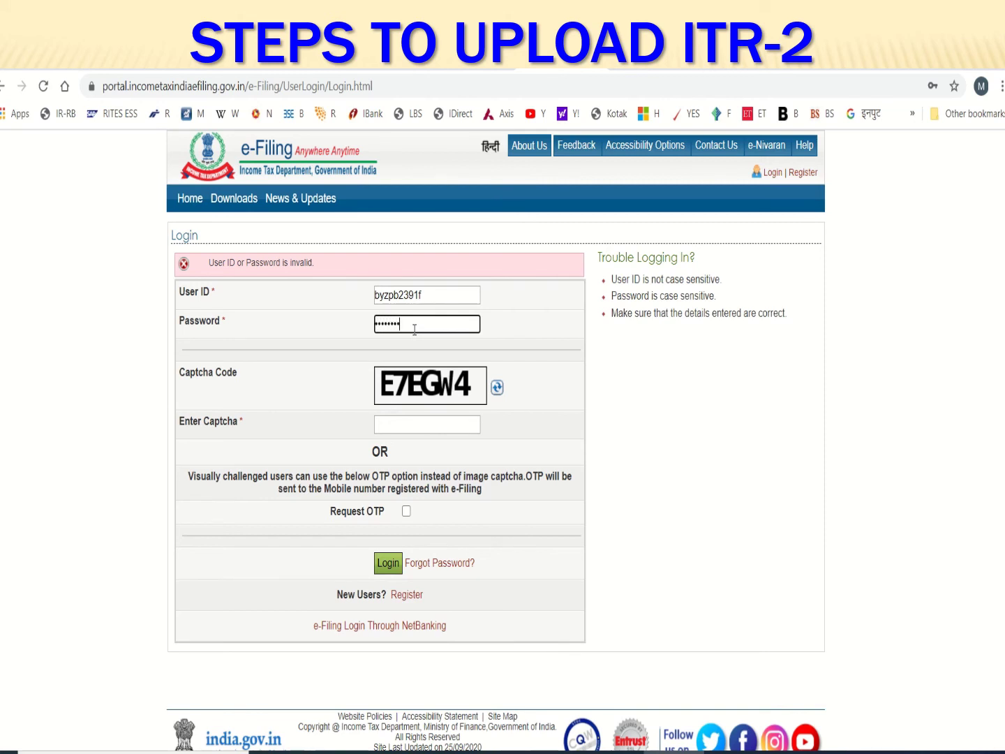
{"action": "type", "text": "A"}
{"action": "key", "text": "Tab"}
{"action": "key", "text": "Tab"}
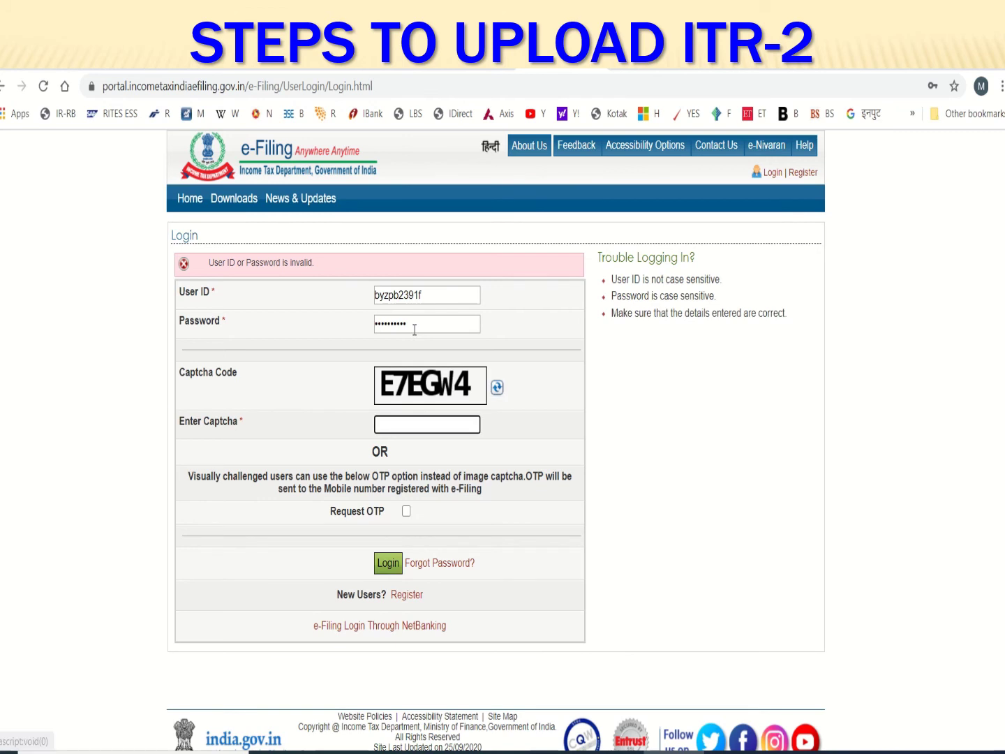
{"action": "key", "text": "Caps_Lock"}
{"action": "type", "text": "E"}
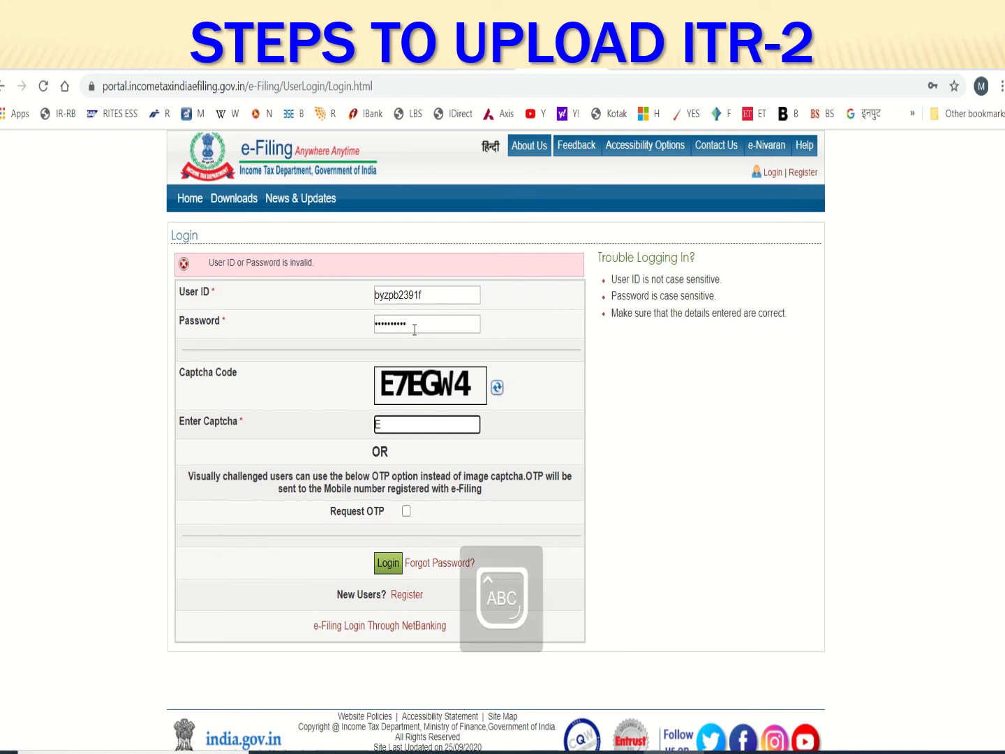
{"action": "type", "text": "7"}
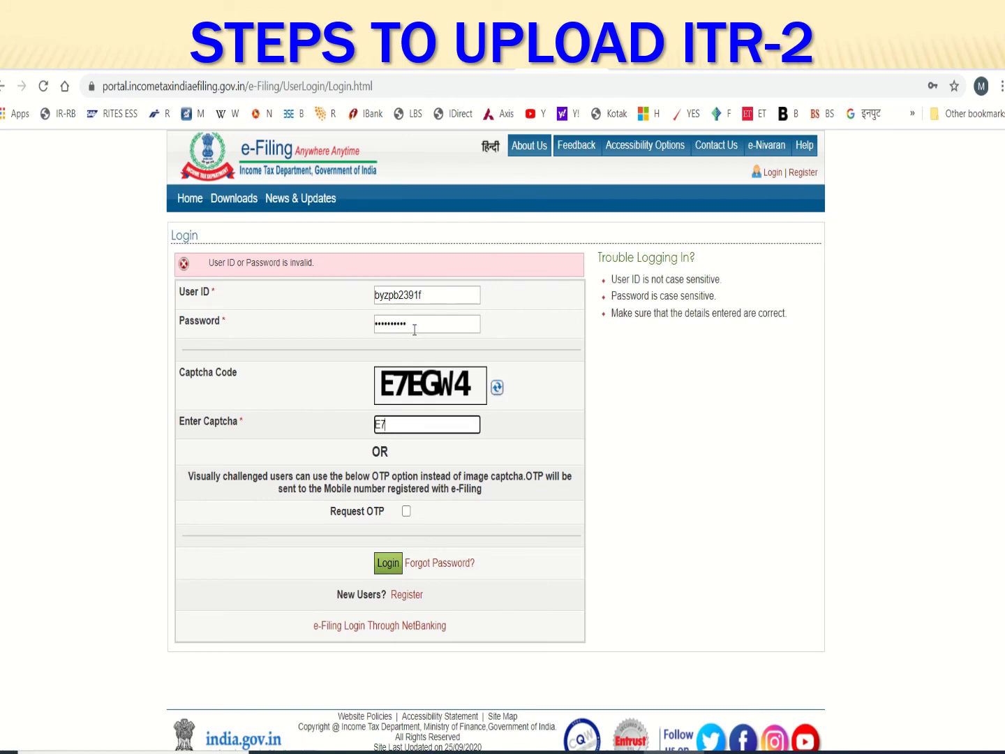
{"action": "type", "text": "EGW4"}
Log in with the corrected details and go to e-File > Income Tax Return
{"action": "left_click", "coordinate": [388, 563]}
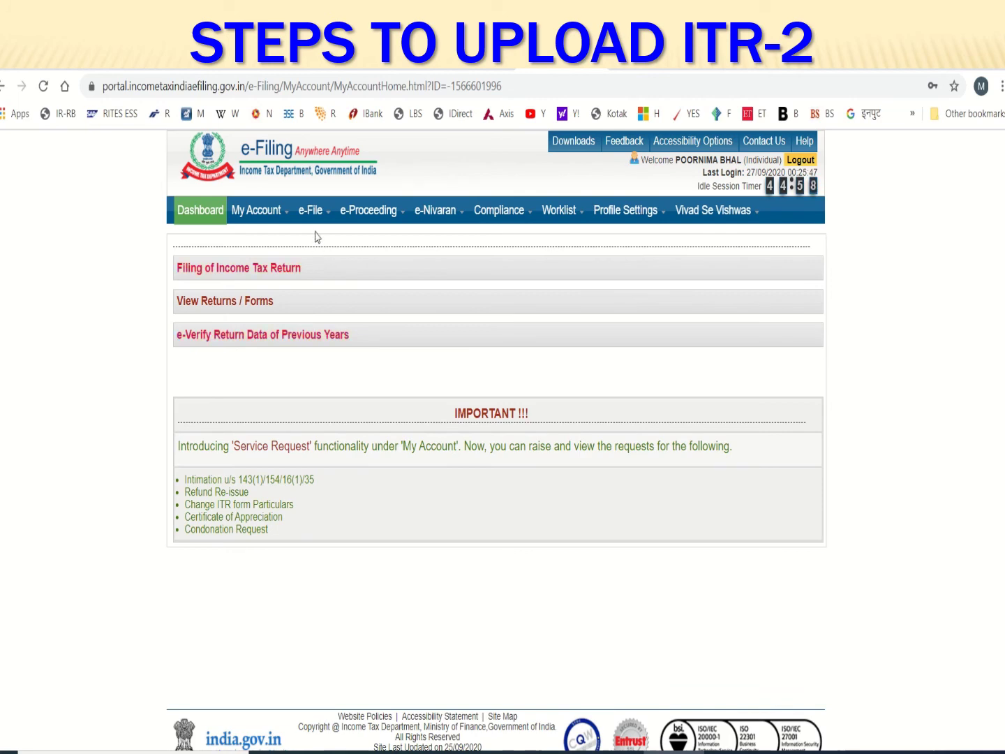
{"action": "mouse_move", "coordinate": [310, 210]}
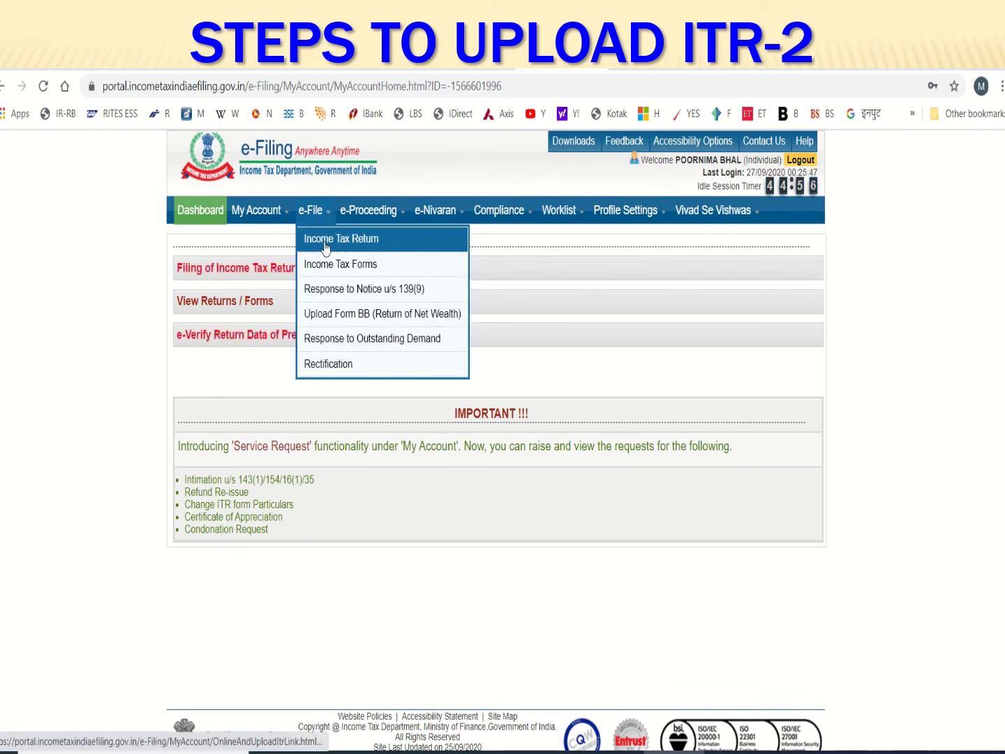
{"action": "left_click", "coordinate": [324, 240]}
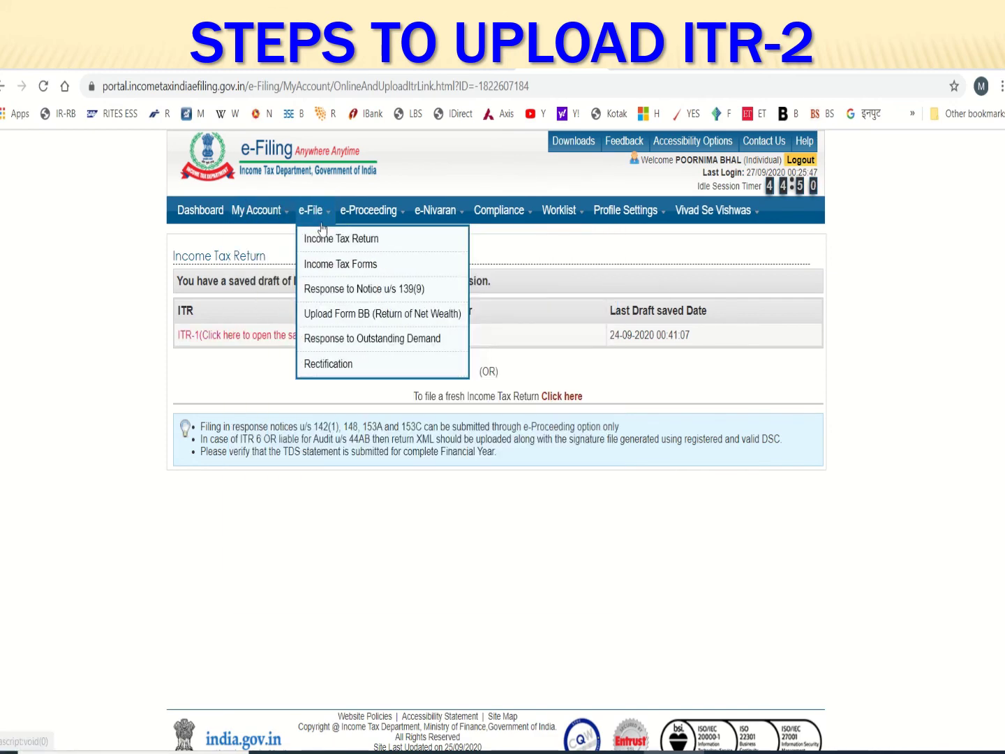
{"action": "left_click", "coordinate": [335, 239]}
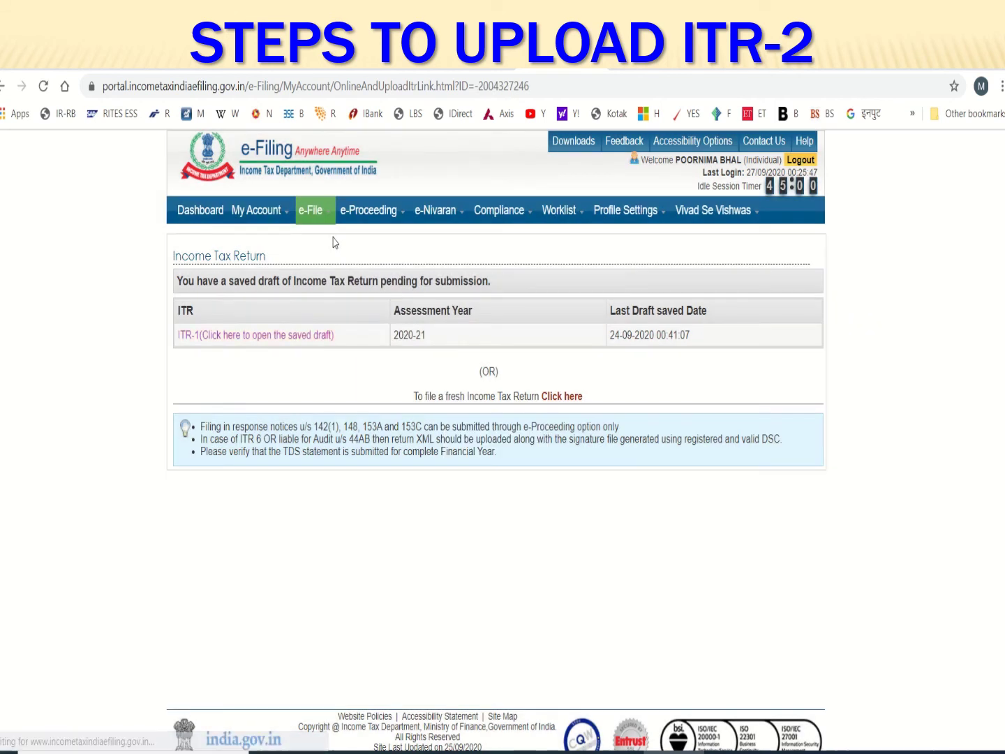
Start a fresh return set to AY 2020-21, ITR-2, Original/Revised Return and Upload XML
{"action": "left_click", "coordinate": [572, 403]}
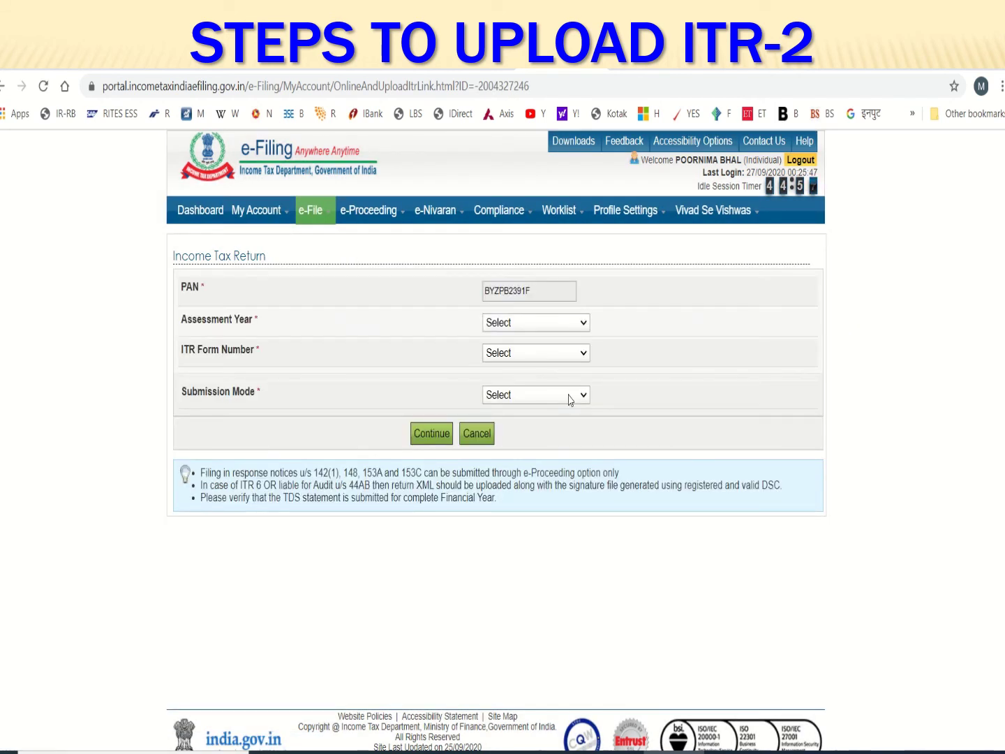
{"action": "left_click", "coordinate": [561, 325]}
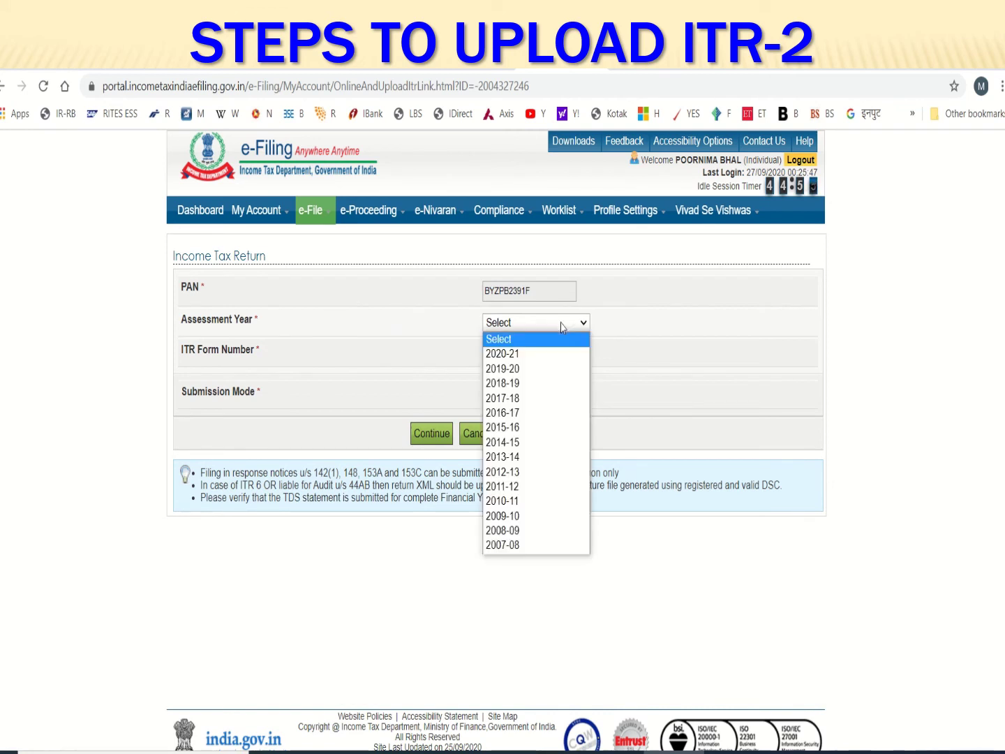
{"action": "left_click", "coordinate": [558, 354]}
{"action": "left_click", "coordinate": [558, 354]}
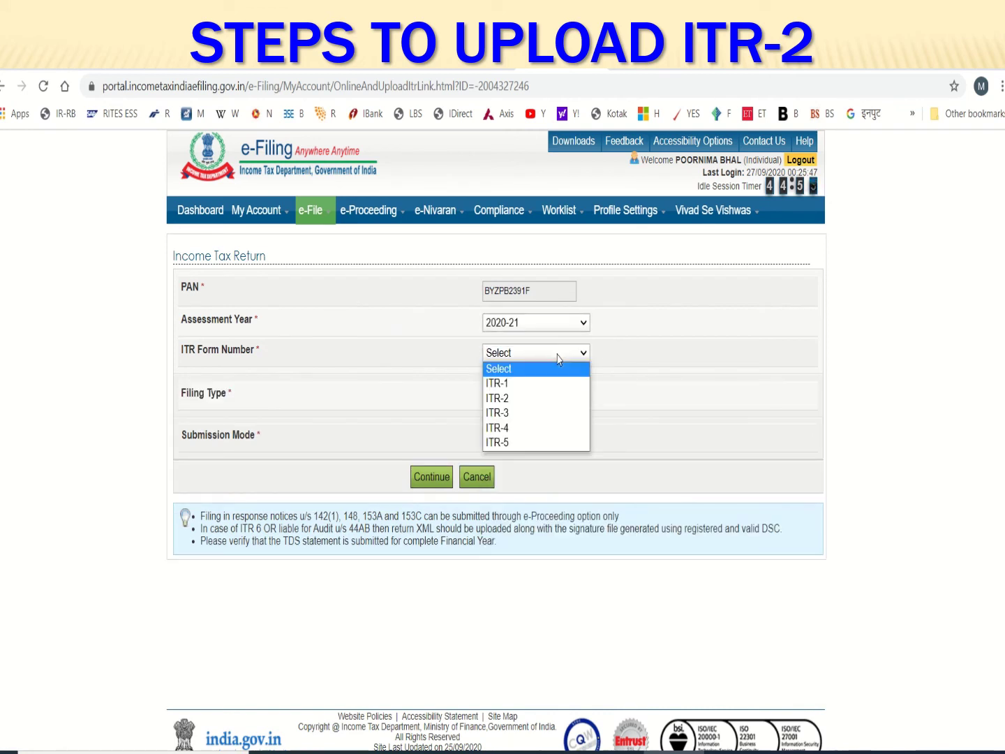
{"action": "left_click", "coordinate": [539, 397]}
{"action": "left_click", "coordinate": [539, 398]}
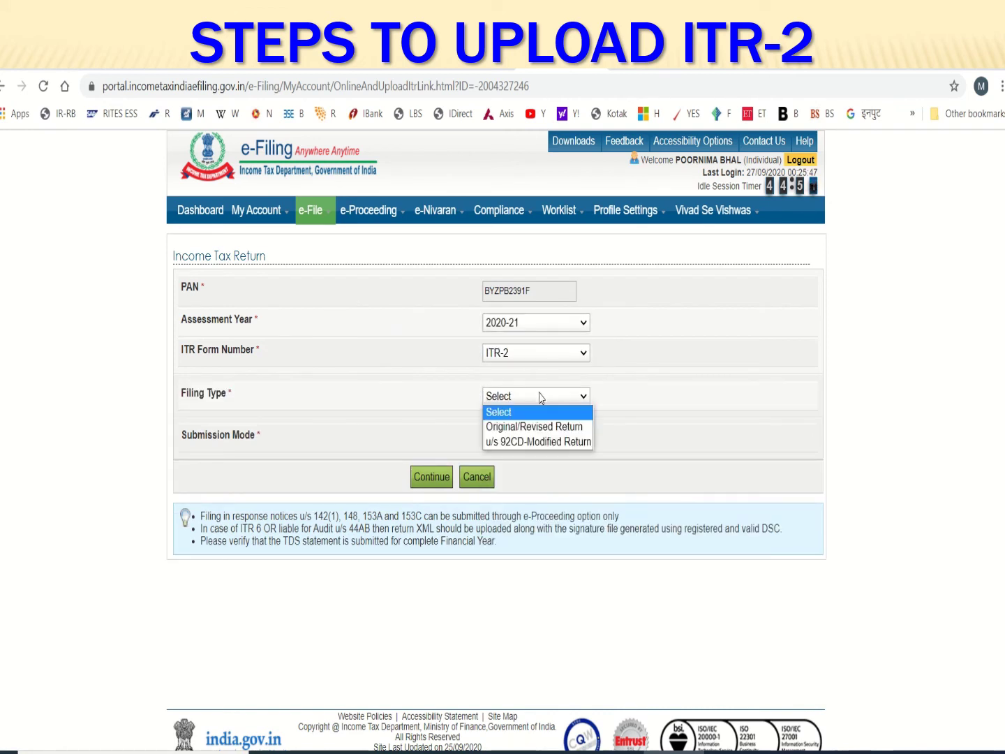
{"action": "left_click", "coordinate": [547, 426]}
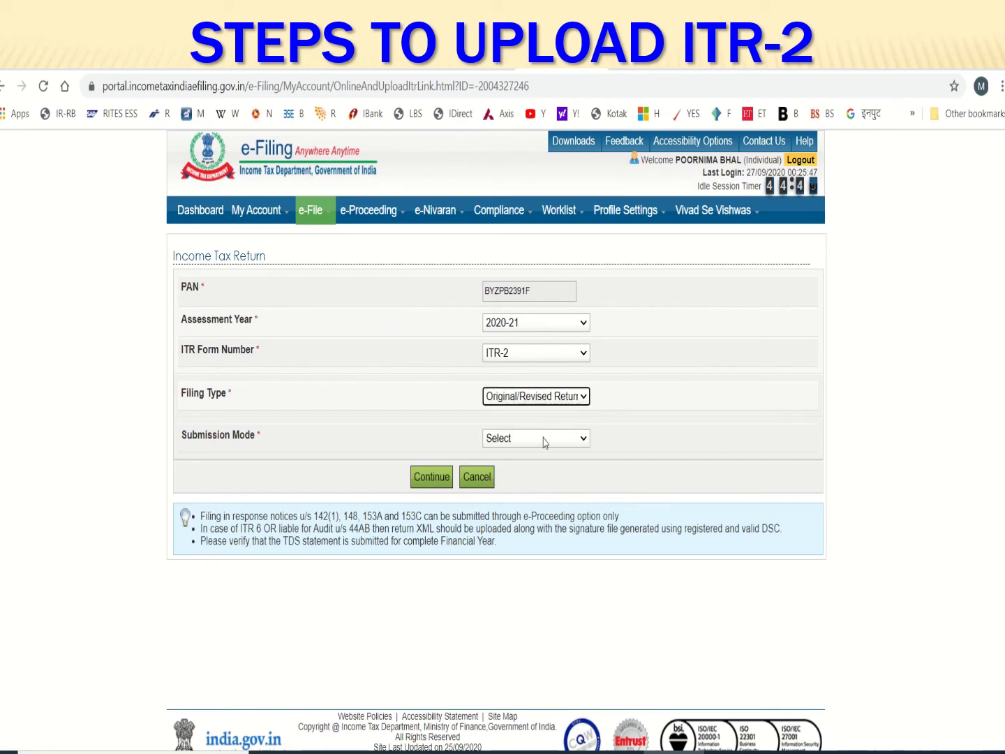
{"action": "left_click", "coordinate": [545, 438]}
{"action": "left_click", "coordinate": [542, 464]}
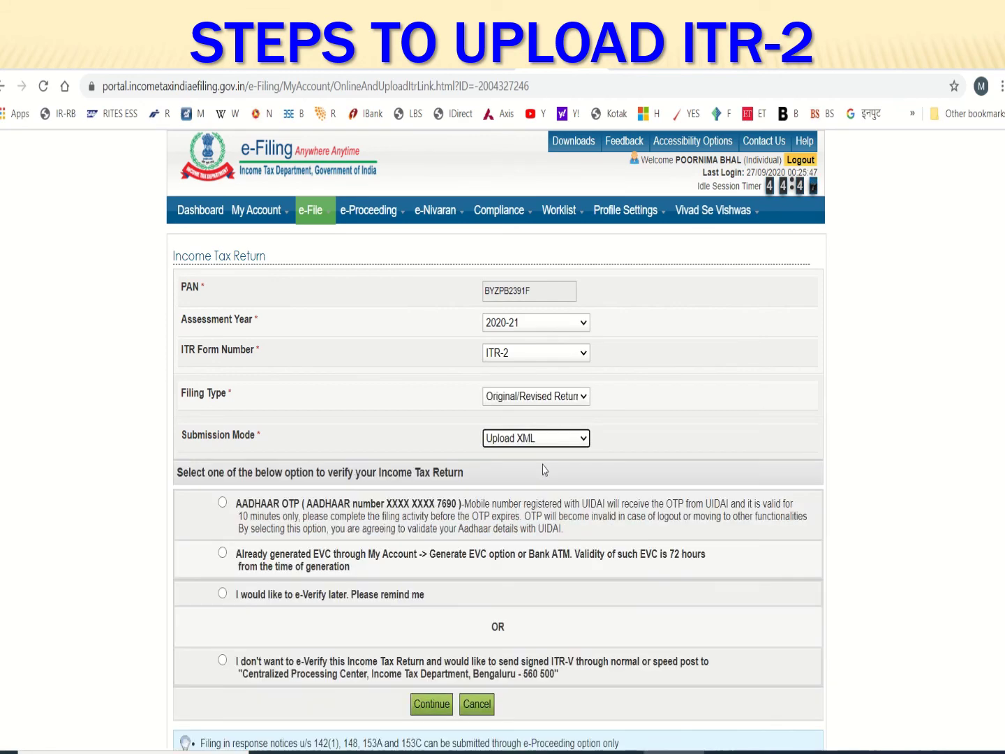
{"action": "scroll", "coordinate": [453, 499], "scroll_direction": "down", "scroll_amount": 2}
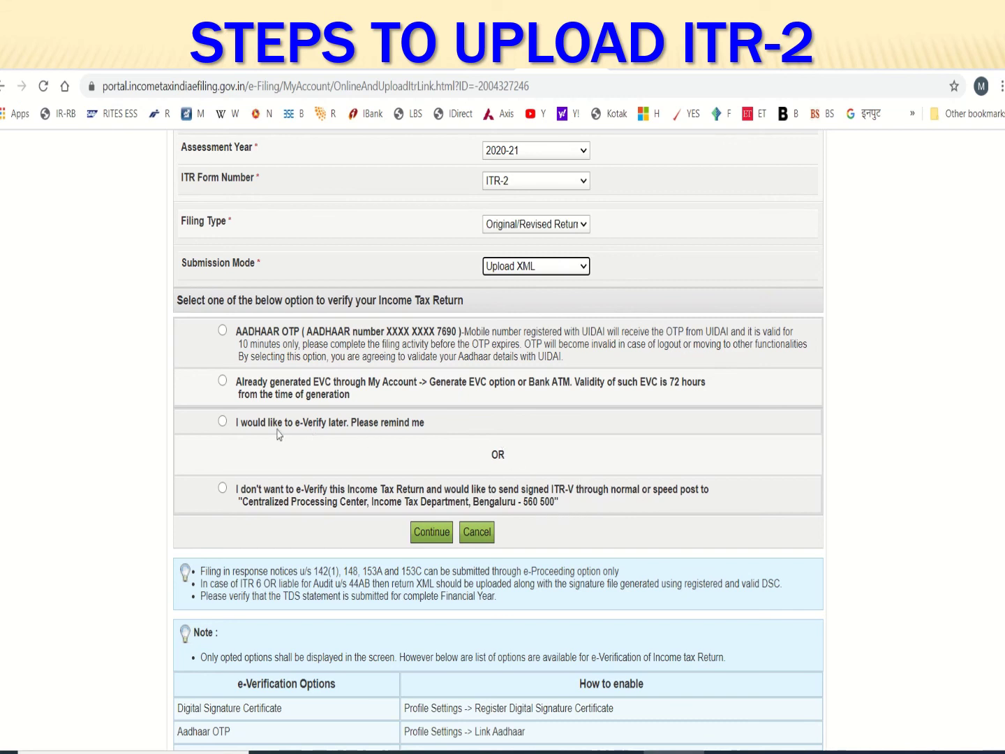
Choose to e-verify later and accept the prefill consent to reach the Upload XML page
{"action": "left_click", "coordinate": [222, 423]}
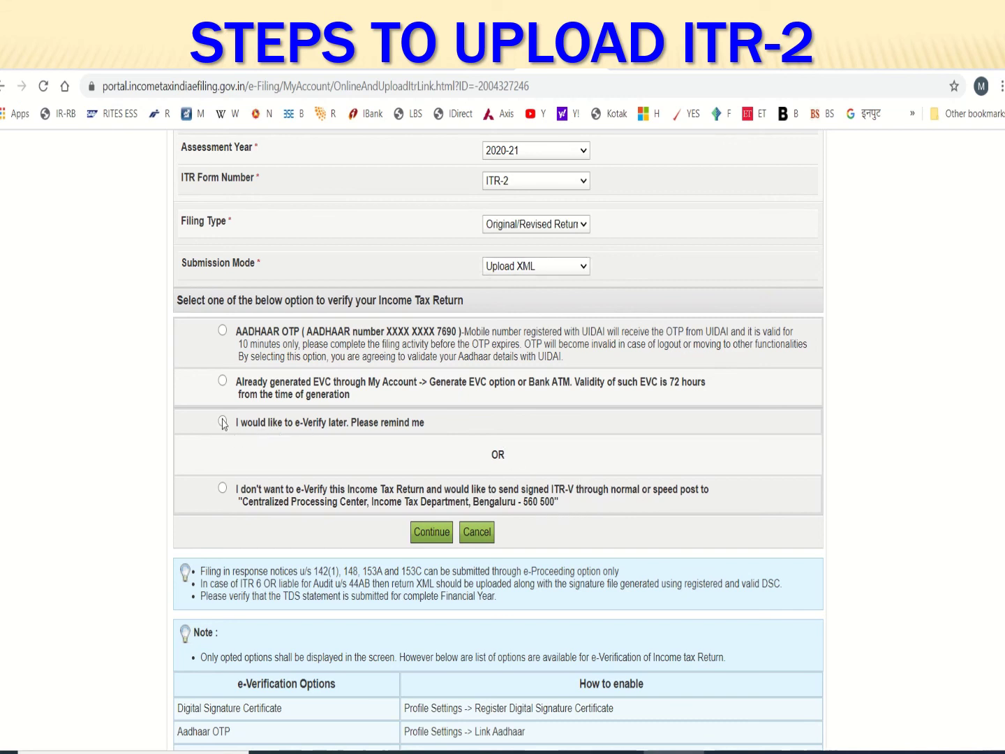
{"action": "left_click", "coordinate": [432, 533]}
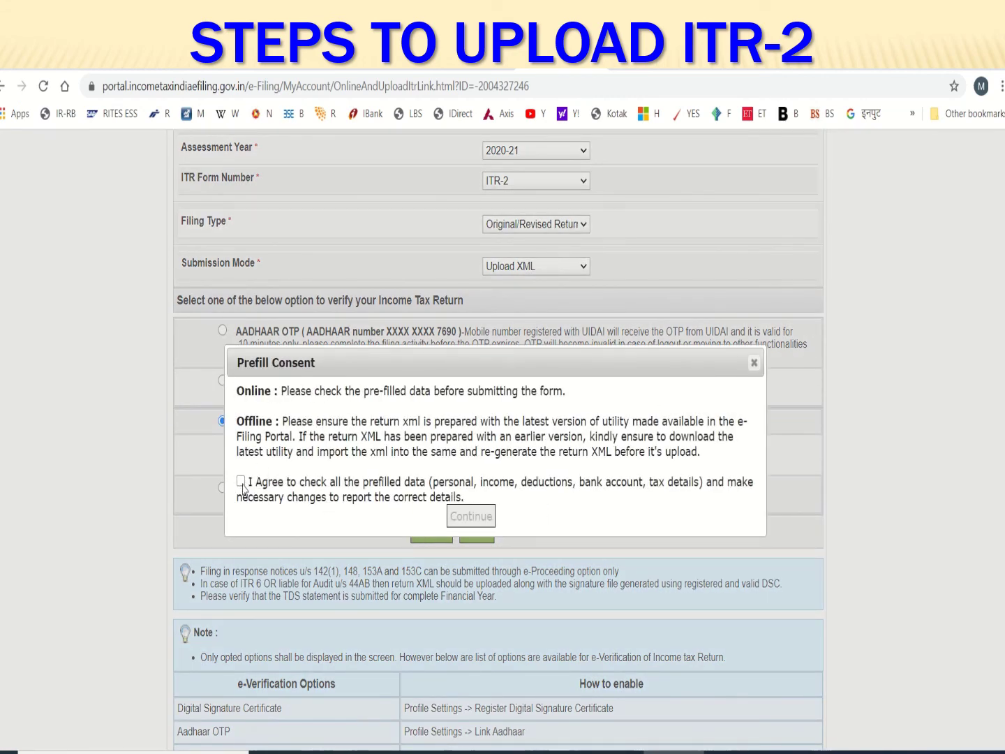
{"action": "left_click", "coordinate": [242, 480]}
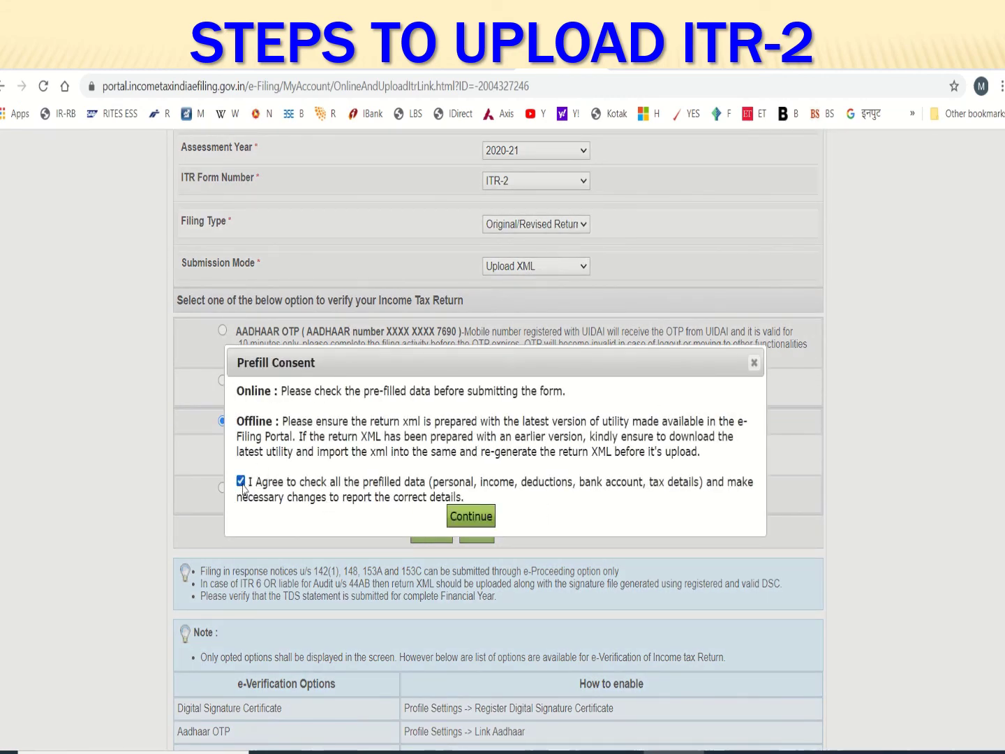
{"action": "left_click", "coordinate": [471, 517]}
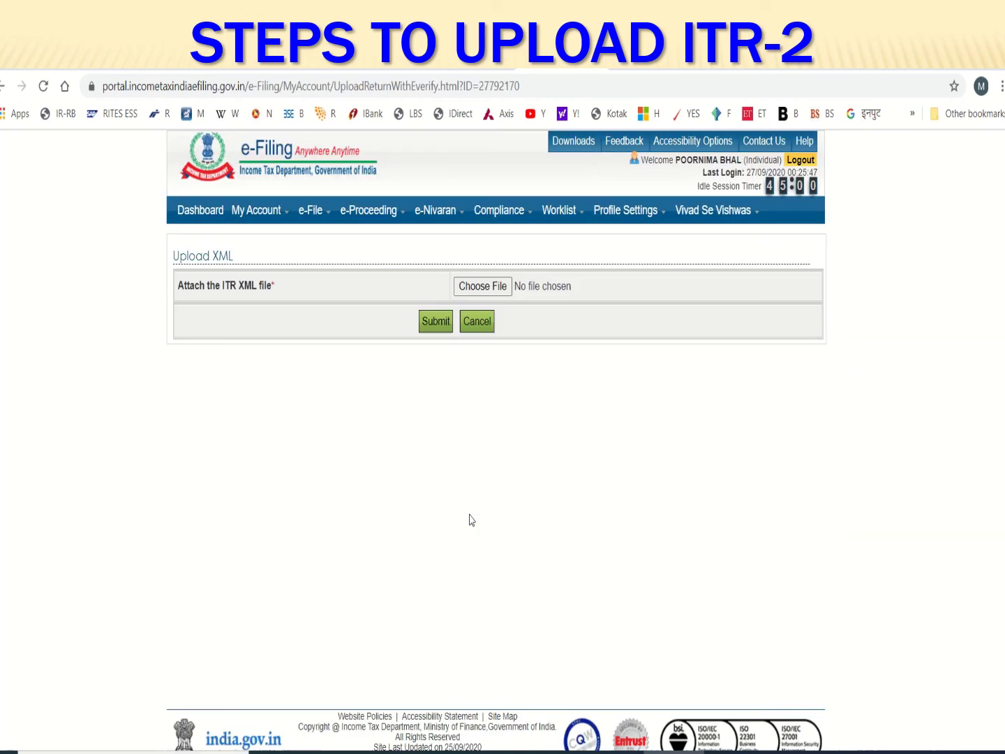
Attach the ITR-2 XML file from Documents and submit the return
{"action": "left_click", "coordinate": [483, 287]}
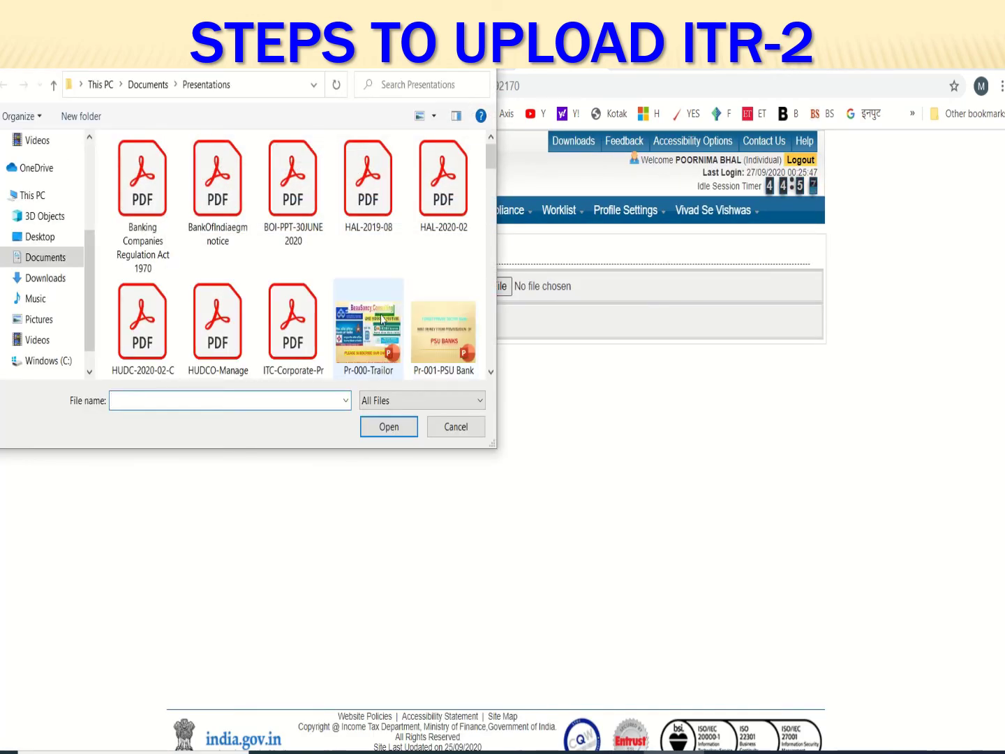
{"action": "left_click", "coordinate": [136, 85]}
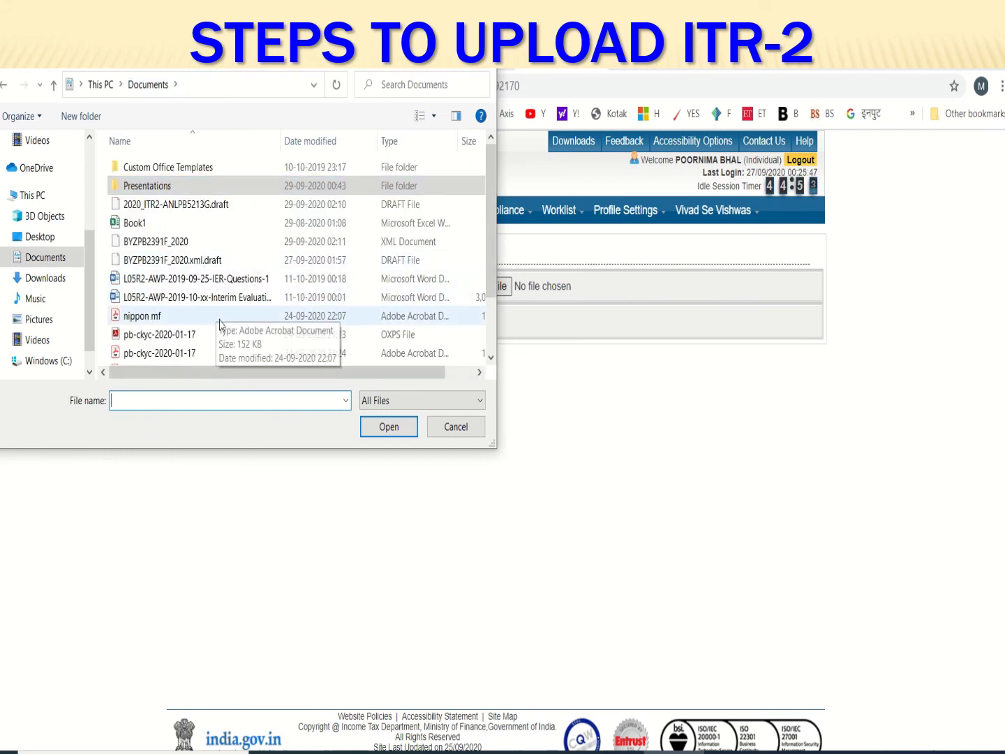
{"action": "left_click", "coordinate": [167, 241]}
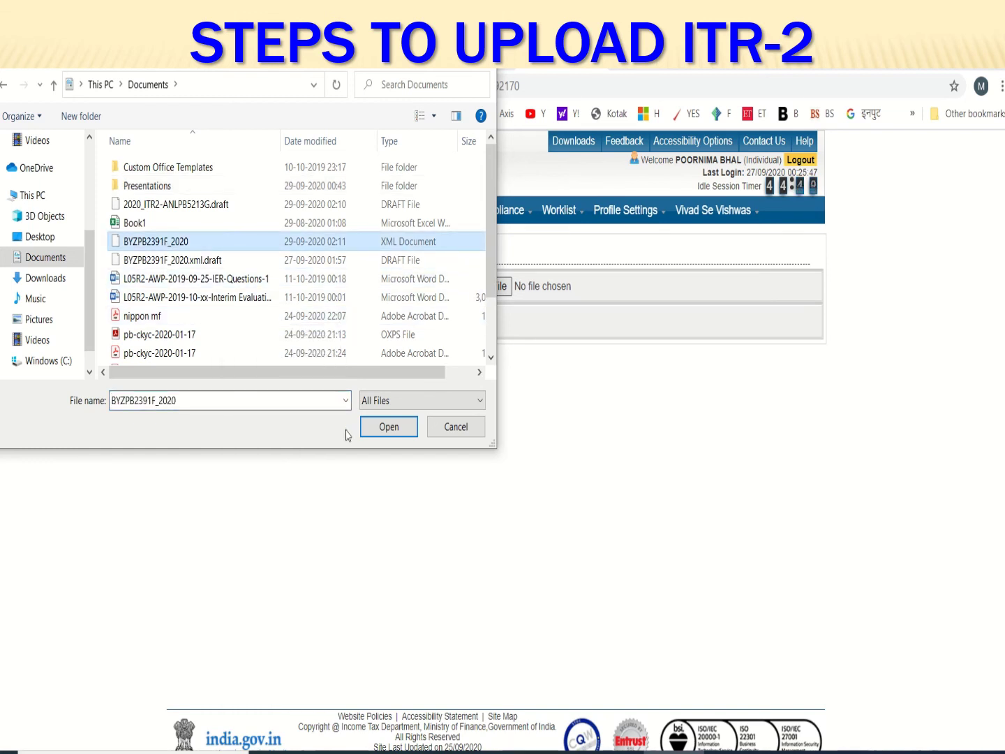
{"action": "left_click", "coordinate": [388, 427]}
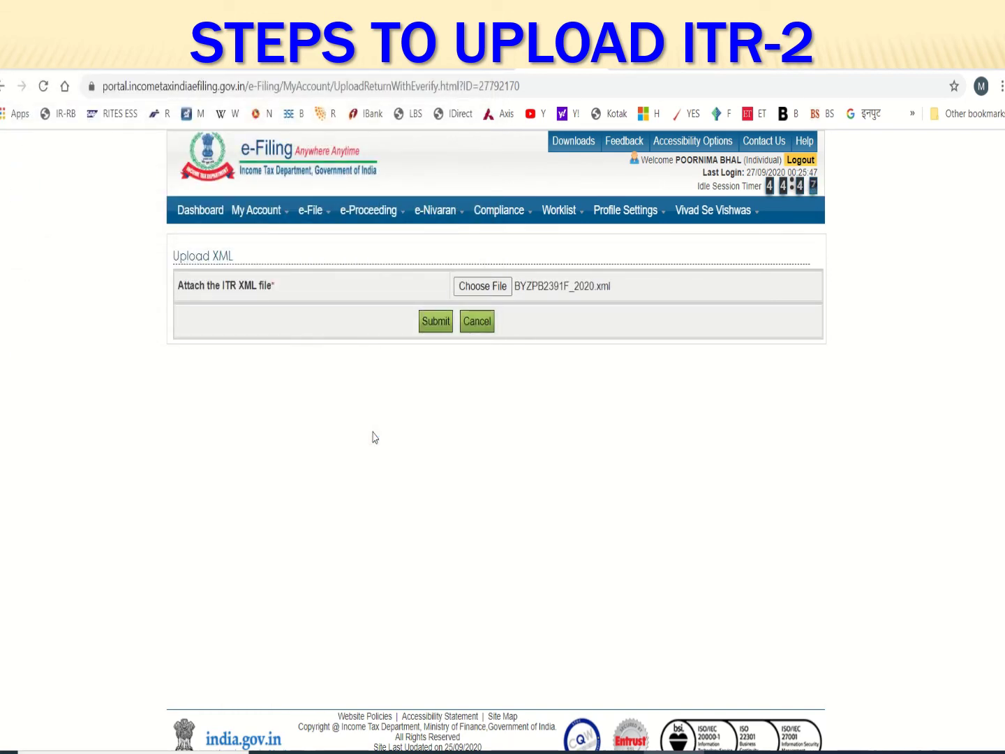
{"action": "left_click", "coordinate": [437, 324]}
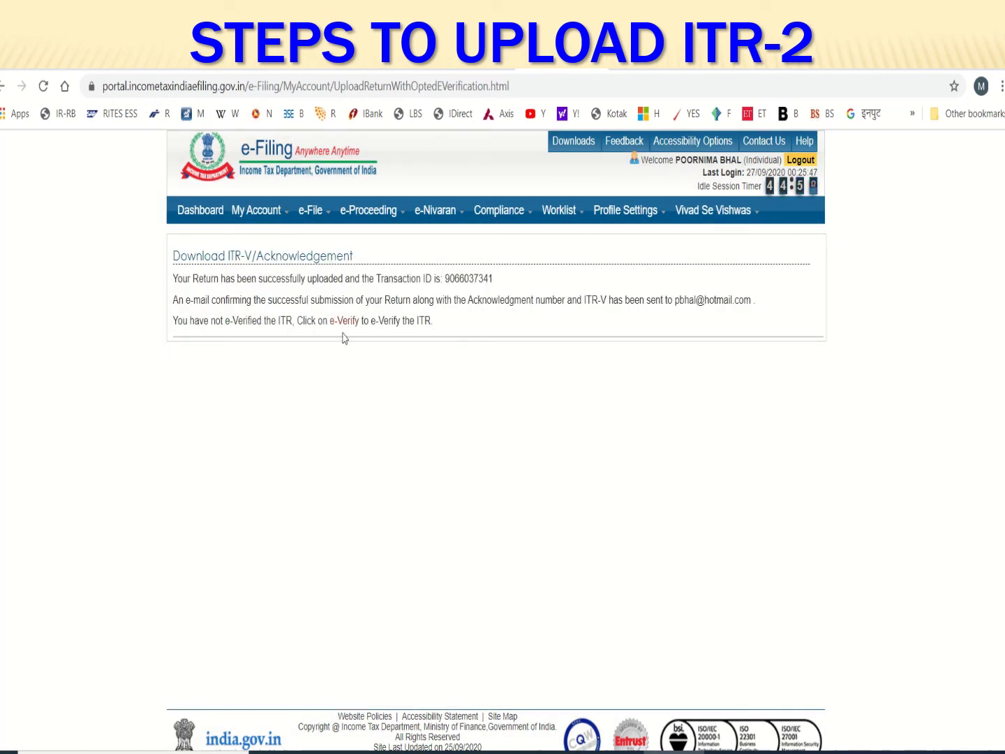
List the e-filed IncomeTax Returns and open the A.Y. 2020-21 ITR-2's ITR-V/Acknowledgement
{"action": "mouse_move", "coordinate": [311, 210]}
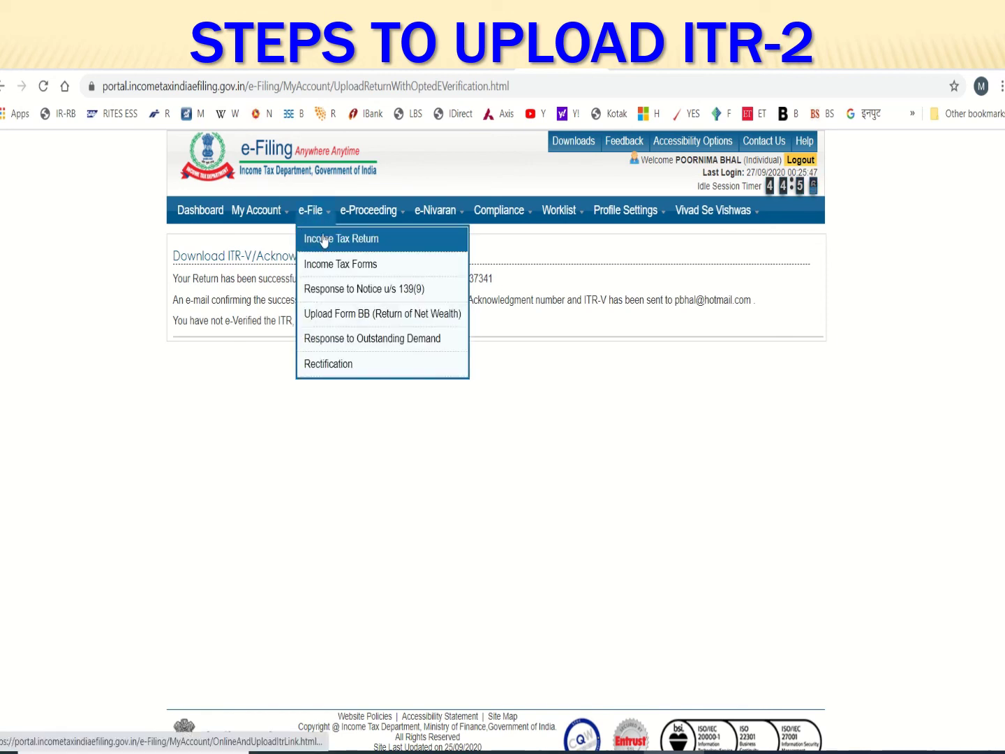
{"action": "mouse_move", "coordinate": [257, 210]}
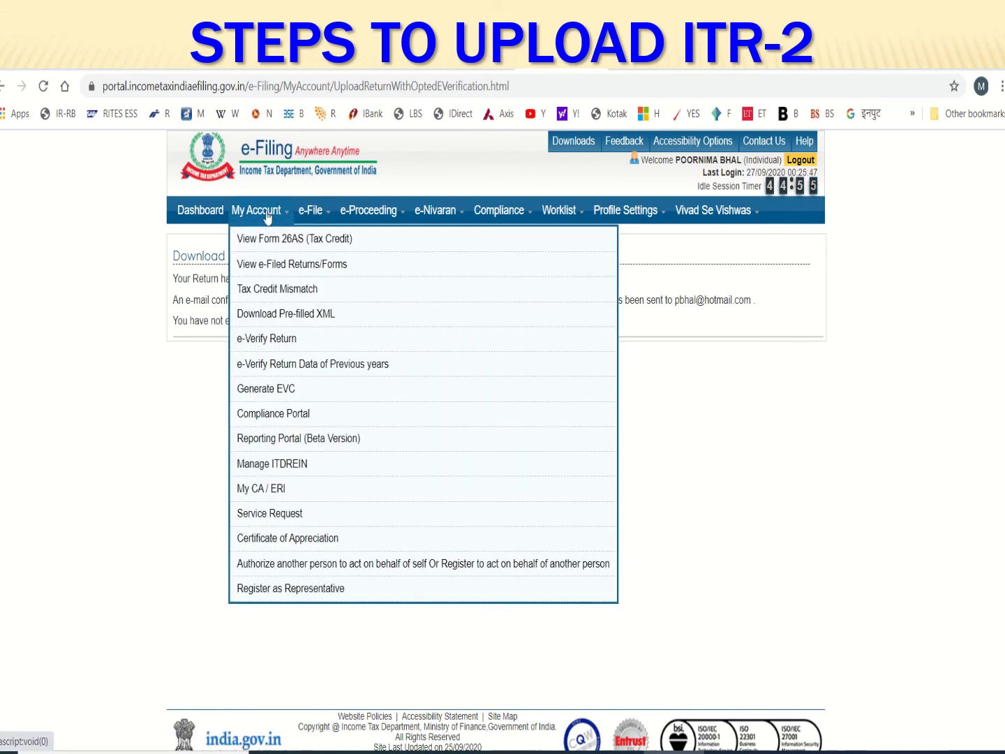
{"action": "left_click", "coordinate": [281, 269]}
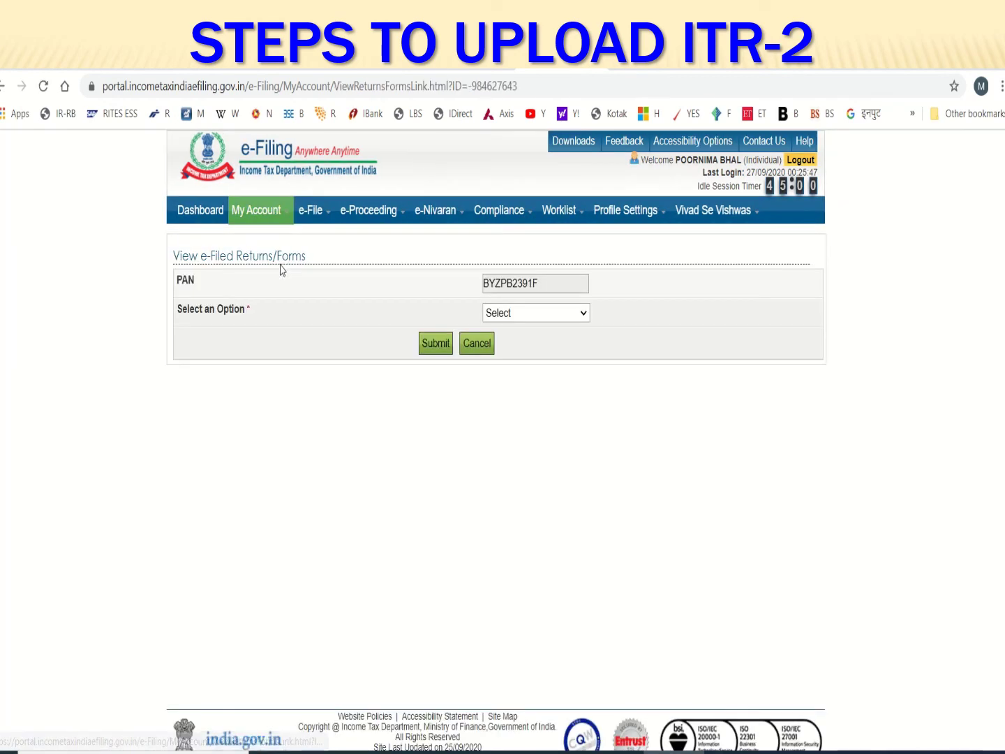
{"action": "left_click", "coordinate": [531, 316]}
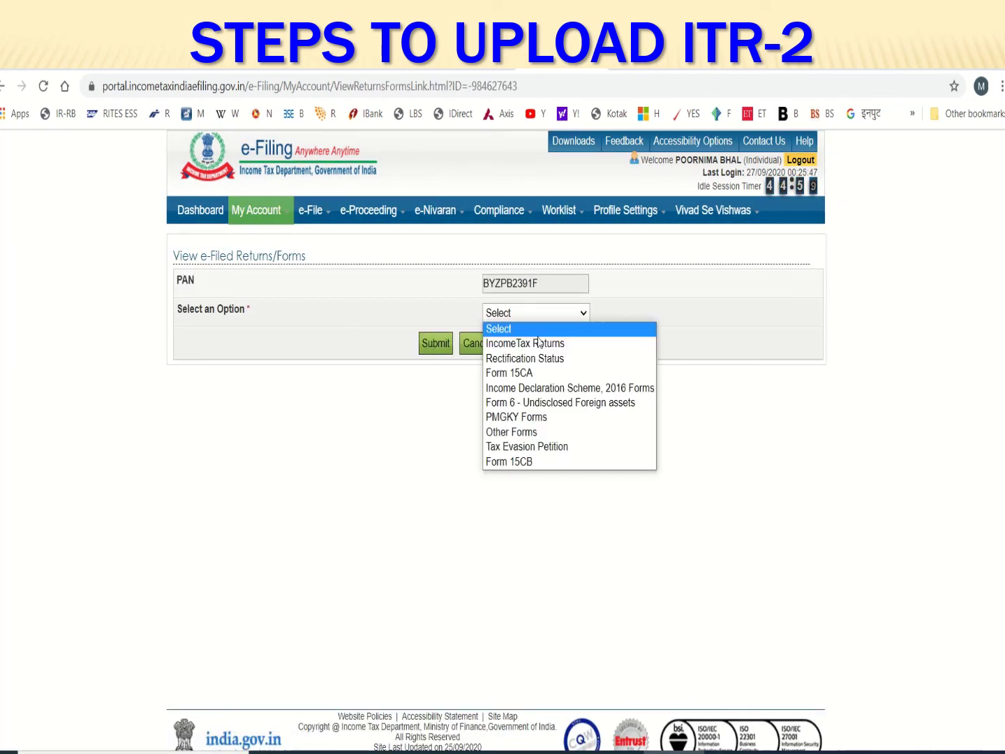
{"action": "left_click", "coordinate": [543, 342]}
{"action": "left_click", "coordinate": [437, 342]}
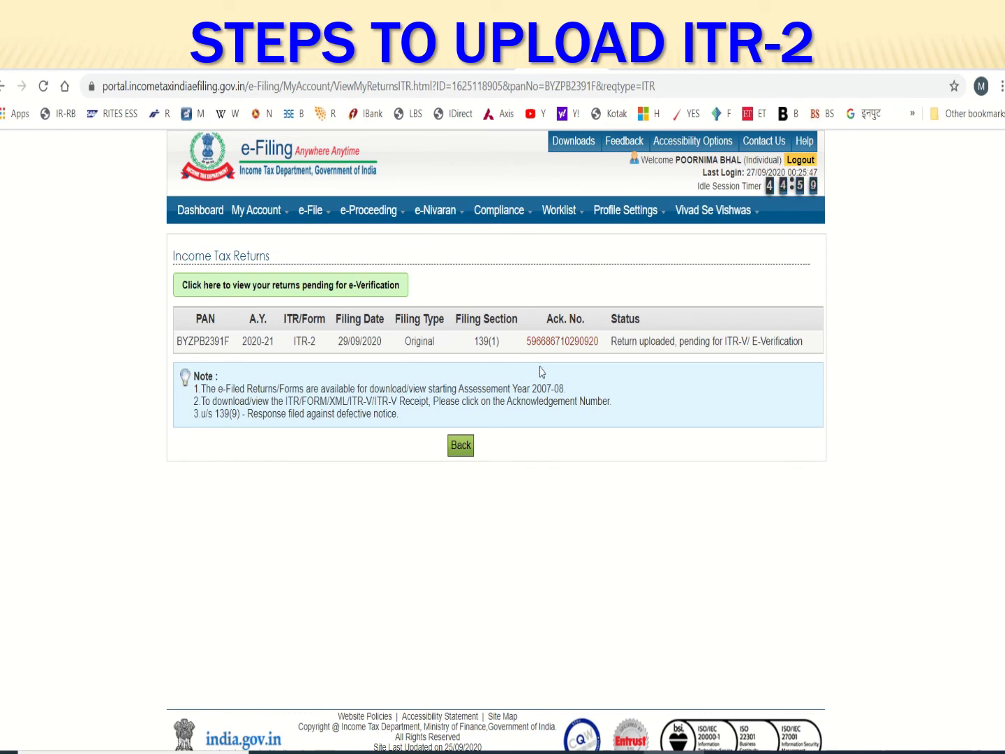
{"action": "left_click", "coordinate": [568, 343]}
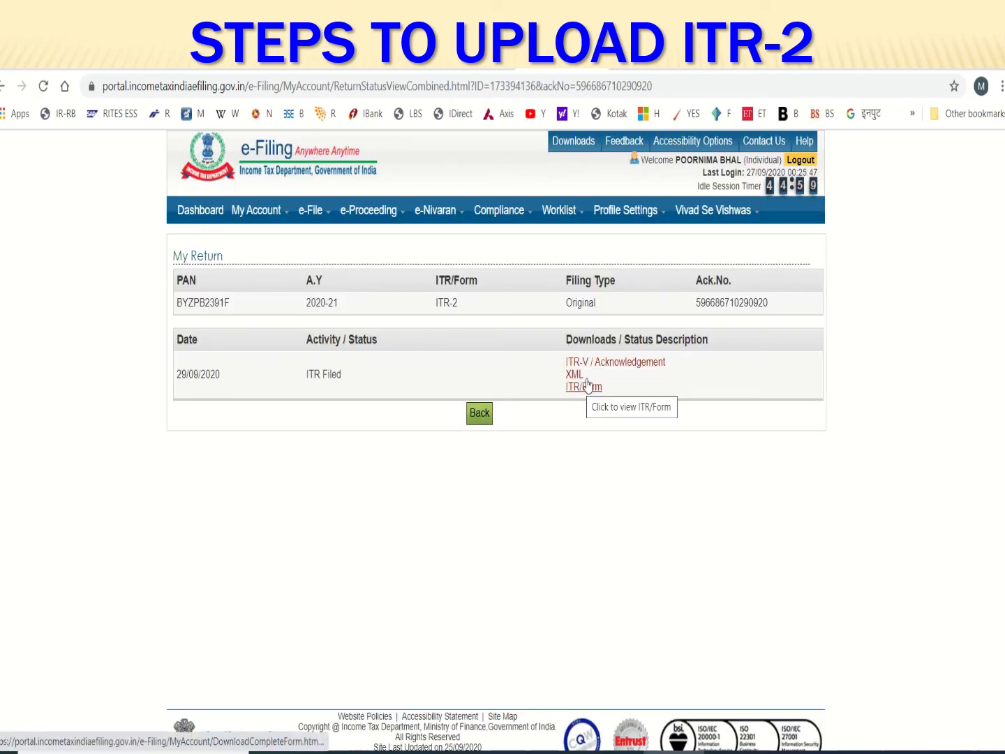
{"action": "left_click", "coordinate": [598, 362]}
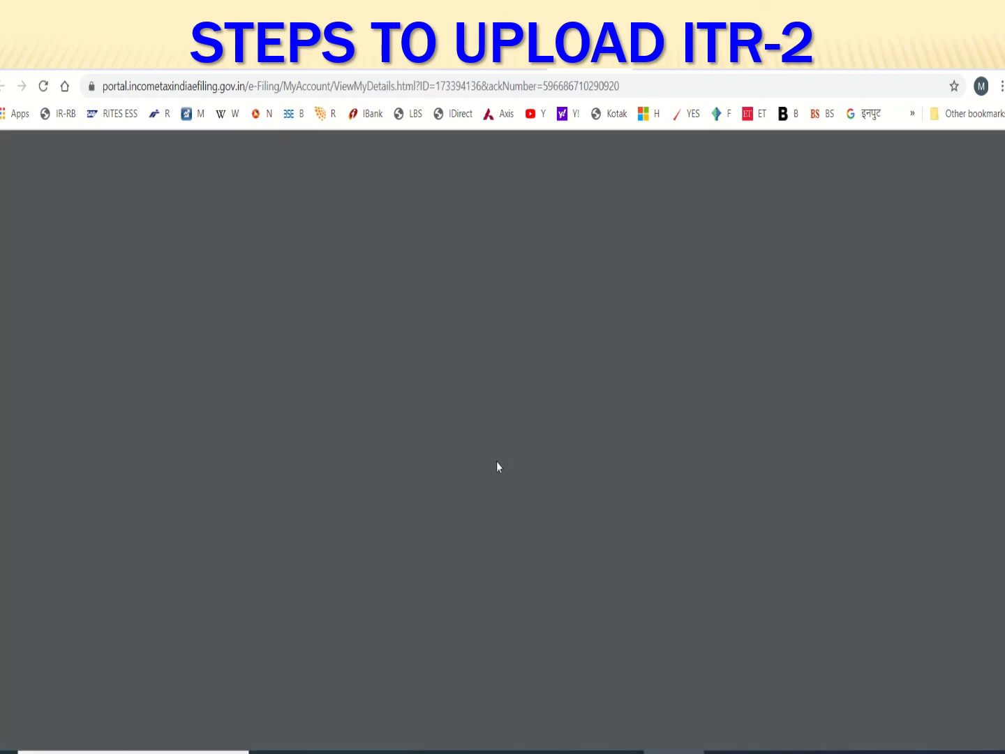
Scroll through the ITR-V acknowledgement PDF to review its details and instructions
{"action": "scroll", "coordinate": [499, 469], "scroll_direction": "down", "scroll_amount": 5}
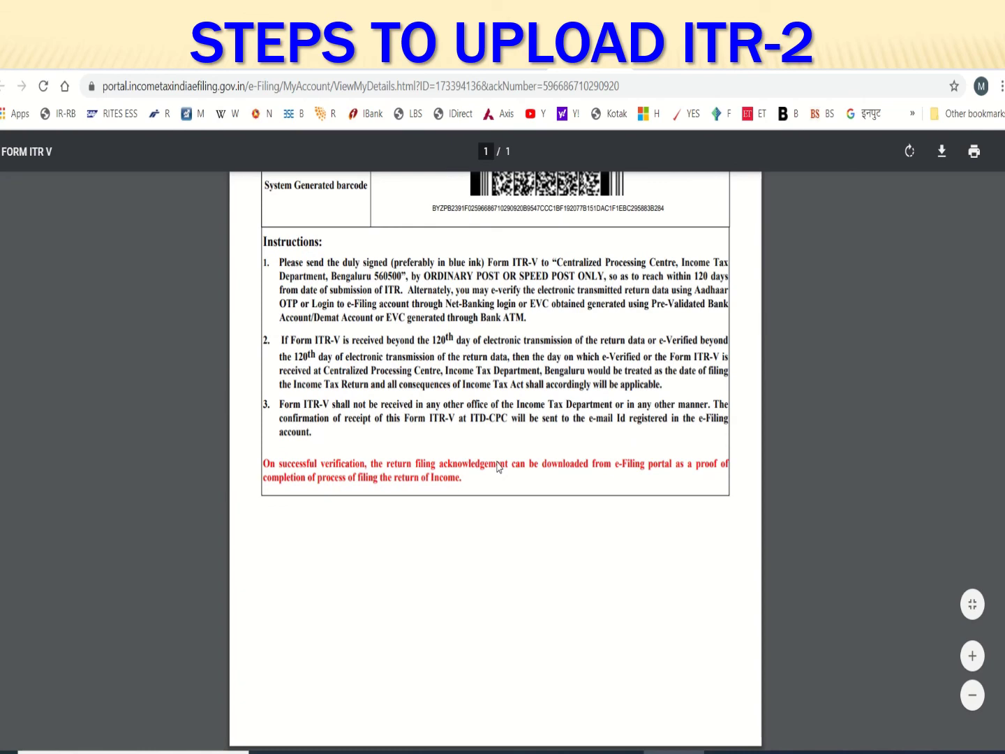
{"action": "scroll", "coordinate": [497, 467], "scroll_direction": "up", "scroll_amount": 3}
{"action": "scroll", "coordinate": [499, 468], "scroll_direction": "down", "scroll_amount": 2}
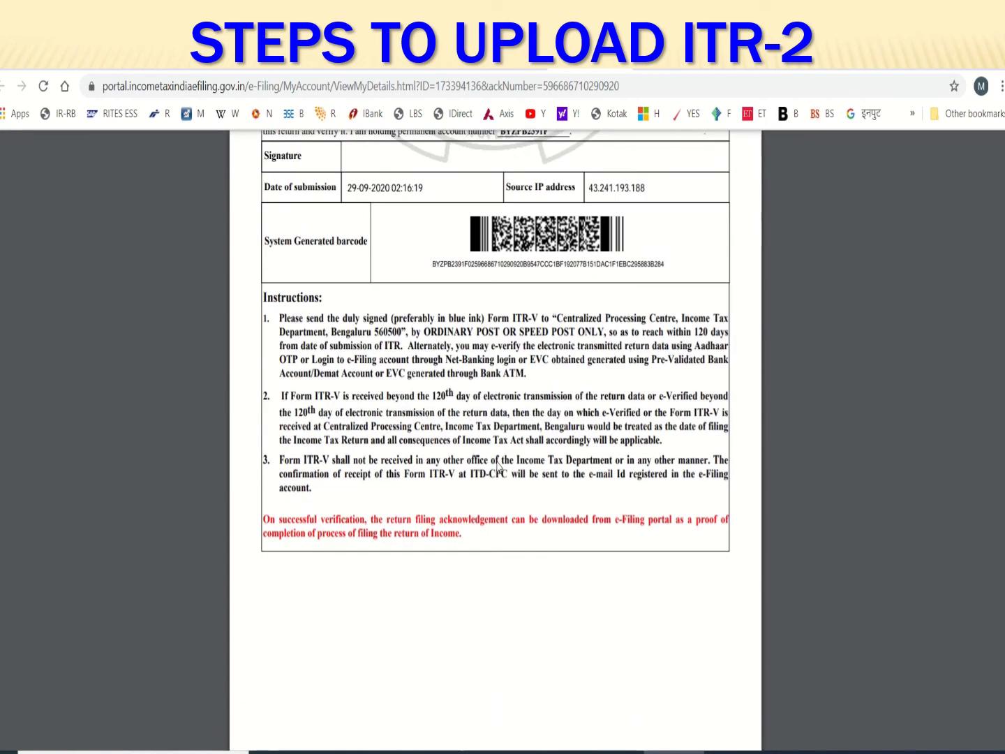
{"action": "scroll", "coordinate": [497, 468], "scroll_direction": "down", "scroll_amount": 1}
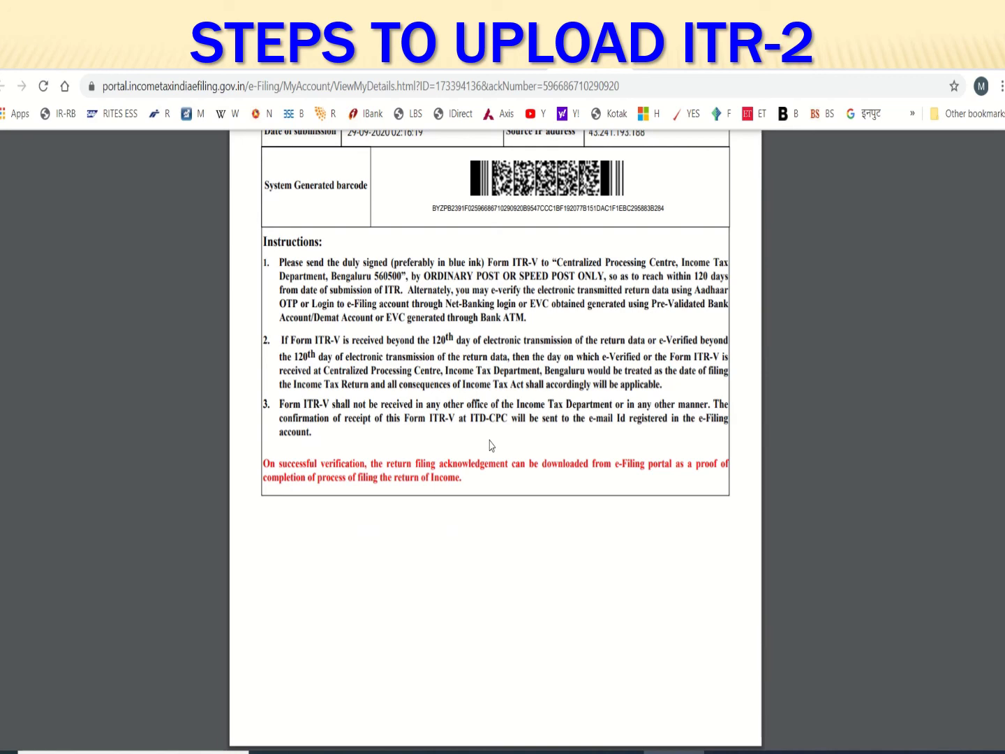
{"action": "scroll", "coordinate": [491, 445], "scroll_direction": "up", "scroll_amount": 6}
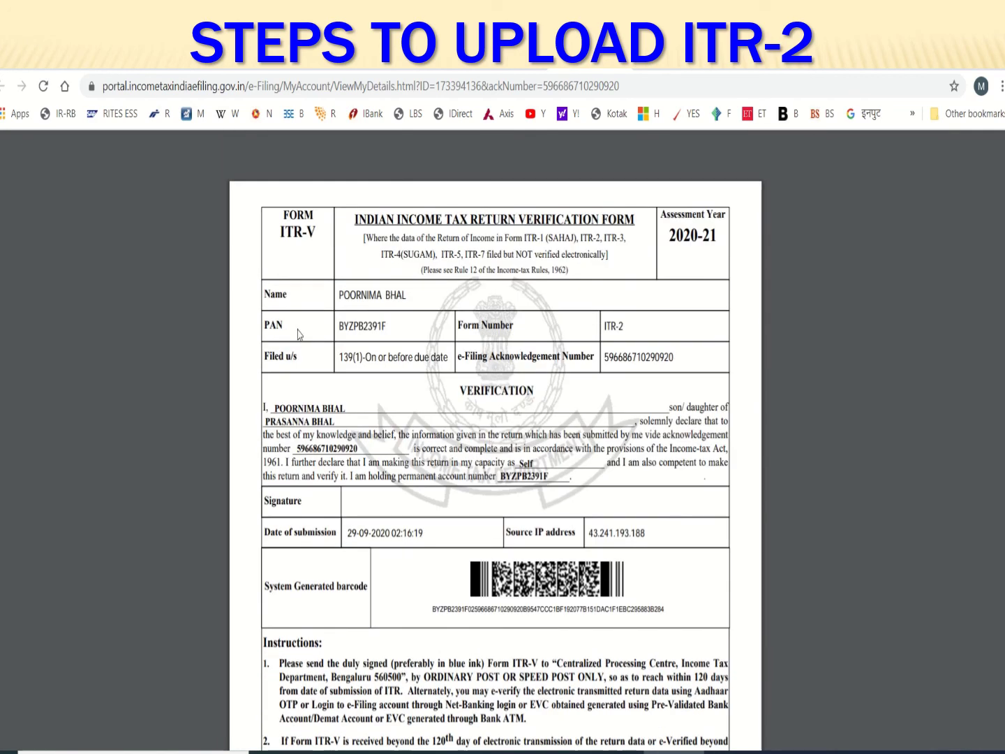
Go back, then start e-Verify Return for the 2020-21 ITR-2 row
{"action": "key", "text": "alt+Left"}
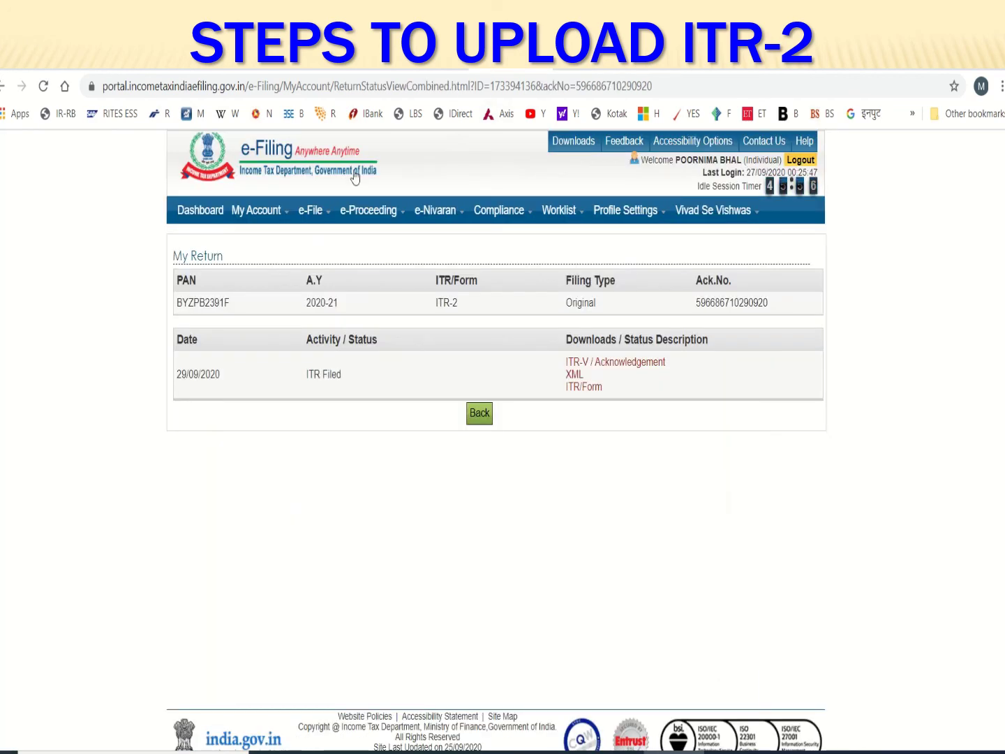
{"action": "mouse_move", "coordinate": [256, 210]}
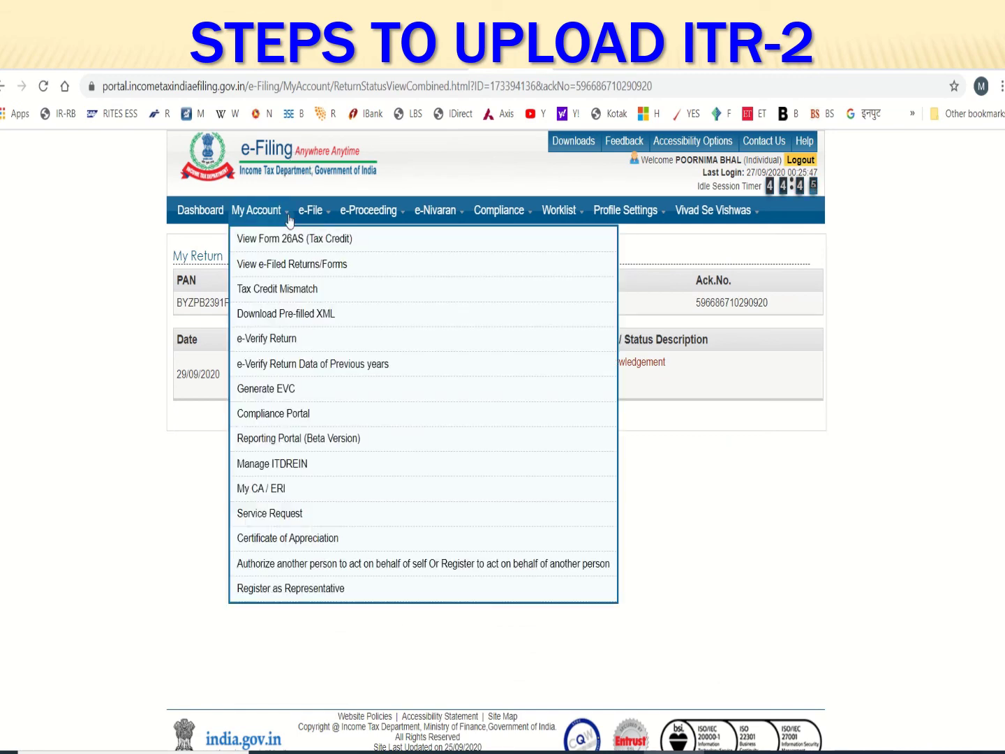
{"action": "left_click", "coordinate": [276, 341]}
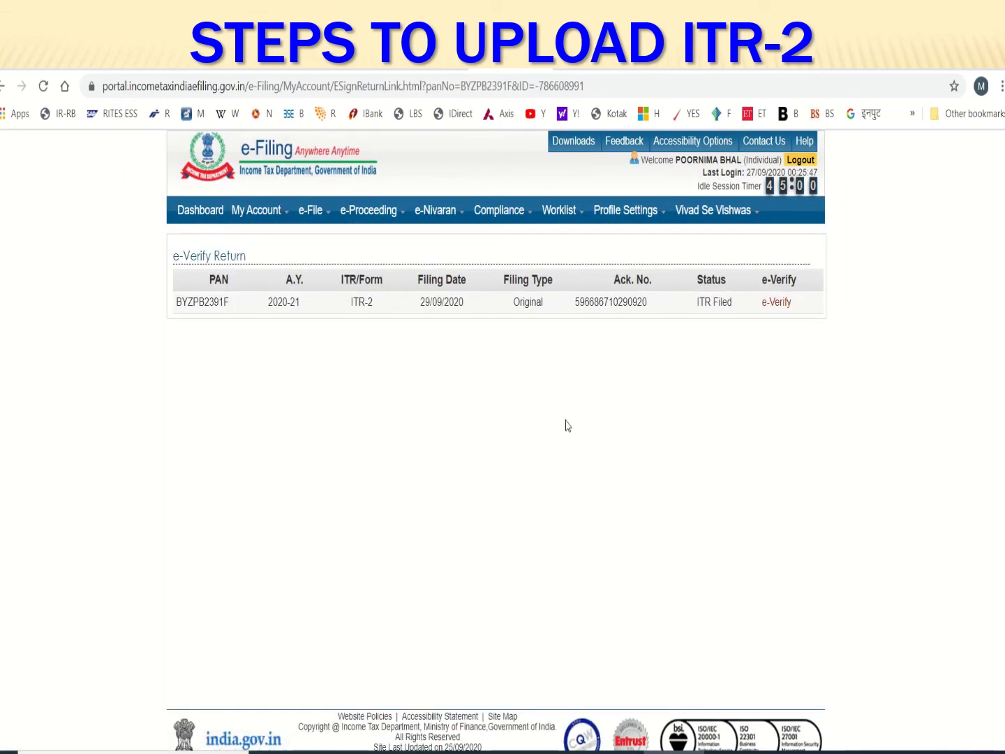
{"action": "left_click", "coordinate": [775, 304]}
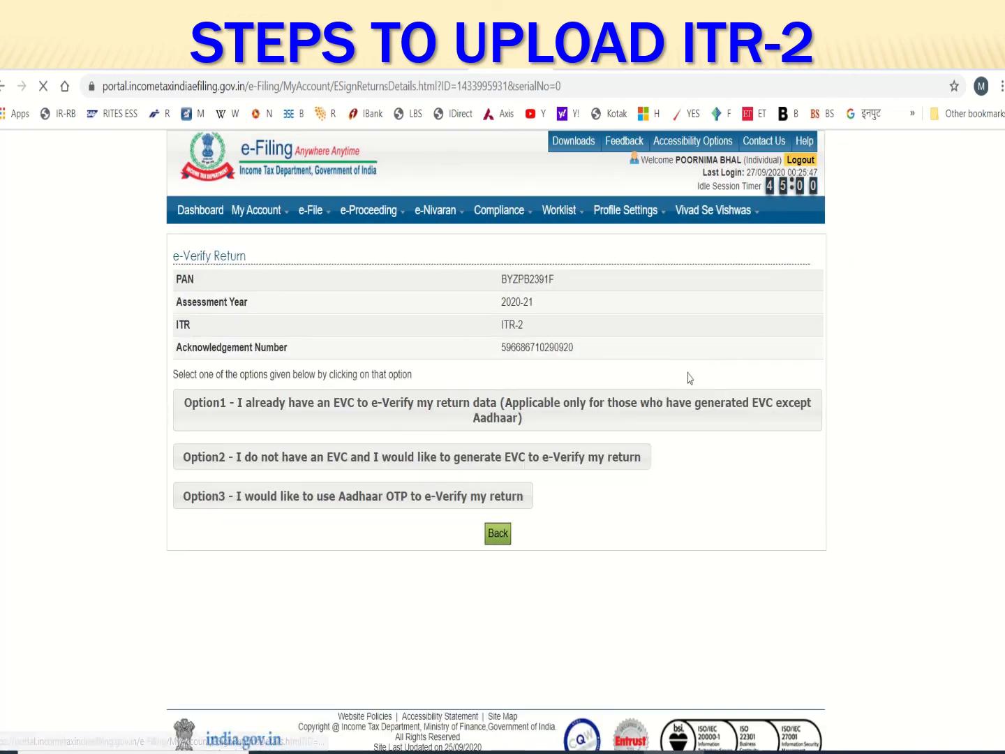